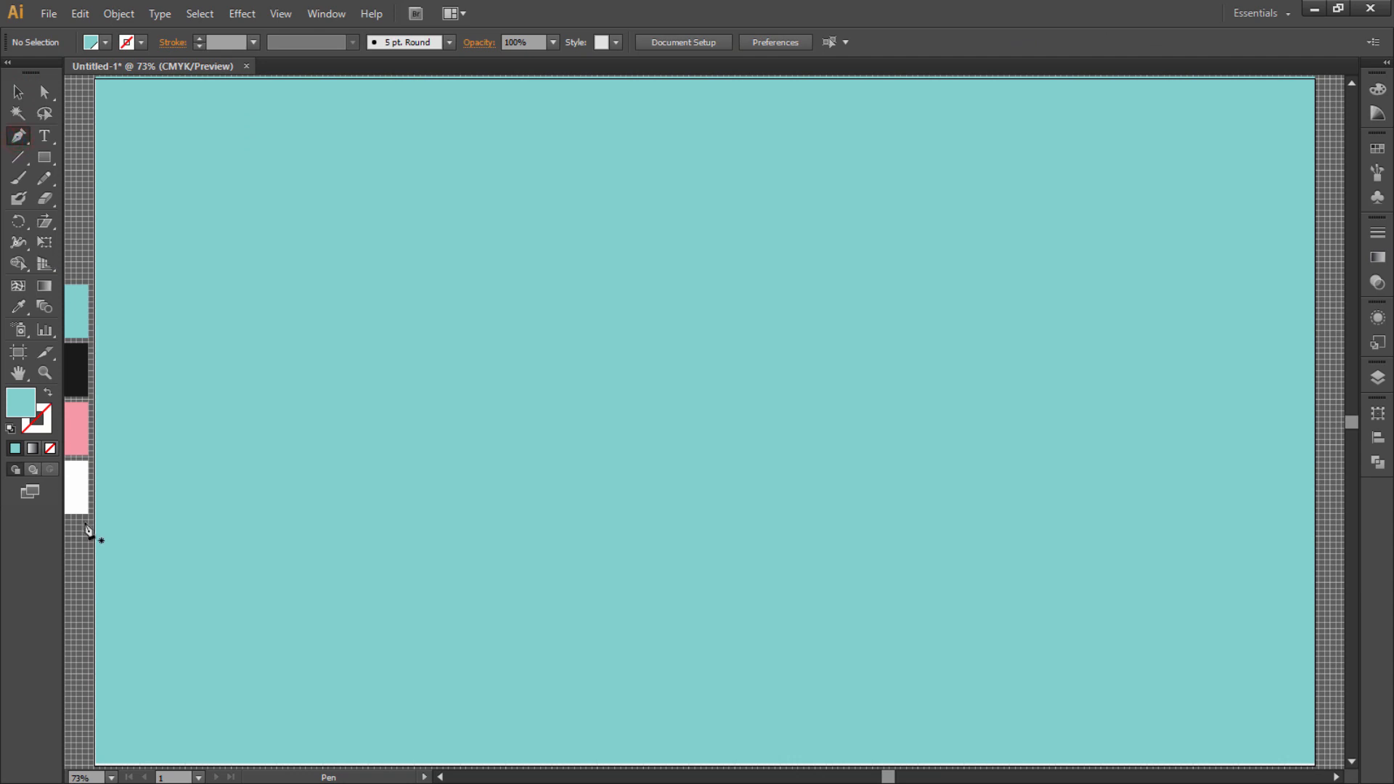
Step: Draw a straight diagonal Pen path from the artboard's lower-left edge up to its right edge
left_click(94, 520)
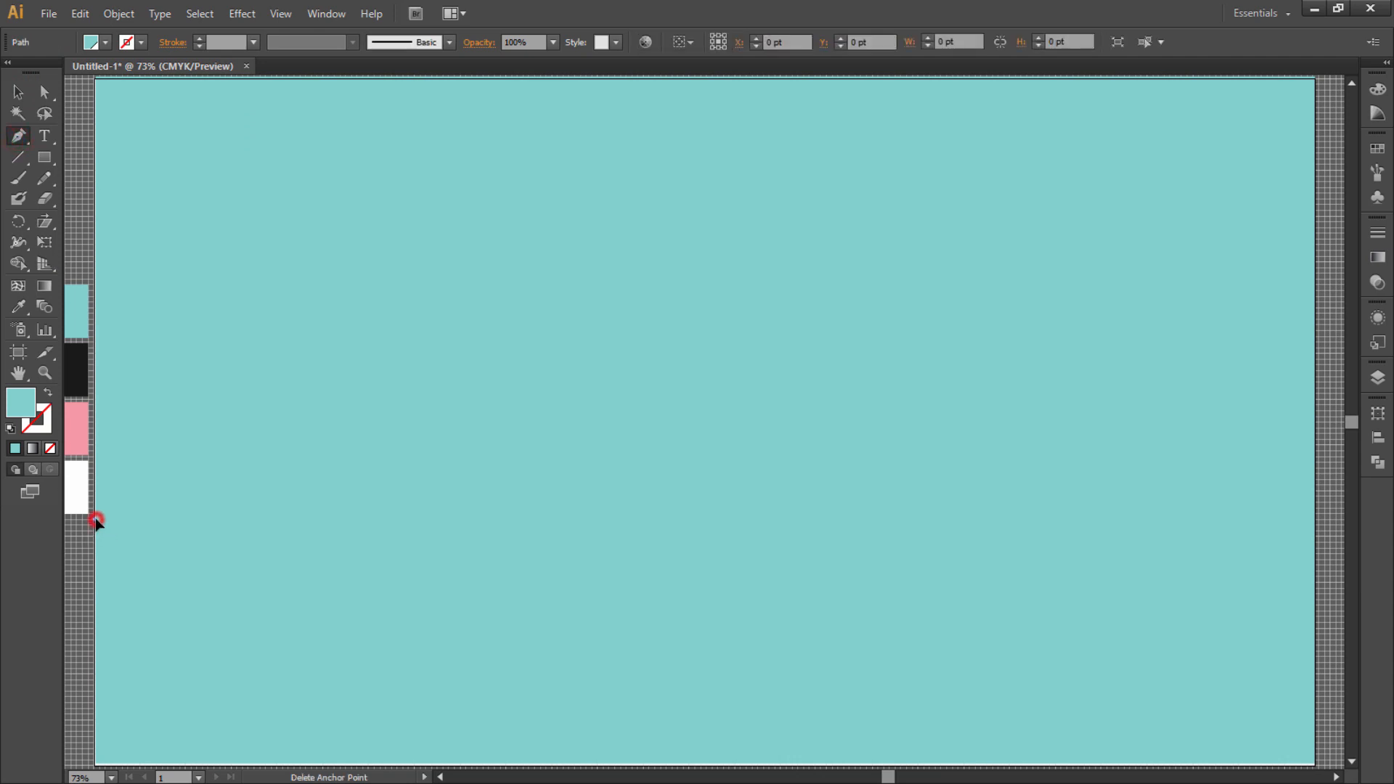
left_click(1315, 295)
left_click(18, 91)
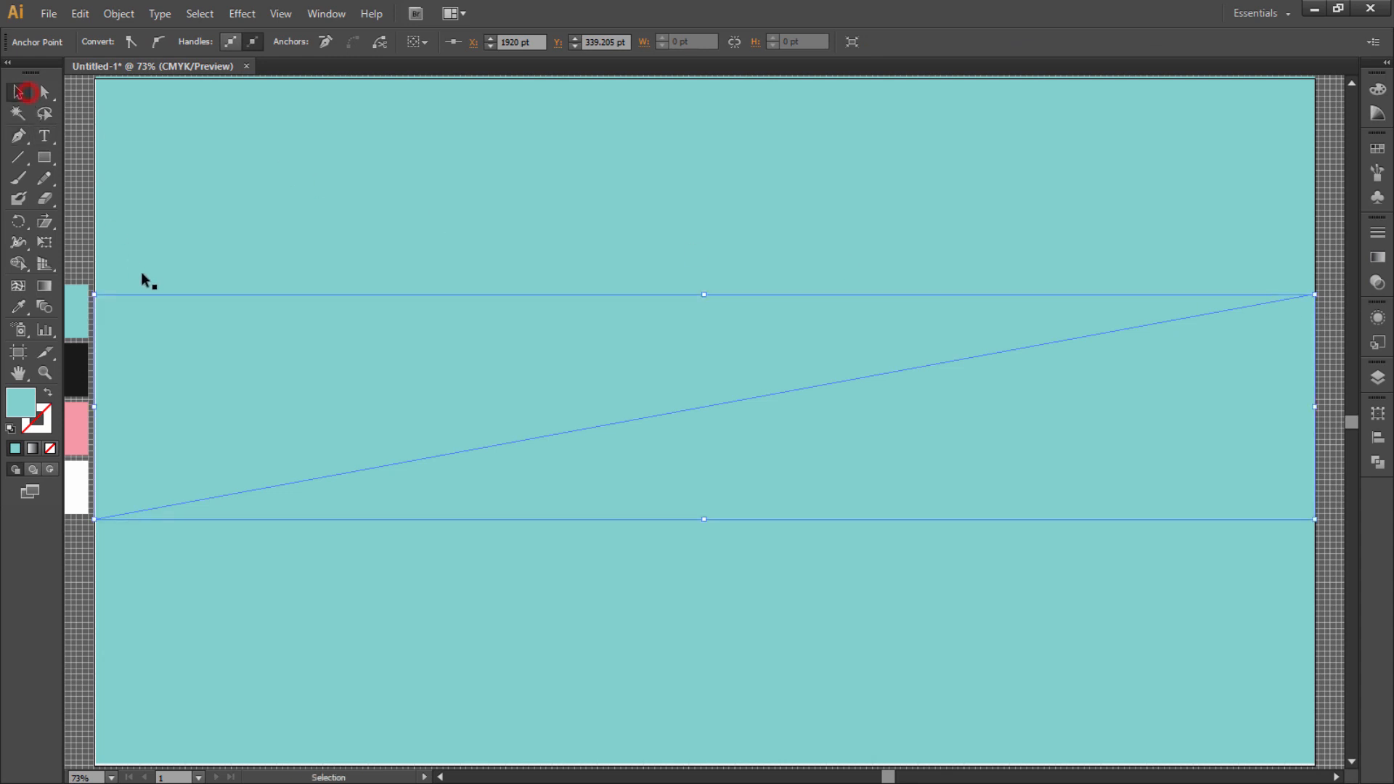
left_click(87, 211)
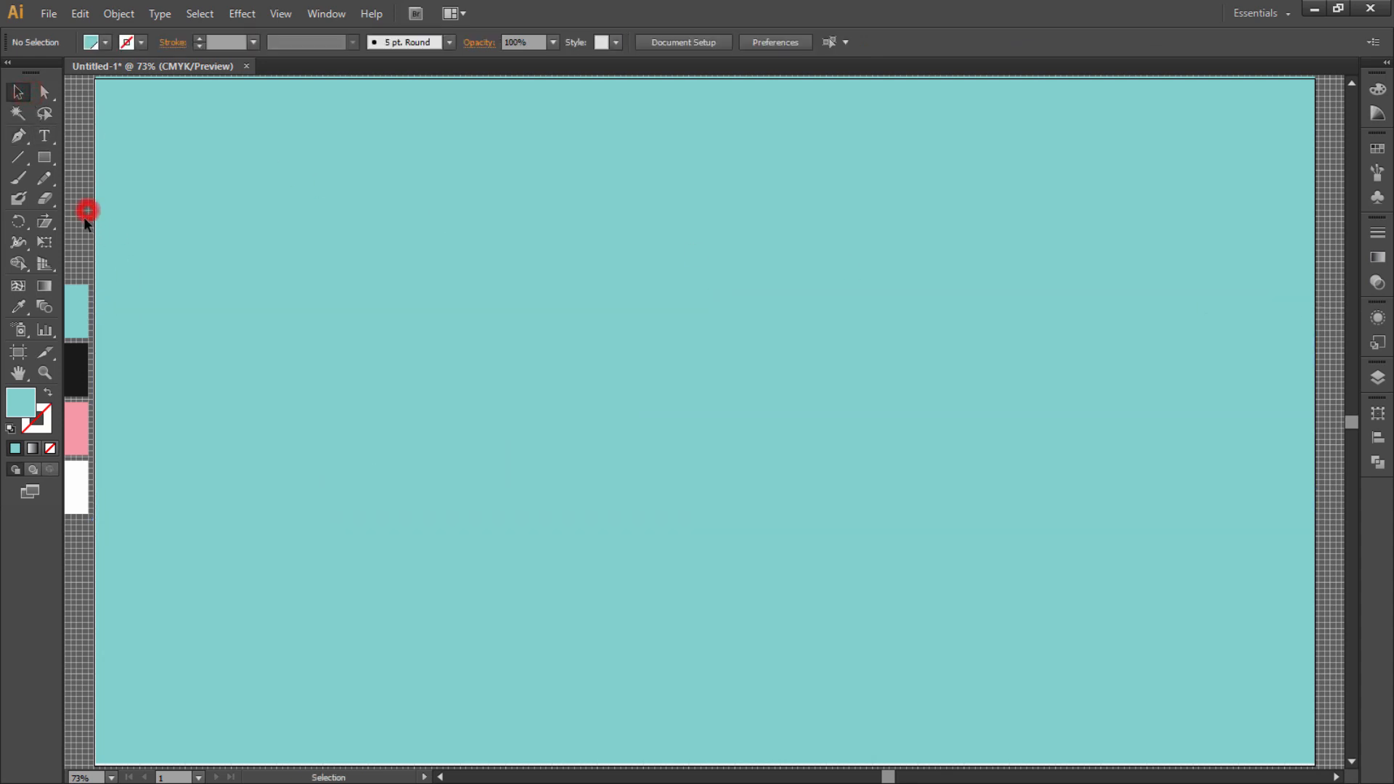
Step: Place the teal background rectangle behind the diagonal path
left_click(237, 427)
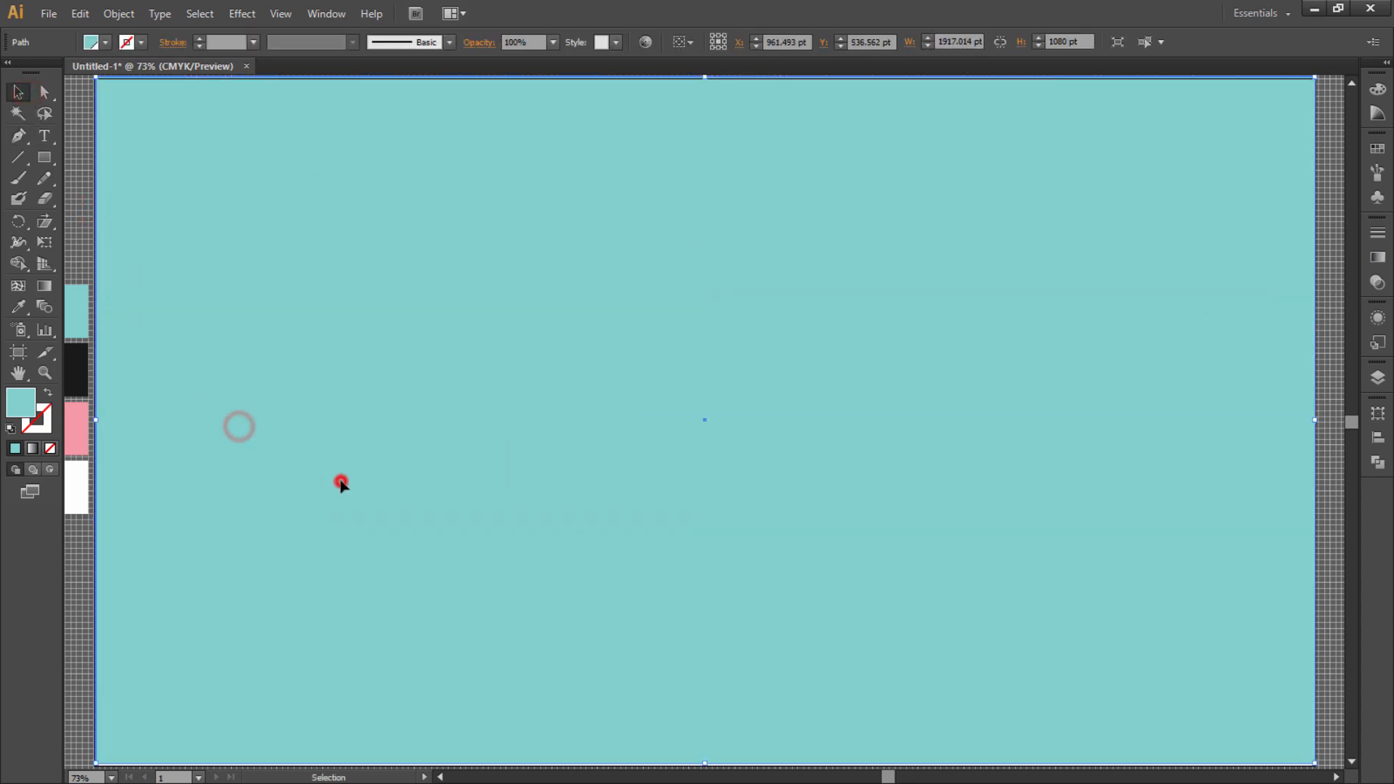
left_click(263, 707)
key("ctrl+x")
key("ctrl+b")
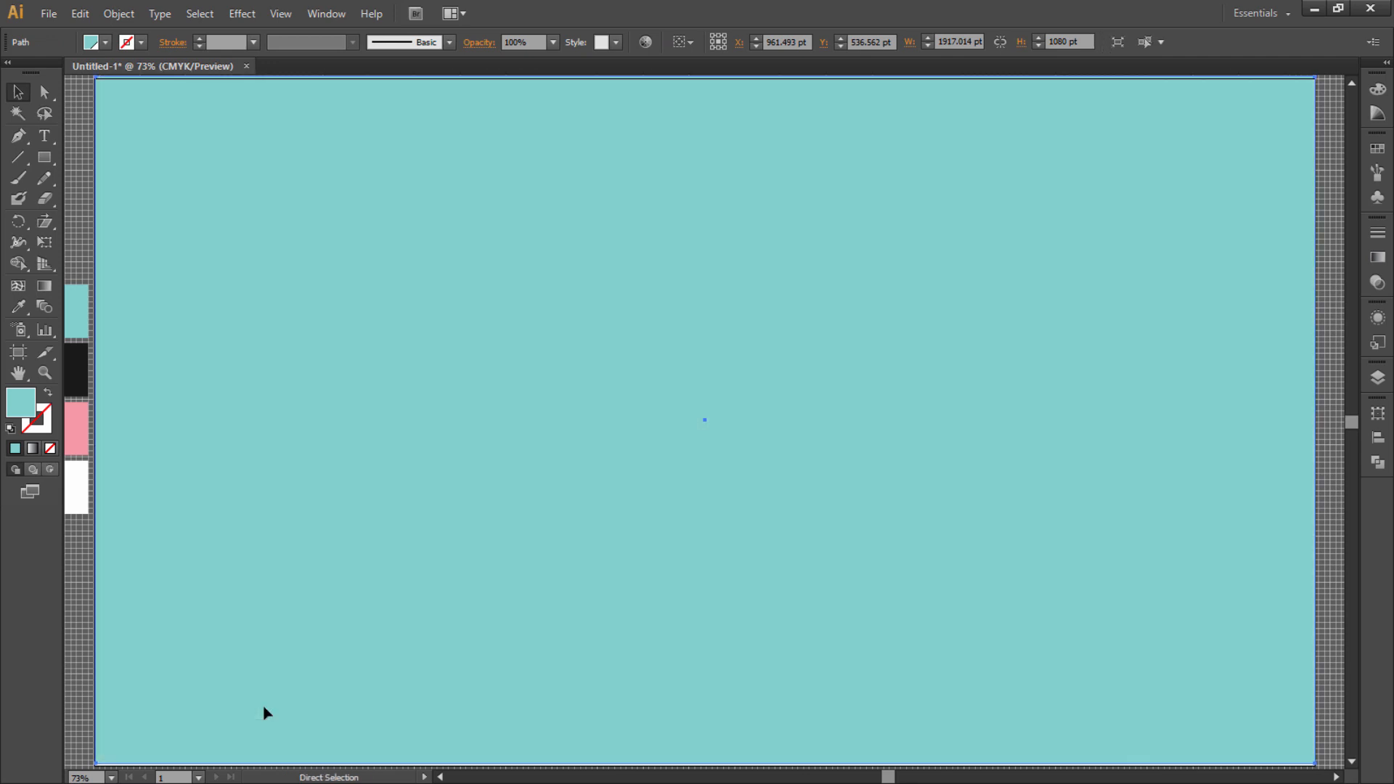
key("ctrl+shift+a")
left_click_drag(440, 258, 734, 604)
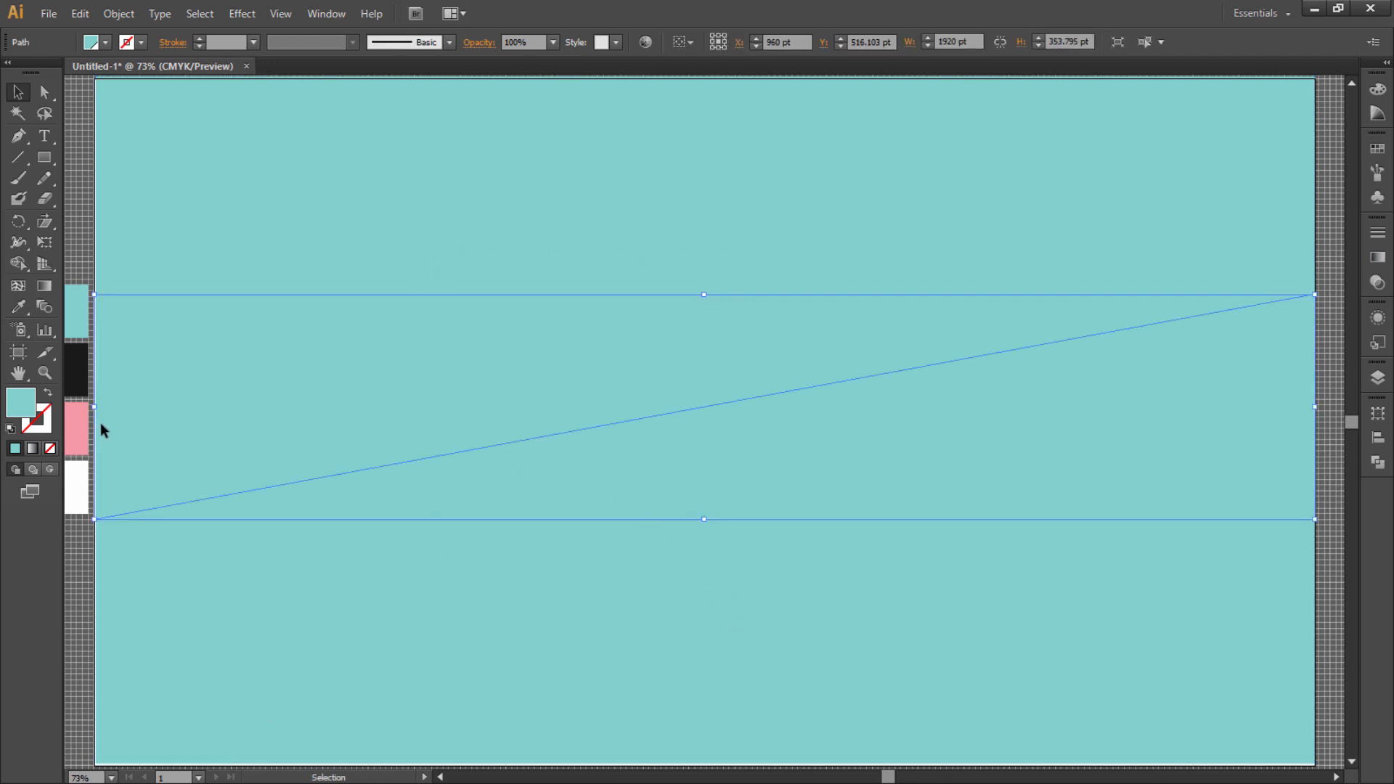
Step: Split the background along the diagonal path with Shape Builder, filling the lower section red
left_click(48, 394)
left_click(94, 170)
left_click_drag(73, 174, 254, 414)
left_click(220, 209)
key("ctrl+alt+2")
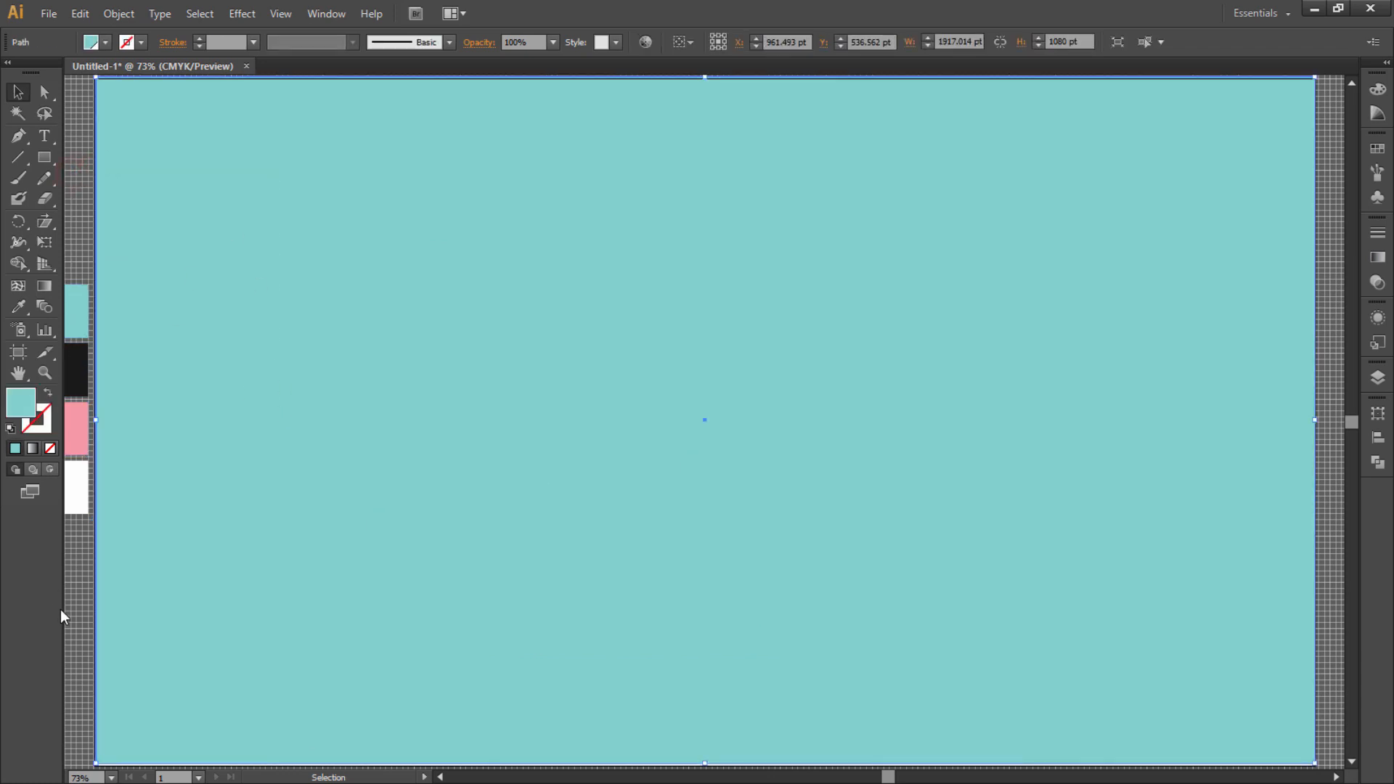
key("ctrl+a")
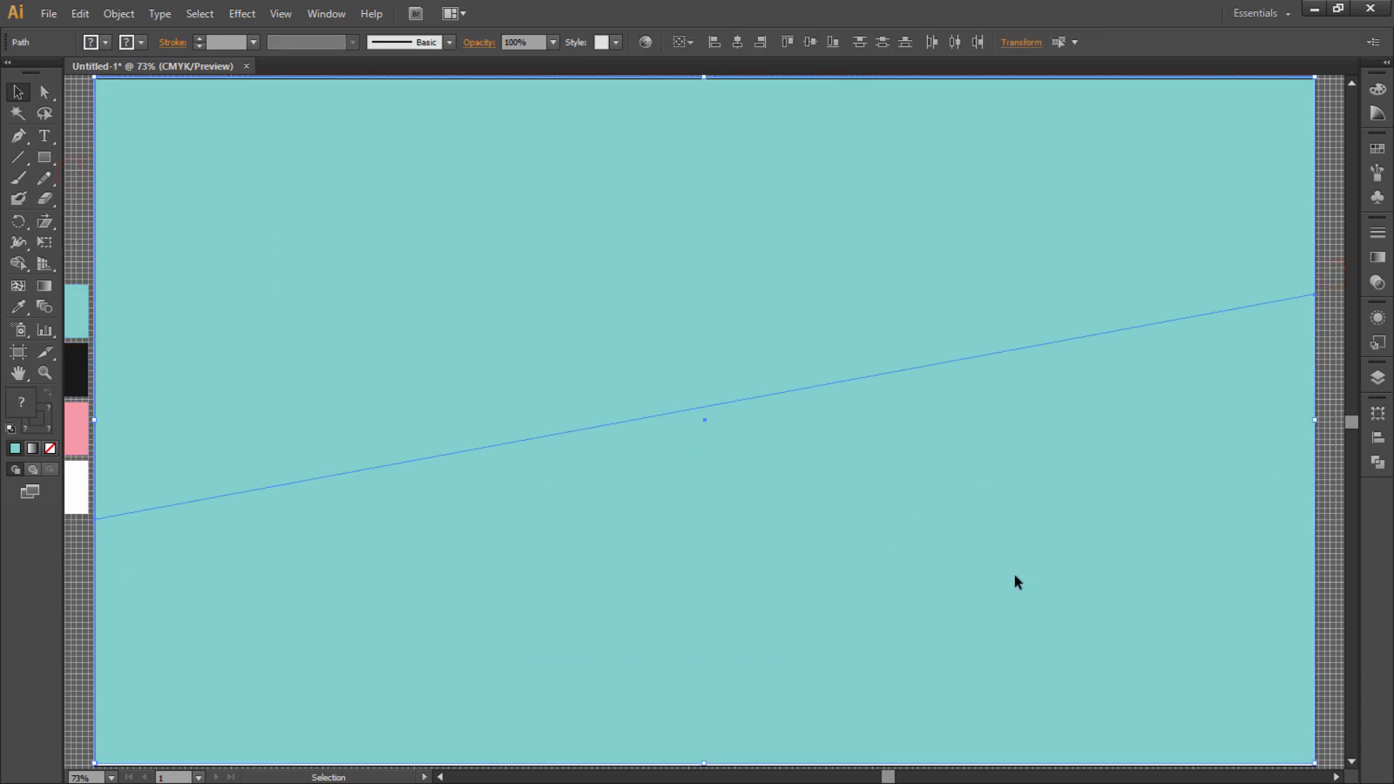
left_click(20, 263)
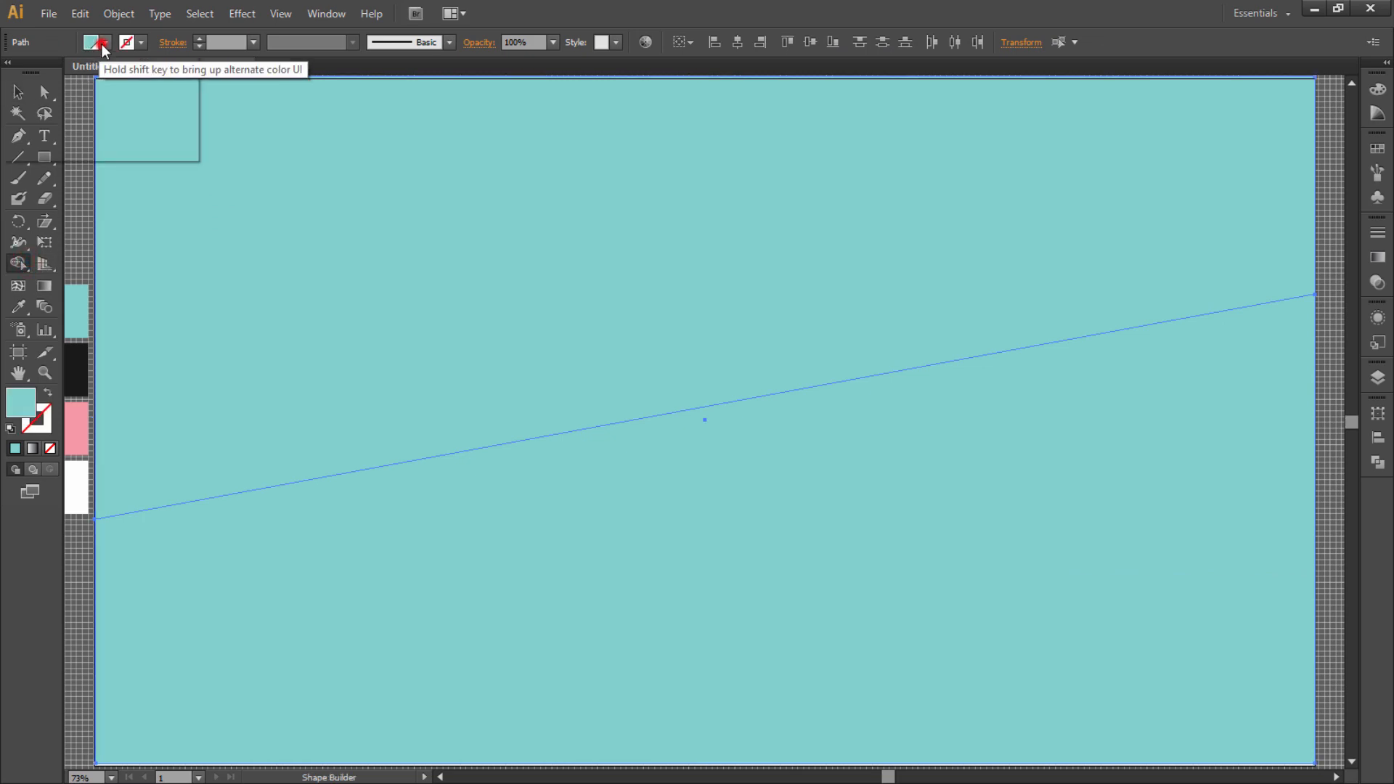
left_click(96, 43)
left_click(60, 71)
left_click(791, 639)
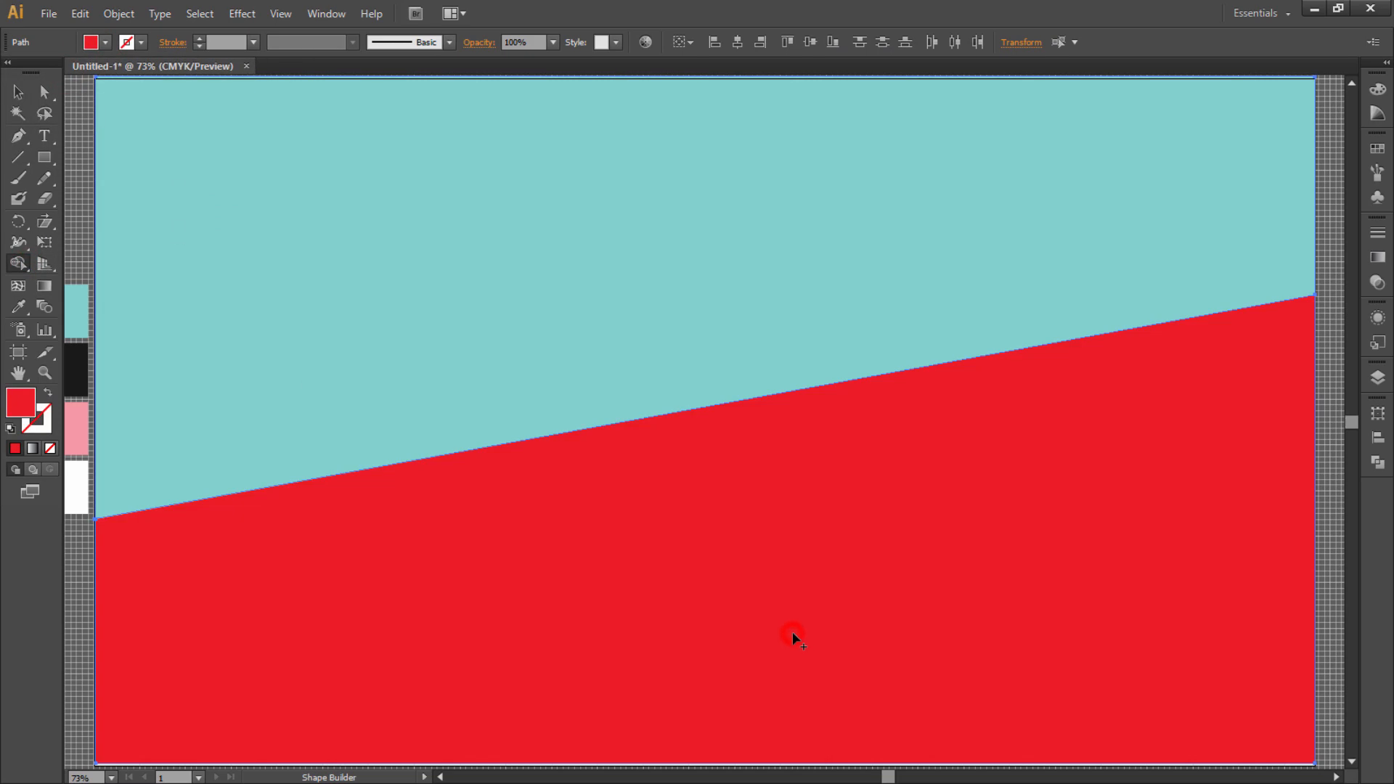
Step: Recolour the lower background section with the pink sampled from the palette square beside the artboard
key("v")
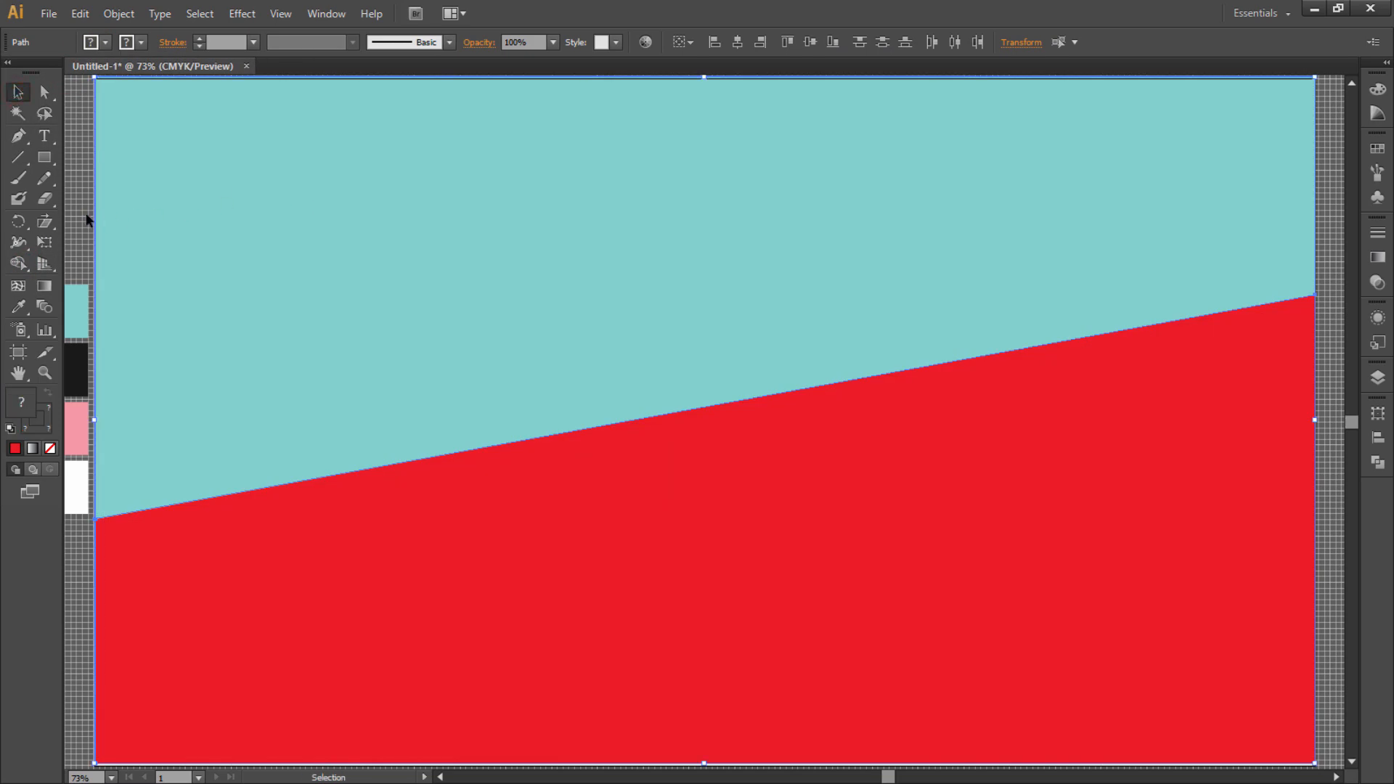
left_click(87, 215)
left_click(301, 532)
key("i")
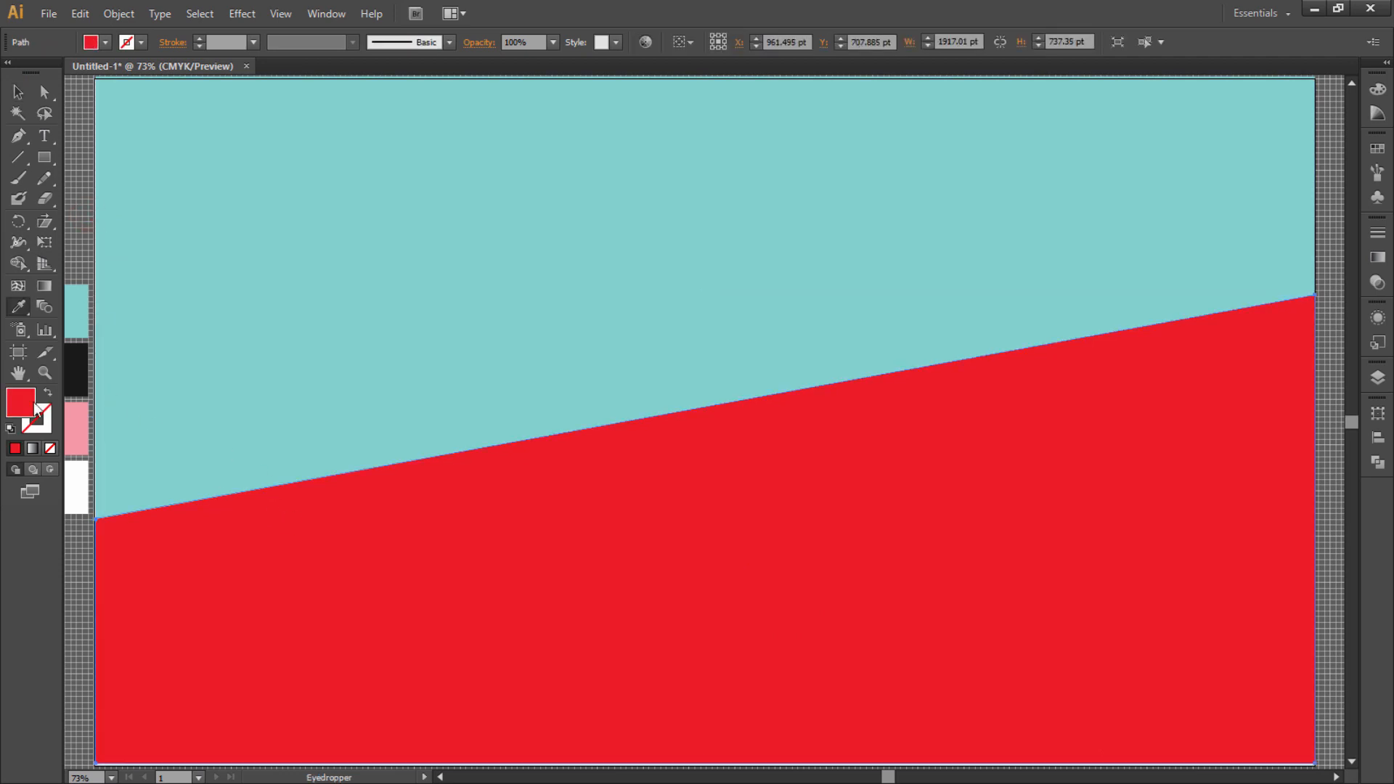
left_click(71, 415)
left_click(17, 92)
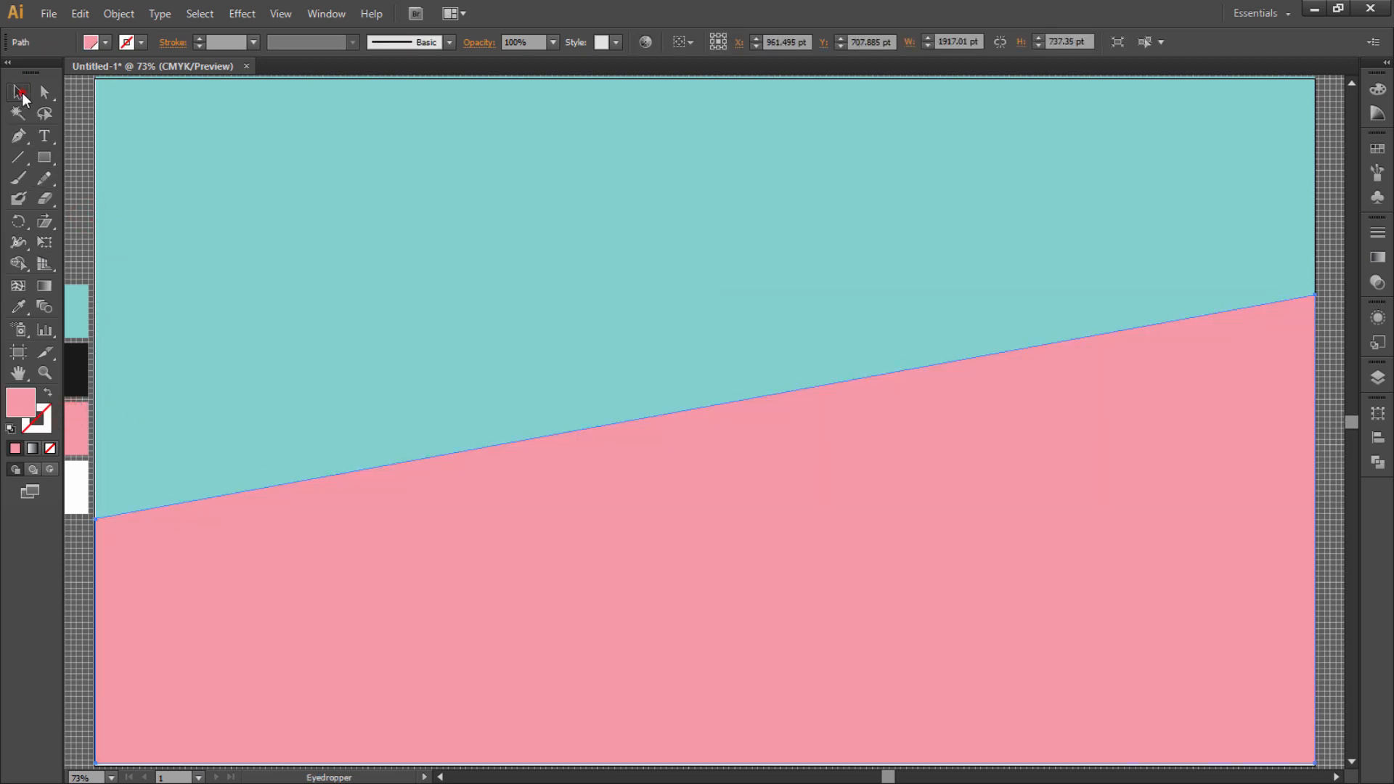
left_click(89, 195)
Step: Try shortening the teal section from its top edge to a height of 686.89 pt
key("ctrl+minus")
left_click(481, 206)
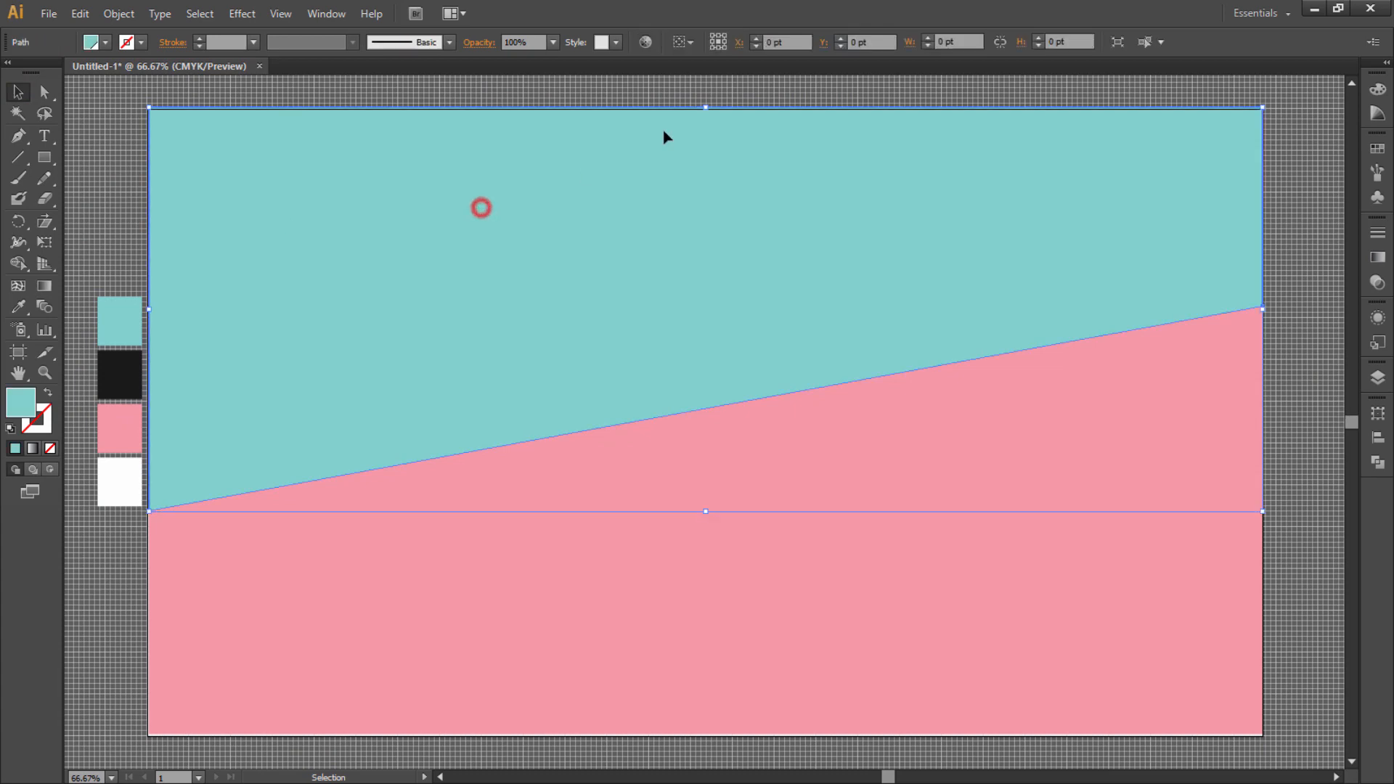
left_click_drag(704, 107, 704, 111)
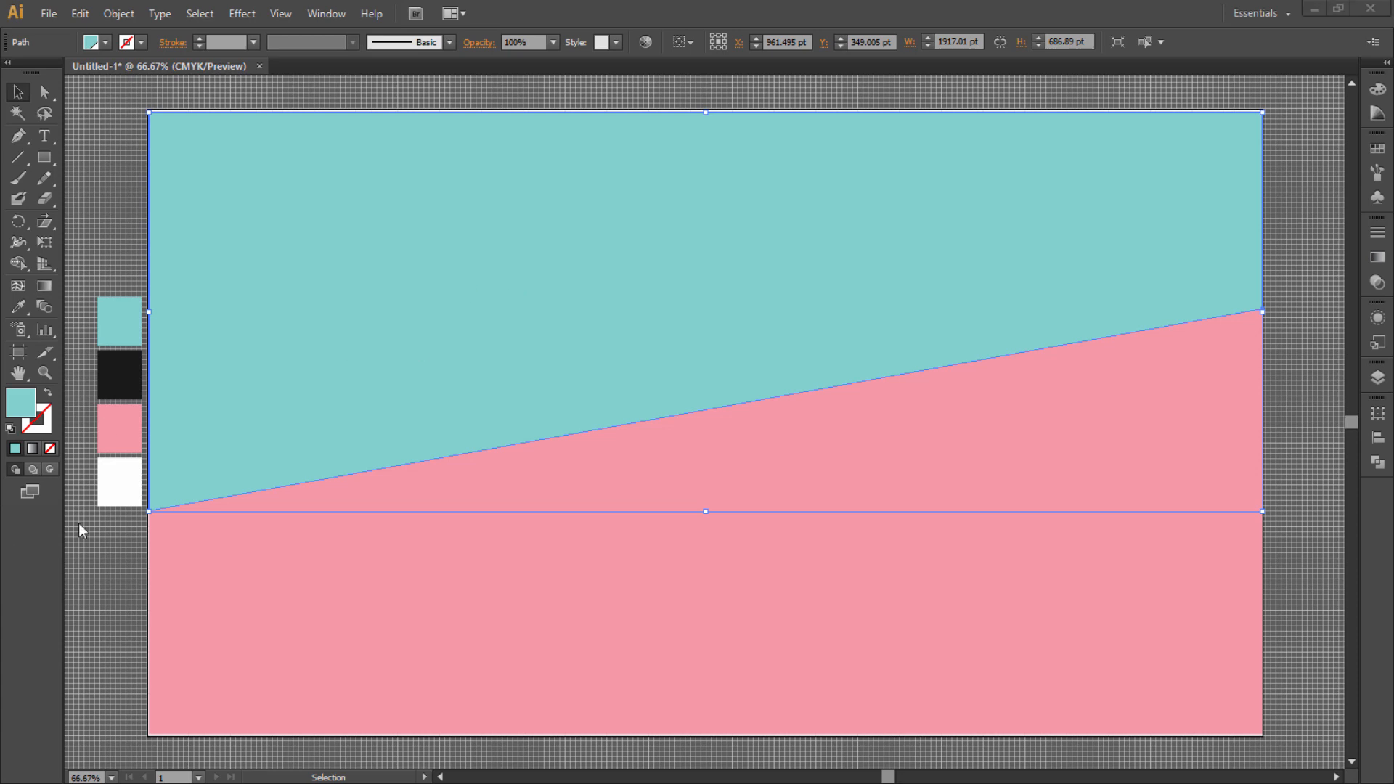
left_click(704, 113)
left_click_drag(703, 110, 708, 107)
left_click(735, 103)
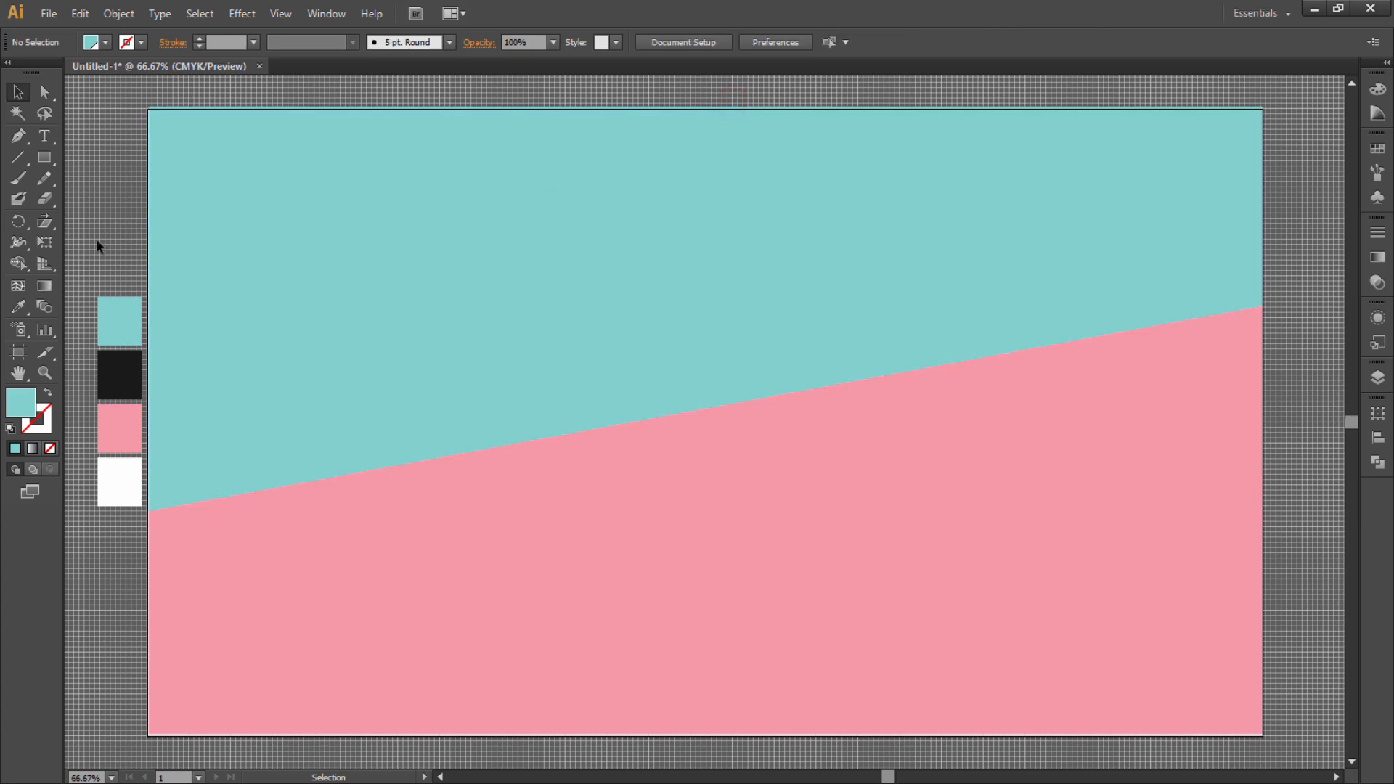
Step: Try stretching the pink section's bottom edge past the artboard to a height of 746.35 pt
left_click(481, 414)
left_click(544, 628)
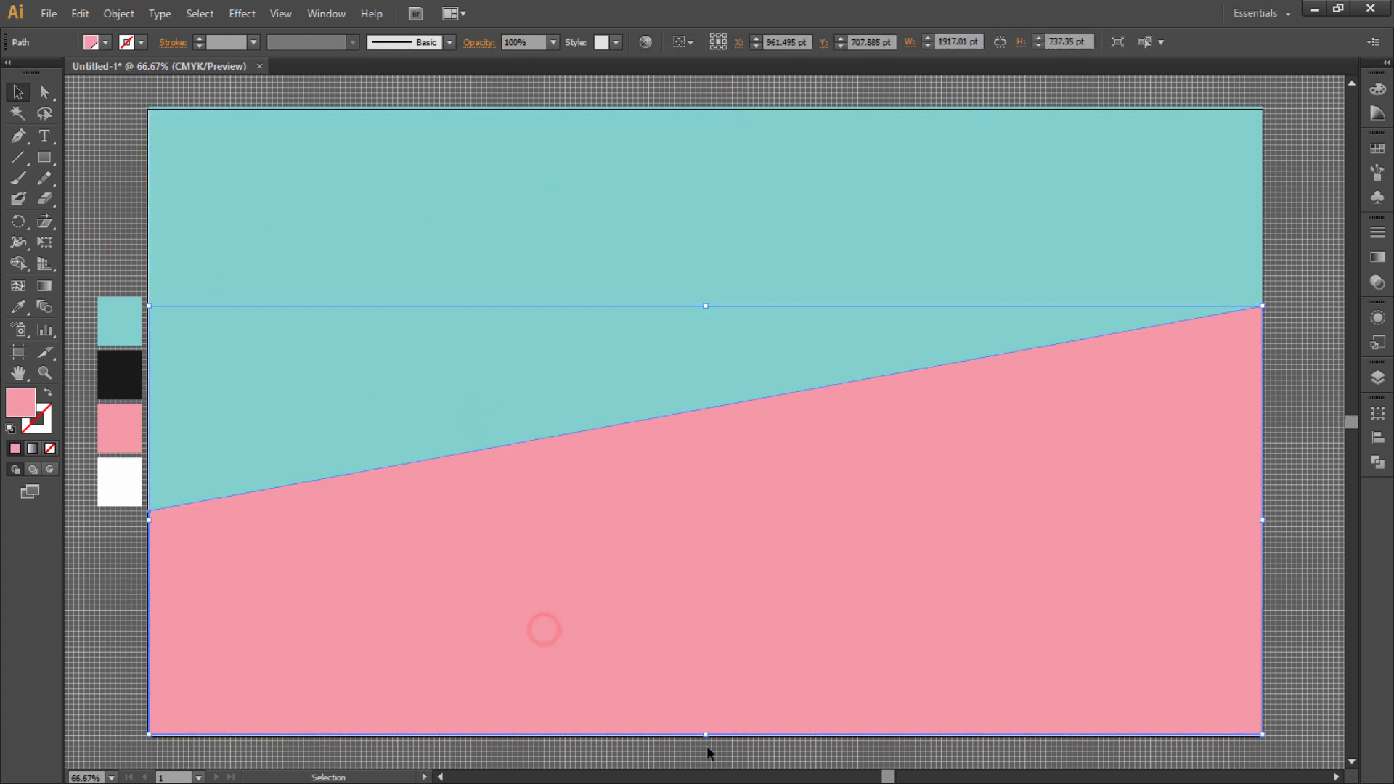
left_click_drag(706, 735, 703, 741)
left_click(101, 682)
left_click(619, 694)
left_click(688, 763)
left_click(710, 714)
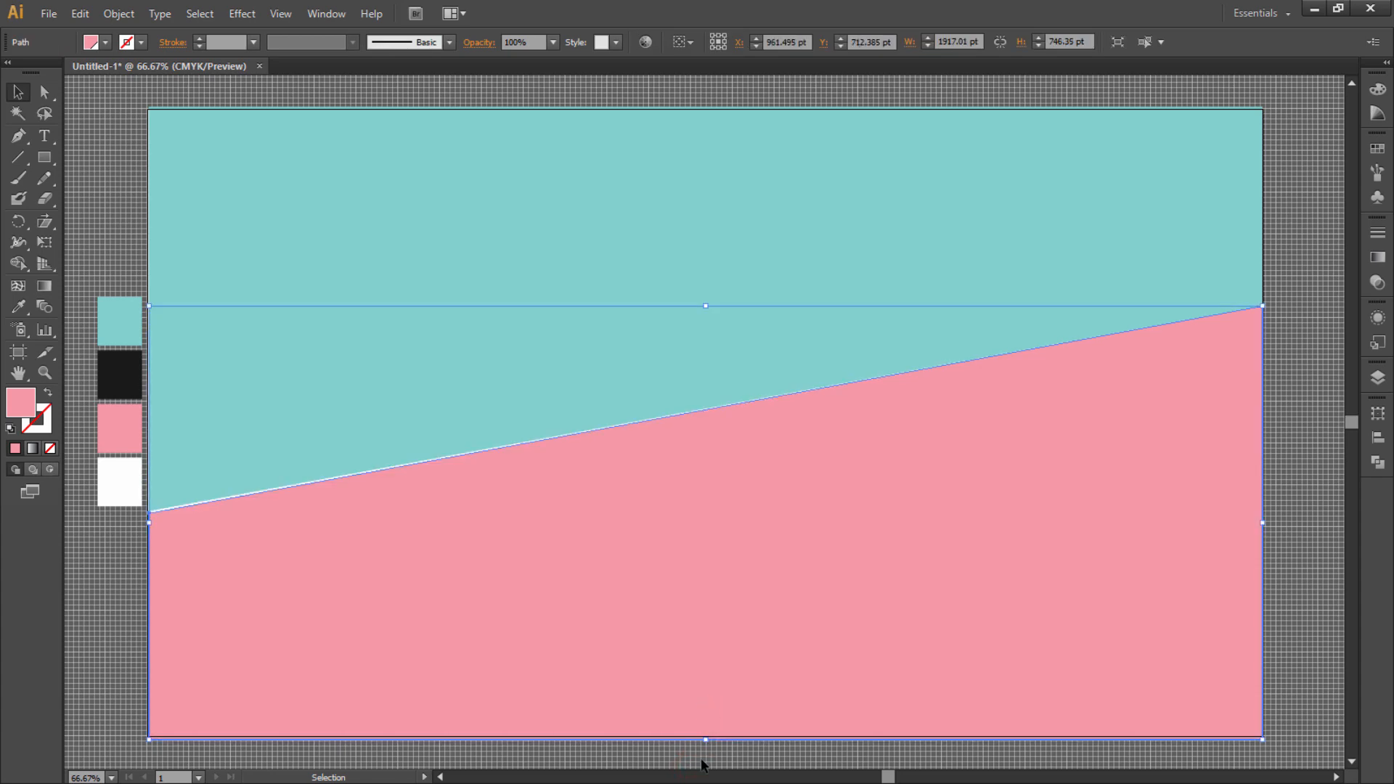
left_click(700, 759)
key("ctrl+1")
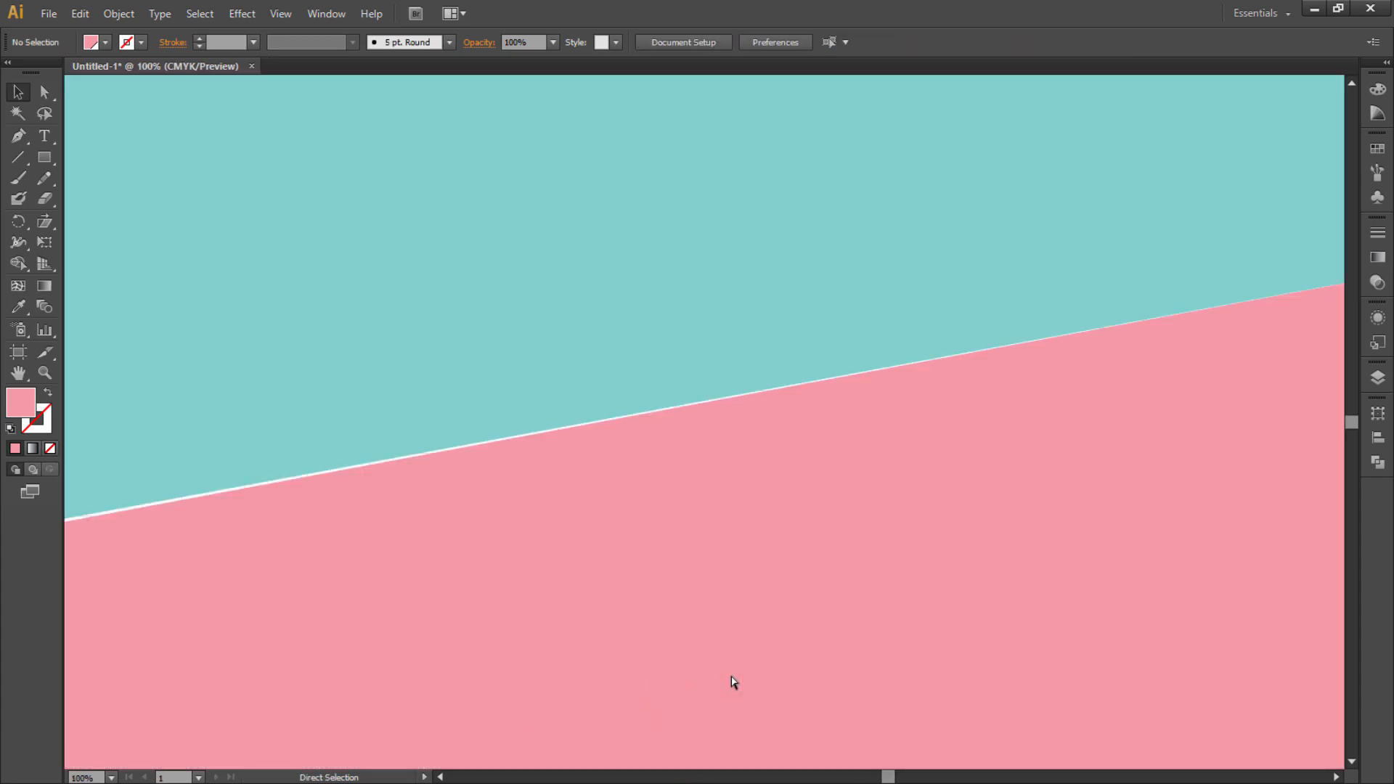
left_click(732, 667)
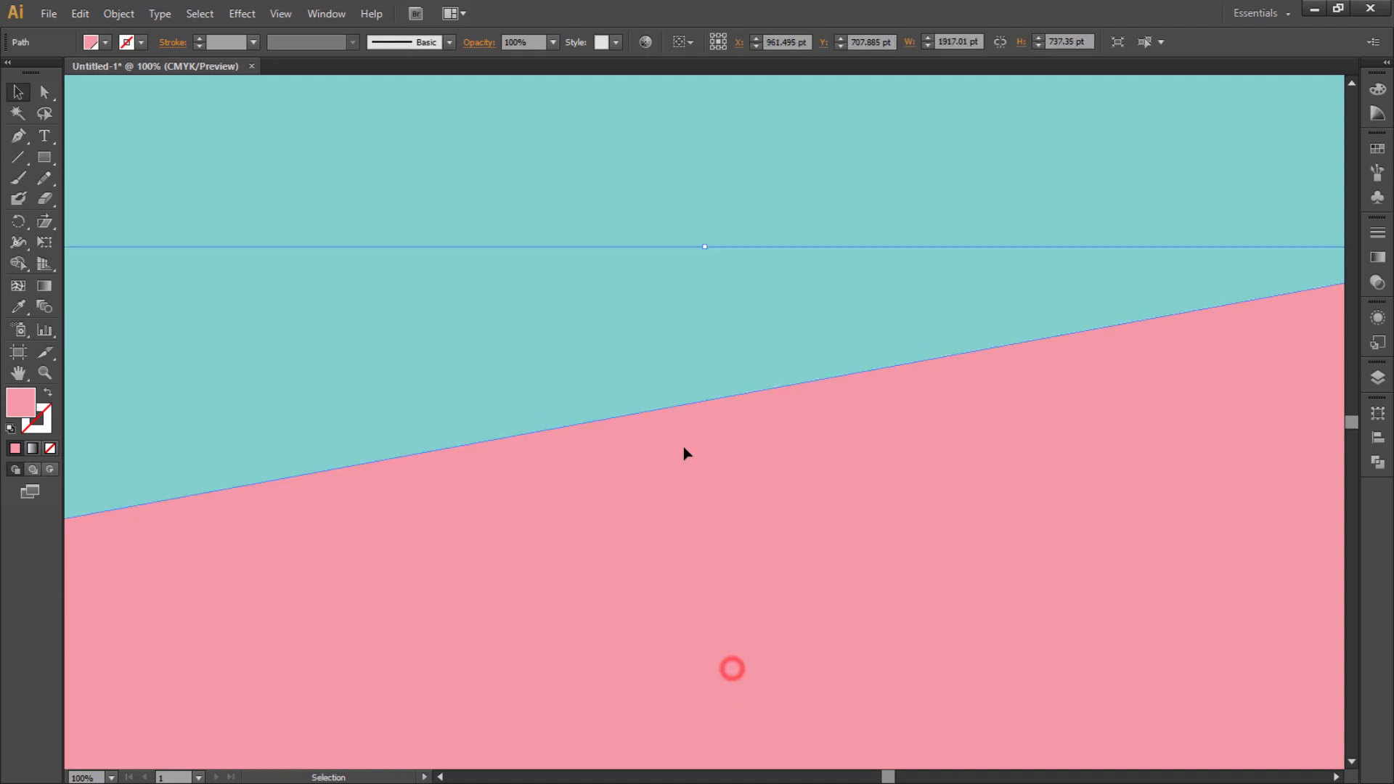
key("ctrl+shift+a")
key("ctrl+0")
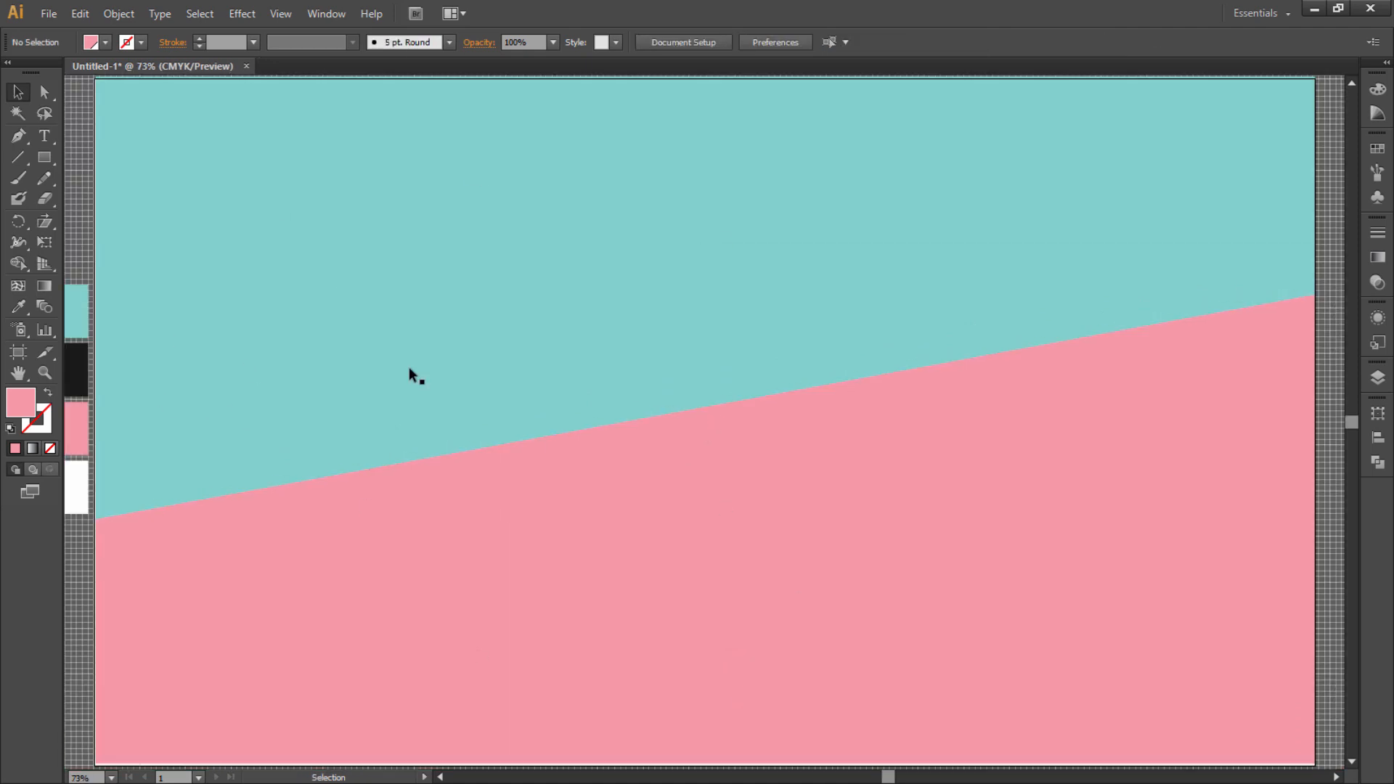
Step: Draw a rectangle about 837 by 198 pt across the diagonal near the centre, filled with the palette's white
left_click(44, 157)
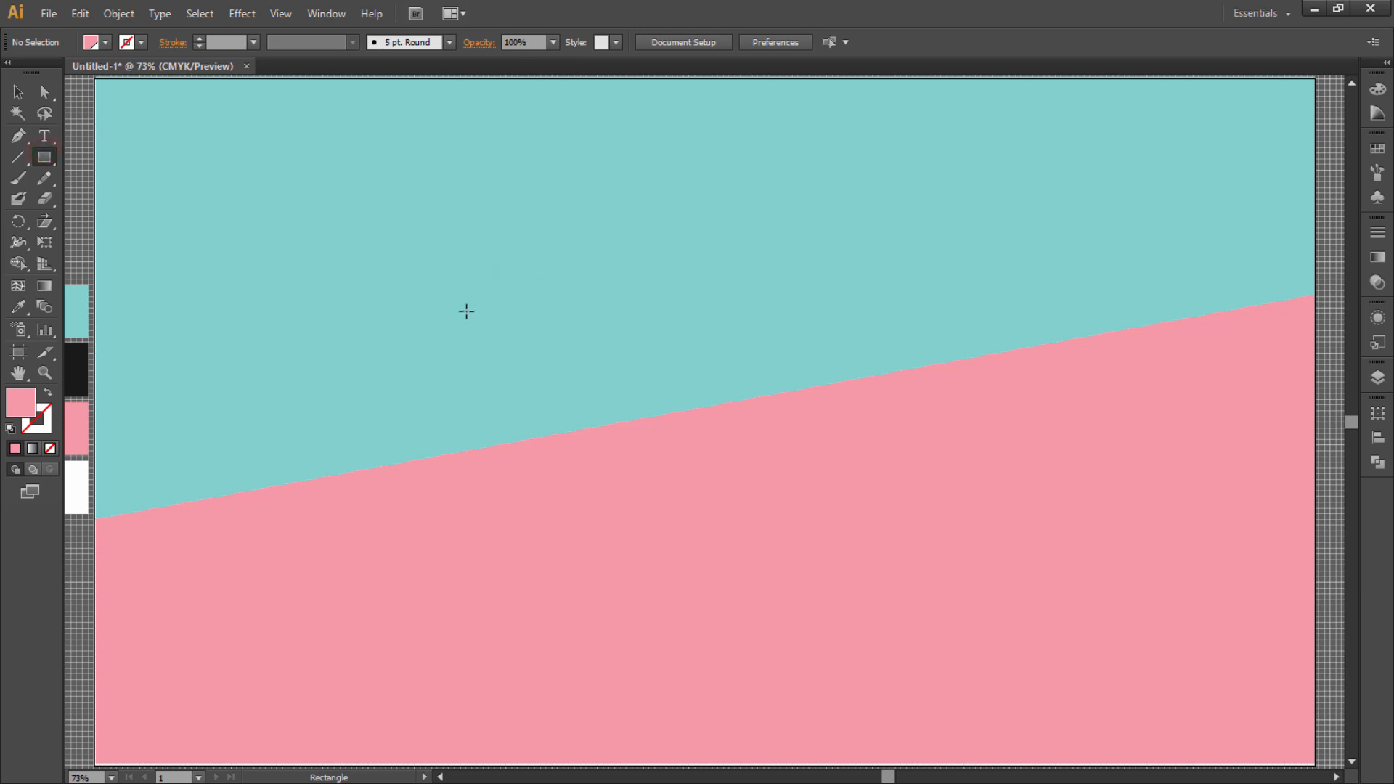
left_click_drag(436, 302, 968, 416)
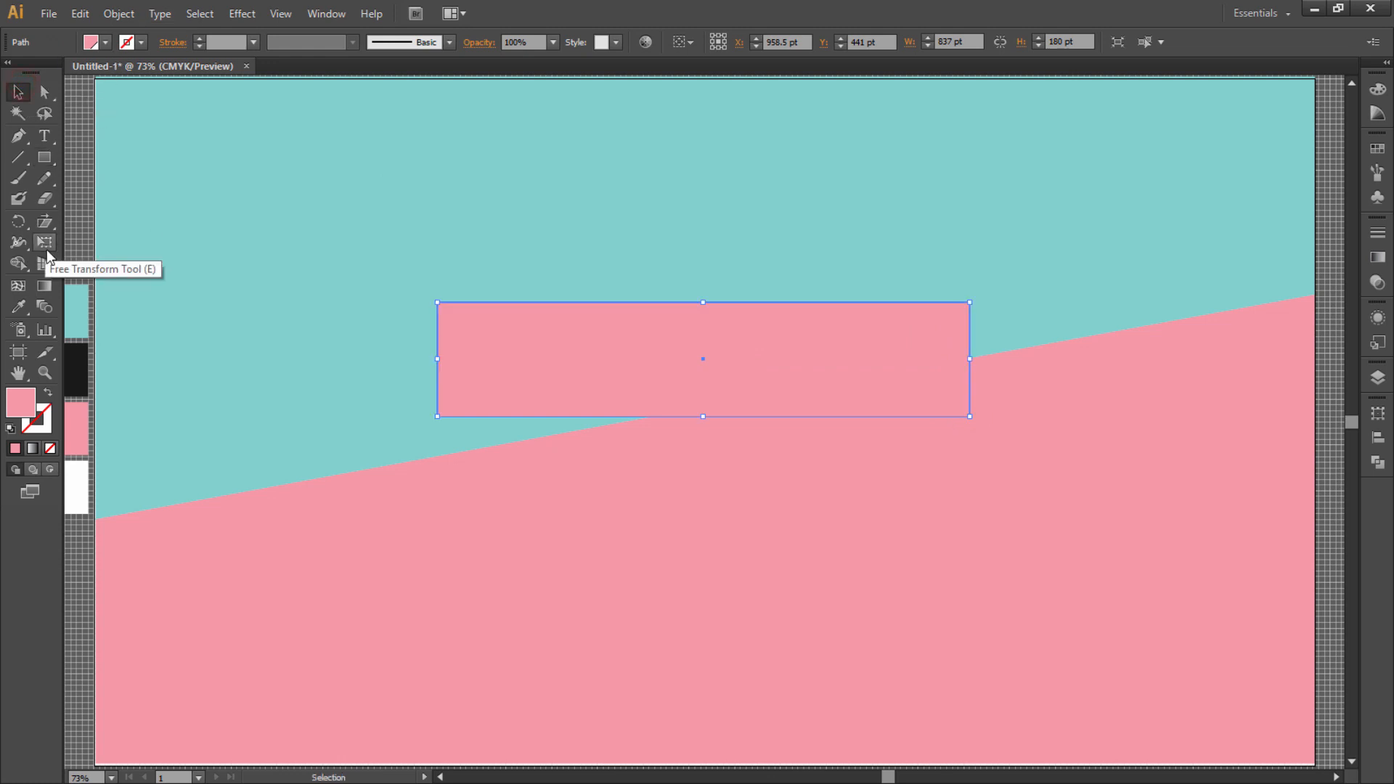
key("i")
left_click(73, 500)
left_click(19, 90)
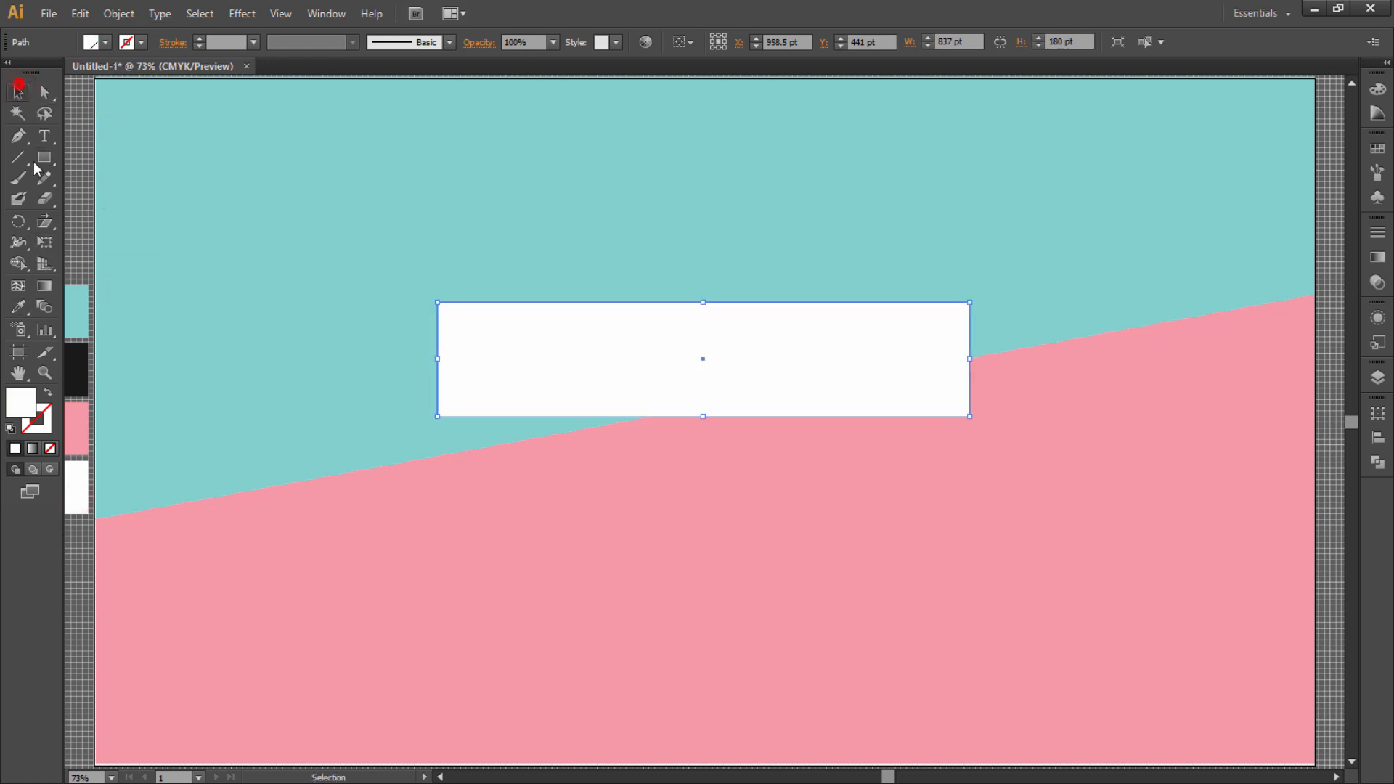
left_click_drag(844, 396, 841, 434)
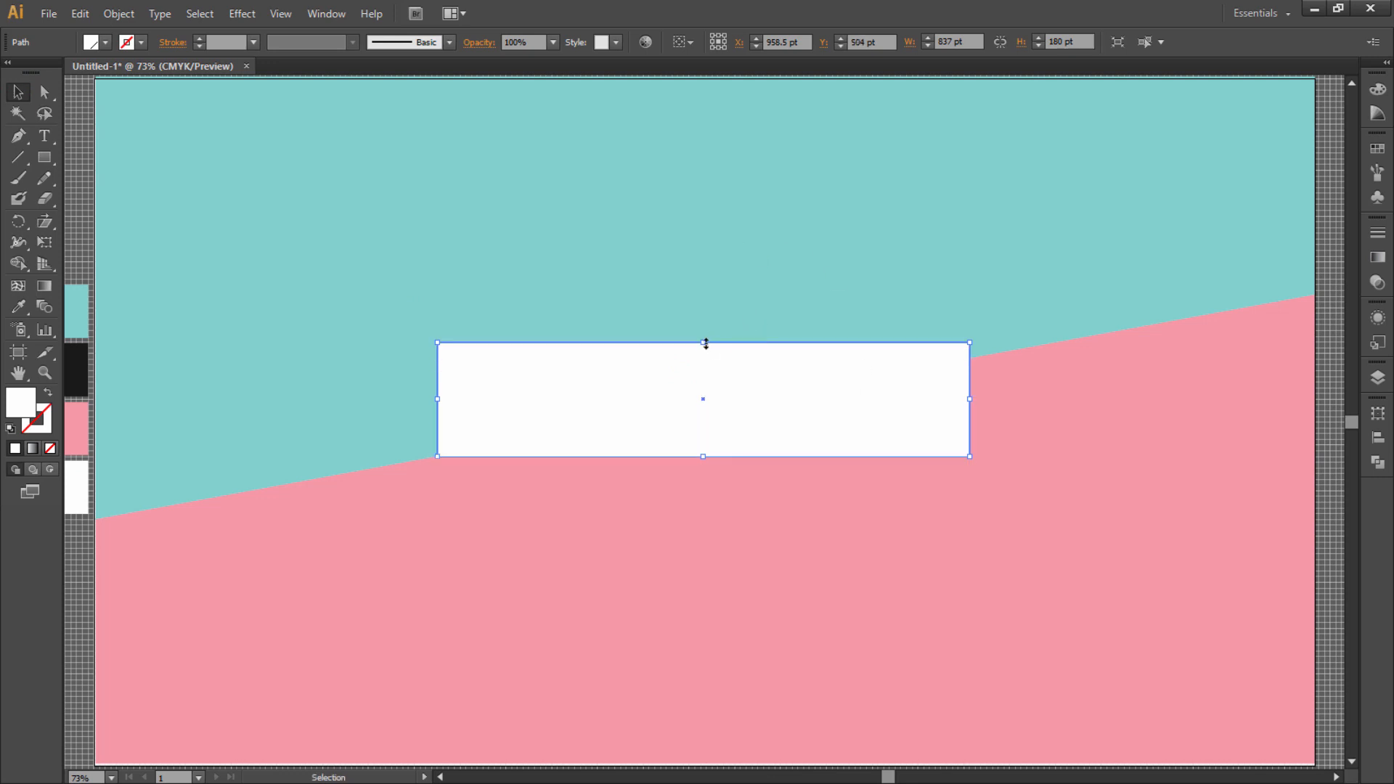
left_click_drag(705, 342, 705, 330)
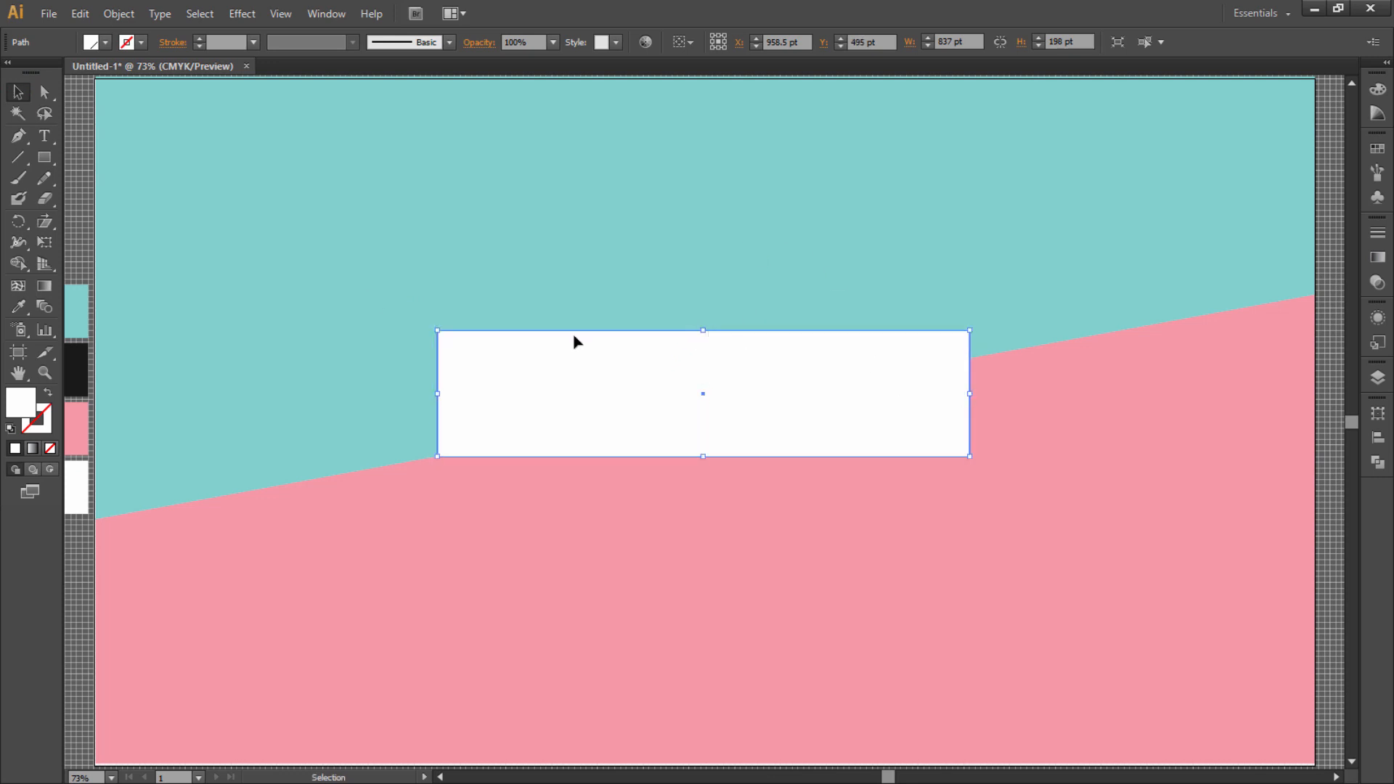
Step: Shear the white rectangle vertically to follow the diagonal's slope and move it up onto the teal-pink boundary
left_click(45, 224)
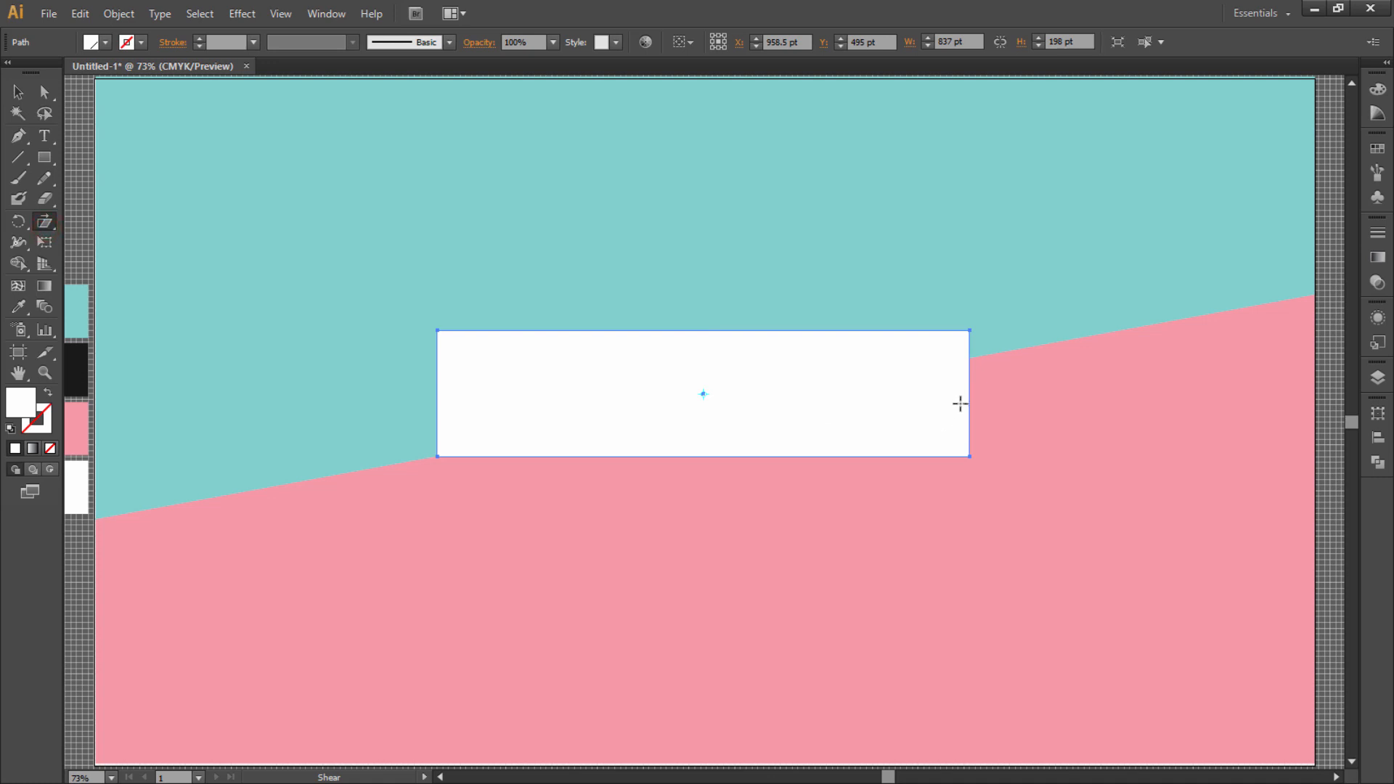
left_click_drag(968, 393, 965, 359)
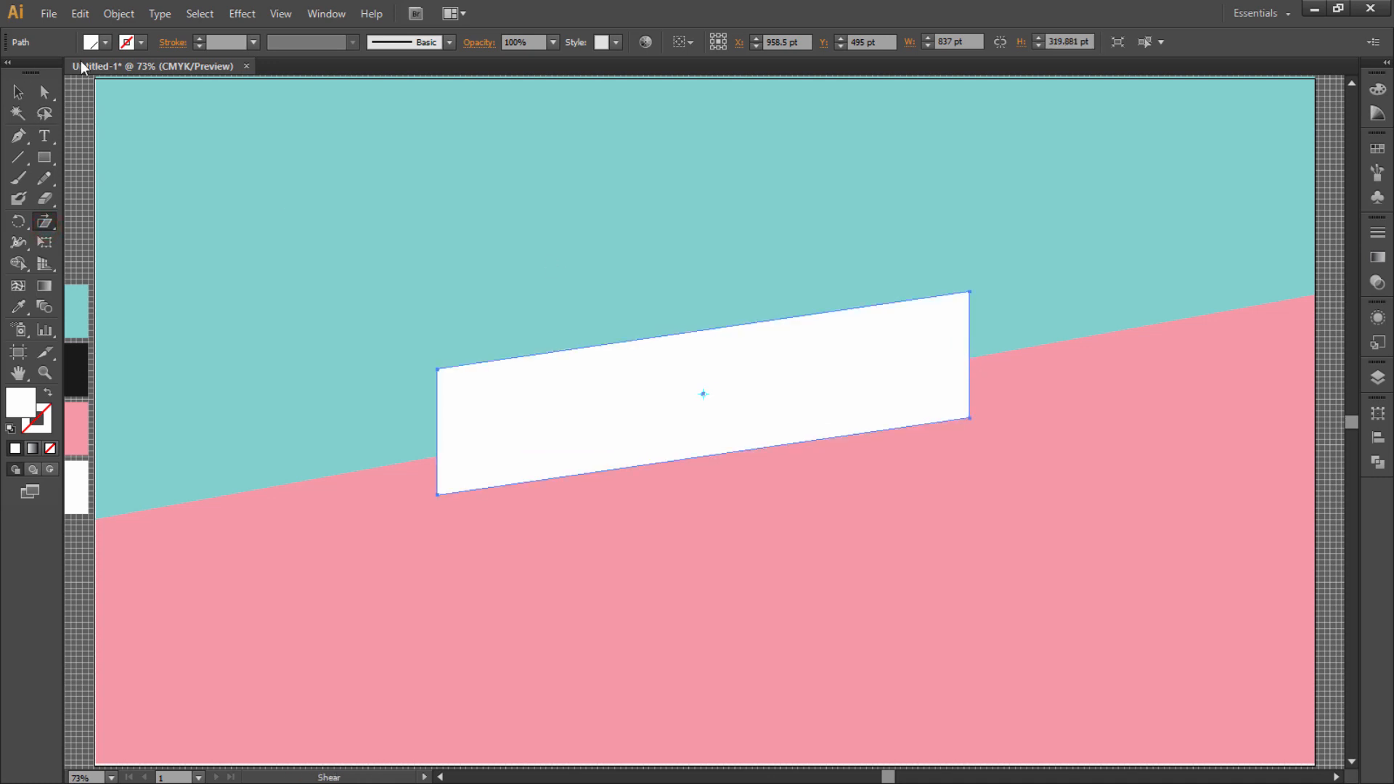
left_click(19, 92)
left_click_drag(750, 402, 750, 359)
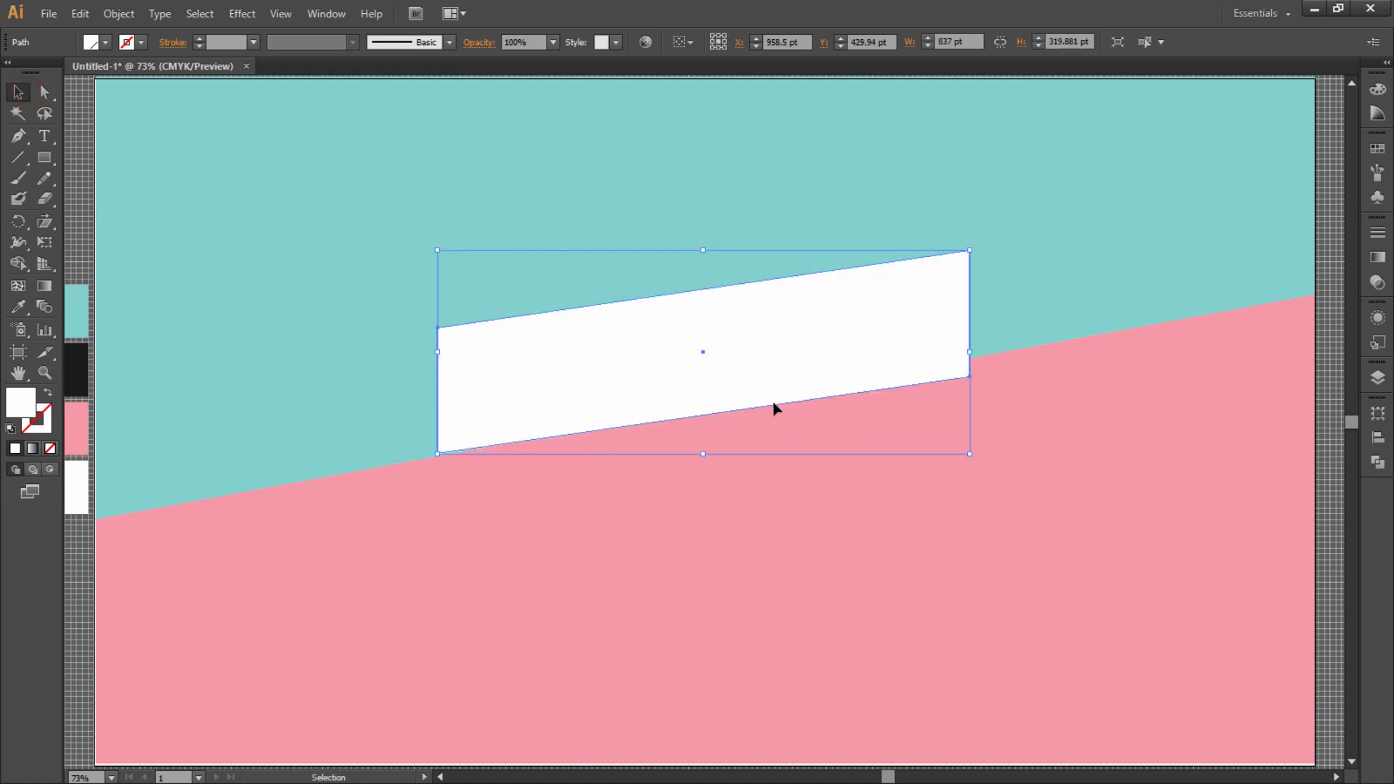
left_click(45, 222)
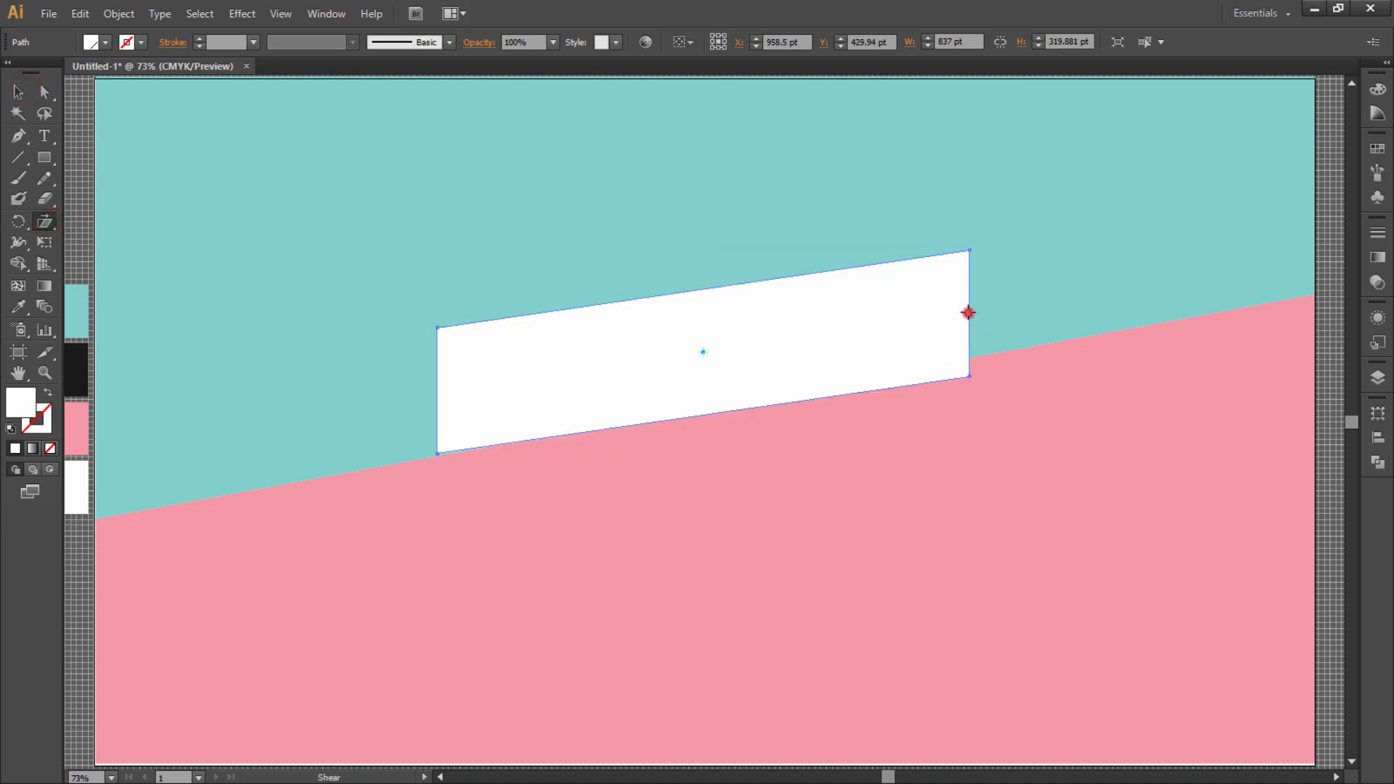
left_click_drag(968, 312, 968, 310)
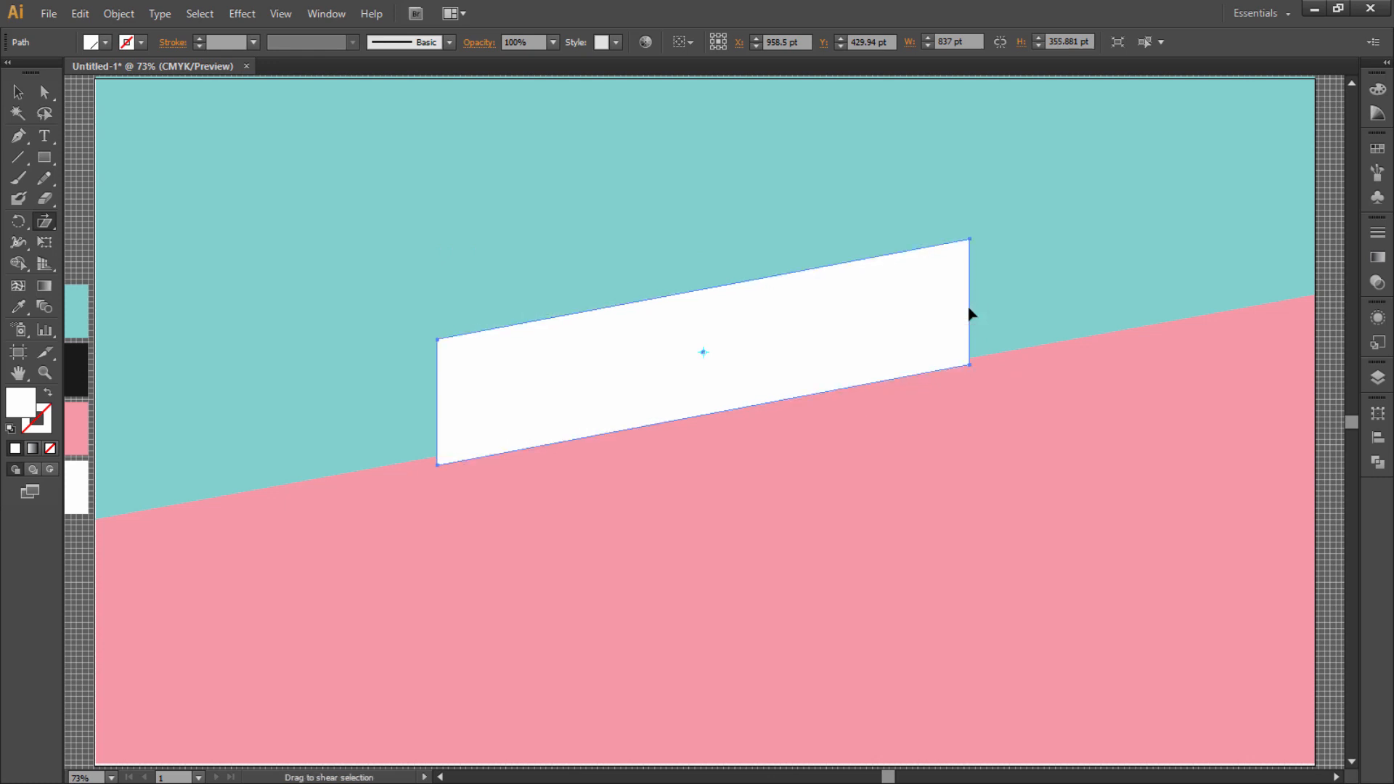
Step: Nudge the white parallelogram up to about Y 416 pt so its bottom edge meets the teal-pink boundary
left_click(19, 92)
left_click(303, 185)
left_click(700, 350)
key("Up")
key("Up")
key("Up")
key("Up")
key("Up")
key("Up")
key("Up")
key("Up")
key("Up")
key("Up")
key("Up")
key("Up")
key("Up")
key("Up")
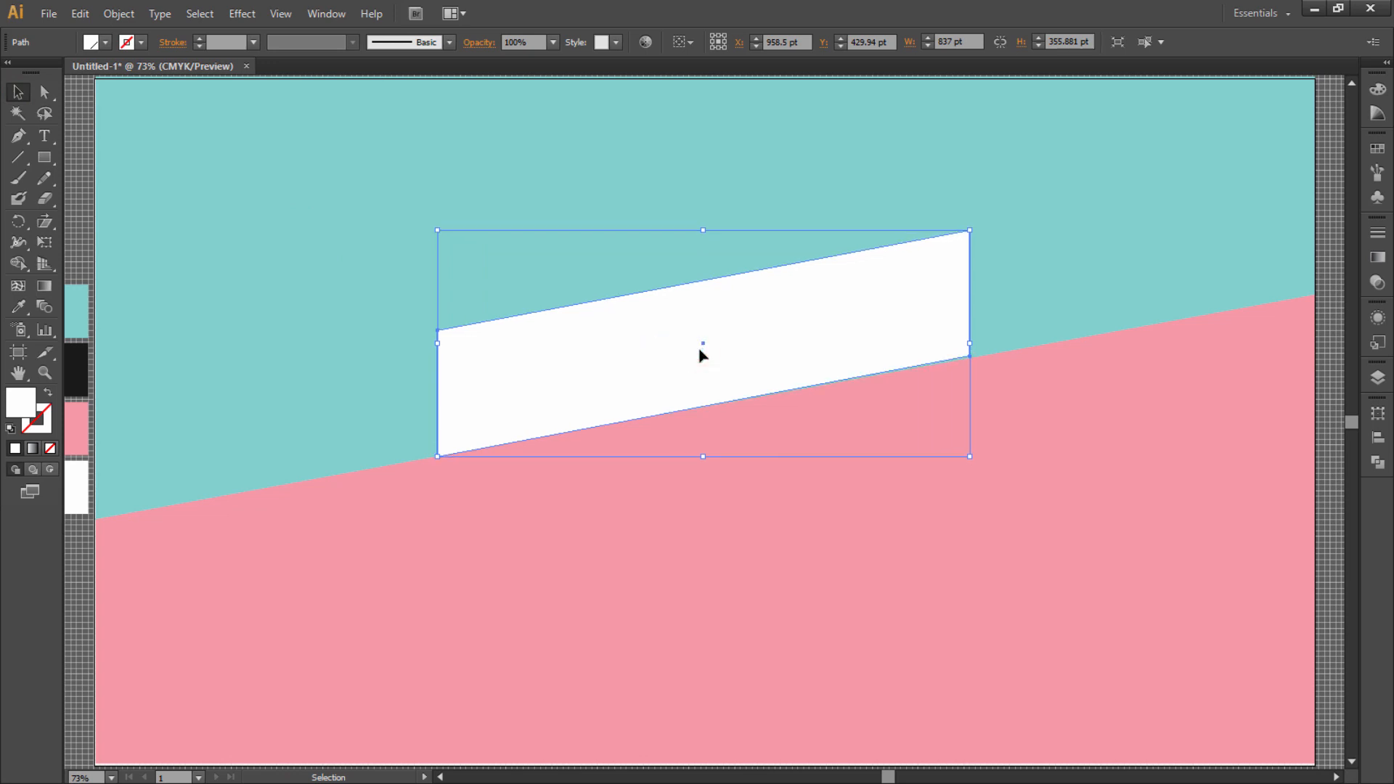
key("Up")
key("Up")
key("Up")
key("Up")
key("Up")
key("Down")
key("Down")
key("Down")
key("Down")
key("Down")
Step: Reduce the white parallelogram's shear to an overall height of about 346 pt and shift it slightly down onto the boundary
left_click(44, 222)
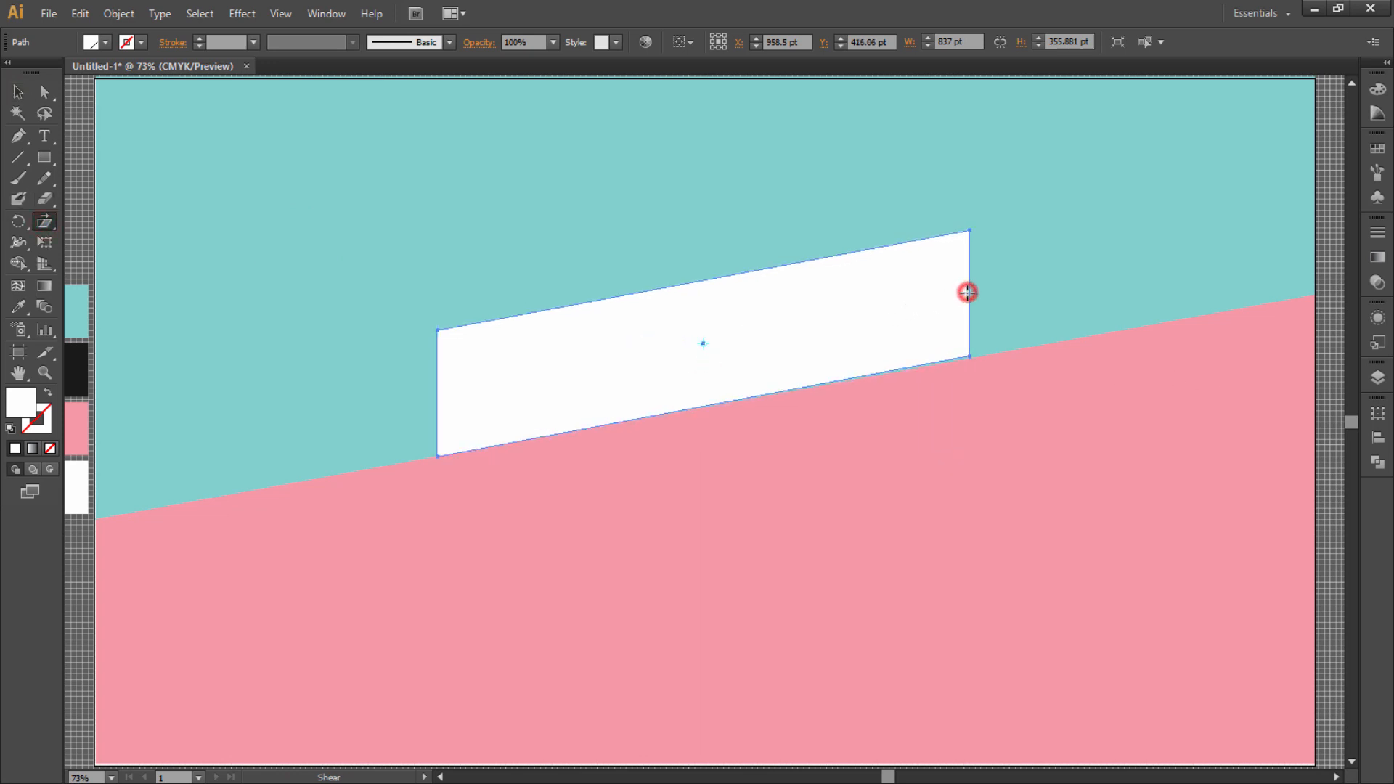
left_click_drag(967, 292, 968, 302)
left_click(18, 95)
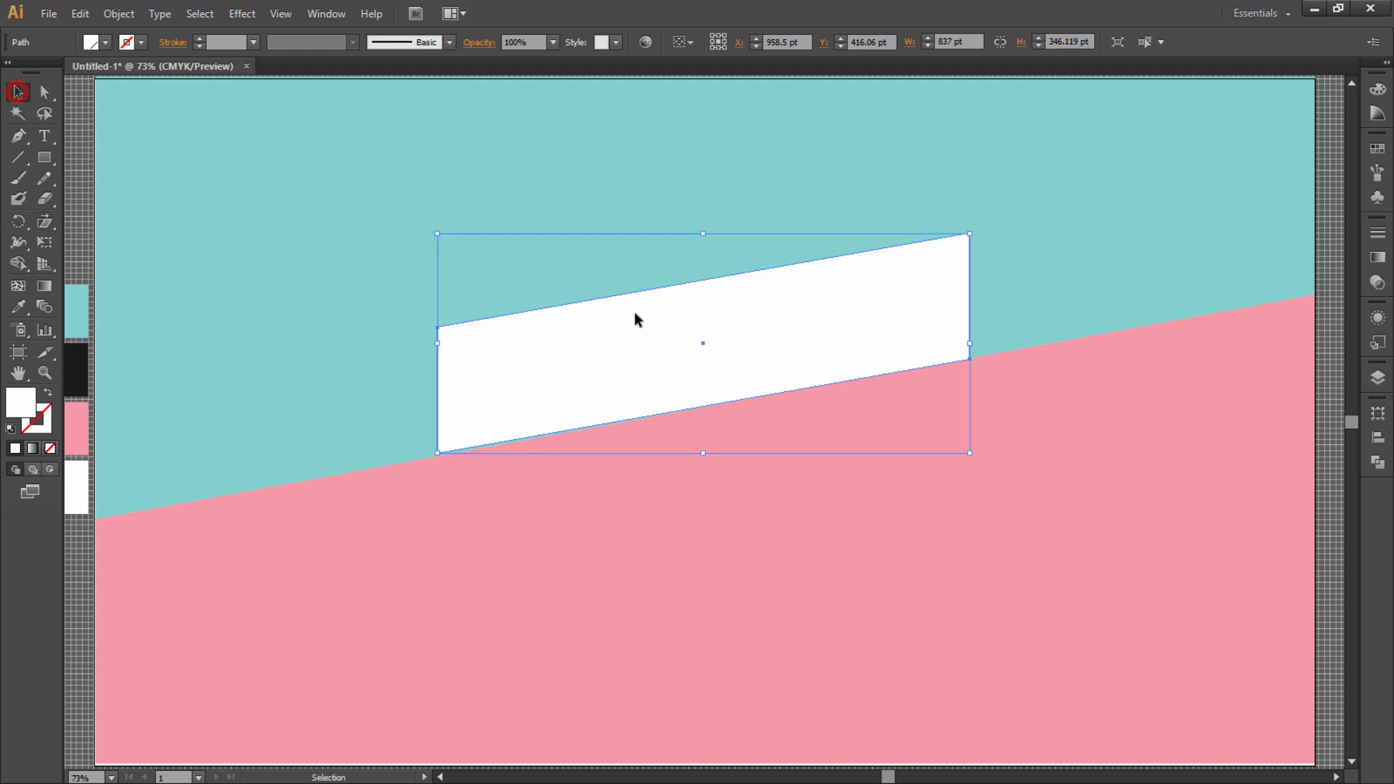
left_click_drag(649, 348, 651, 351)
left_click(601, 228)
key("ctrl+plus")
key("ctrl+plus")
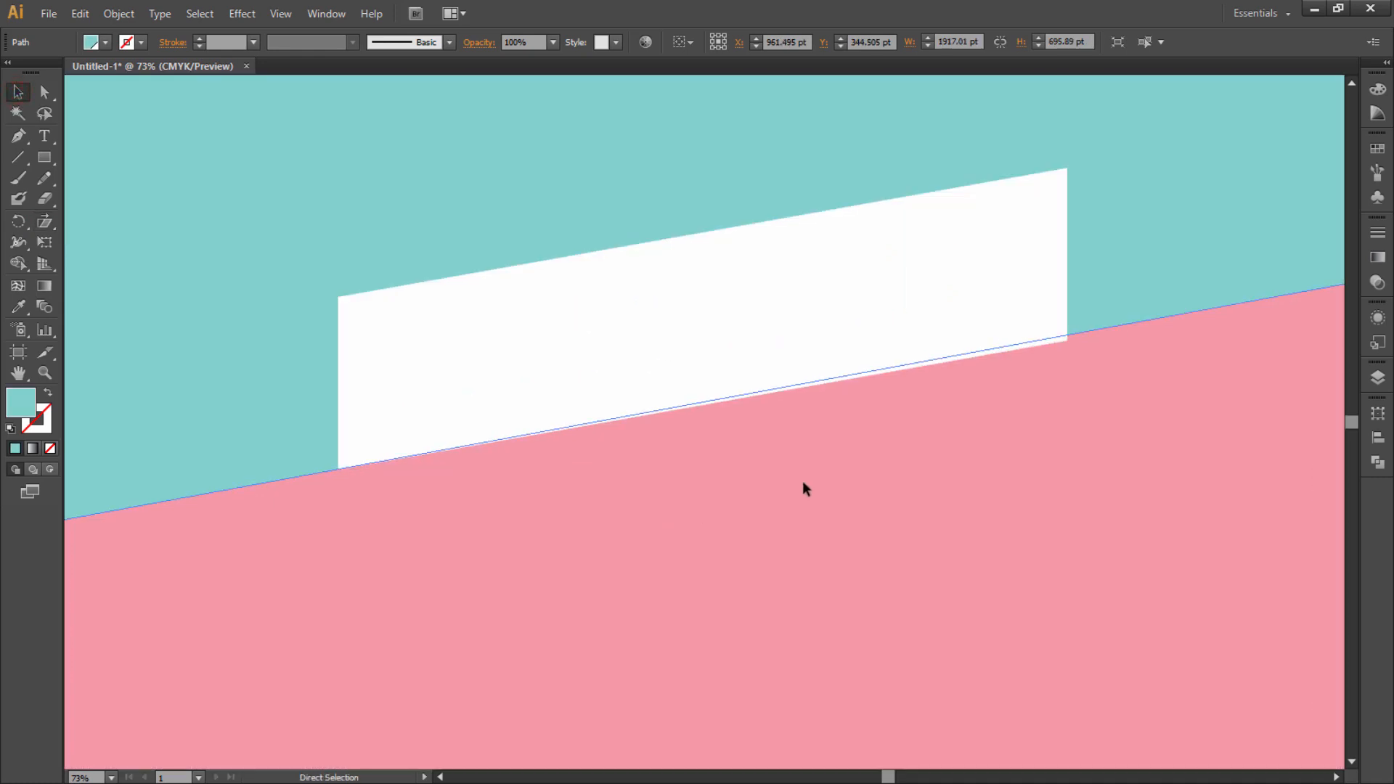
Step: Try moving the white parallelogram up to about Y 416 pt and back down to about Y 421 pt against the boundary
key("ctrl+plus")
left_click_drag(924, 425, 747, 606)
left_click(46, 223)
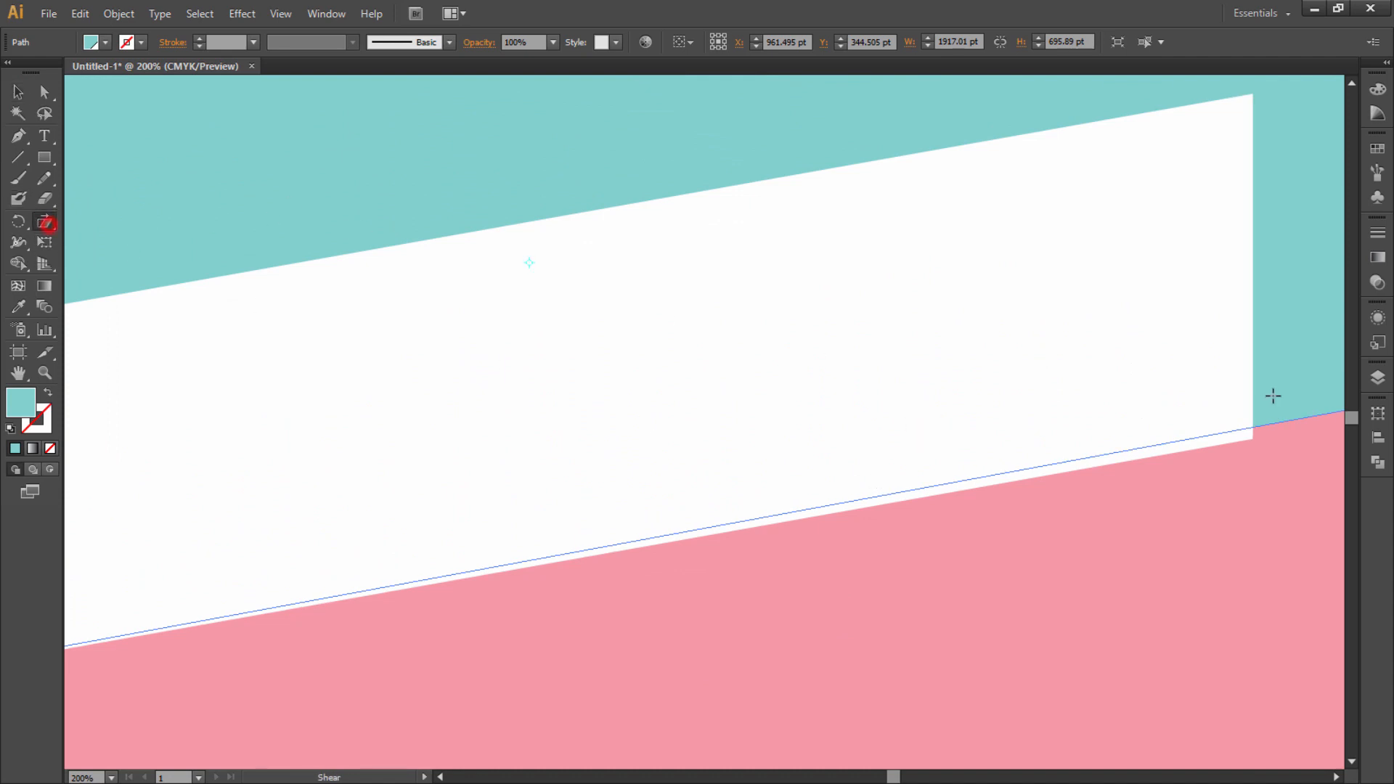
left_click_drag(1244, 294, 1243, 285)
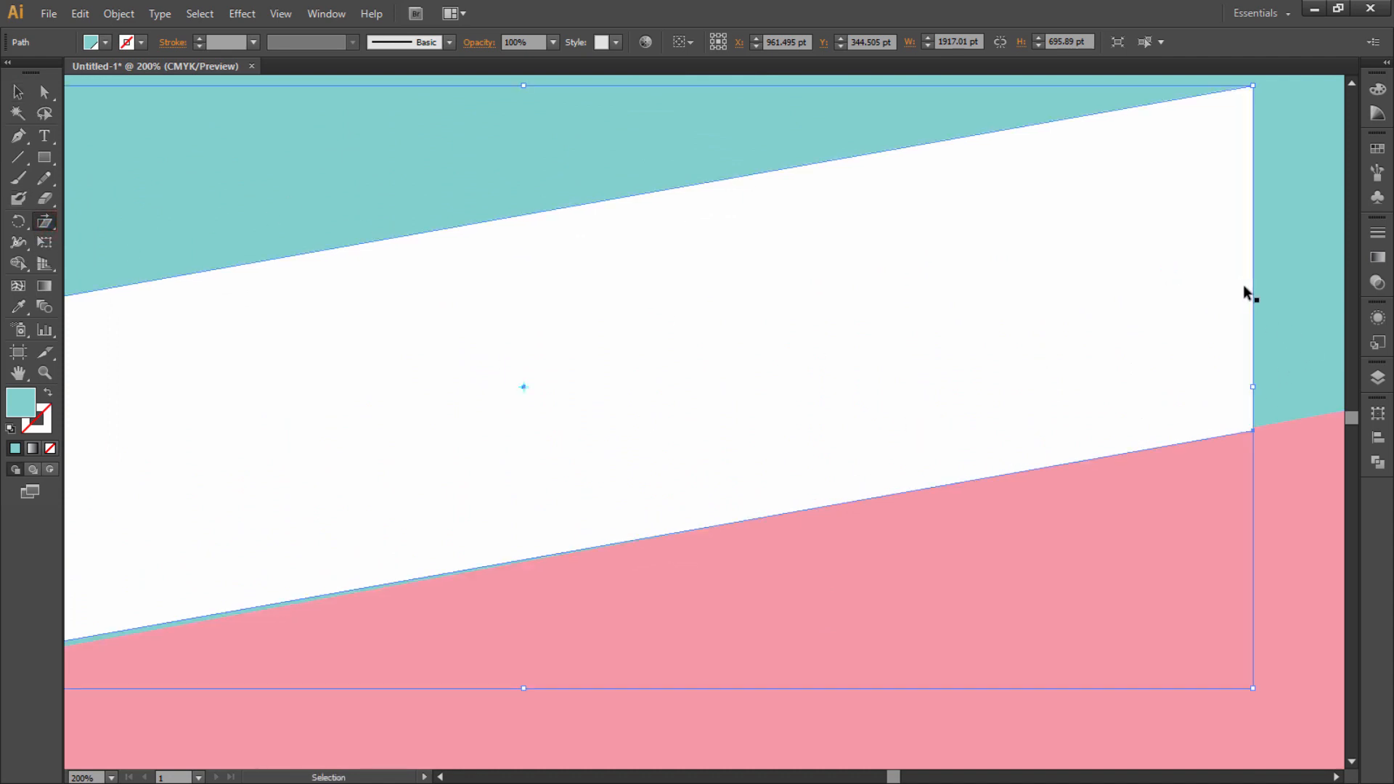
left_click_drag(970, 551, 1276, 548)
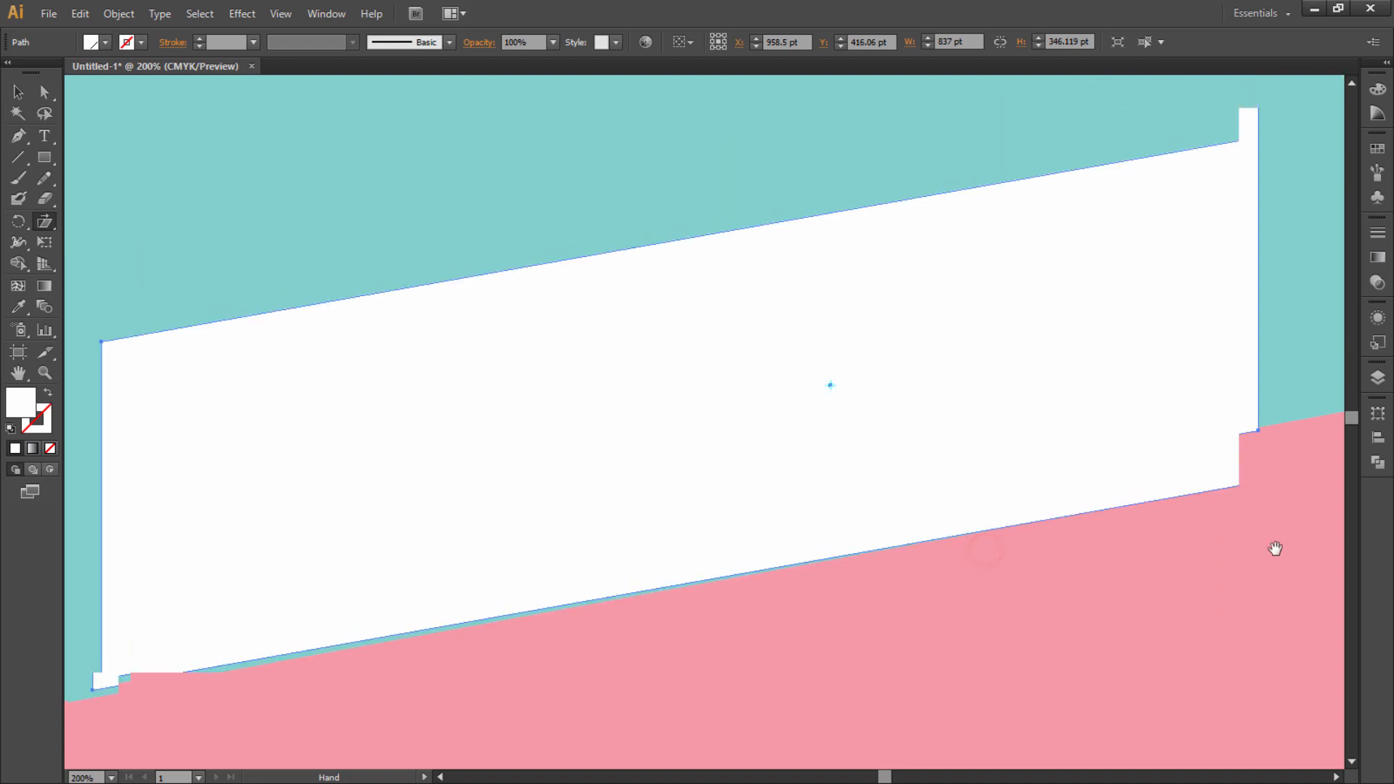
left_click(24, 94)
left_click_drag(385, 405, 385, 414)
Step: Shear the white parallelogram to an overall height of about 356 pt and move it up to about Y 416 pt
left_click(45, 221)
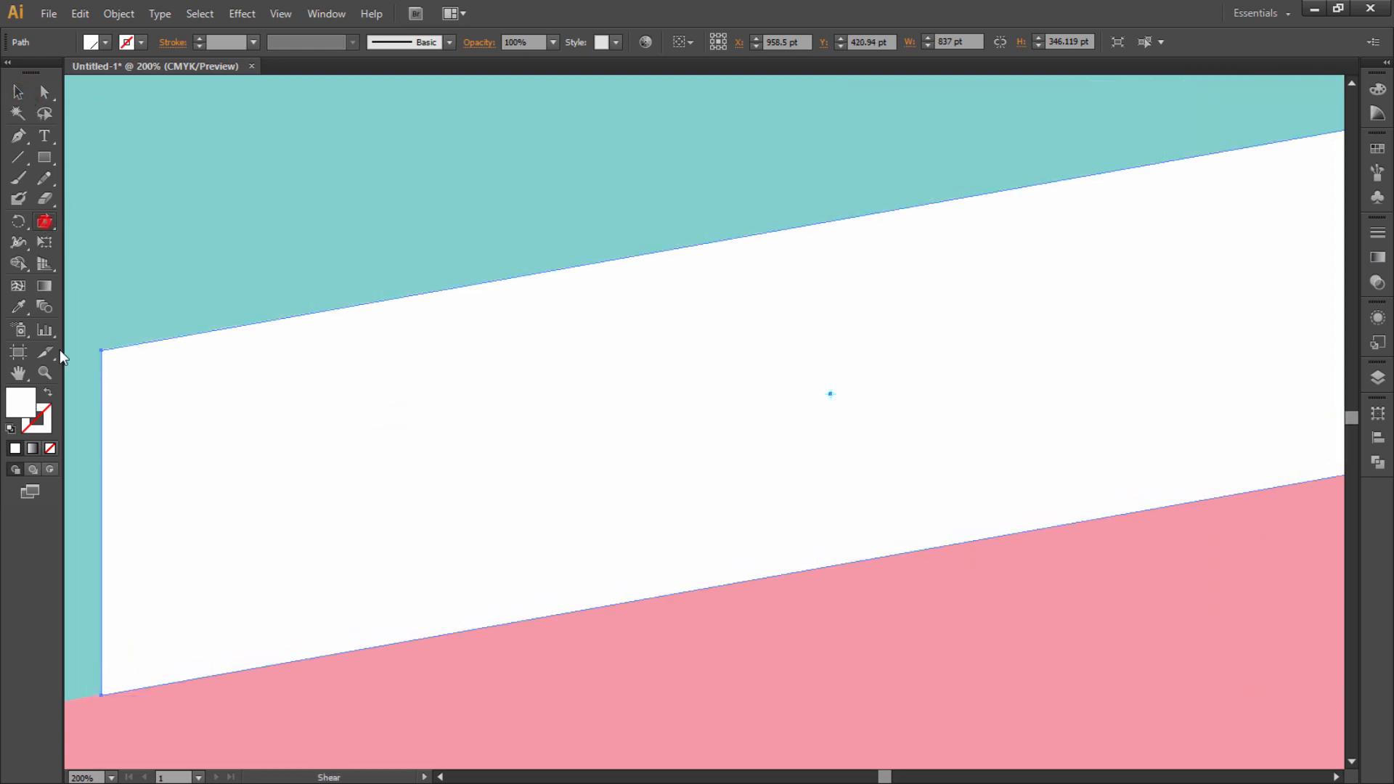
left_click_drag(920, 605, 462, 547)
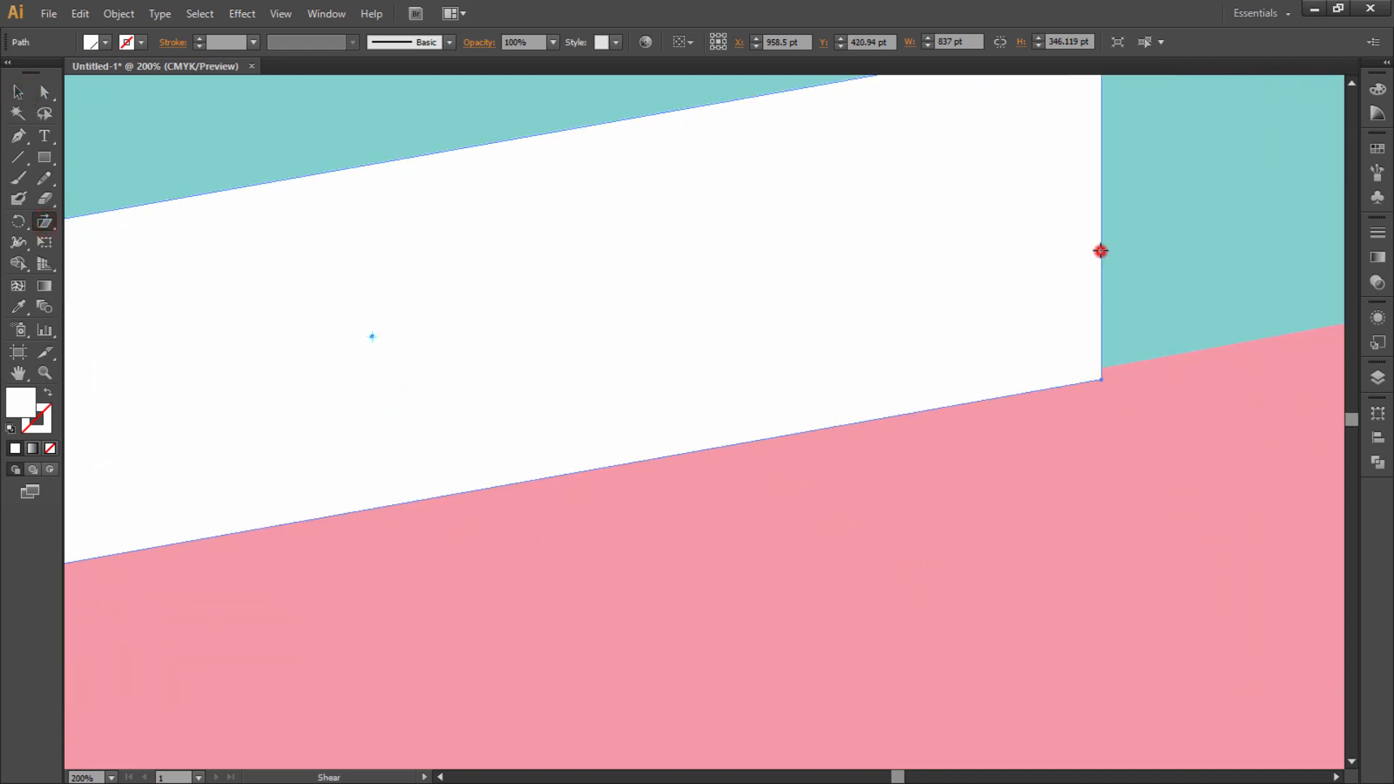
left_click_drag(1101, 251, 1099, 236)
left_click_drag(873, 509, 1232, 464)
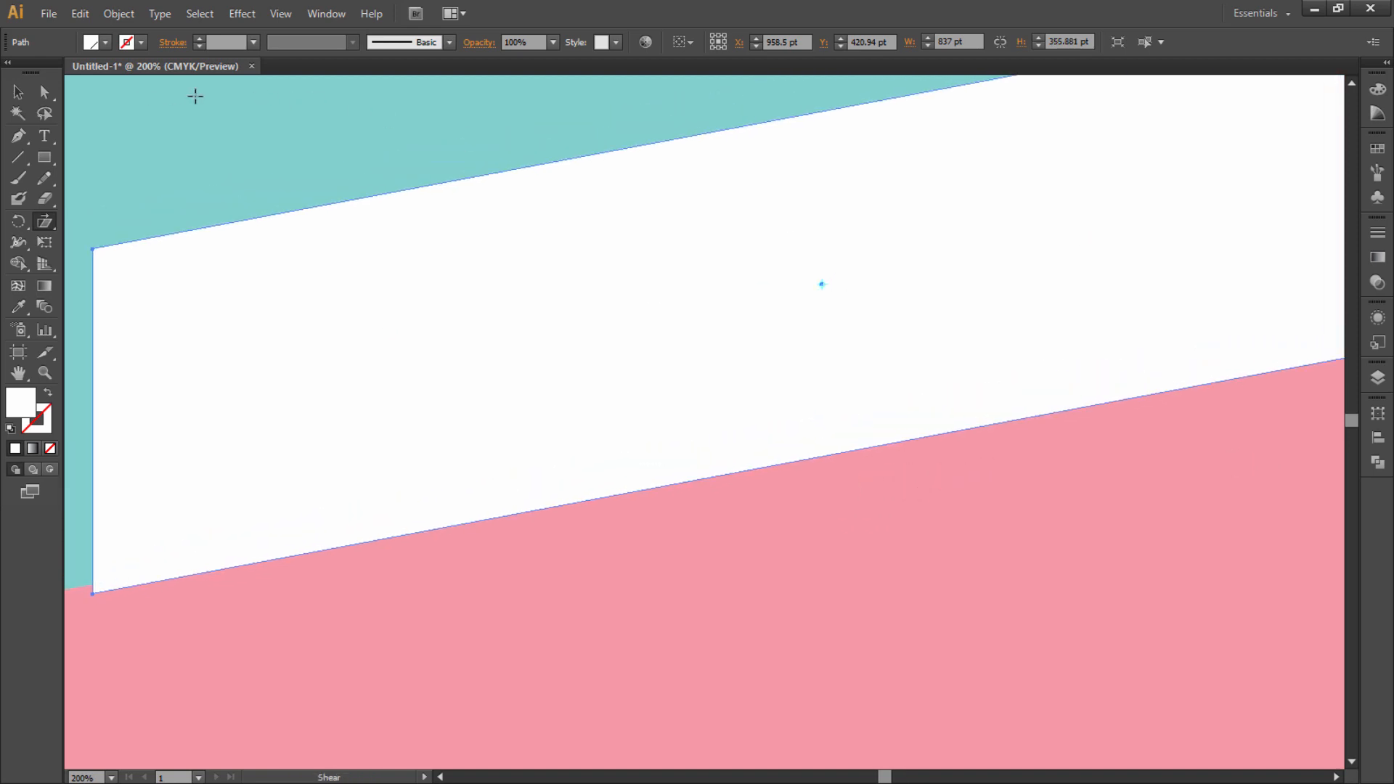
left_click(18, 93)
left_click_drag(616, 338, 617, 330)
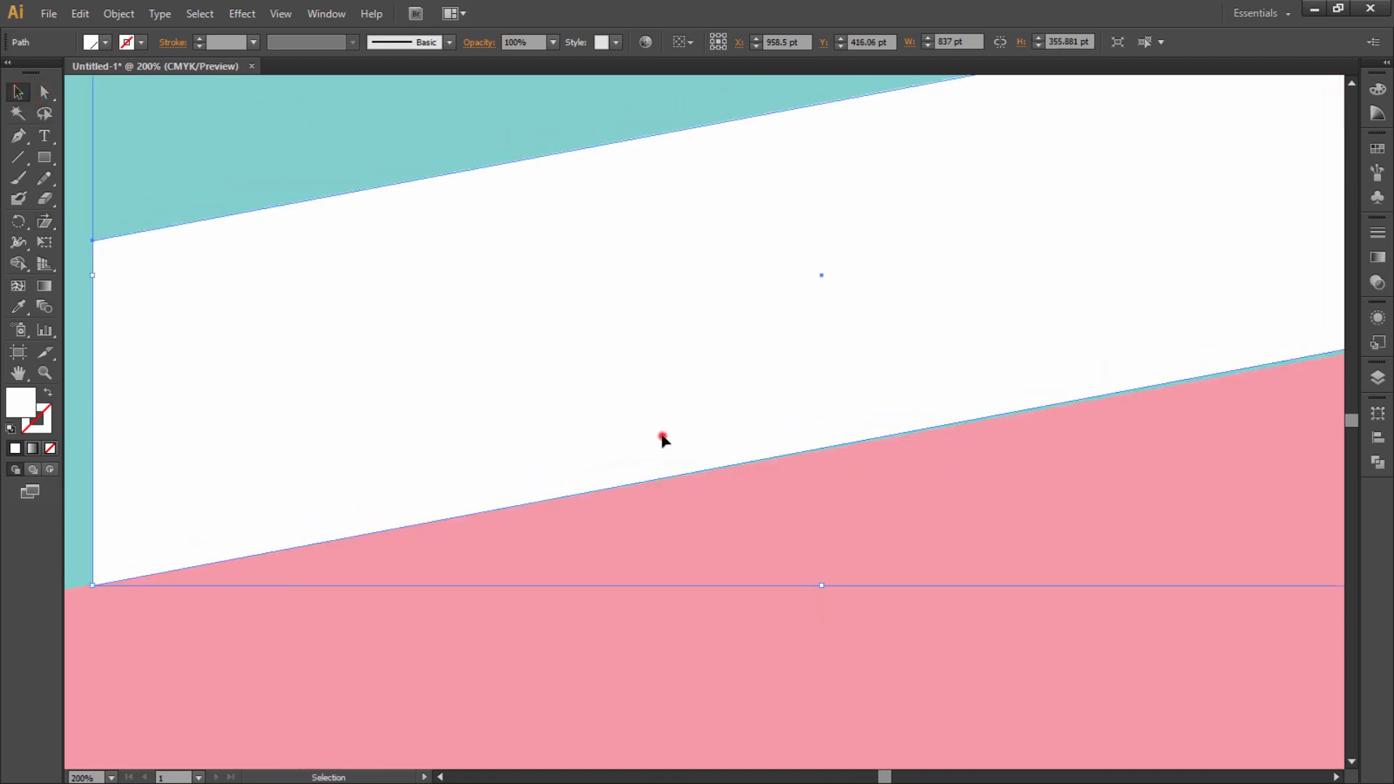
Step: Nudge the white parallelogram horizontally to X 940.5 pt, keeping its vertical position at about Y 416 pt
key("ctrl+0")
key("Right")
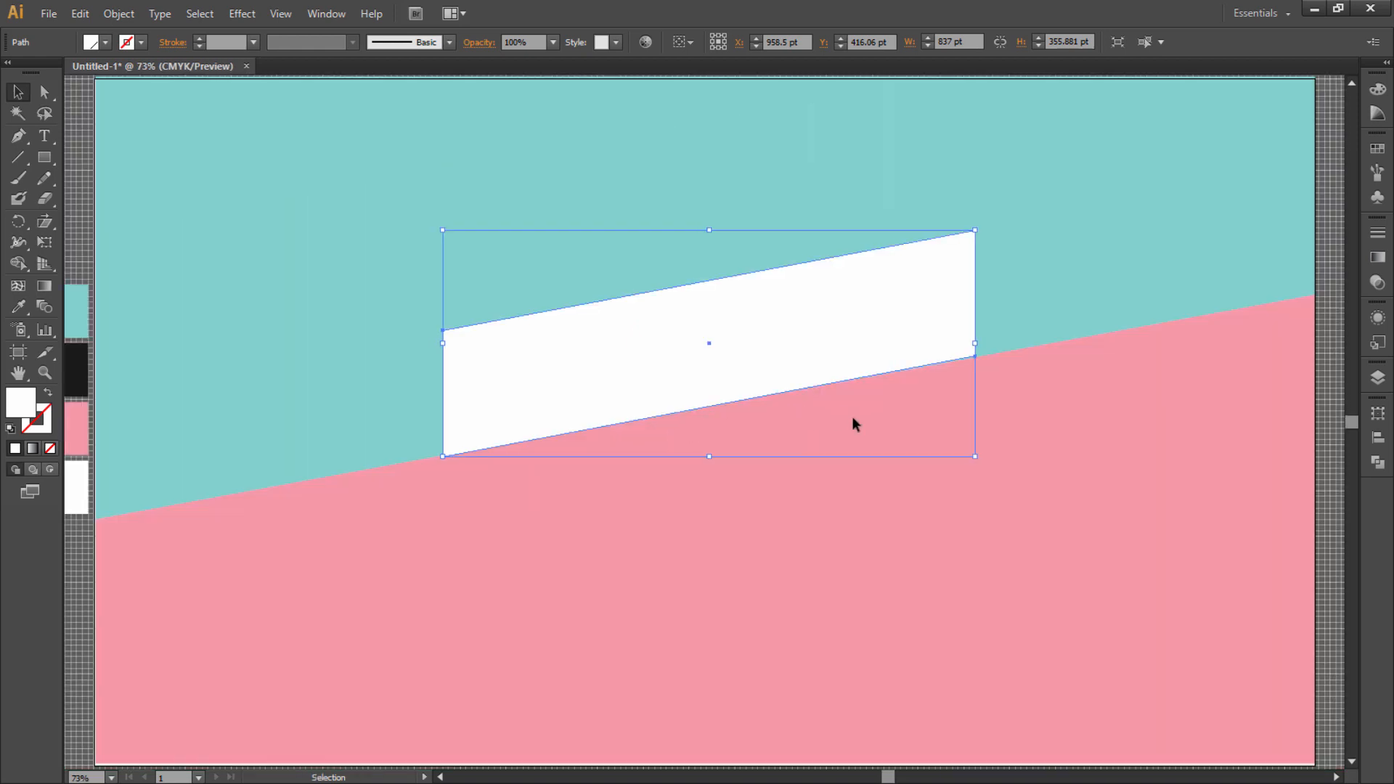
key("Down")
key("Up")
key("Right")
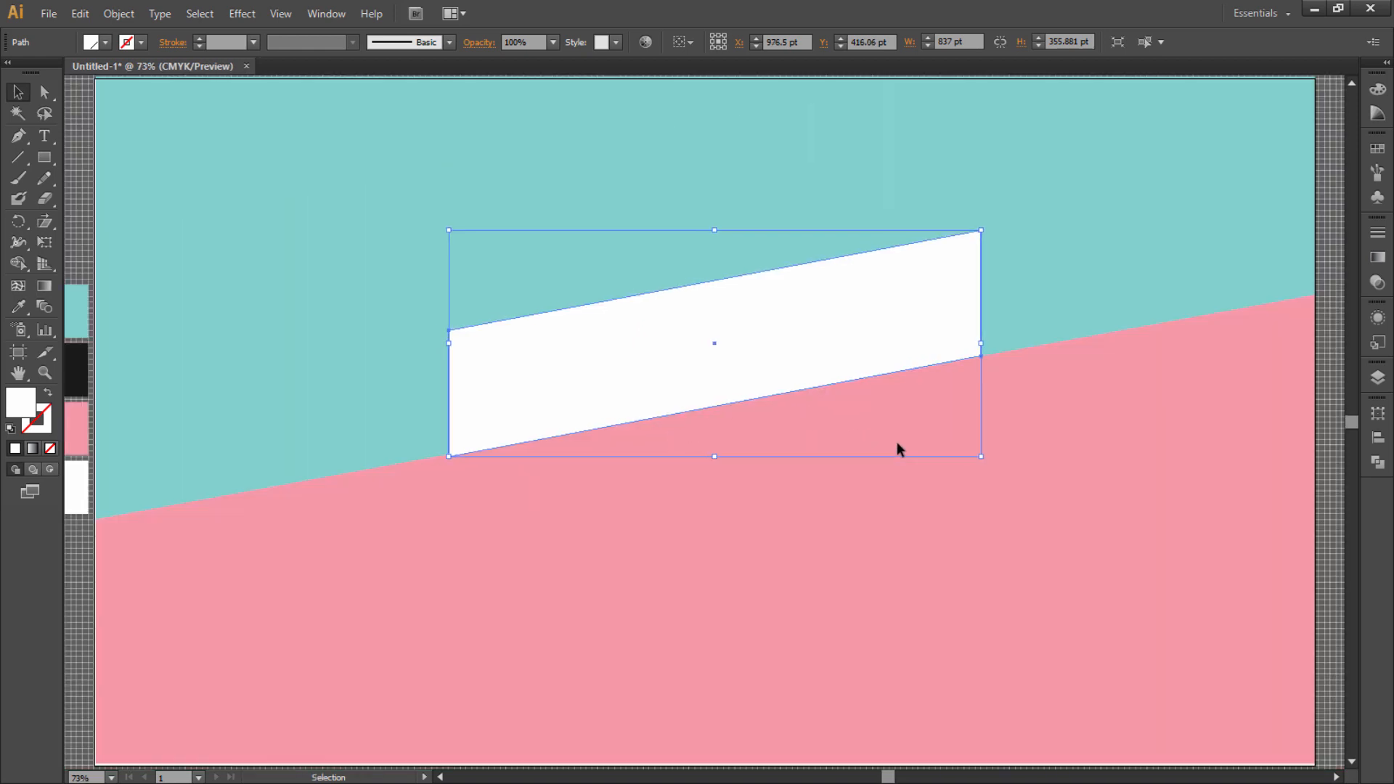
key("Left")
key("Left")
key("Left")
key("Left")
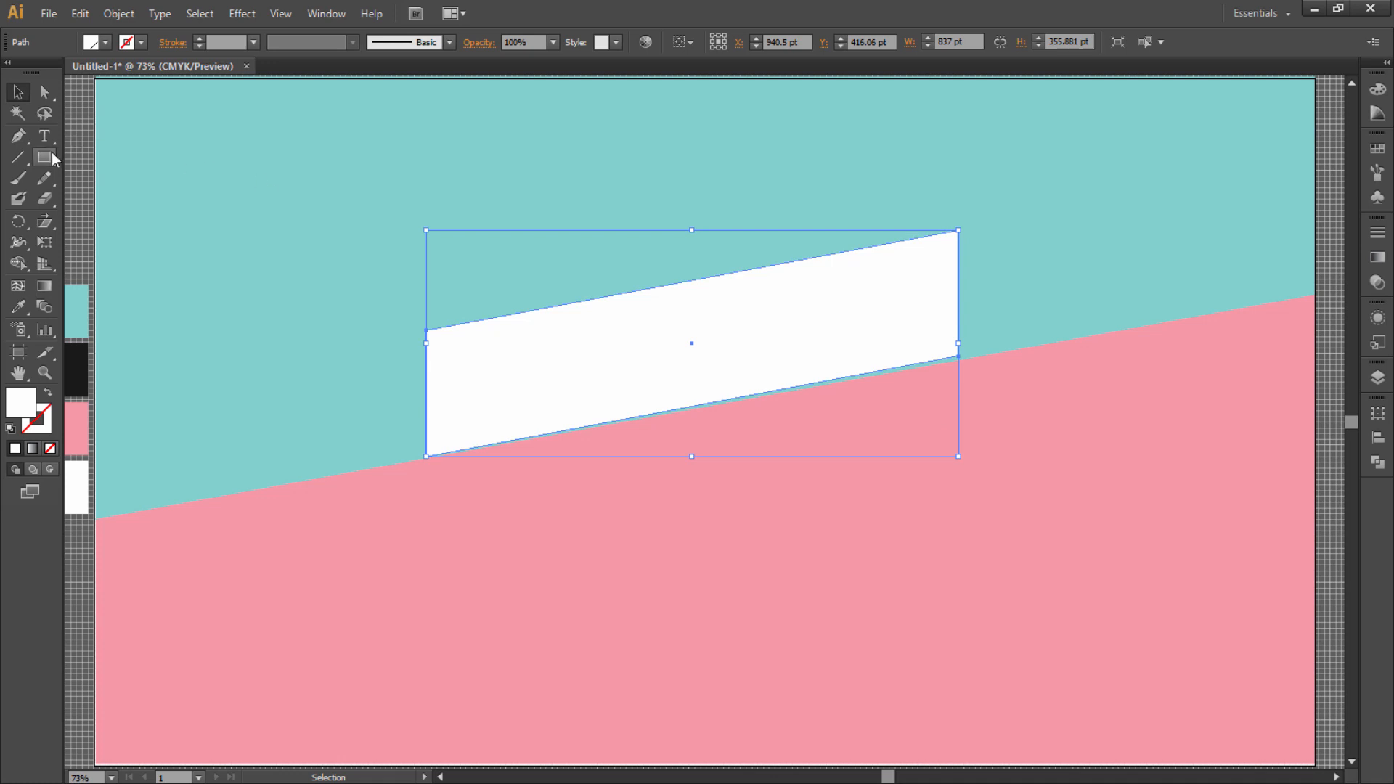
Step: Shear the white parallelogram to about 818 by 346 pt overall so its lower edge runs closer to the boundary's slope
left_click(44, 221)
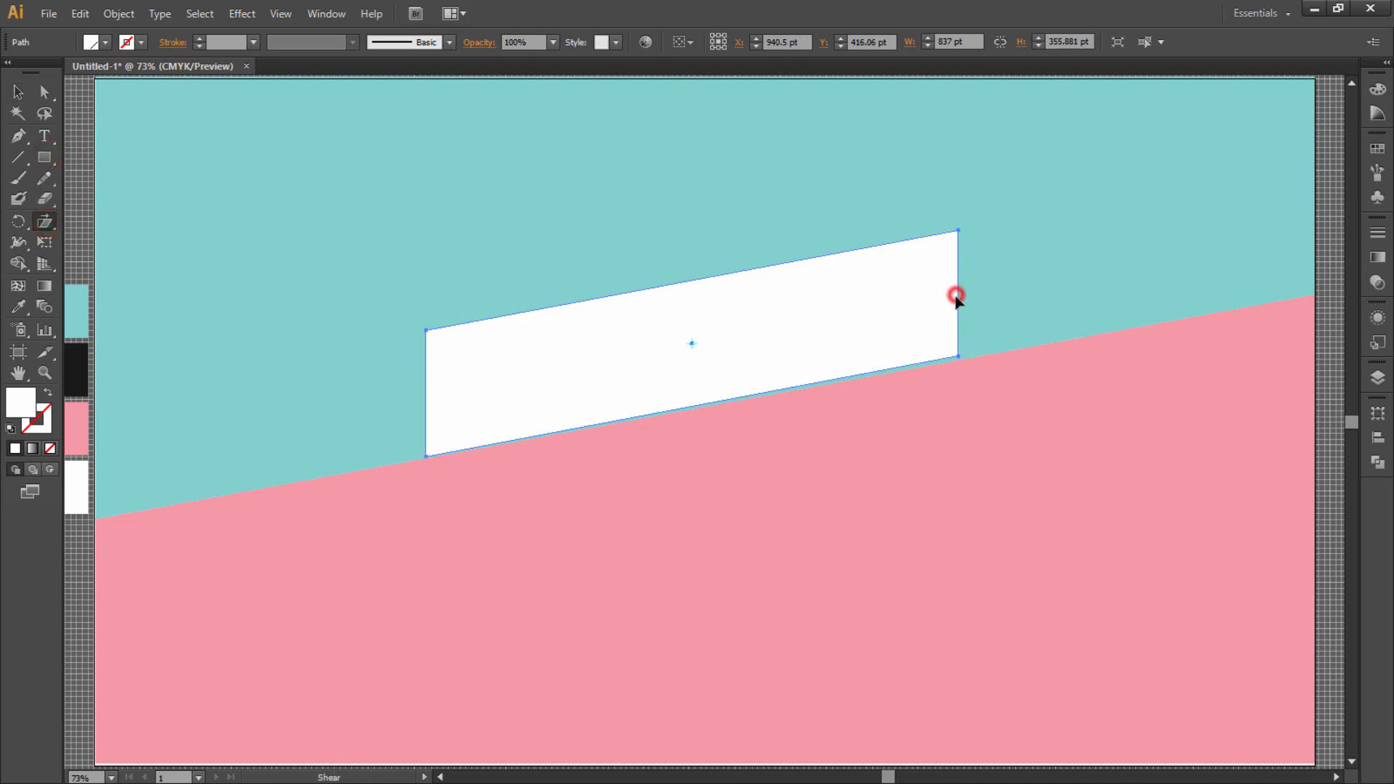
mouse_move(956, 298)
left_mouse_down()
mouse_move(956, 317)
mouse_move(949, 286)
mouse_move(951, 298)
left_mouse_up()
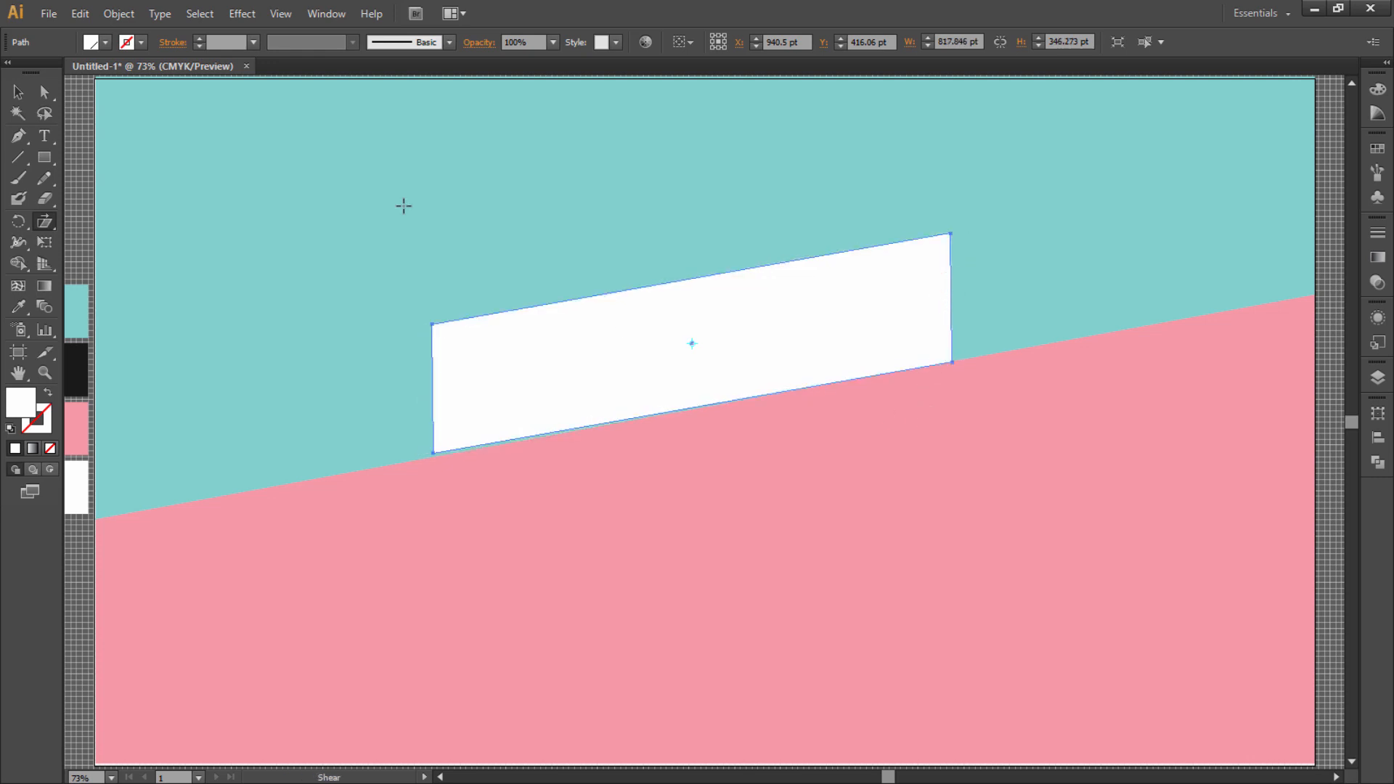
left_click(18, 91)
left_click(156, 286)
left_click(451, 419)
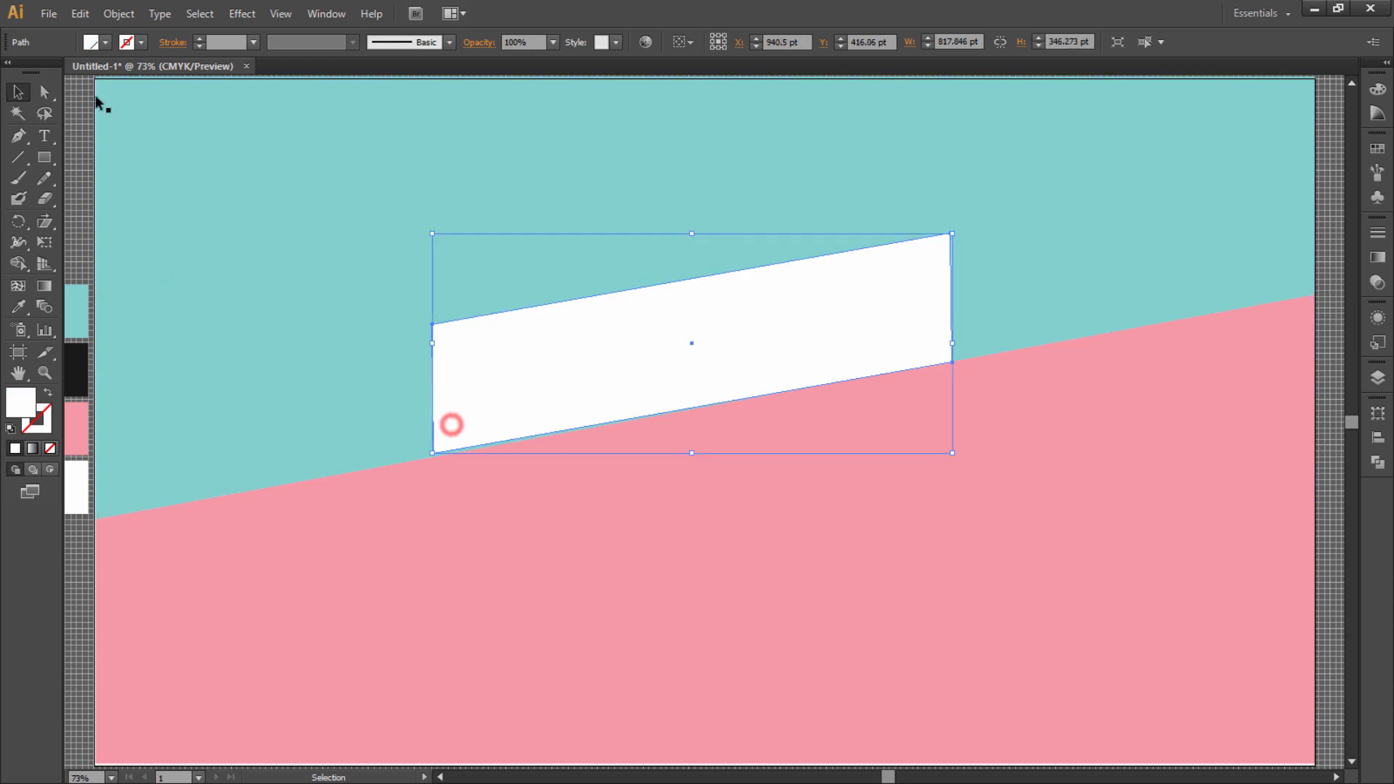
Step: Move only the white parallelogram's lower-left anchor point to X 522 pt, Y 594 pt, onto the teal-pink boundary
left_click(45, 93)
left_click(434, 453)
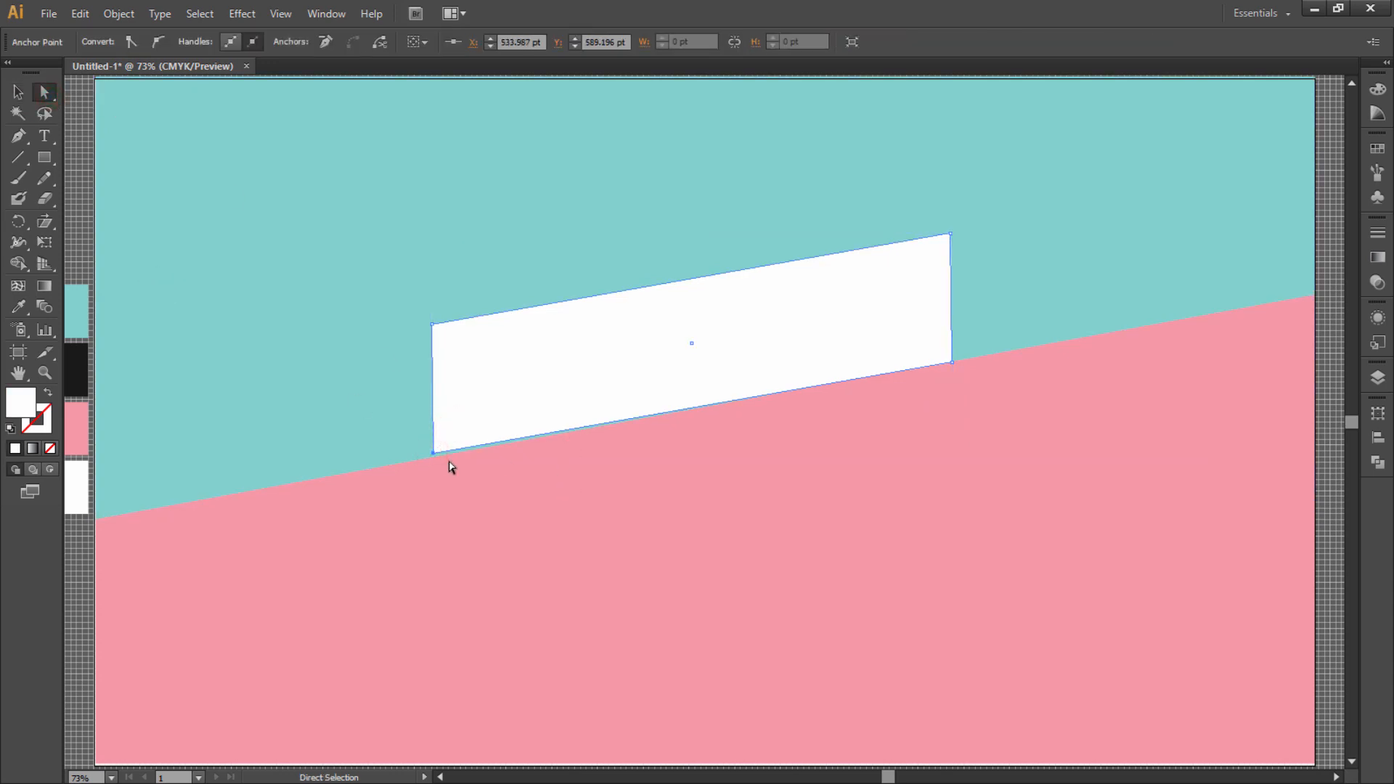
key("Down")
key("Down")
key("Up")
key("Right")
key("Left")
key("Left")
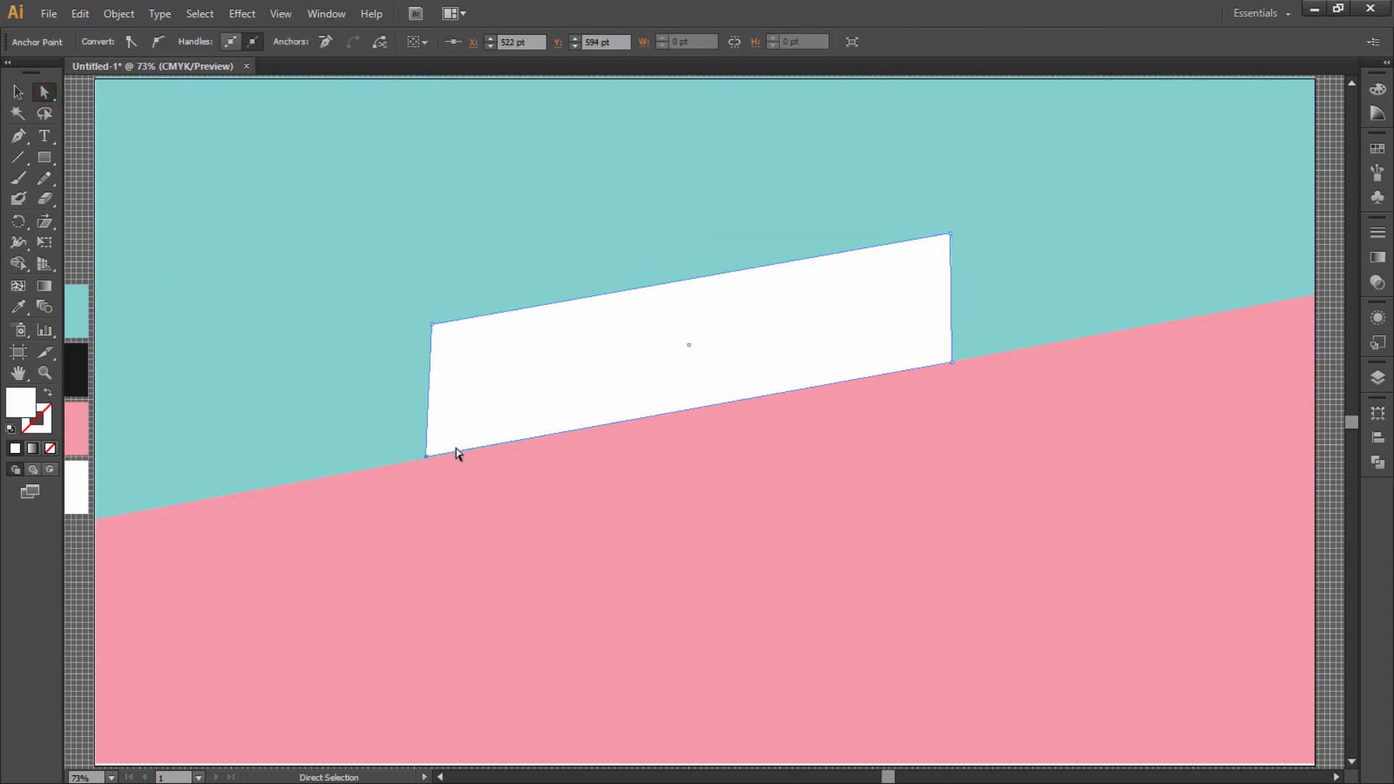
Step: Shift the white parallelogram's other anchors slightly left and place its lower-right anchor at X 1341 pt, Y 450 pt on the boundary
key("Right")
left_click(952, 362)
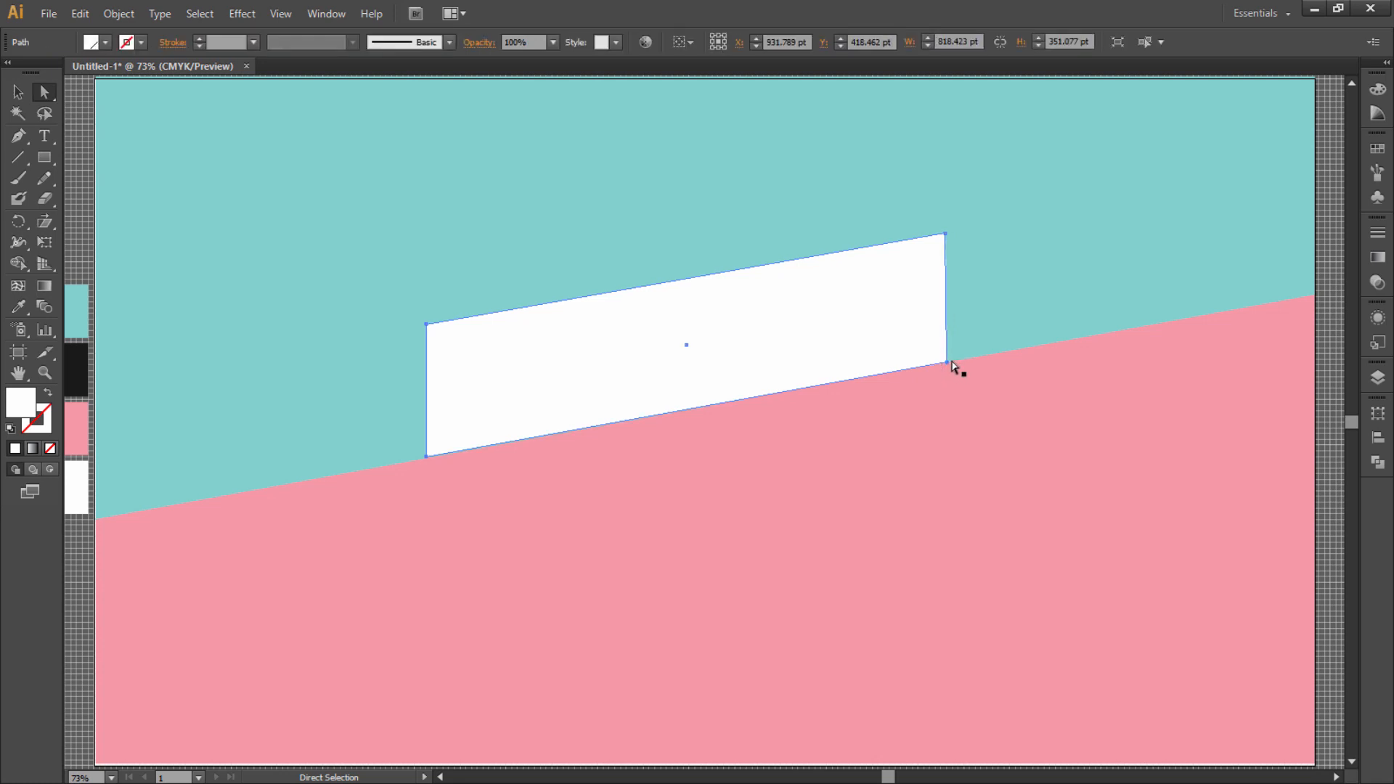
left_click(951, 361)
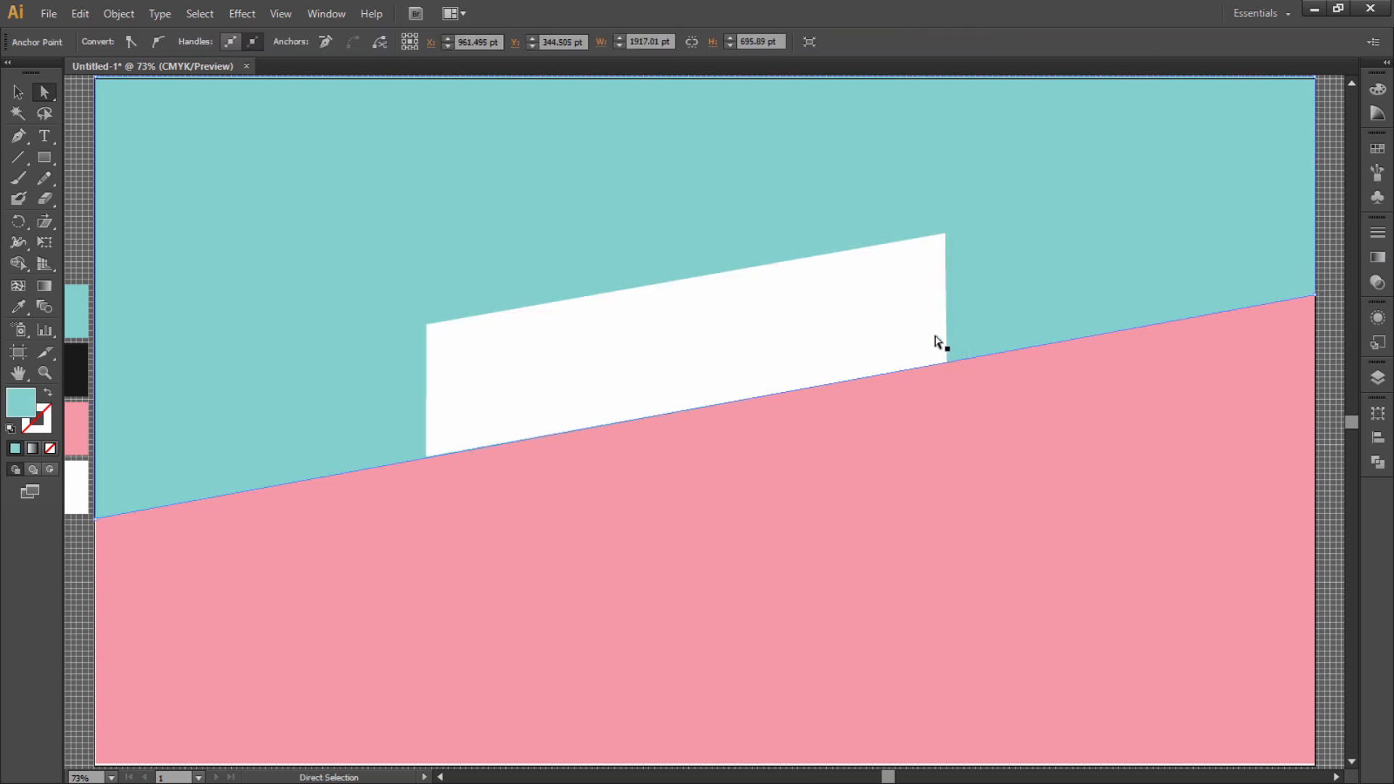
left_click(926, 336)
left_click(946, 363)
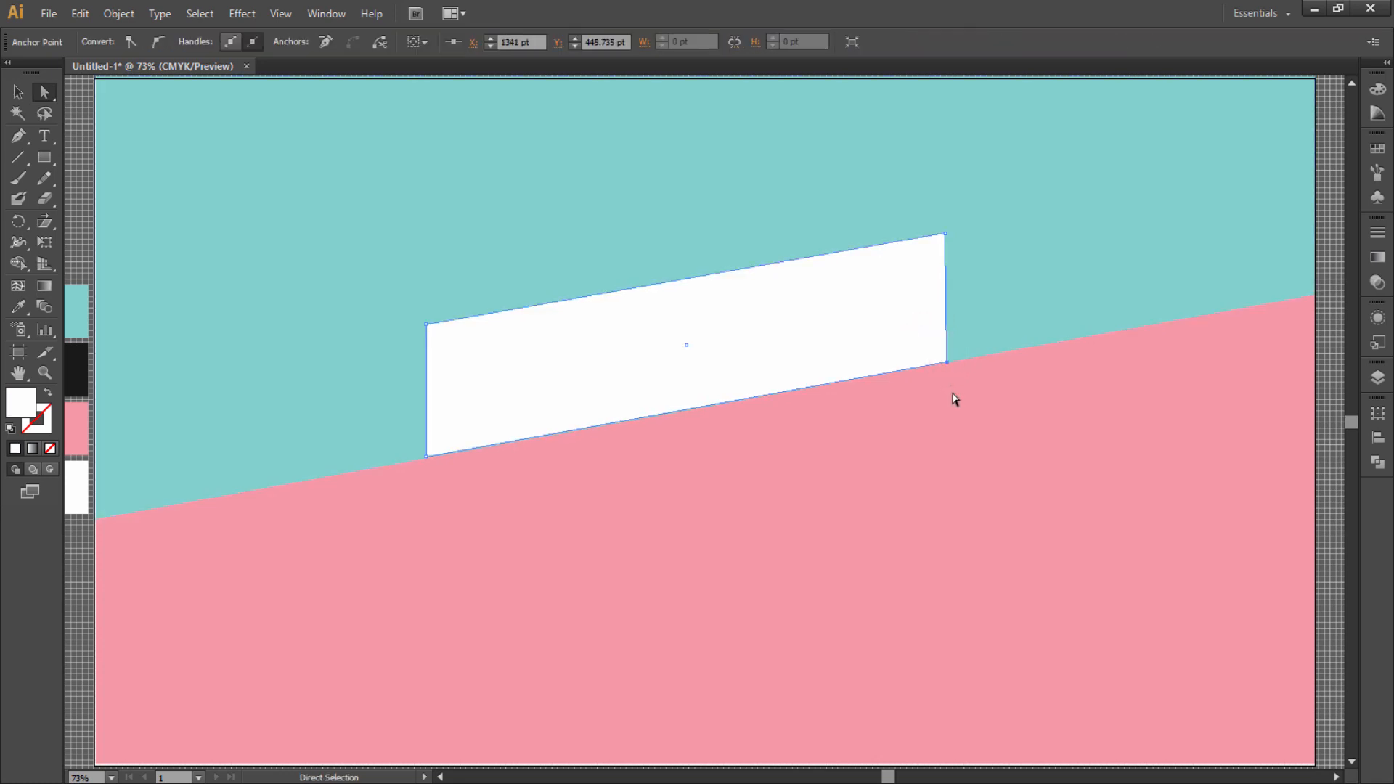
left_click_drag(947, 363, 946, 364)
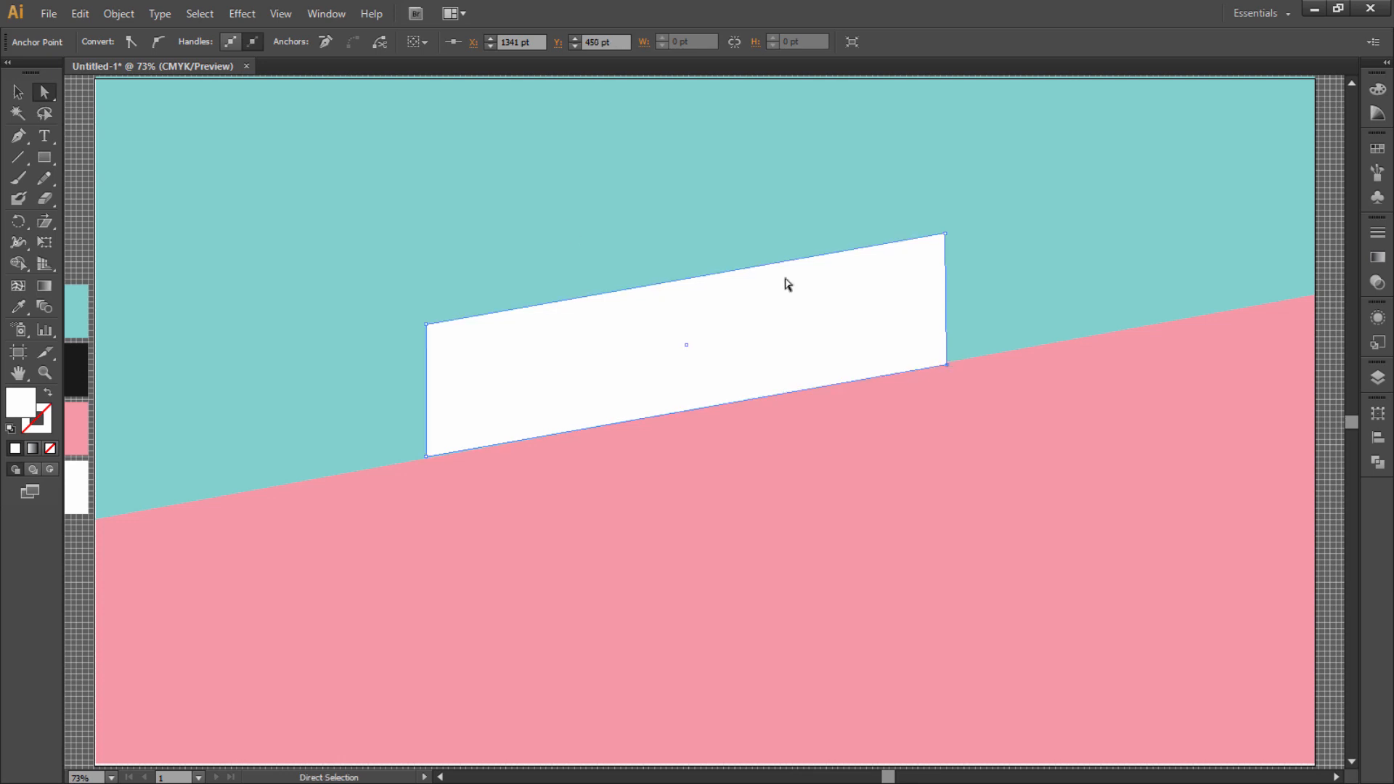
Step: Duplicate the white parallelogram straight down onto the pink area and scale the copy to about 566 by 243 pt
left_click(16, 94)
left_click(215, 119)
left_click(581, 407)
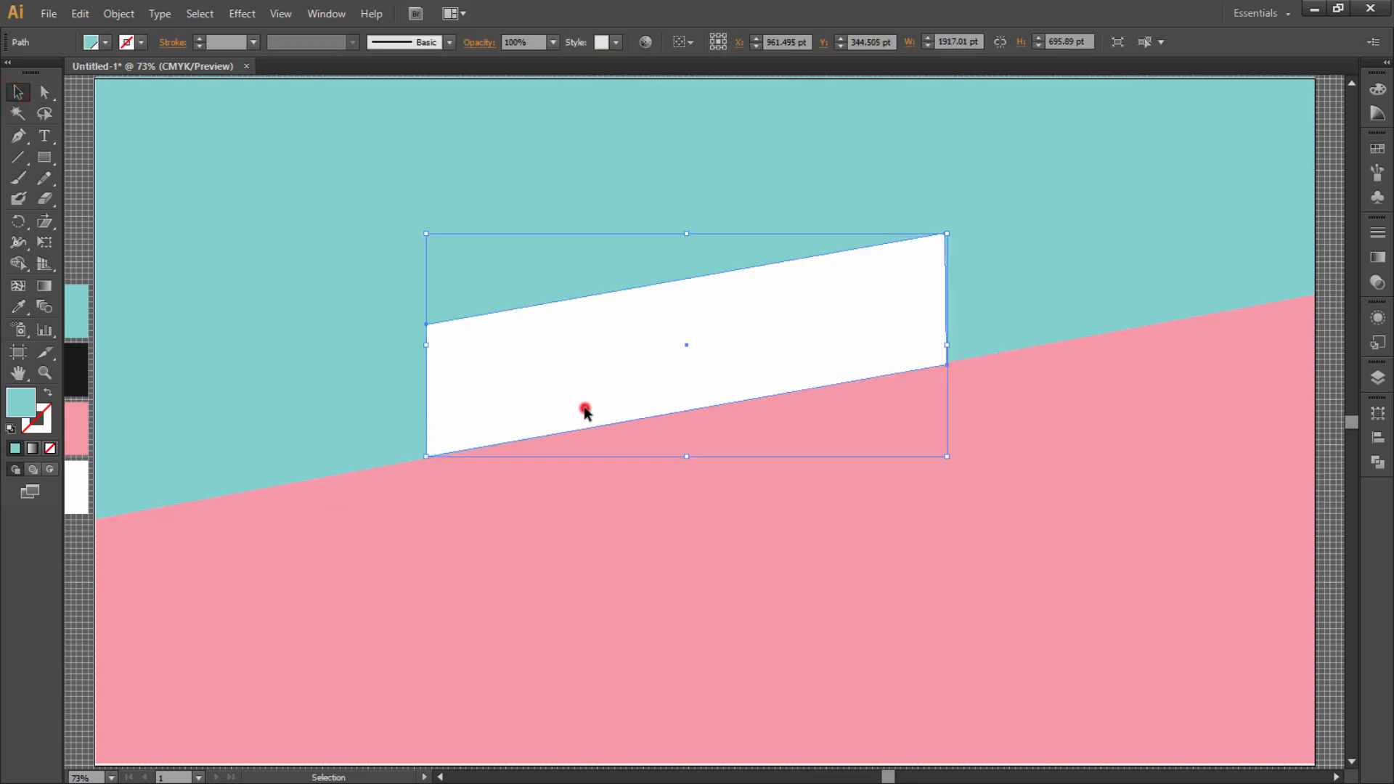
left_click_drag(626, 410, 669, 549)
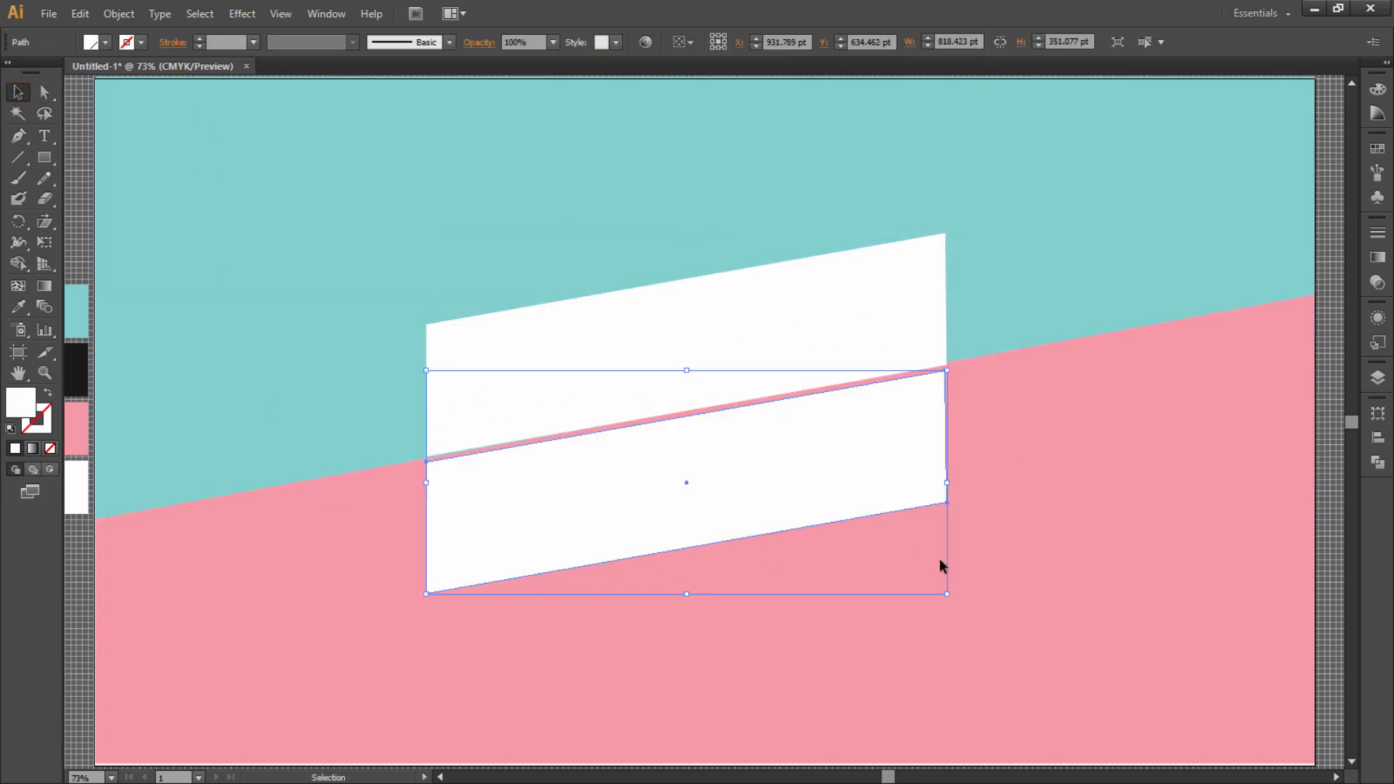
left_click_drag(946, 594, 867, 559)
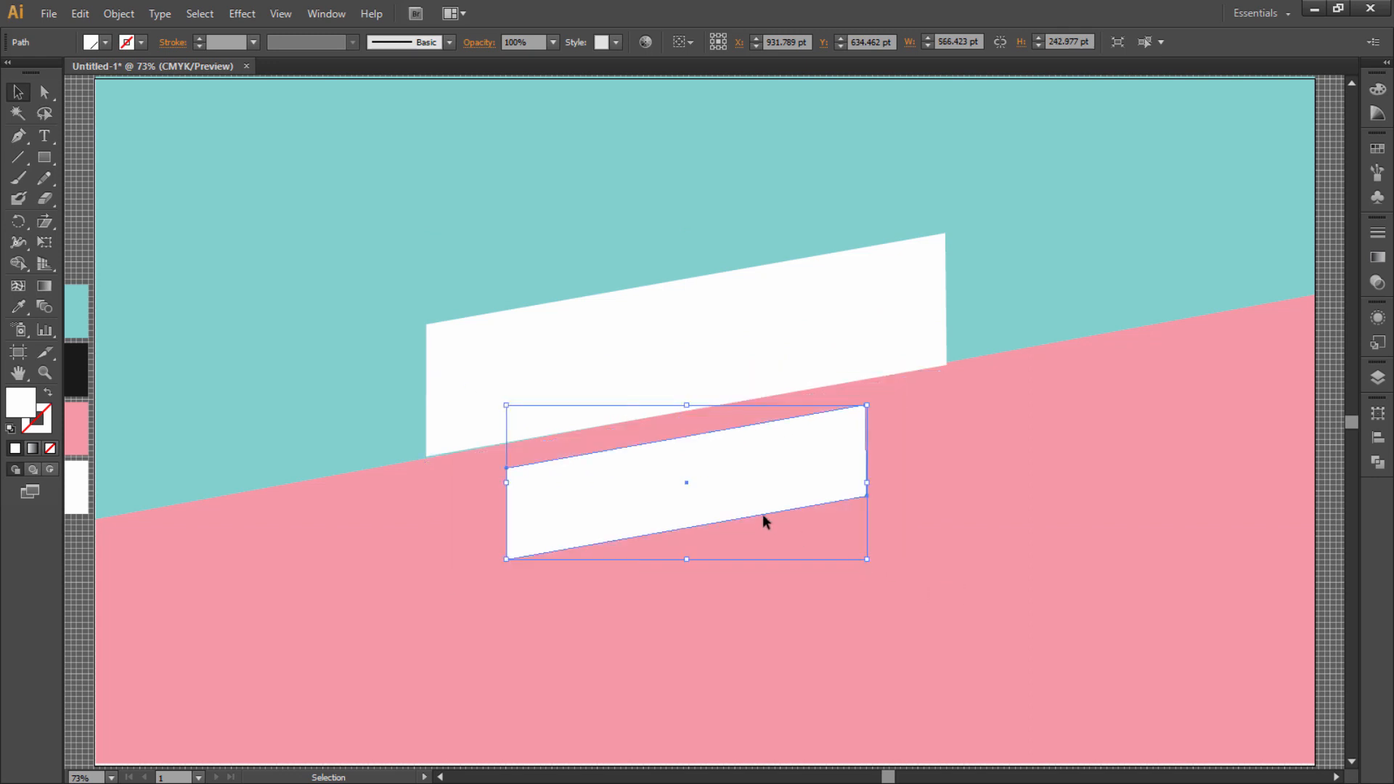
Step: Move the smaller copy against the white banner's lower edge, at about X 904 pt, Y 598 pt, and fill it with the palette's black
left_click_drag(762, 515, 745, 491)
left_click_drag(669, 538, 681, 547)
left_click(917, 467)
key("ctrl+z")
left_click(629, 478)
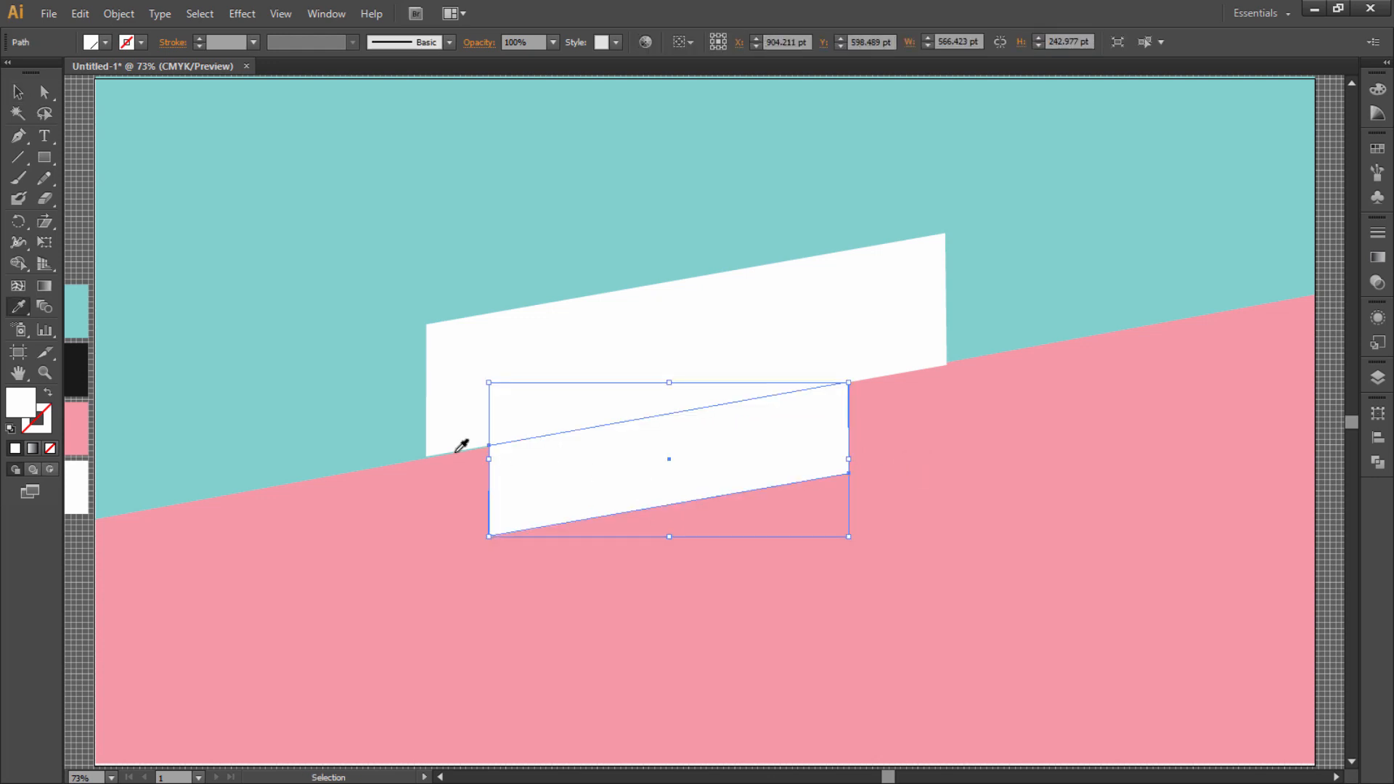
key("i")
left_click(75, 376)
Step: Adjust the teal background shape's vertical position to about Y 345 pt so its slanted edge meets the pink area
left_click(20, 93)
left_click(473, 268)
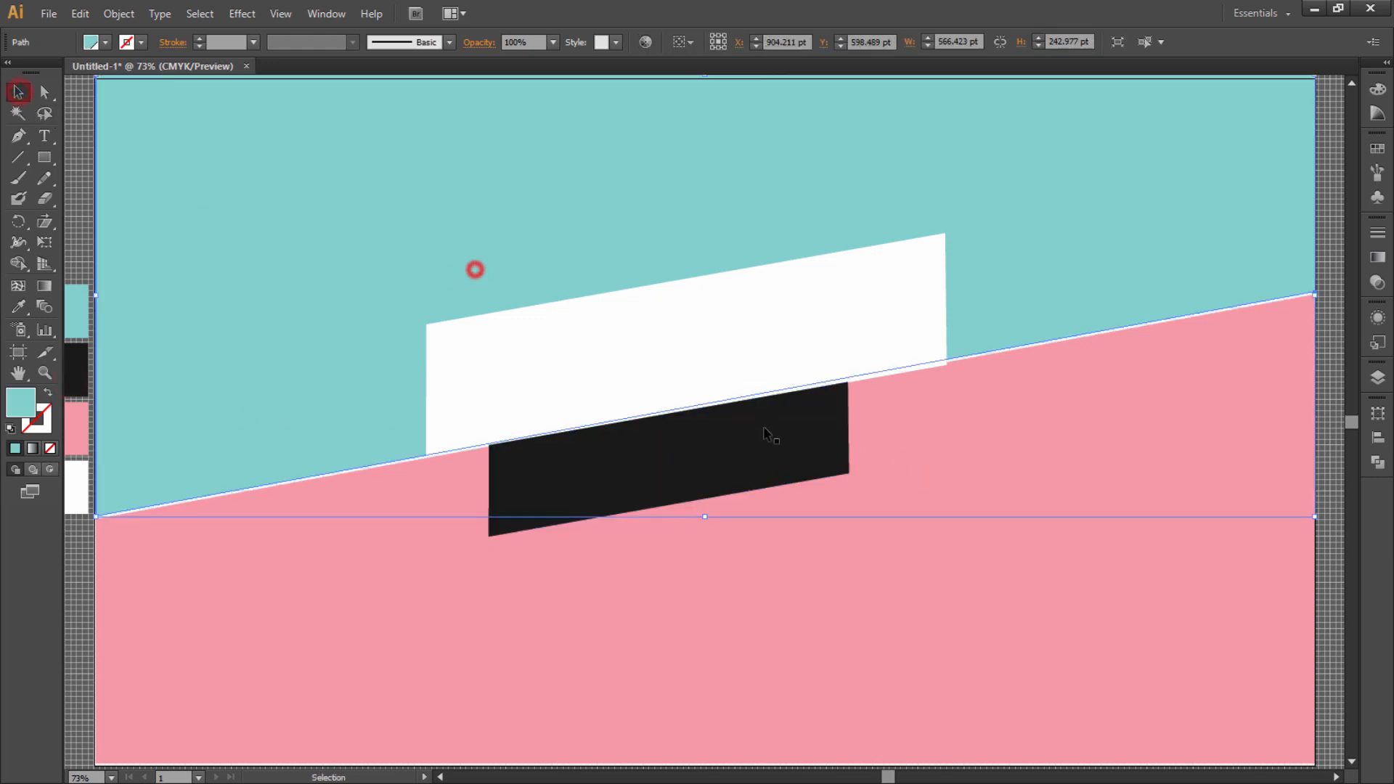
left_click(765, 448)
left_click(778, 513)
left_click(313, 453)
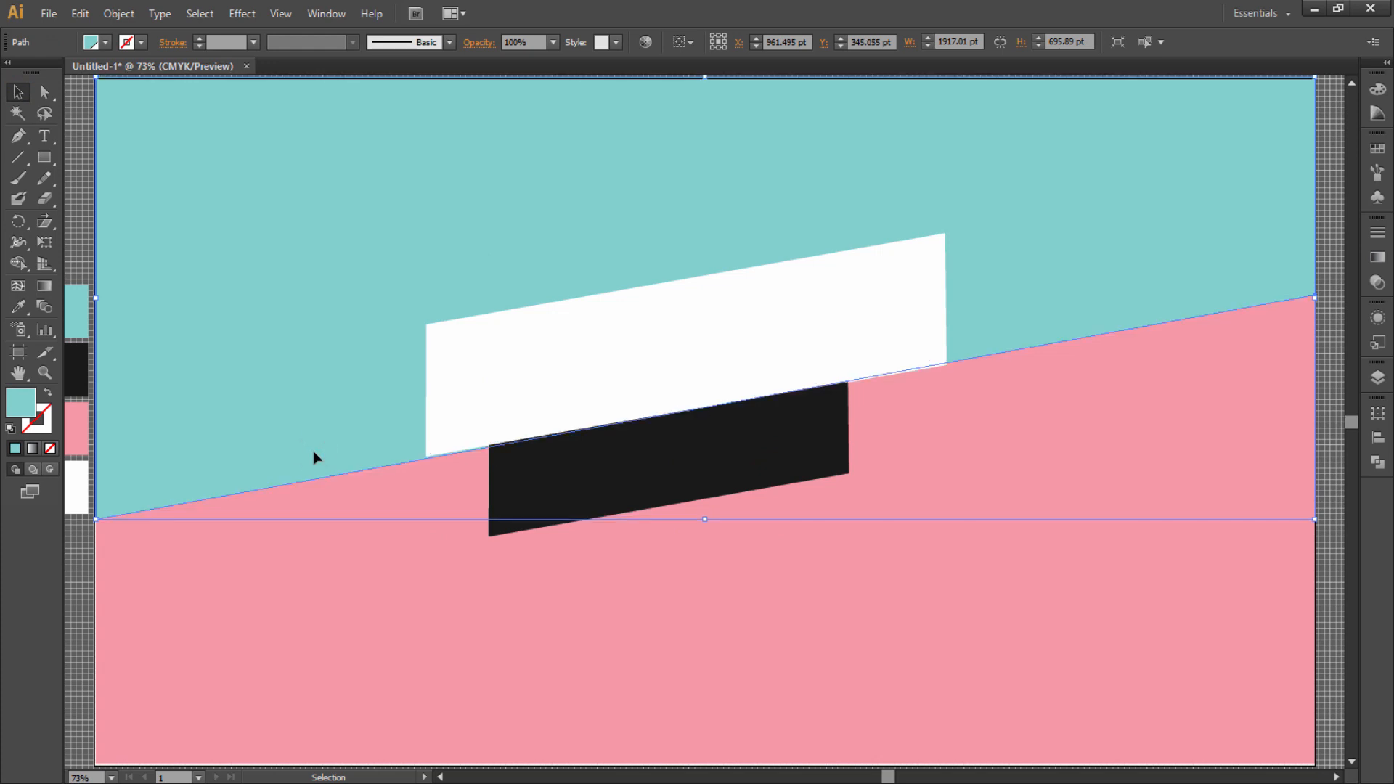
left_click(342, 557)
Step: Duplicate the black parallelogram, scale the copy to about 358 by 154 pt and place it along the white banner's upper edge
left_click(656, 501)
left_click_drag(778, 490, 611, 231)
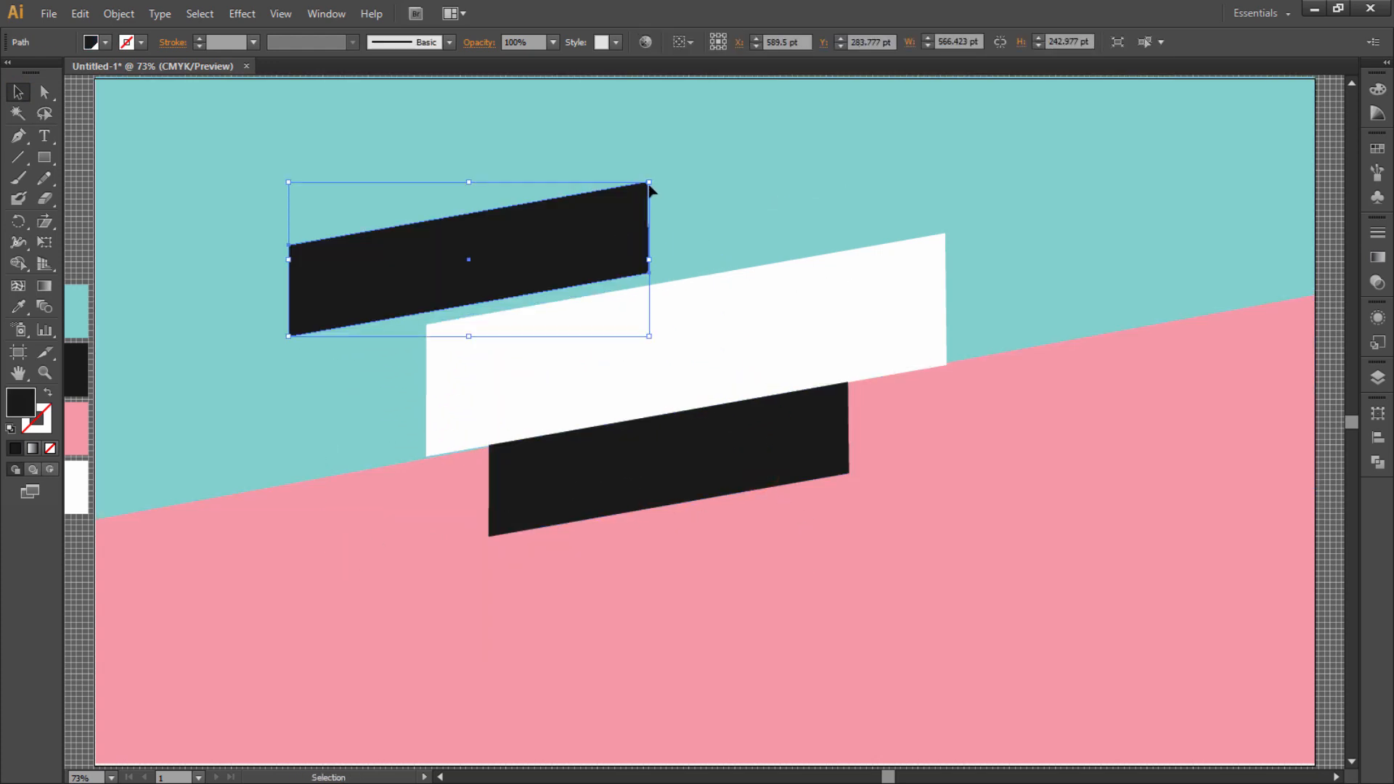
left_click_drag(649, 184, 582, 210)
left_click_drag(554, 268, 646, 283)
left_click(983, 407)
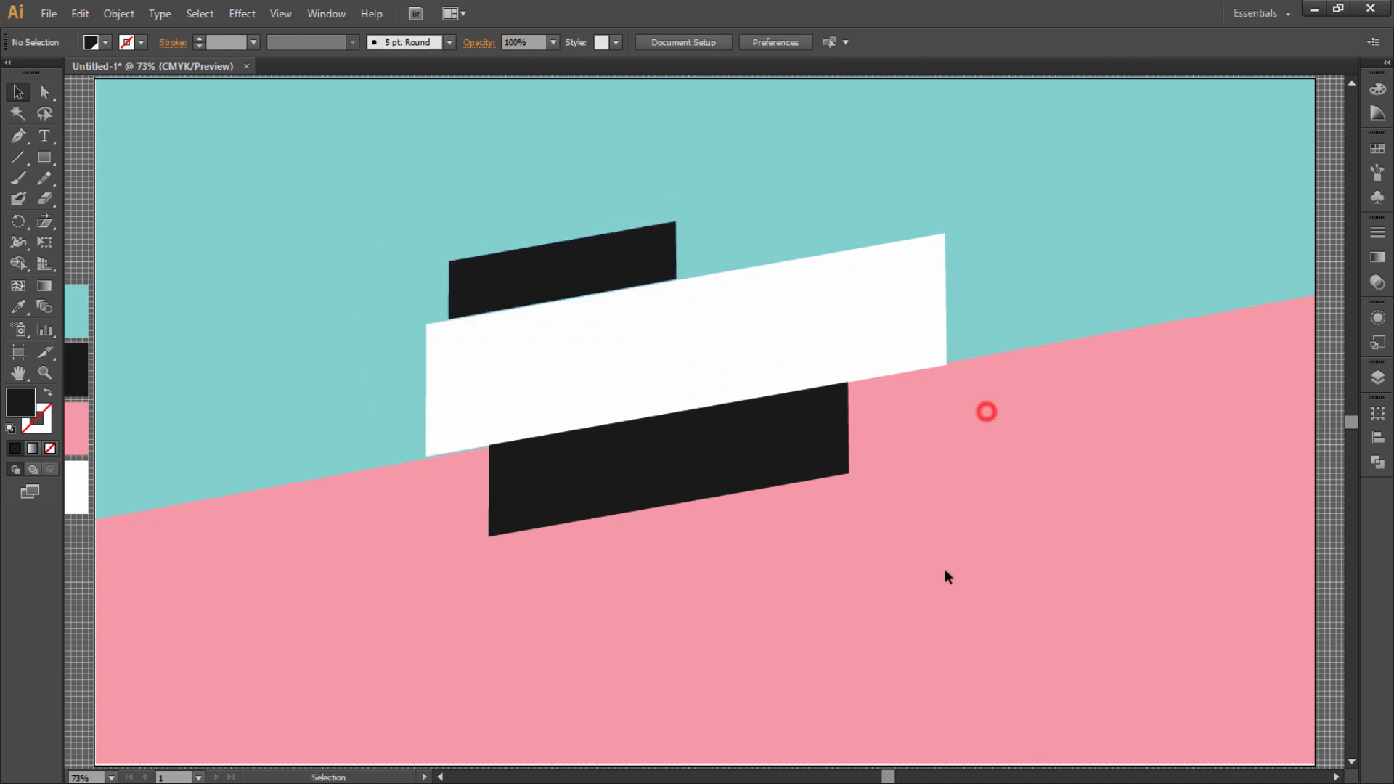
Step: Shrink the upper black parallelogram to about 292 by 125 pt and bring the white banner to the front
left_click(614, 265)
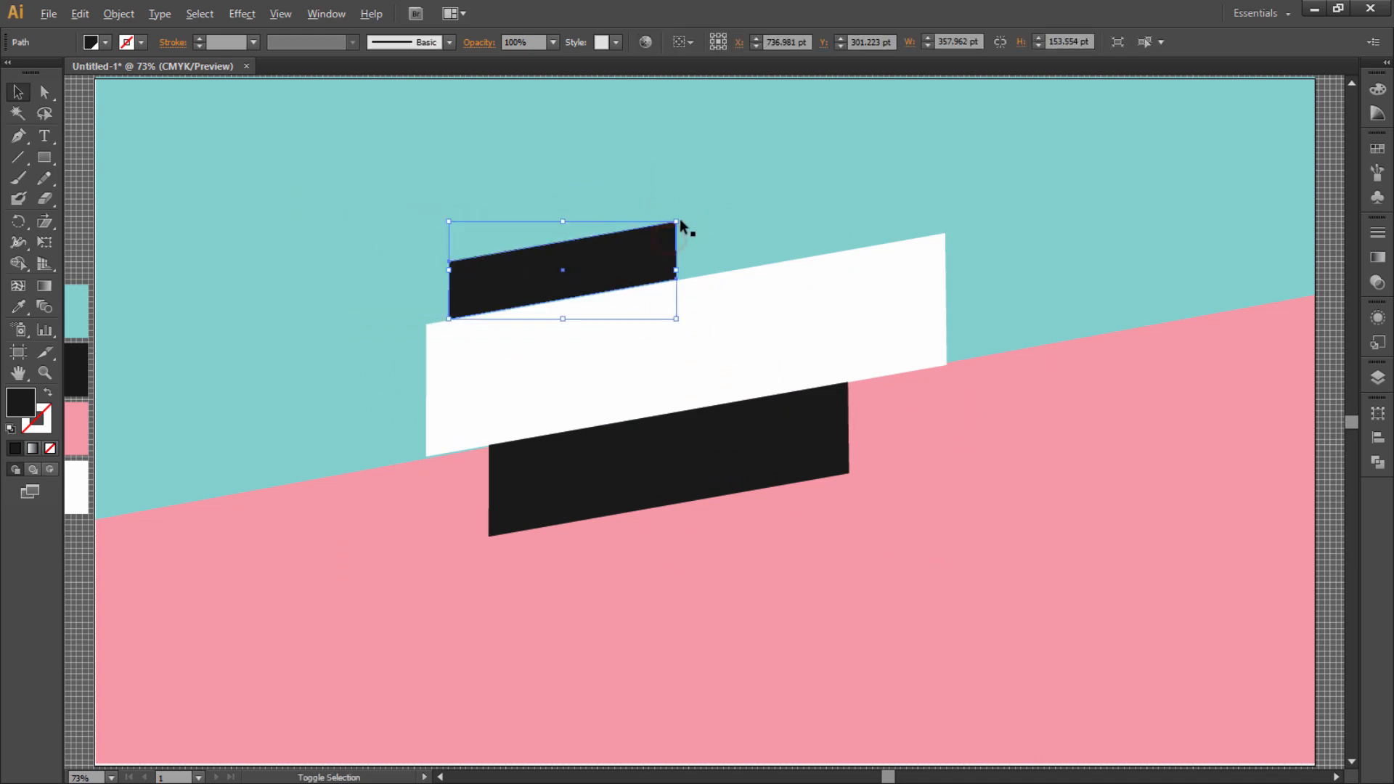
left_click_drag(675, 221, 623, 283)
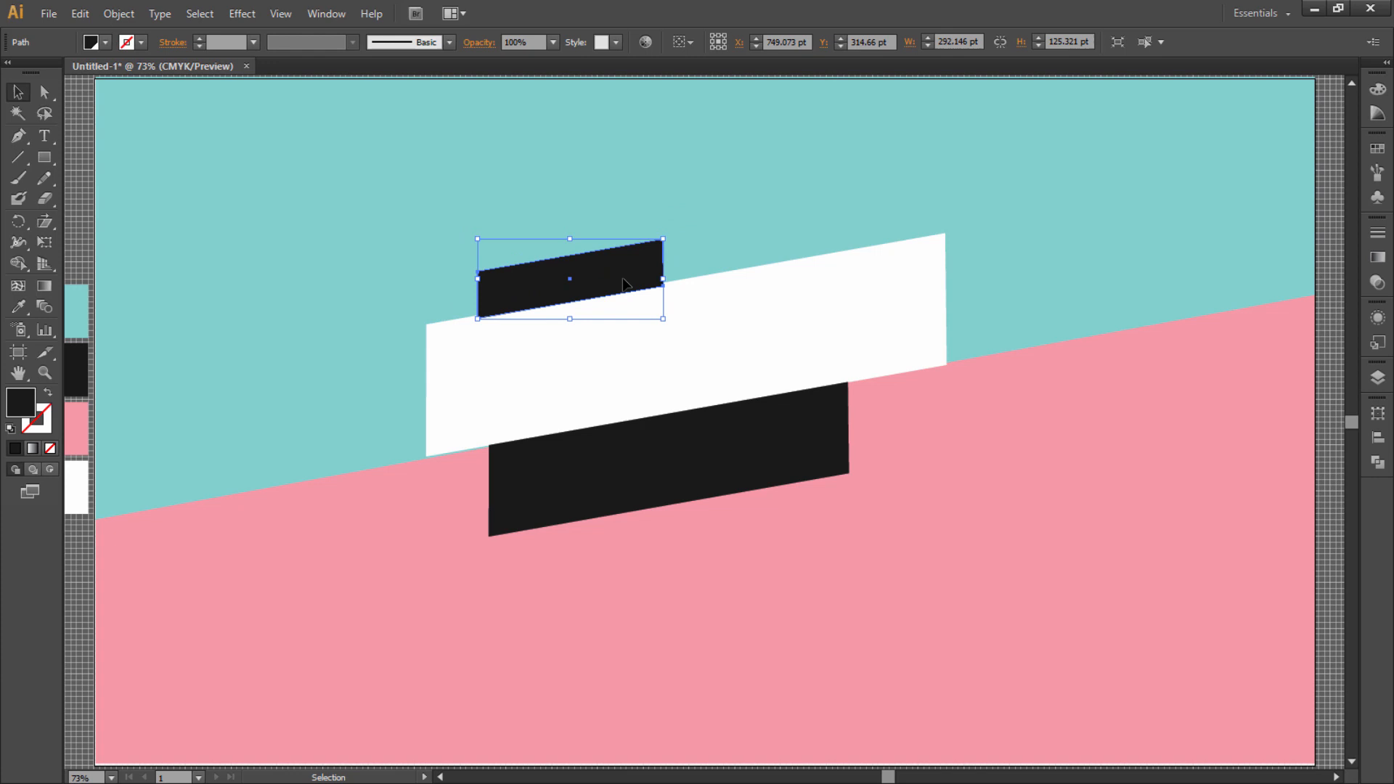
right_click(701, 292)
mouse_move(763, 535)
left_click(910, 536)
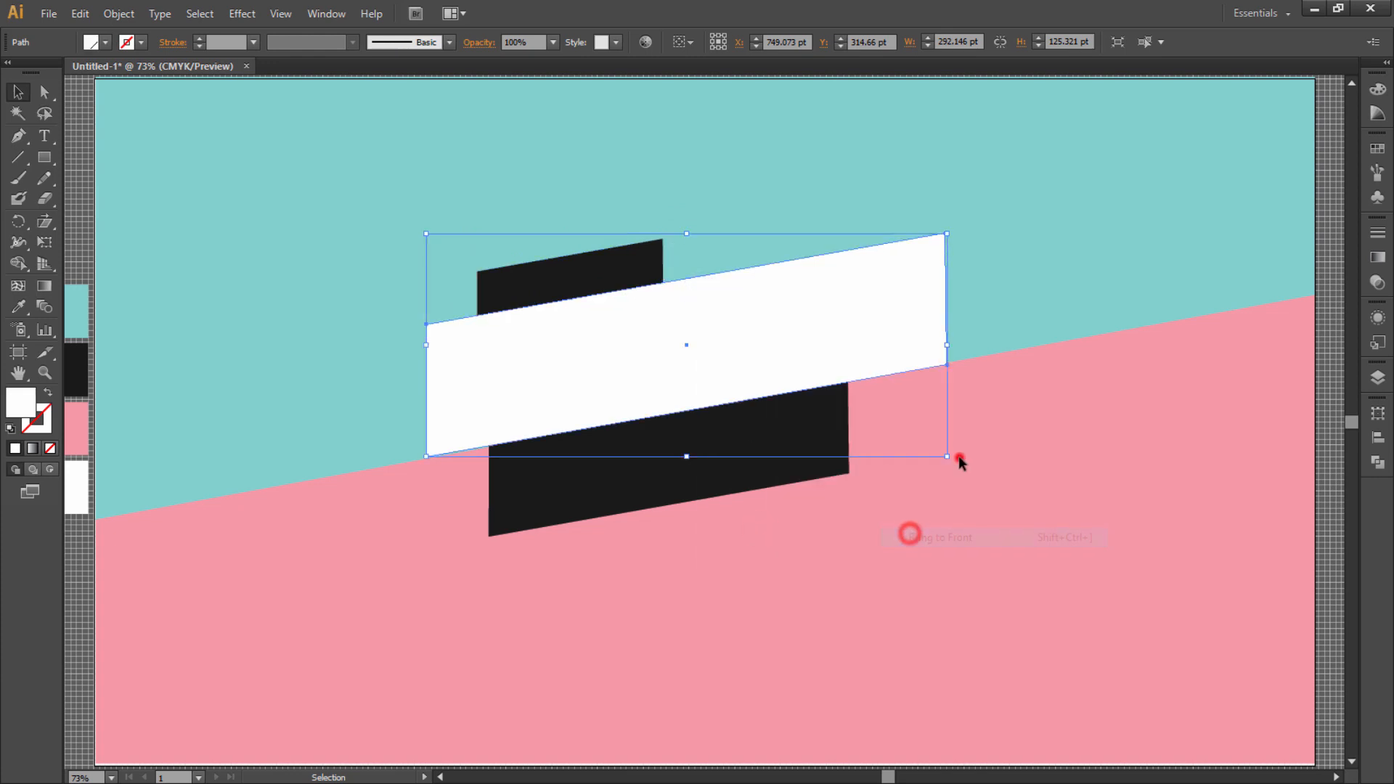
left_click(958, 461)
Step: Duplicate the small black parallelogram below the large black one's lower edge and bring the large black one to the front
left_click_drag(608, 270, 783, 507)
right_click(759, 435)
left_click(821, 686)
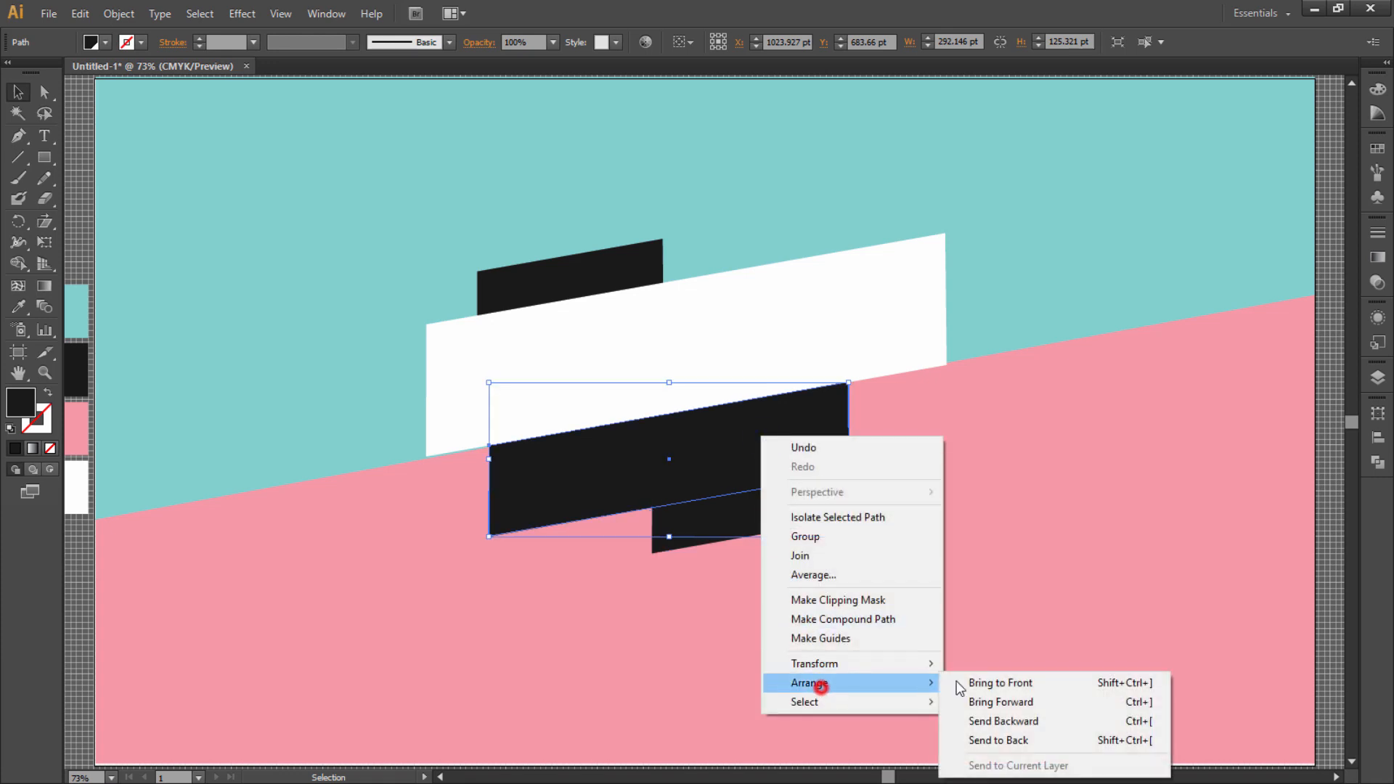
left_click(960, 686)
Step: Fill the lowest small parallelogram with the palette's teal, keeping it behind the large black one
left_click(732, 515)
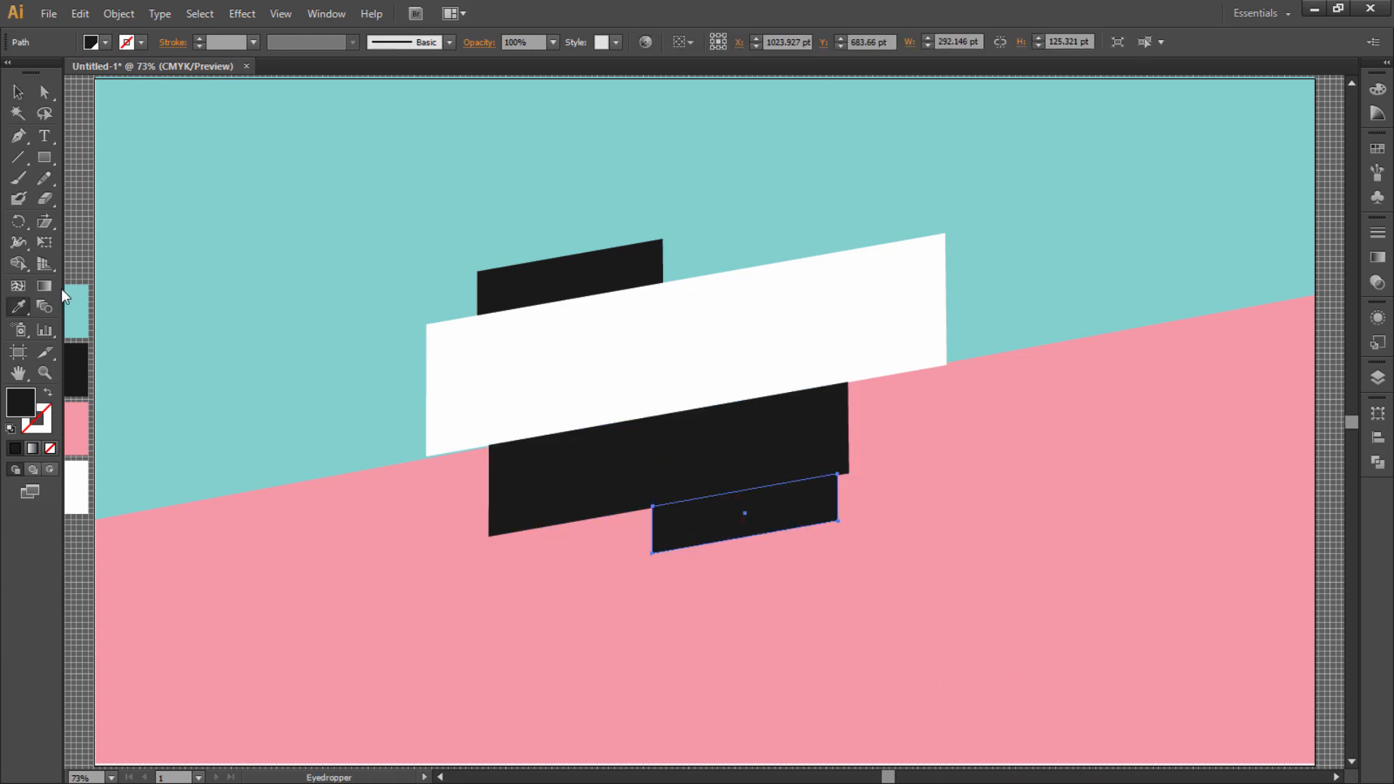
left_click(76, 294)
left_click(18, 92)
key("ctrl+bracketleft")
left_click(258, 196)
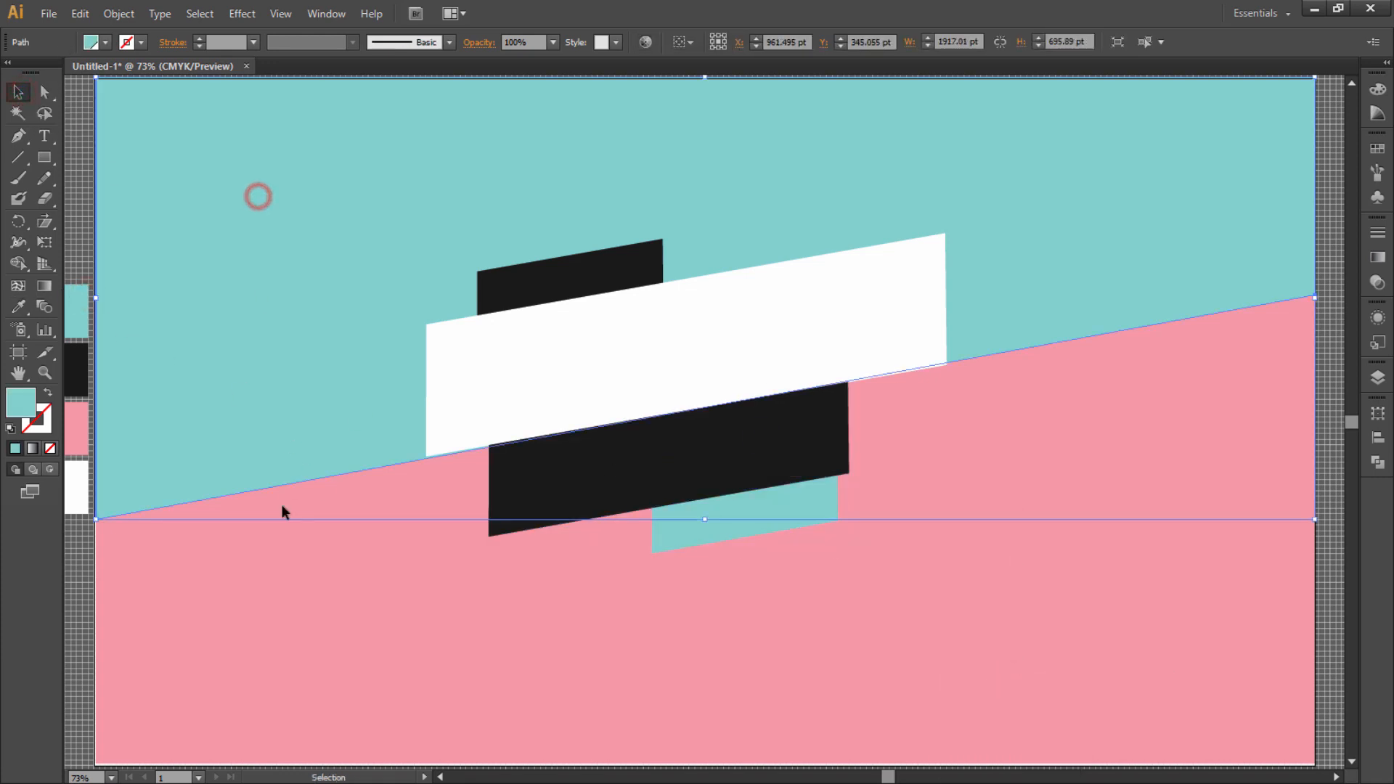
left_click(246, 583)
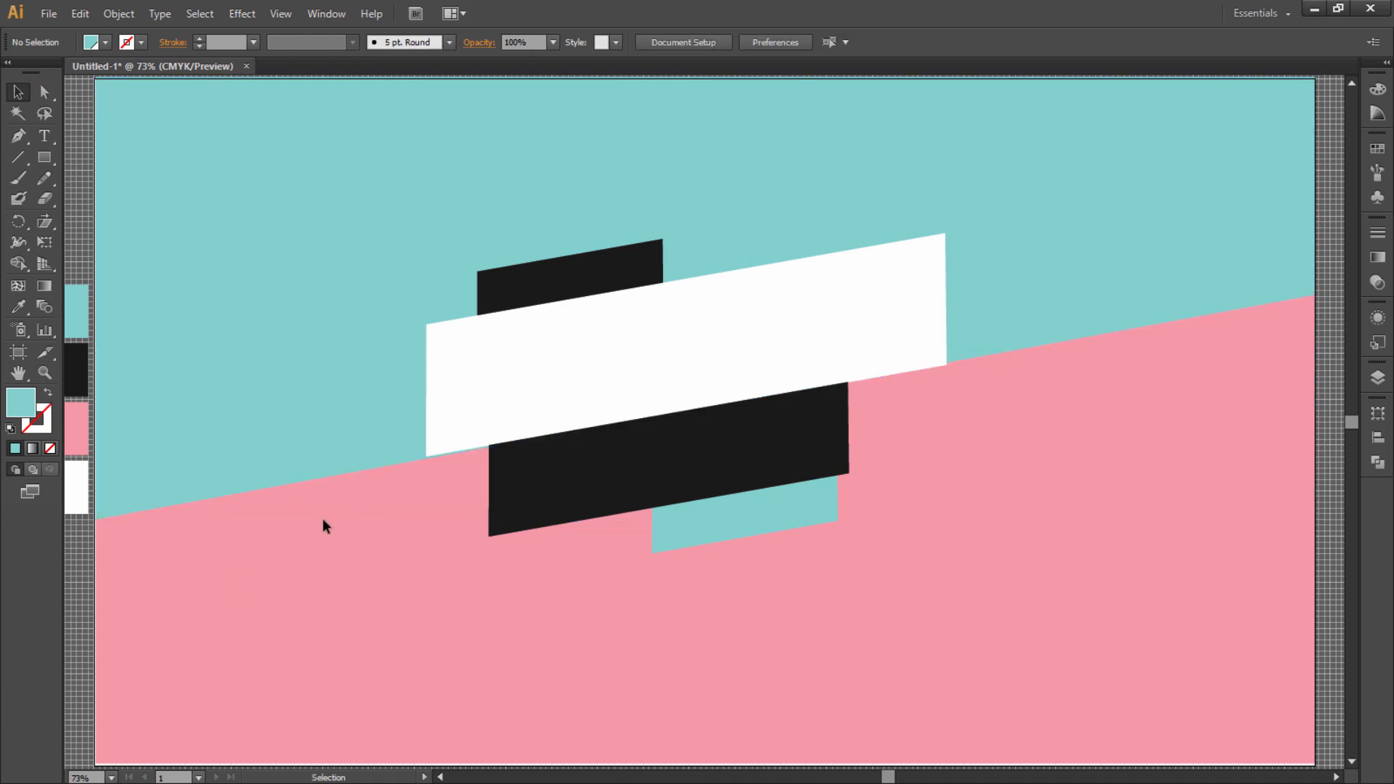
Step: Add the text "SPECIAL OFFER", scaled to about 45 pt on the upper black parallelogram and sheared to follow its slant
left_click(44, 135)
left_click(209, 578)
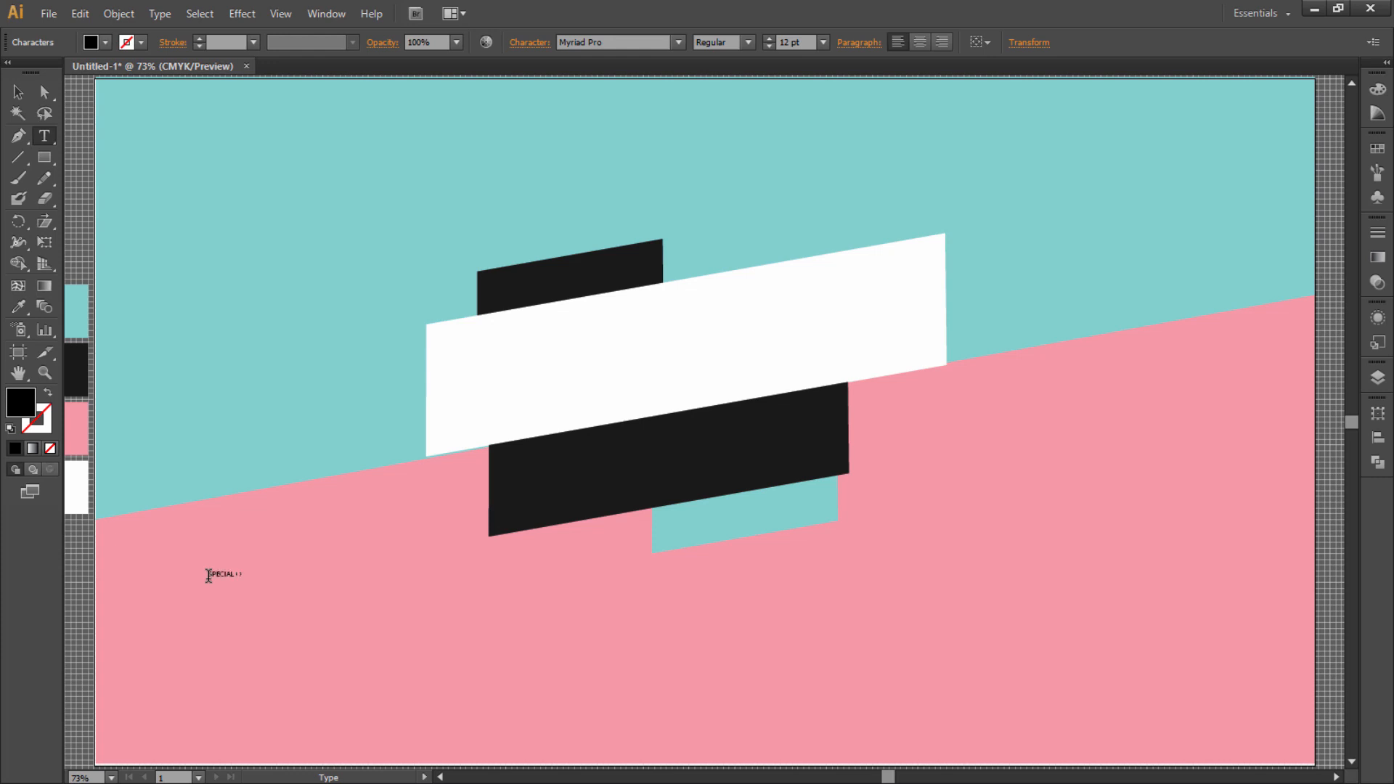
left_click(24, 88)
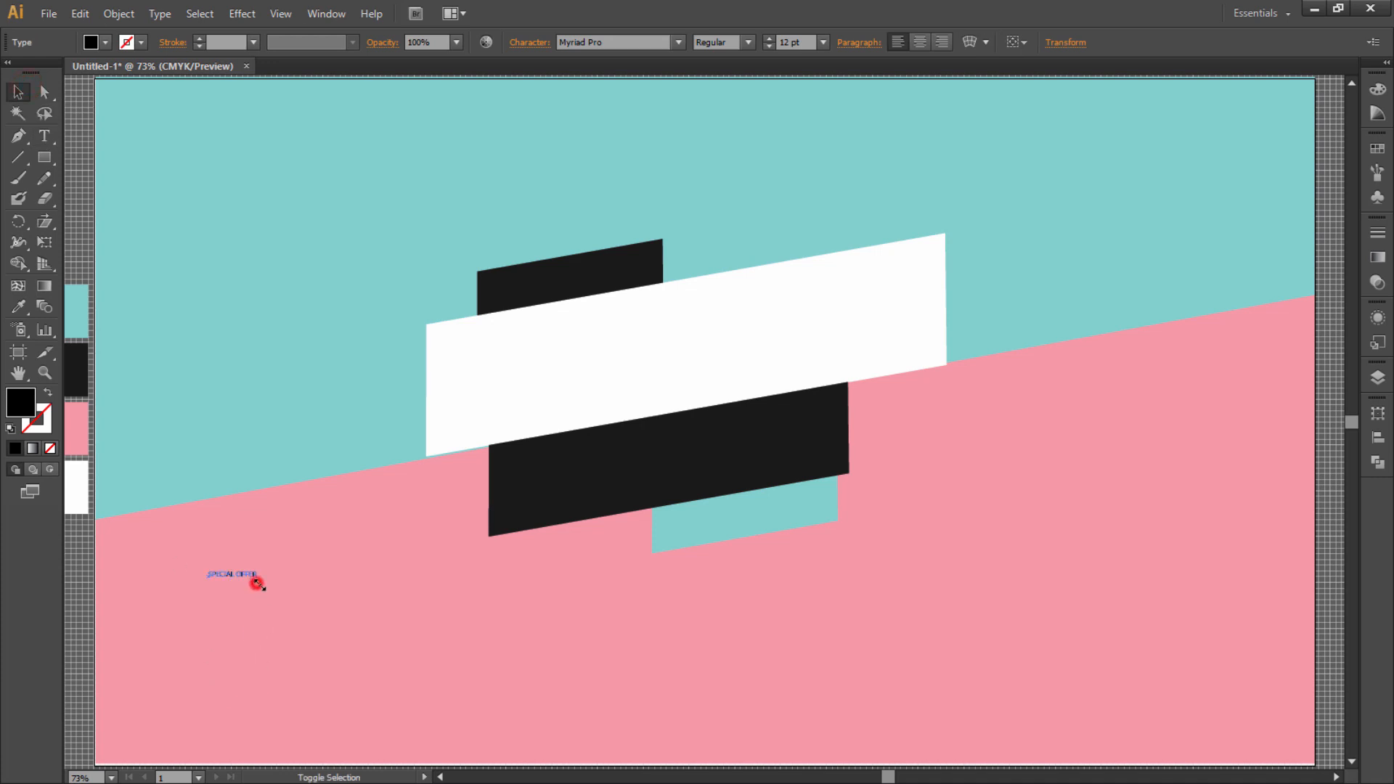
left_click_drag(255, 579, 642, 249)
left_click(44, 221)
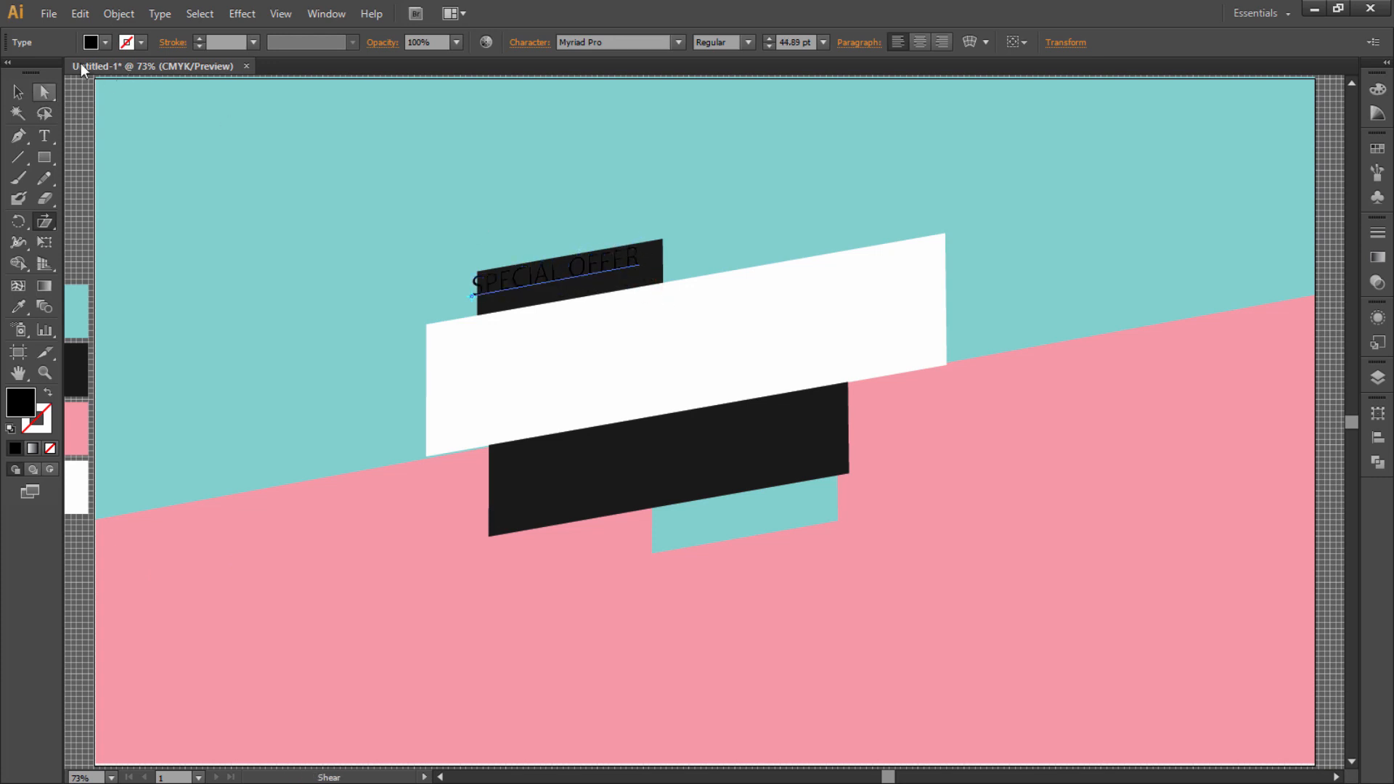
Step: Fill the SPECIAL OFFER text with yellow and position it inside the upper black parallelogram
left_click(105, 42)
left_click(70, 79)
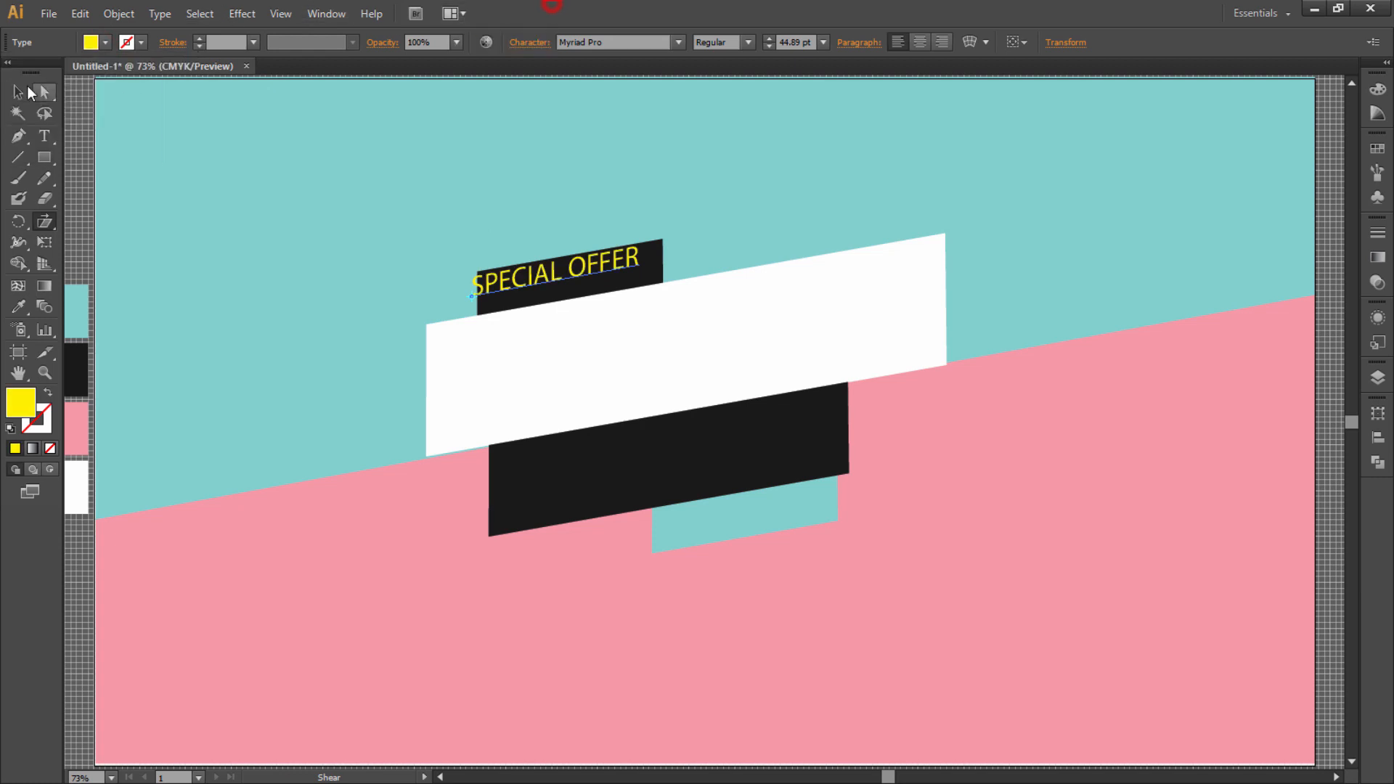
left_click(28, 88)
left_click(287, 221)
Step: Duplicate the SPECIAL OFFER text onto the white banner and change the copy to "FINAL"
left_click_drag(537, 289, 572, 376)
key("t")
triple_click(573, 375)
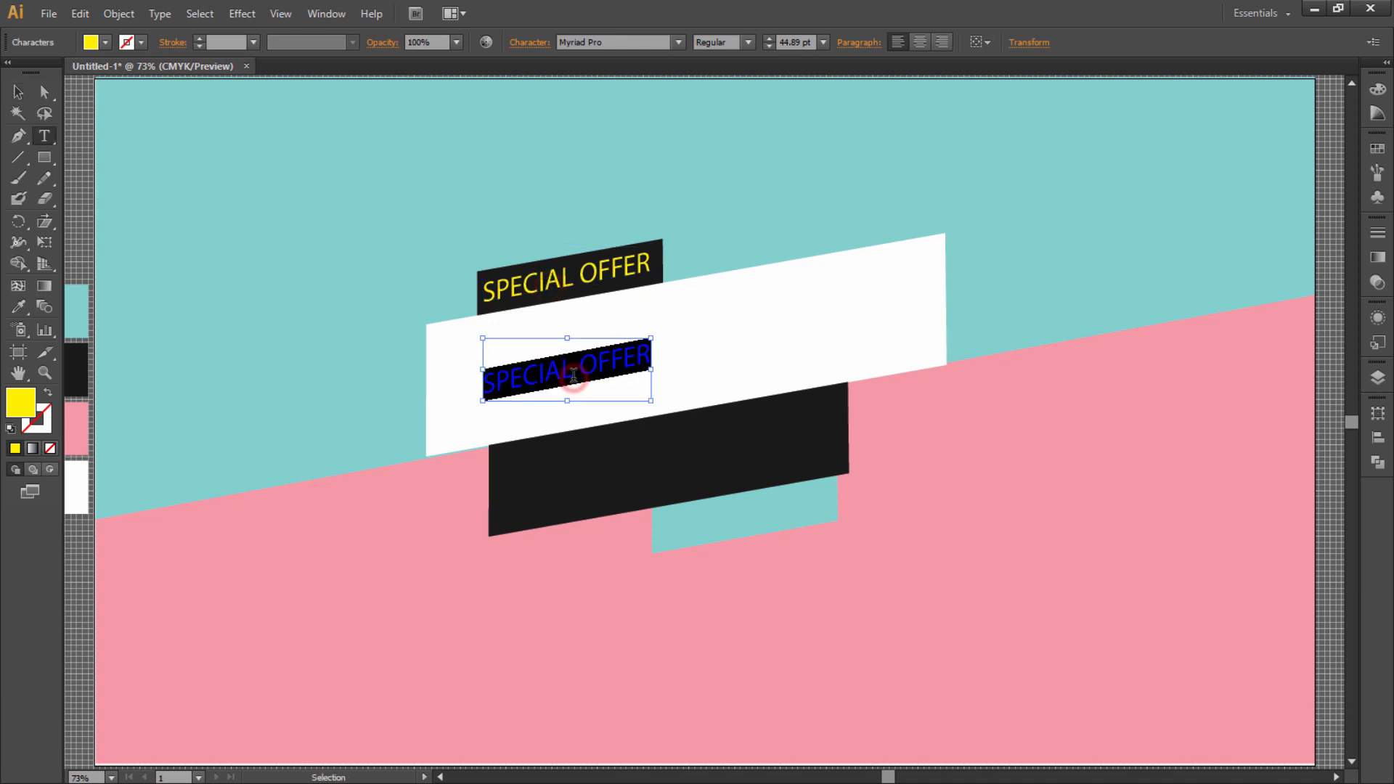
type("FINAL")
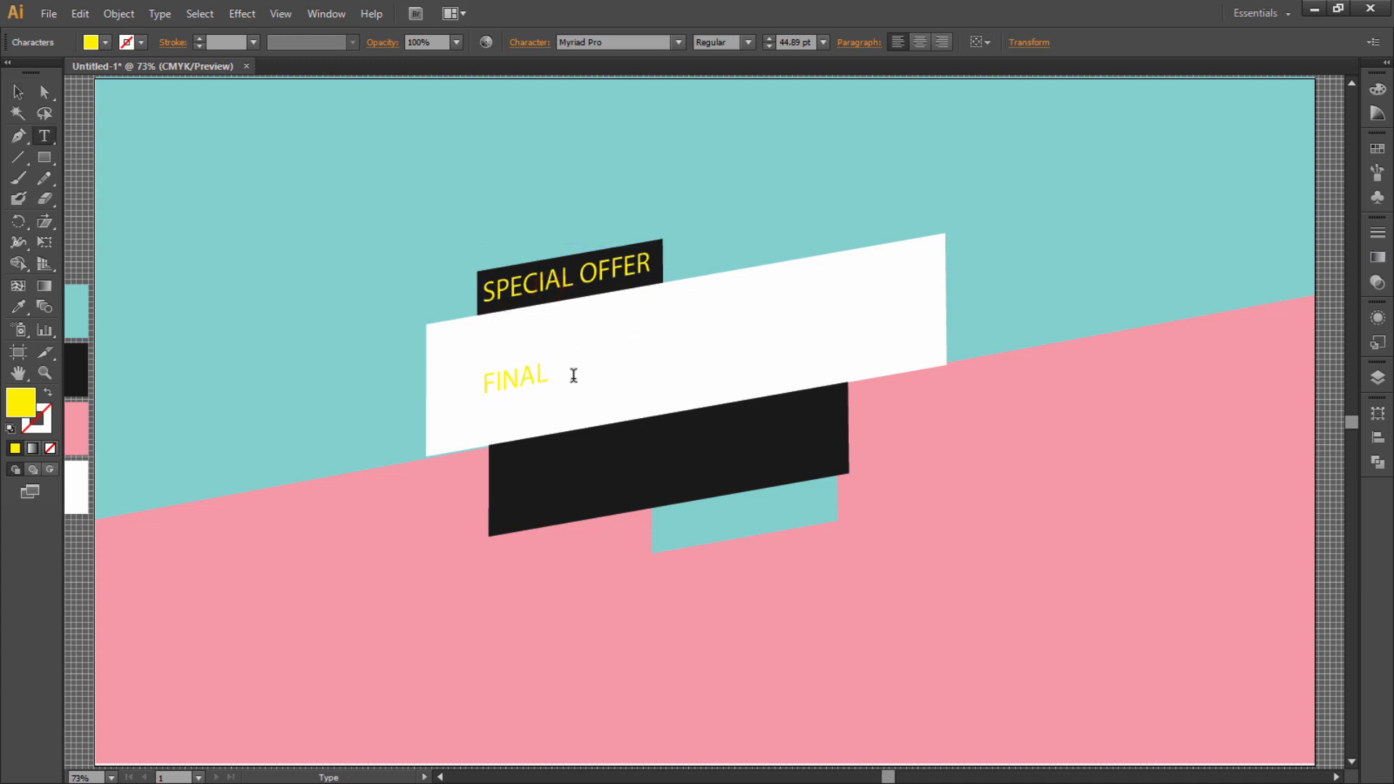
left_click(19, 92)
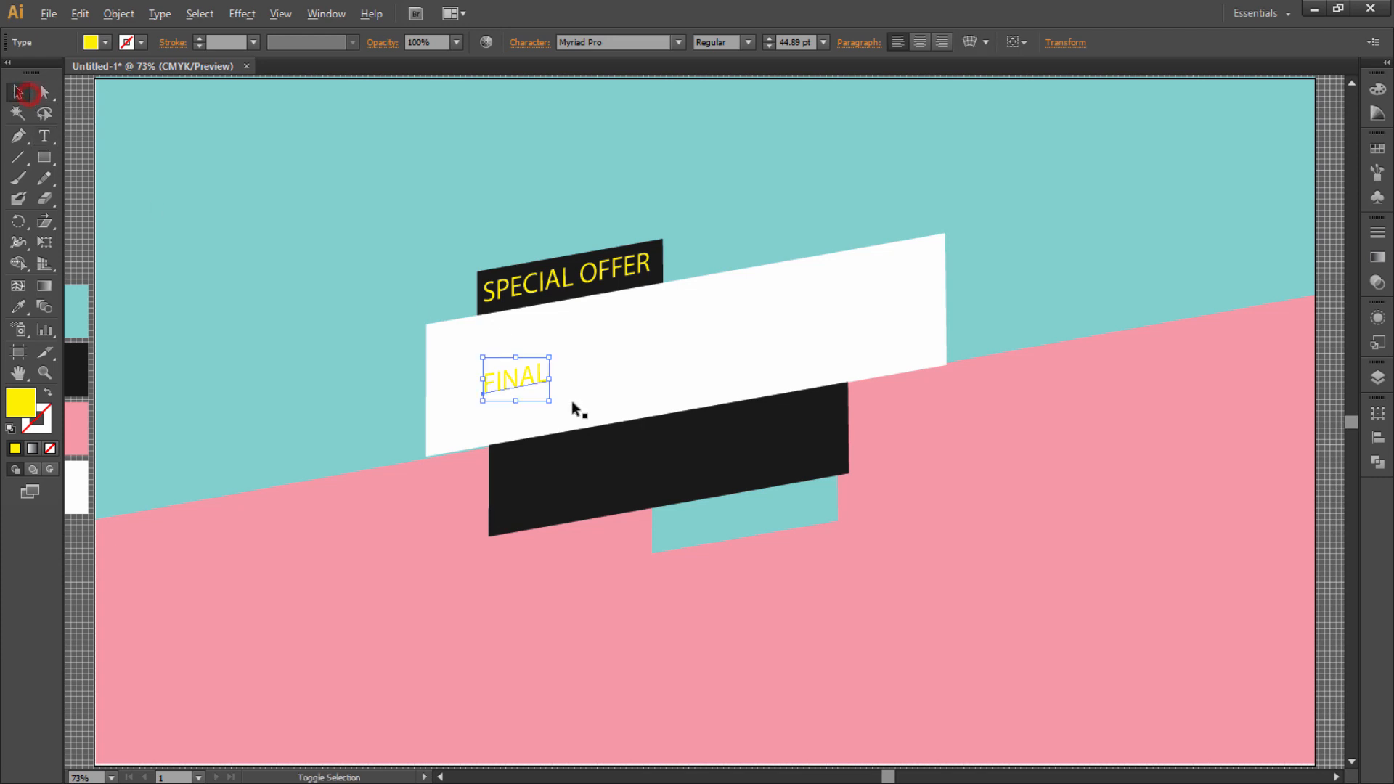
Step: Enlarge the FINAL text to about 176 pt and set its font to Impact
left_click_drag(549, 407, 705, 376)
left_click(612, 45)
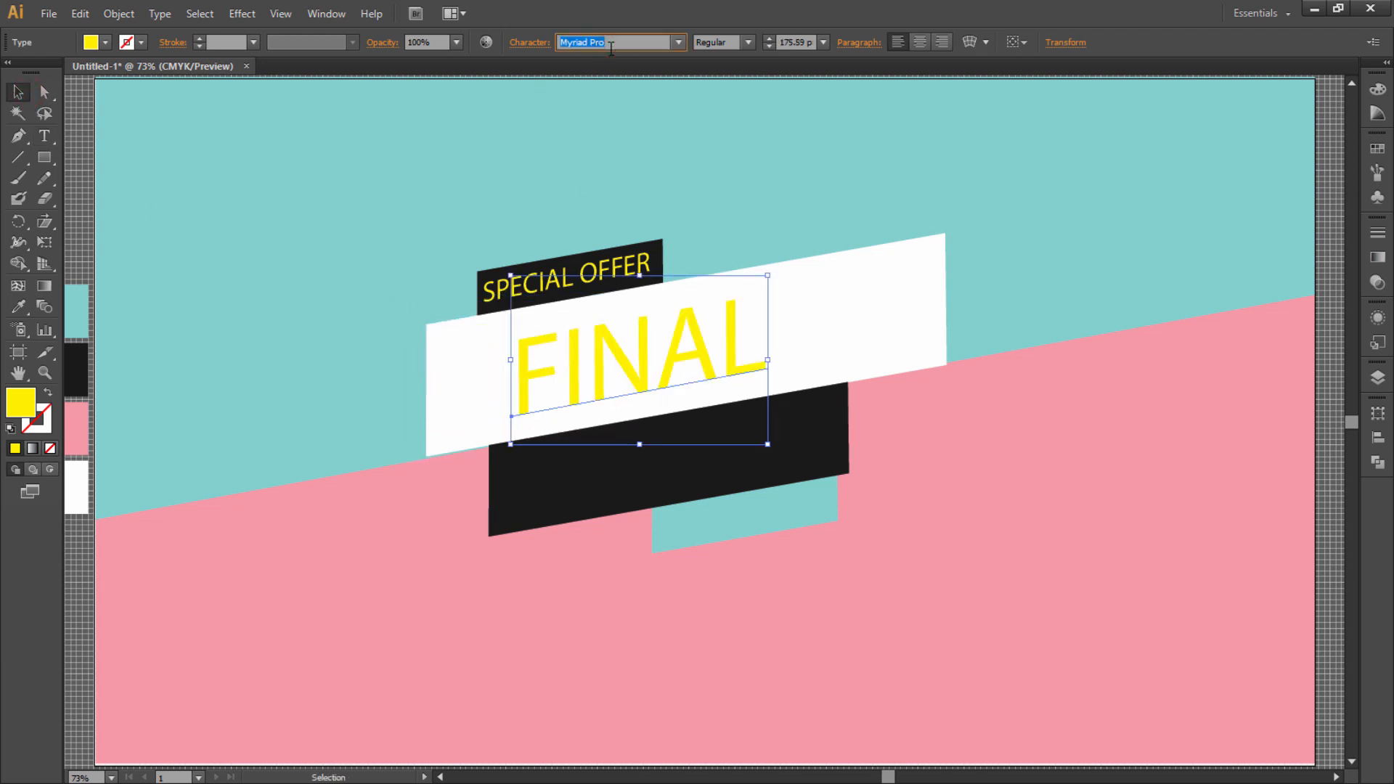
type("Impact")
key("Return")
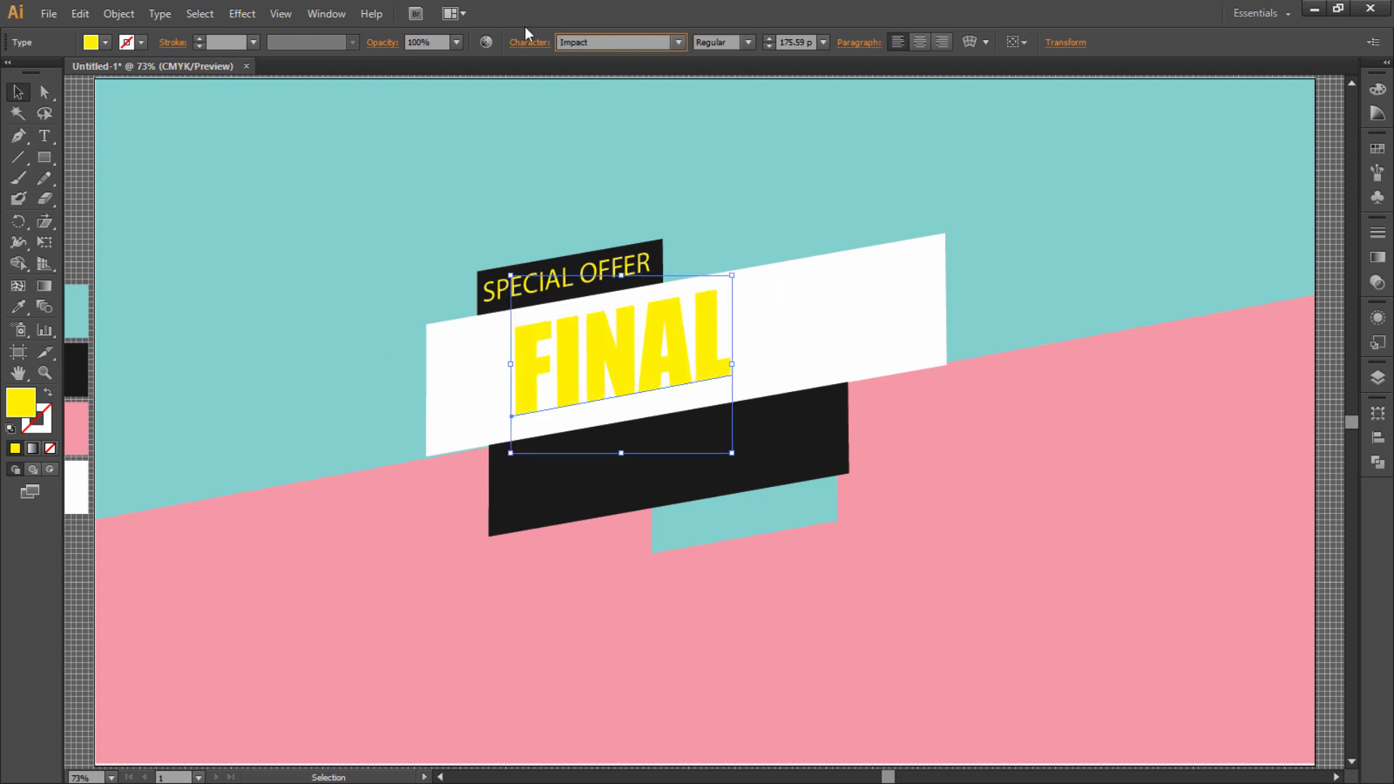
Step: Resize the FINAL text to about 193 pt, sheared to the white banner's slant and placed near the banner's middle
mouse_move(732, 364)
left_mouse_down()
mouse_move(766, 364)
mouse_move(749, 360)
left_mouse_up()
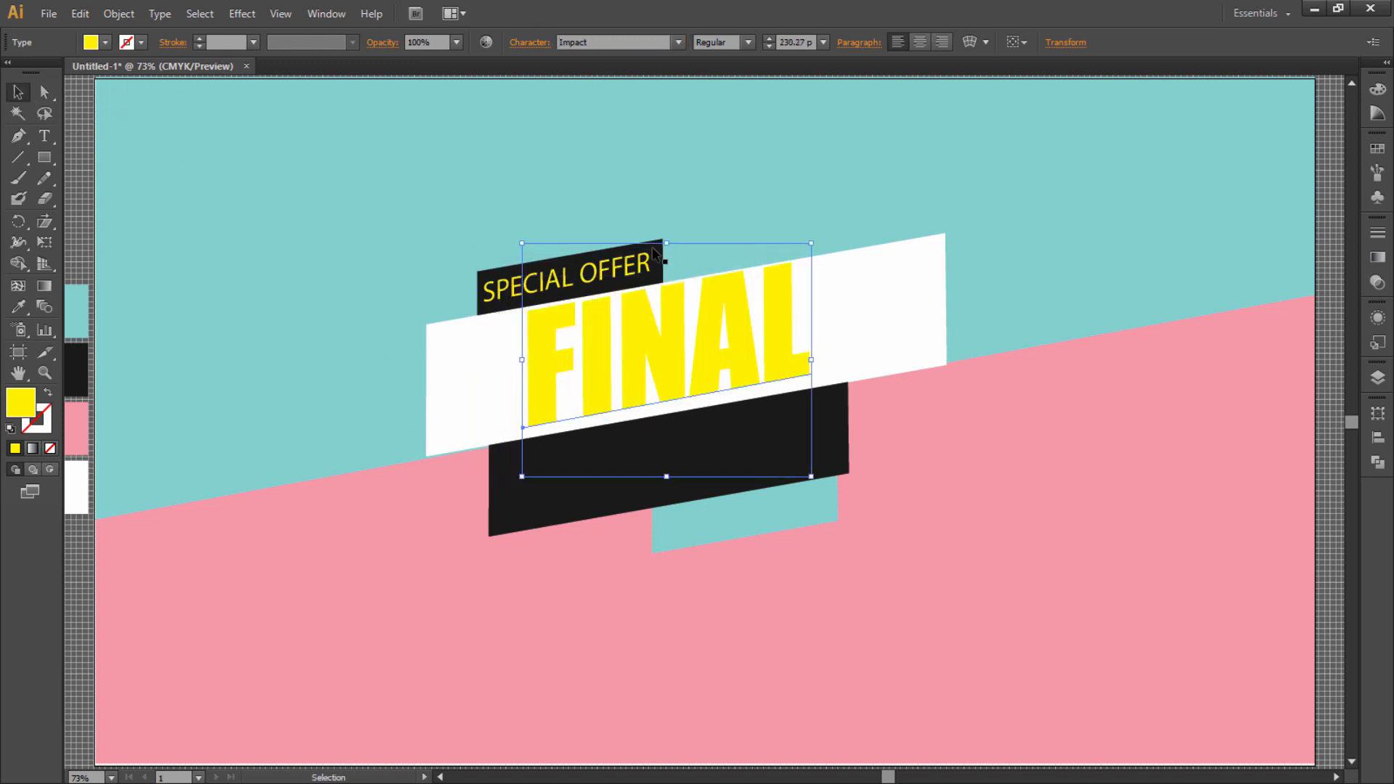
left_click(668, 241)
left_click_drag(669, 264, 668, 265)
left_click_drag(765, 351, 801, 327)
left_click(45, 229)
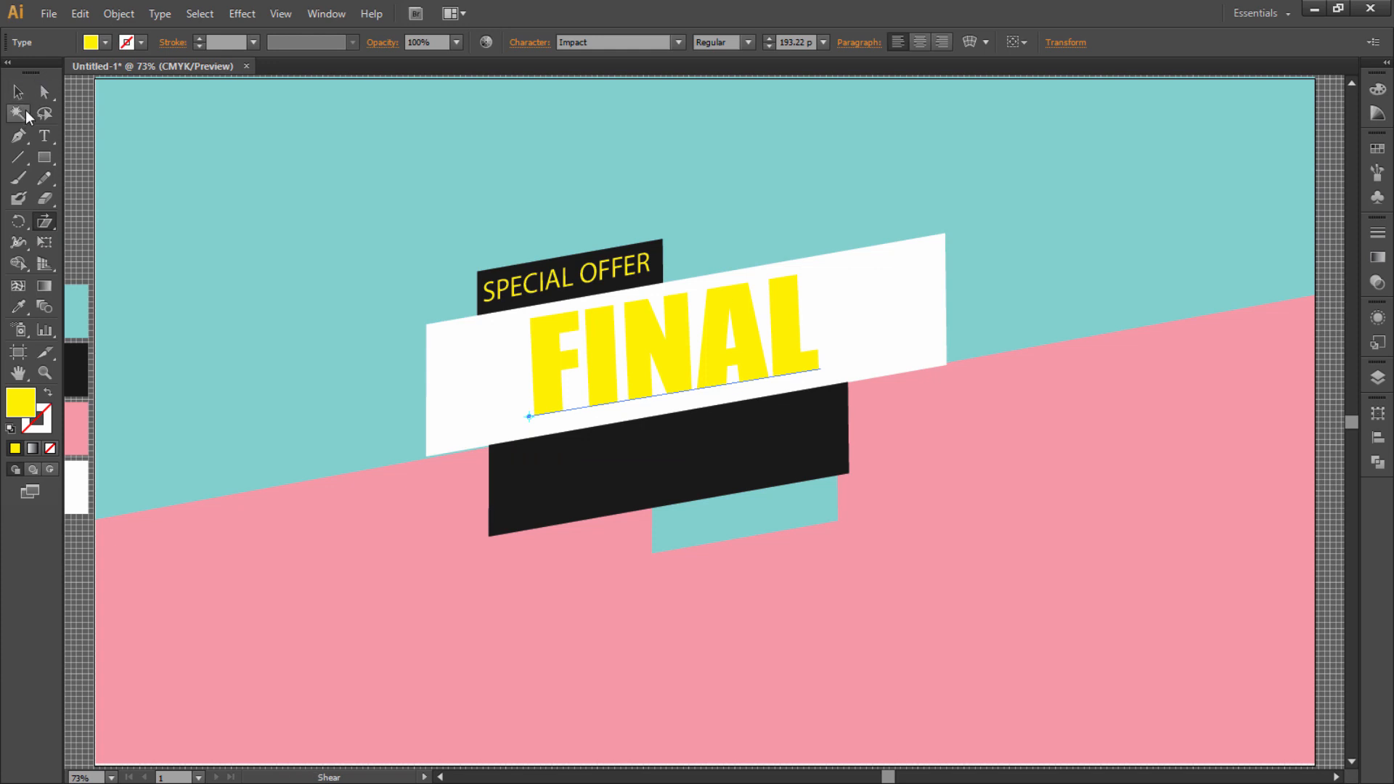
left_click(18, 93)
left_click(283, 173)
left_click(1015, 438)
left_click_drag(691, 392, 680, 399)
left_click(1095, 398)
Step: Duplicate the SPECIAL OFFER text onto the large black parallelogram and change the copy to "SALE"
left_click_drag(623, 271, 681, 476)
key("t")
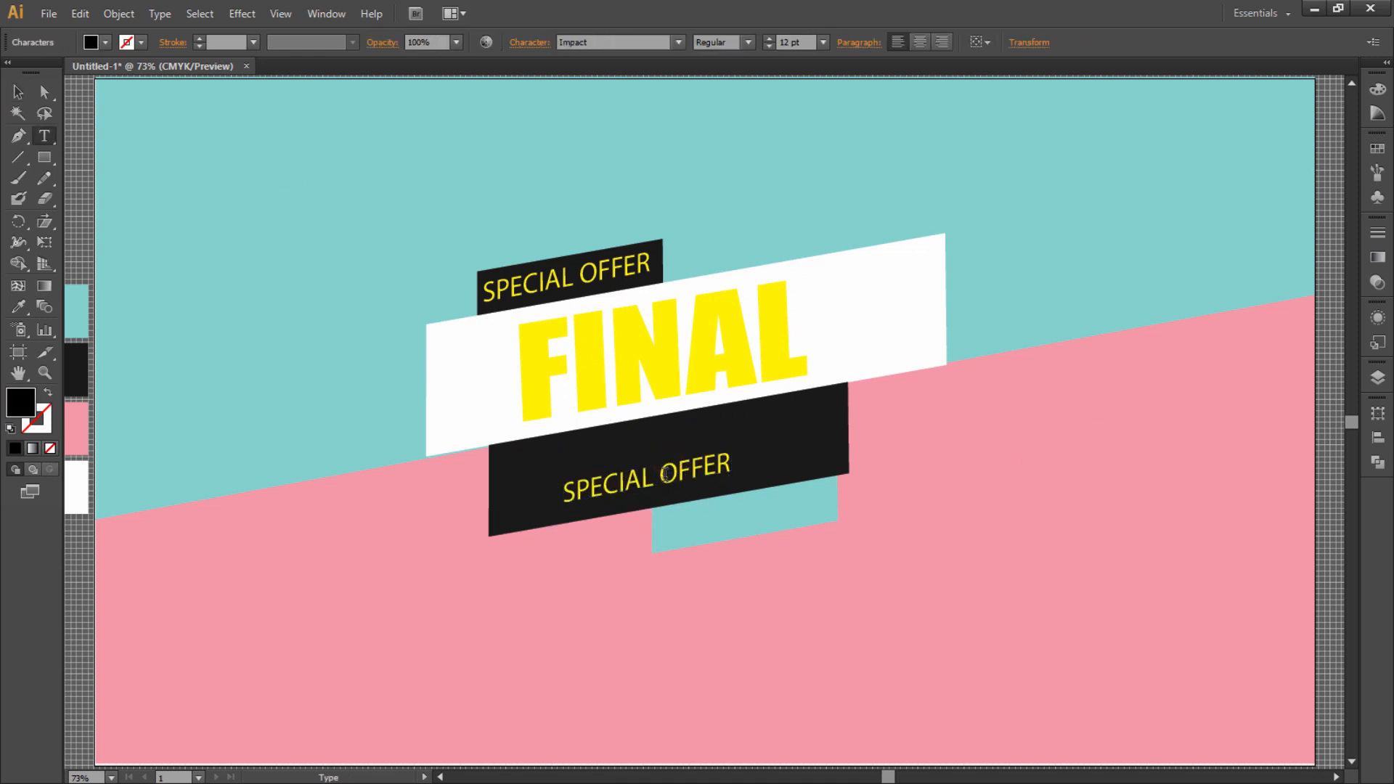
triple_click(666, 468)
type("SALE")
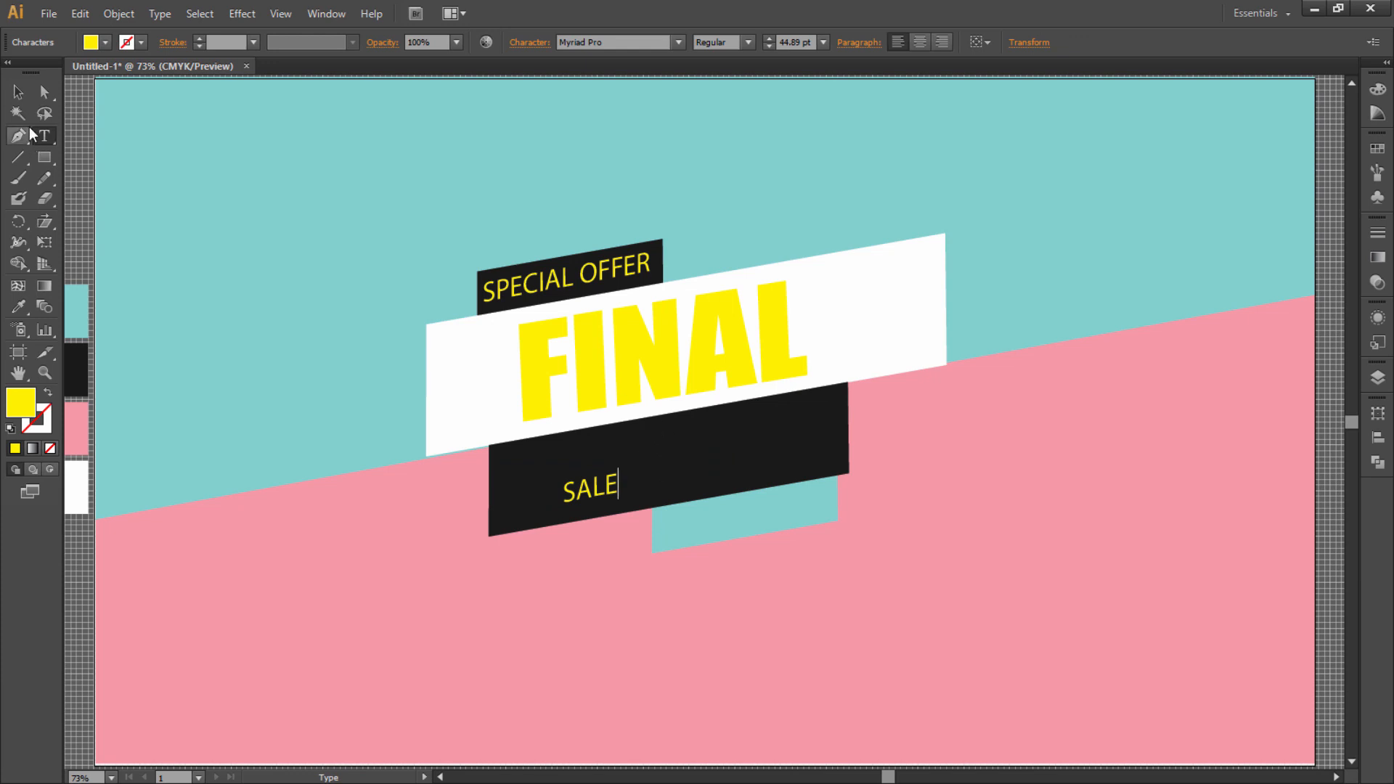
key("Escape")
left_click(172, 377)
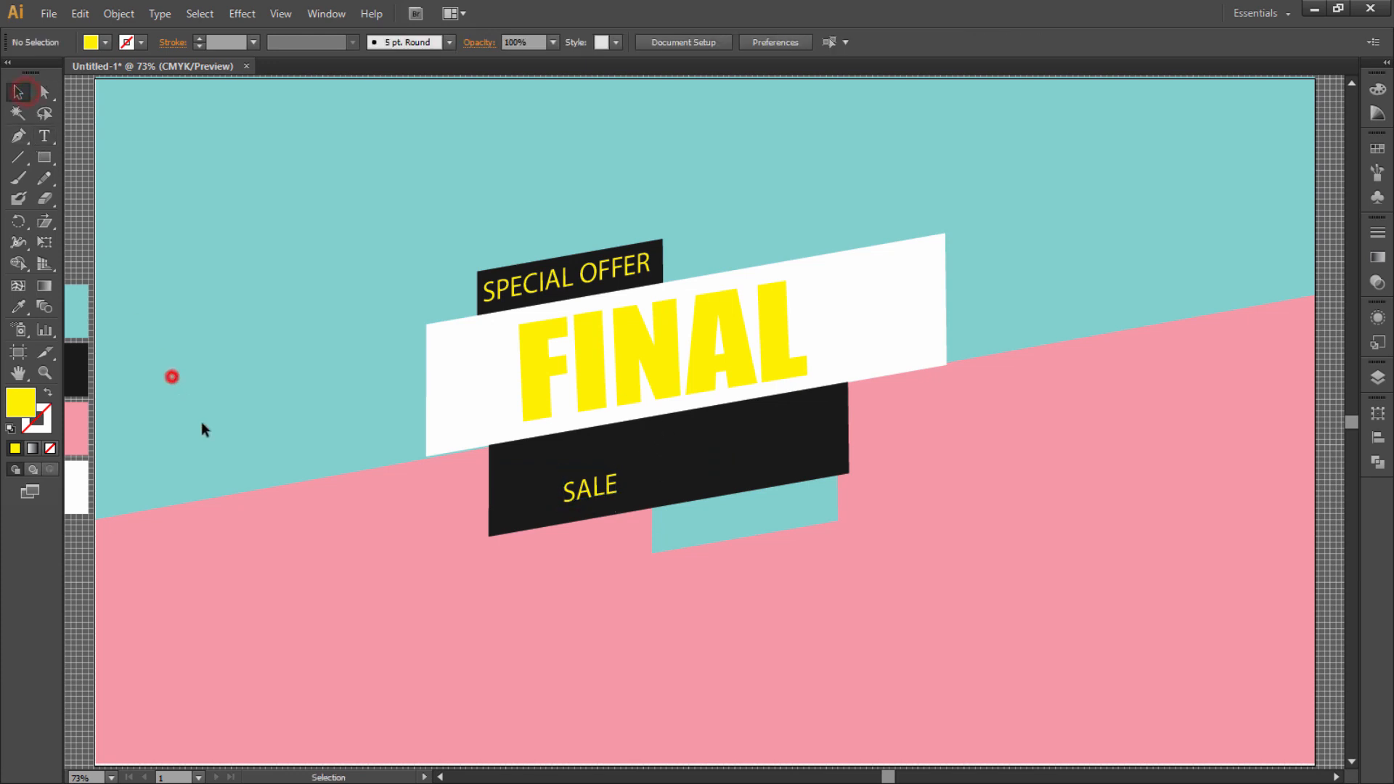
Step: Duplicate the SALE text onto the small teal parallelogram and change the copy to "UP TO % OFF"
left_click(329, 575)
left_click(743, 528)
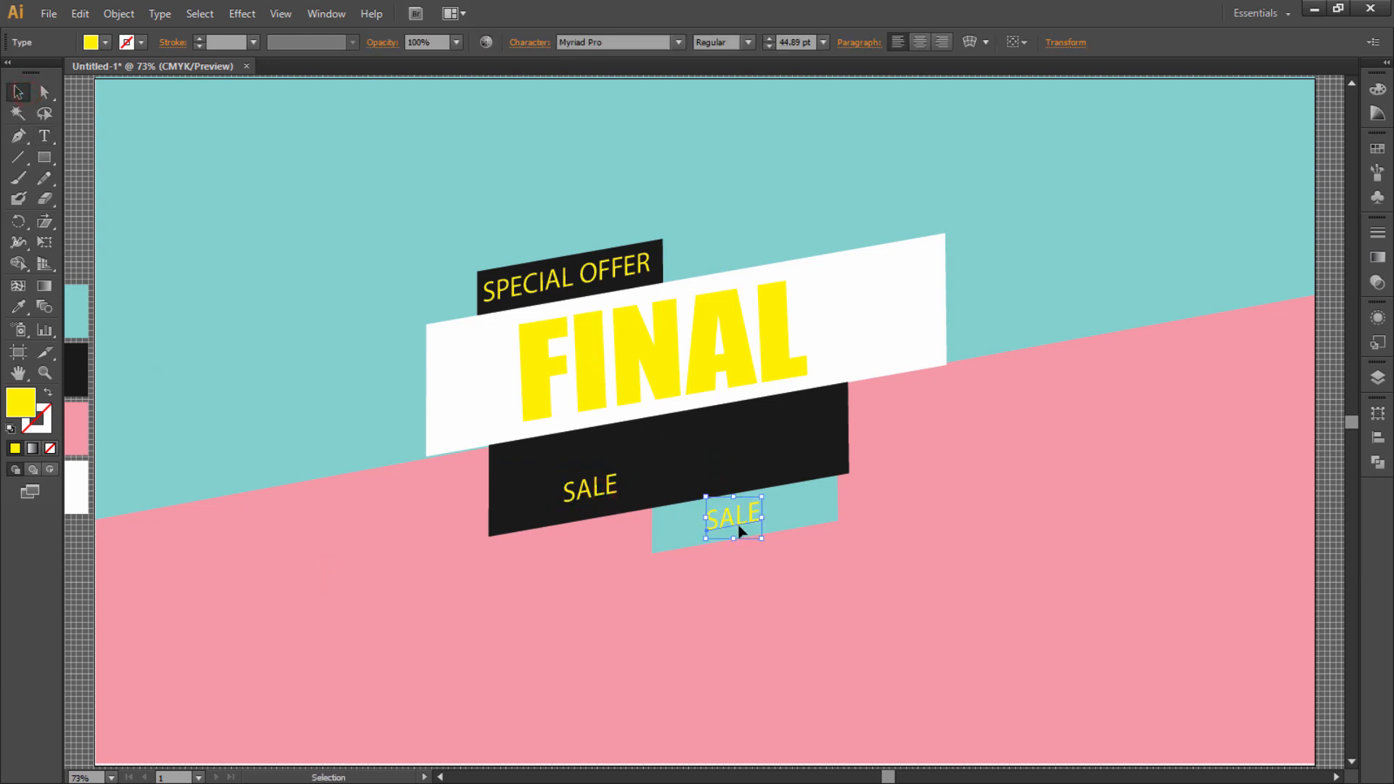
double_click(741, 524)
double_click(737, 520)
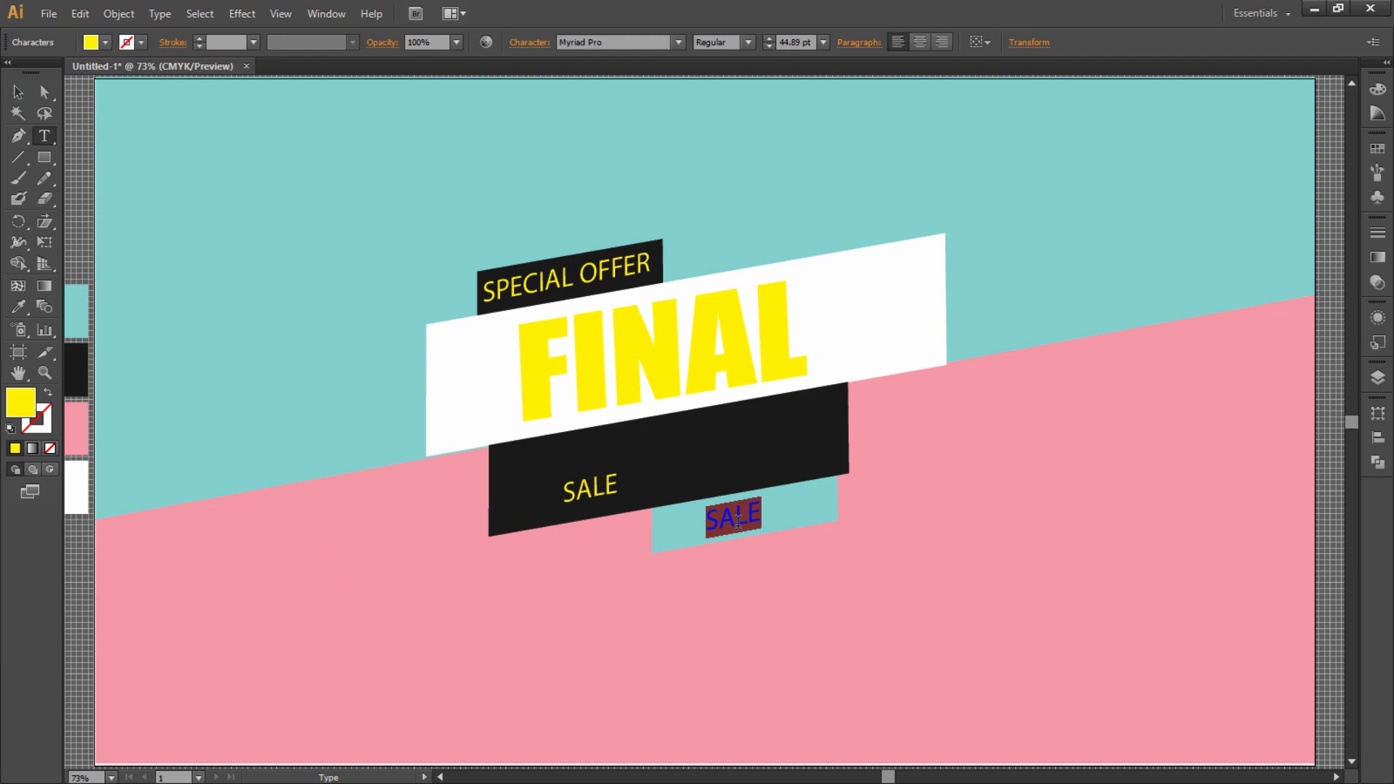
type("U")
left_click(17, 92)
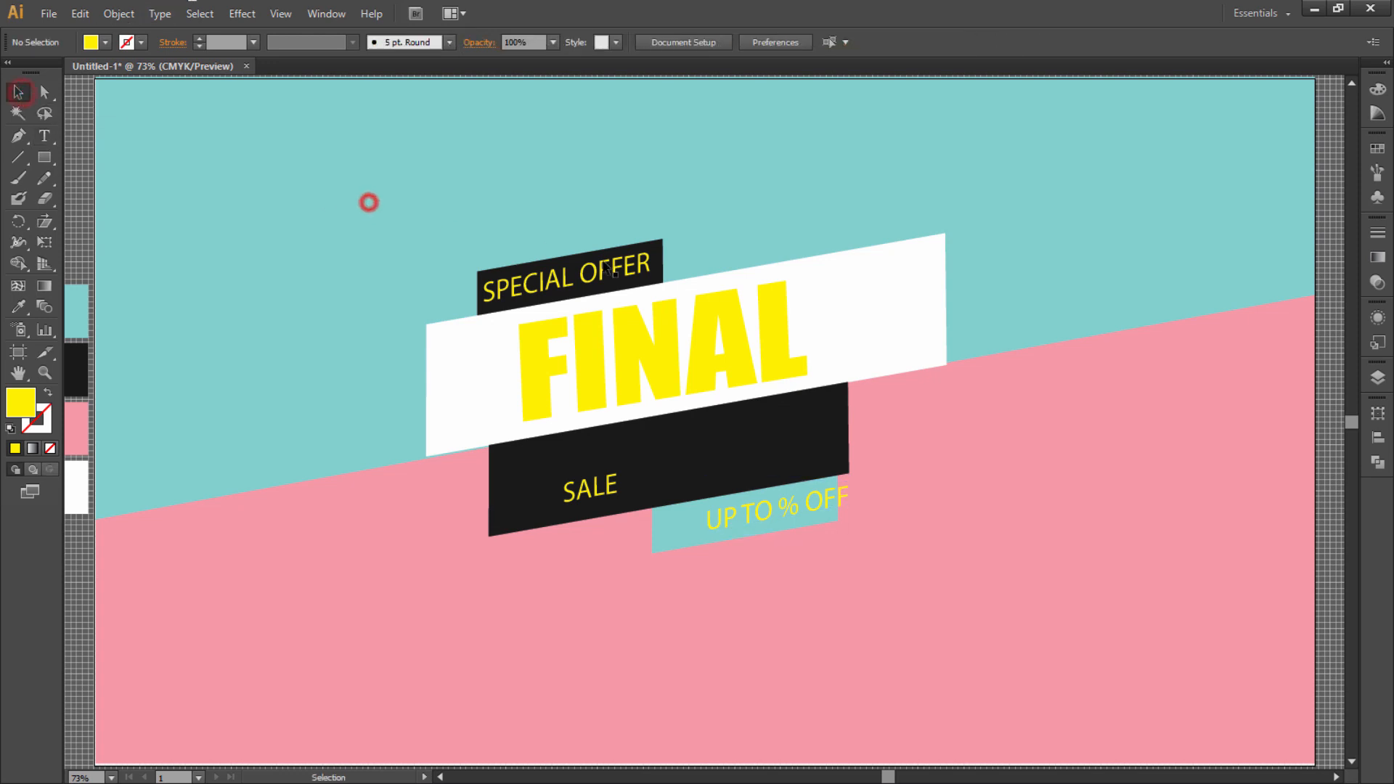
Step: Fill only the word SPECIAL in the SPECIAL OFFER text with the custom teal swatch
left_click(623, 278)
key("ctrl+equal")
key("ctrl+equal")
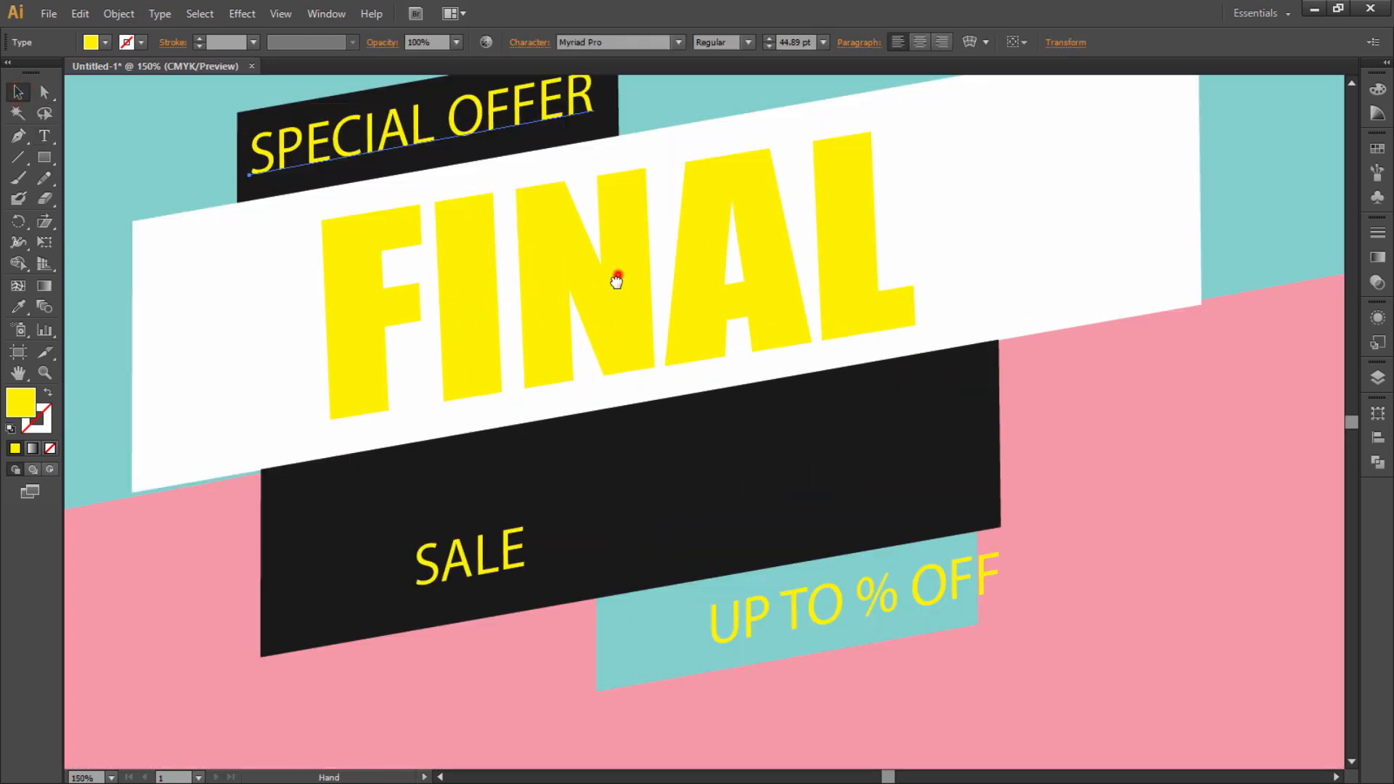
left_click_drag(616, 280, 694, 460)
key("t")
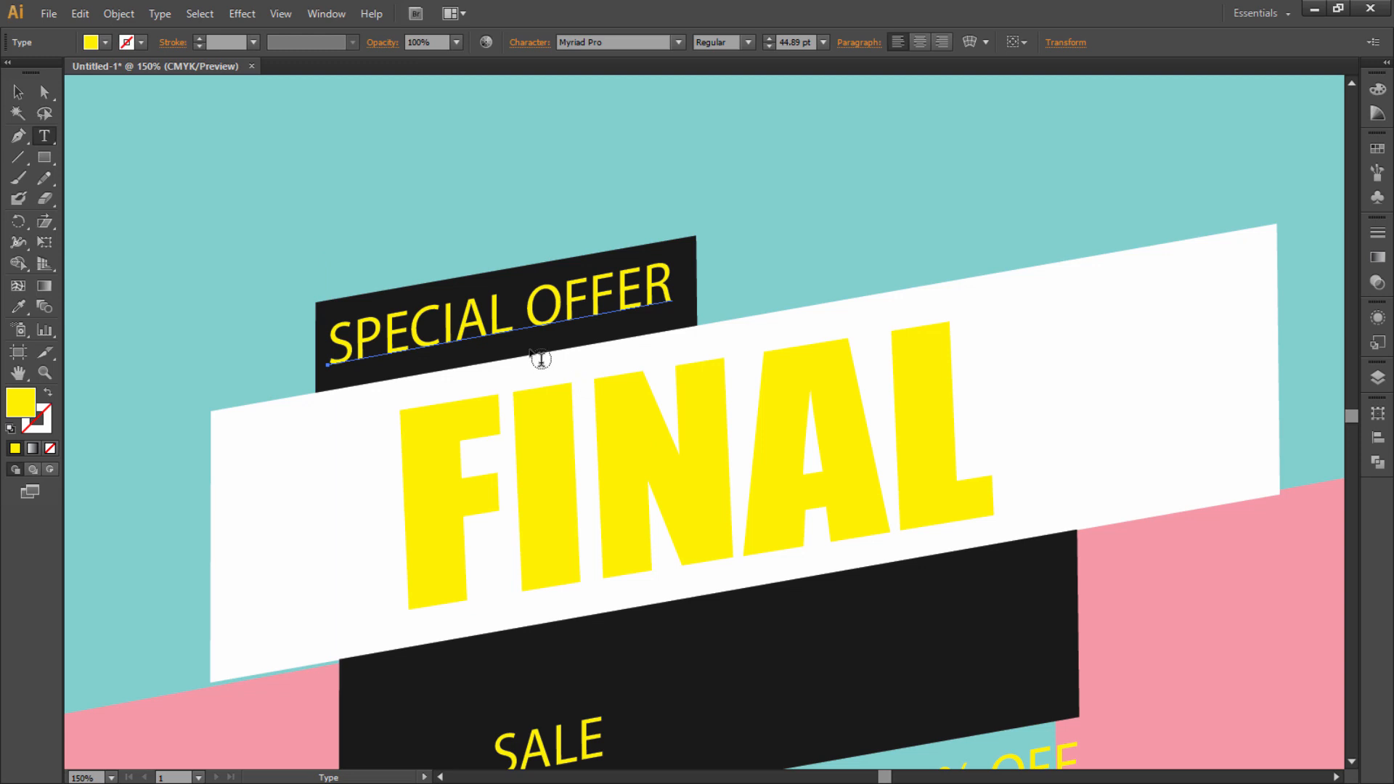
left_click_drag(515, 332, 3, 320)
left_click(107, 41)
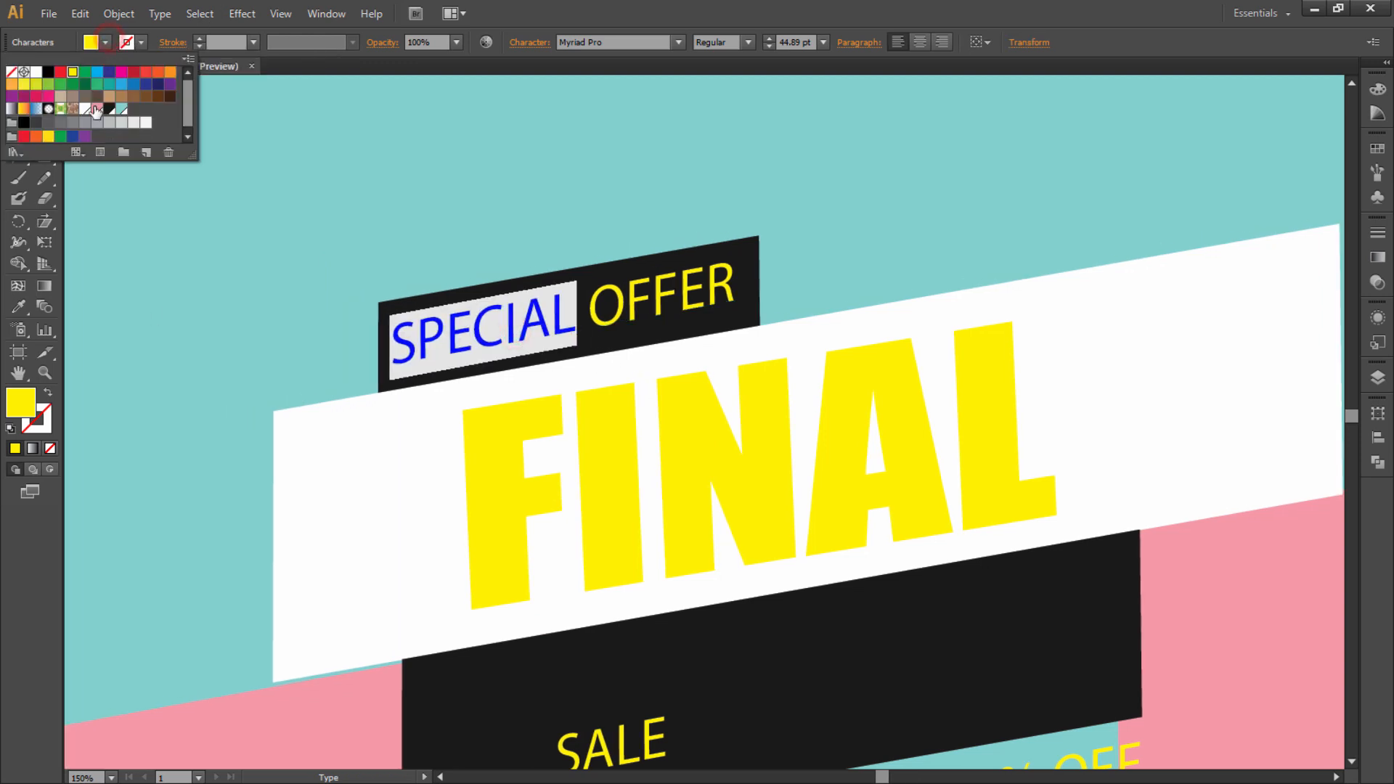
left_click(126, 108)
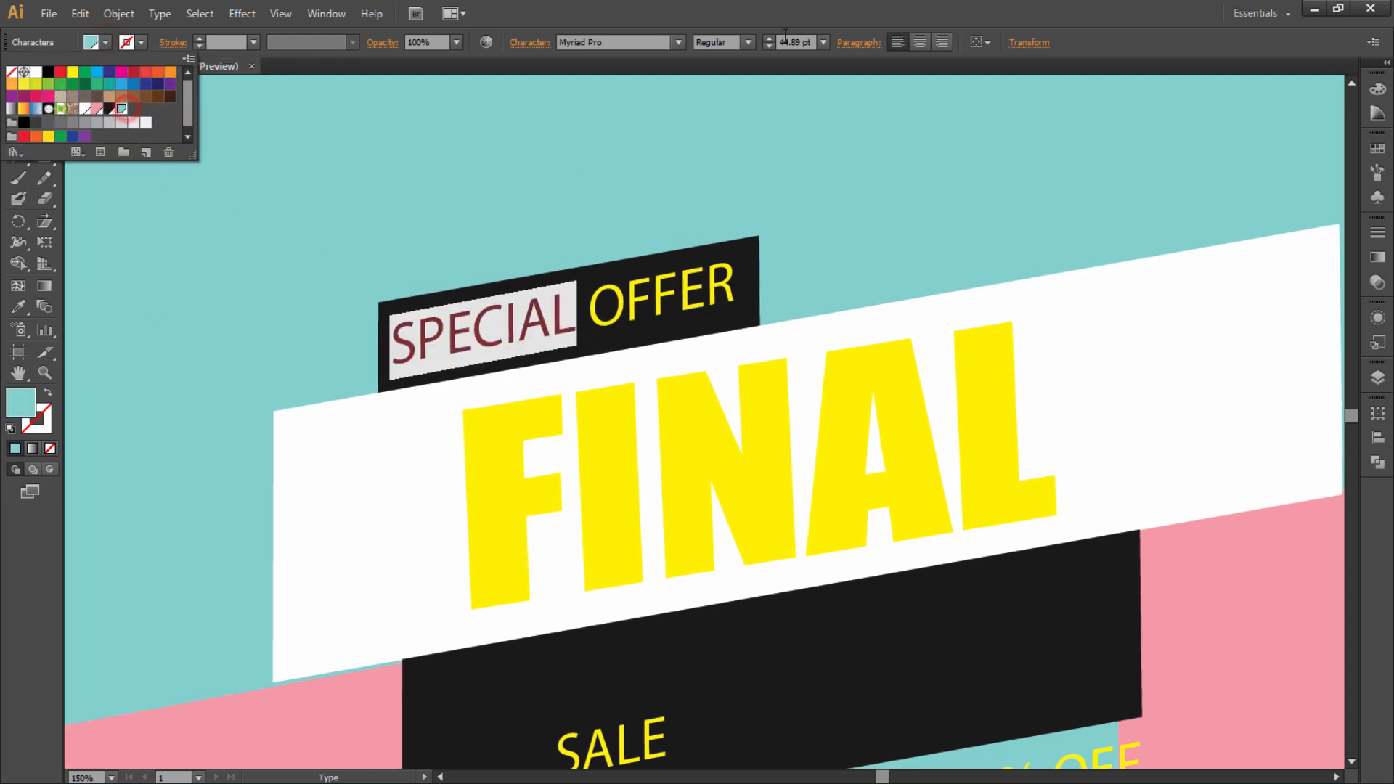
left_click(18, 91)
left_click(496, 217)
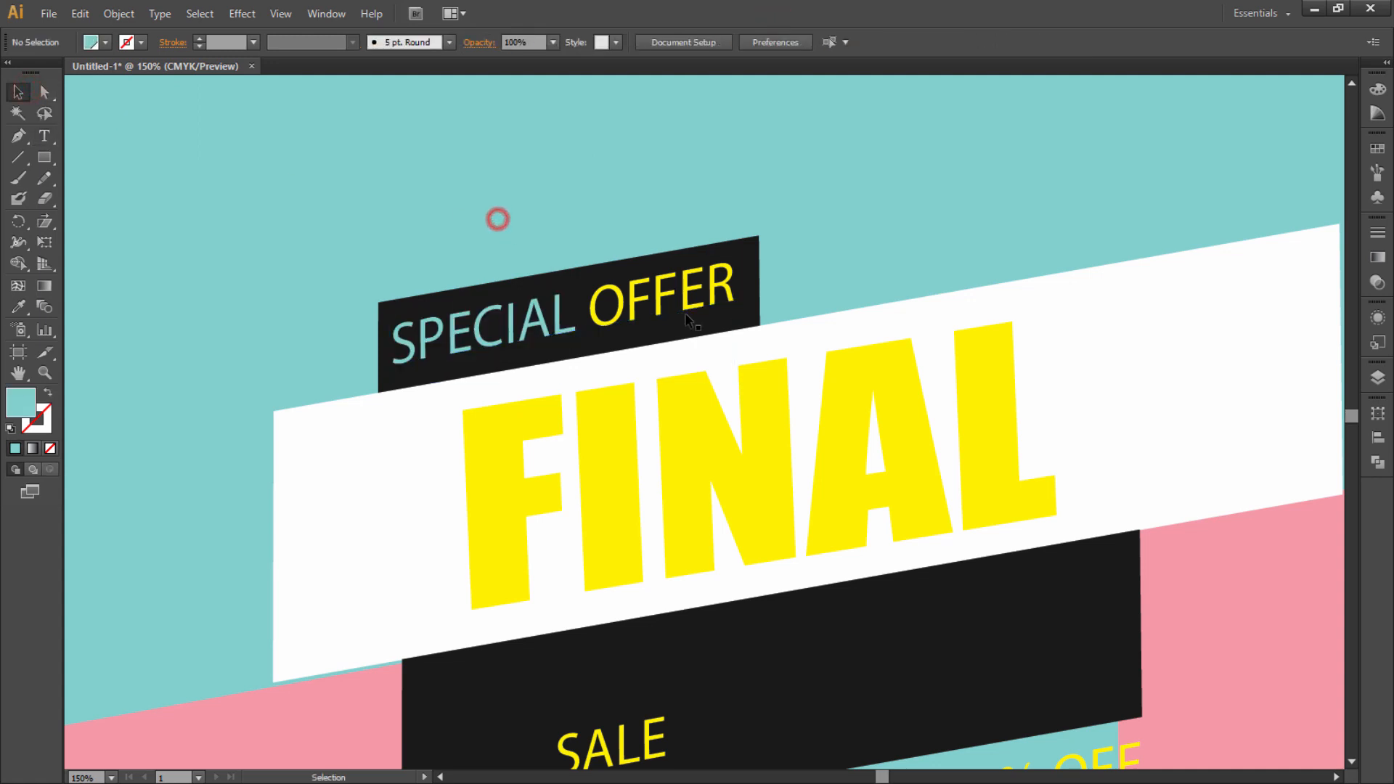
Step: Fill the word OFFER in the SPECIAL OFFER text with white
key("t")
left_click_drag(581, 294, 989, 298)
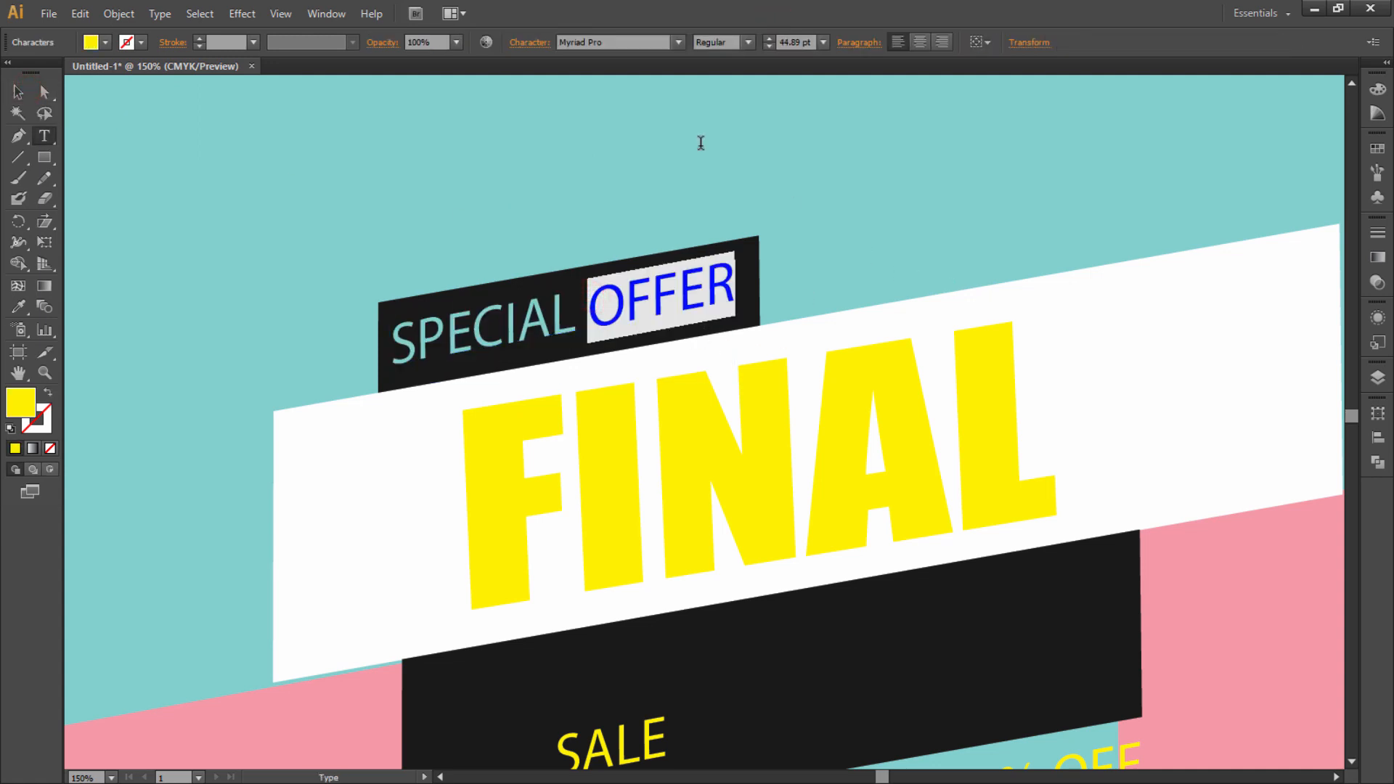
left_click(99, 40)
left_click(35, 71)
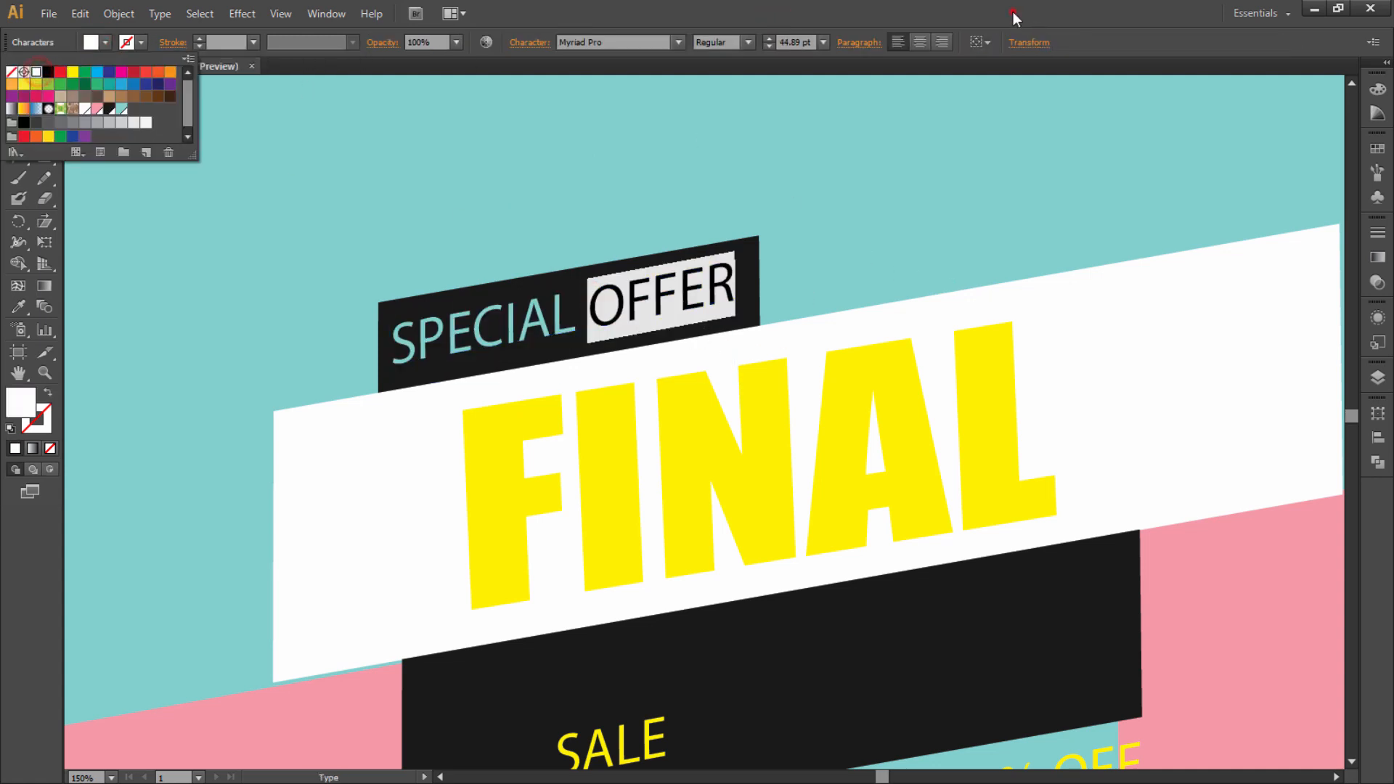
key("Escape")
left_click(19, 91)
left_click(277, 148)
Step: Set the SPECIAL OFFER text to the Roboto font in Medium weight
left_click(694, 309)
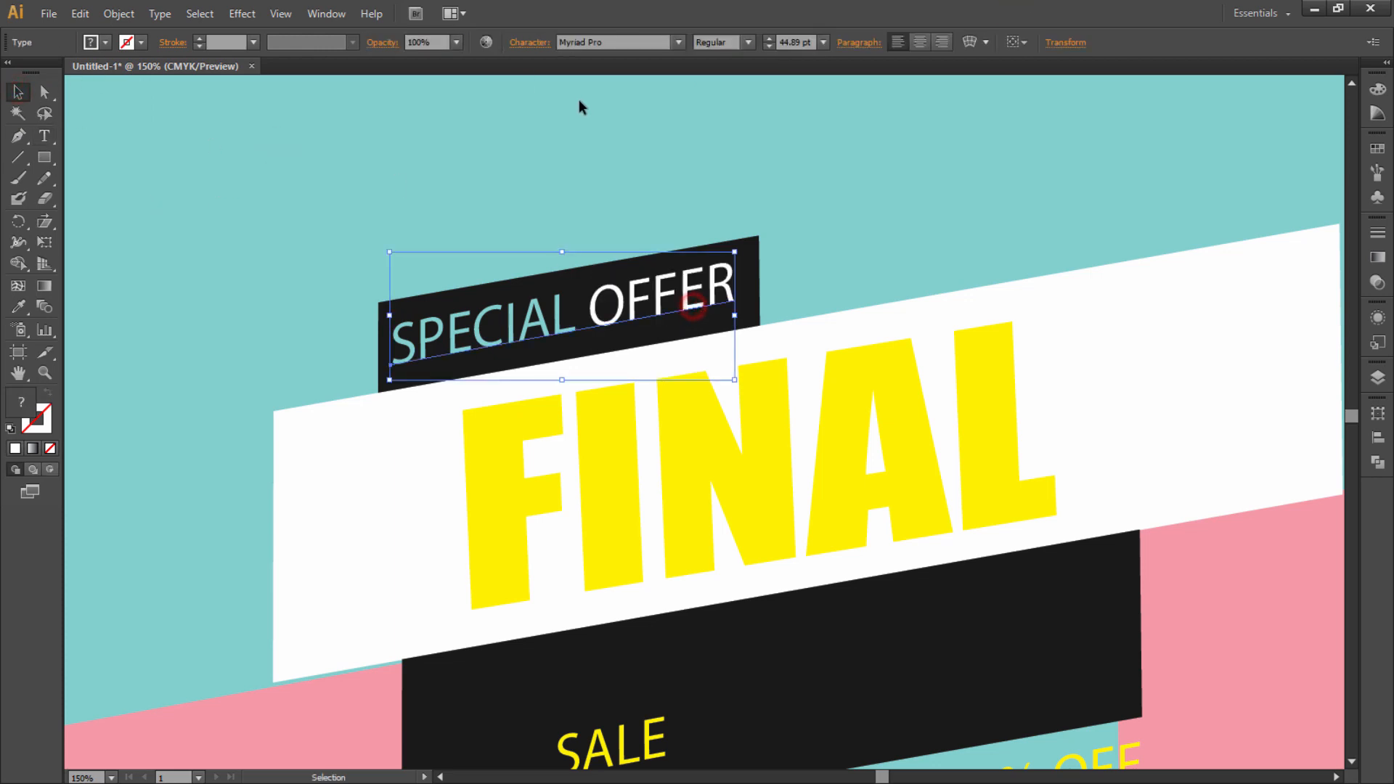
left_click(639, 43)
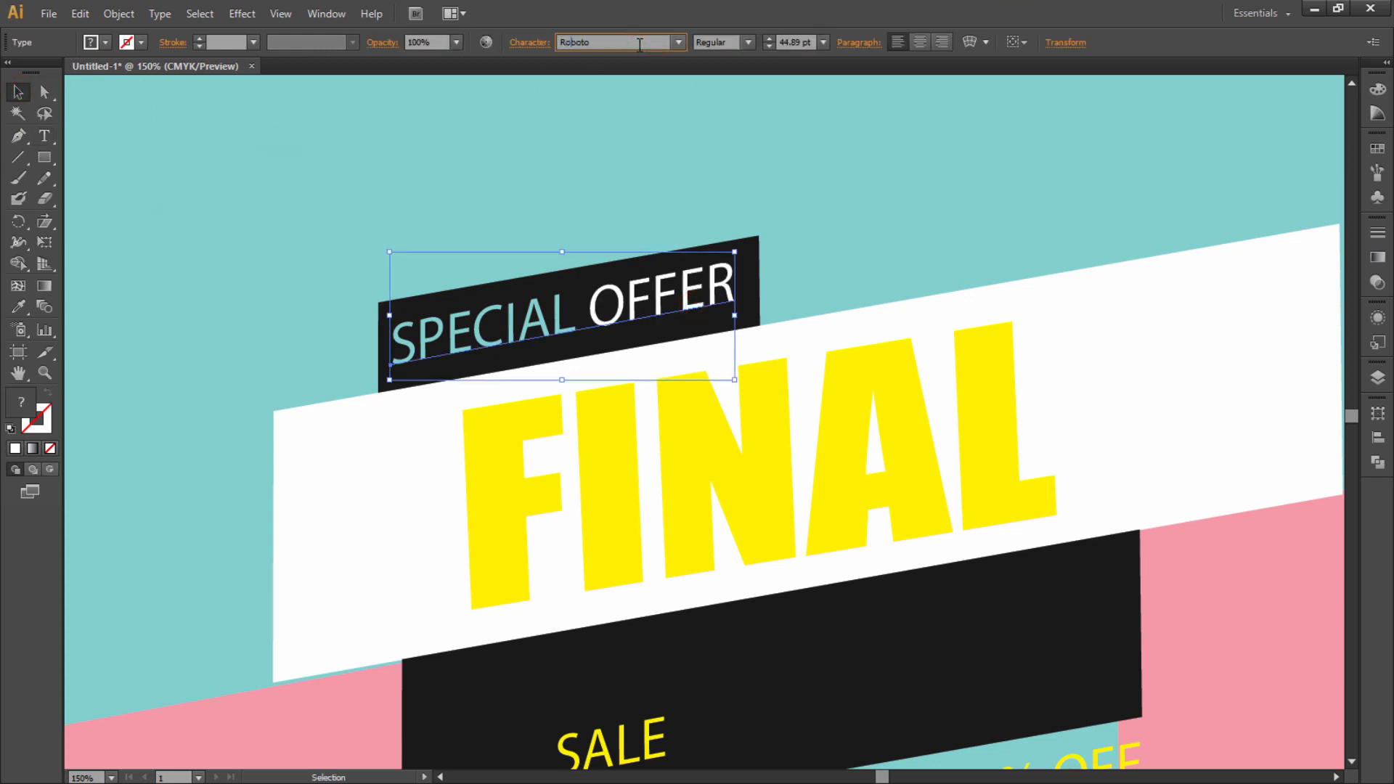
key("Up")
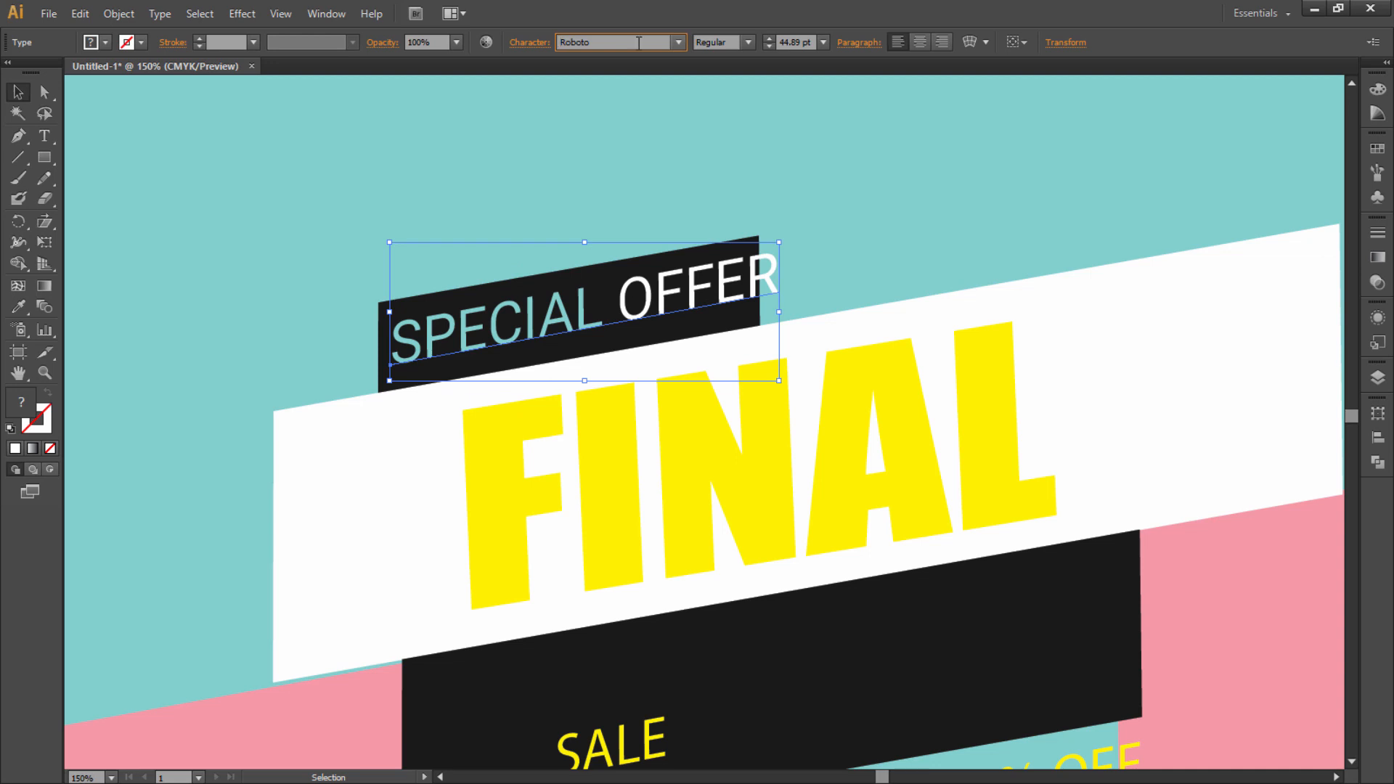
left_click(746, 42)
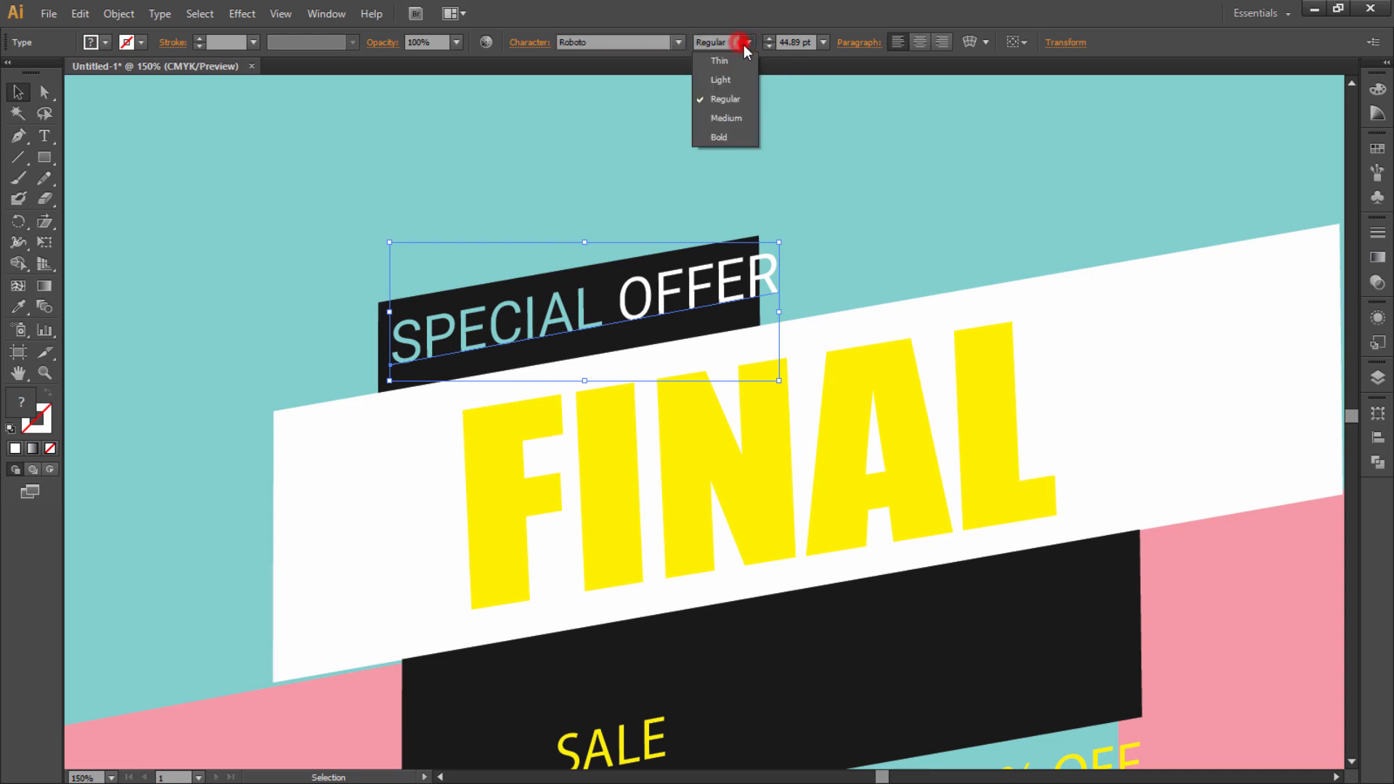
left_click(748, 116)
left_click(16, 90)
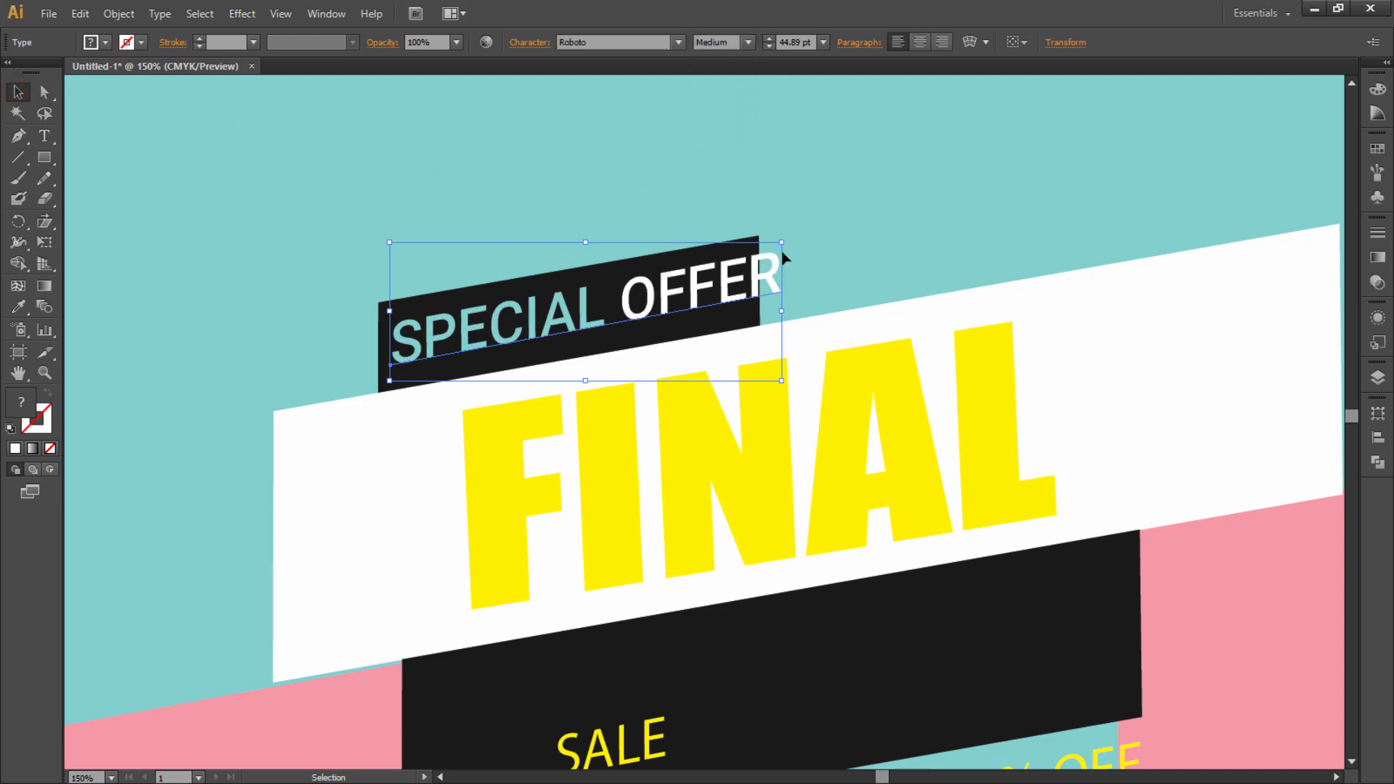
Step: Shrink the SPECIAL OFFER text to fit inside the upper black parallelogram and center it there
left_click_drag(781, 242, 748, 253)
mouse_move(711, 291)
left_mouse_down()
mouse_move(680, 297)
mouse_move(724, 293)
left_mouse_up()
left_click(44, 222)
key("v")
Step: Shift the FINAL text slightly toward the white banner's right end and try a small shear adjustment on it
left_click(678, 503)
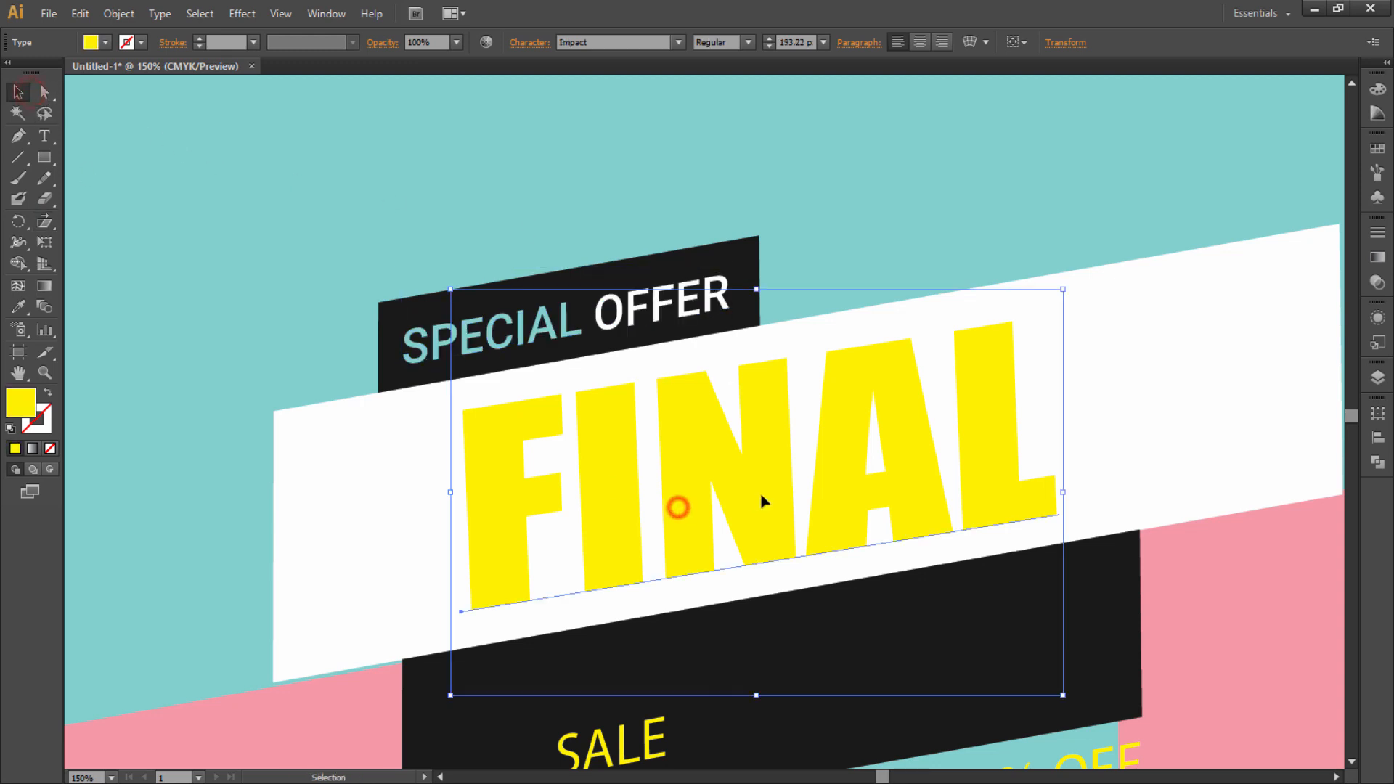
left_click_drag(764, 498, 845, 473)
key("ctrl+0")
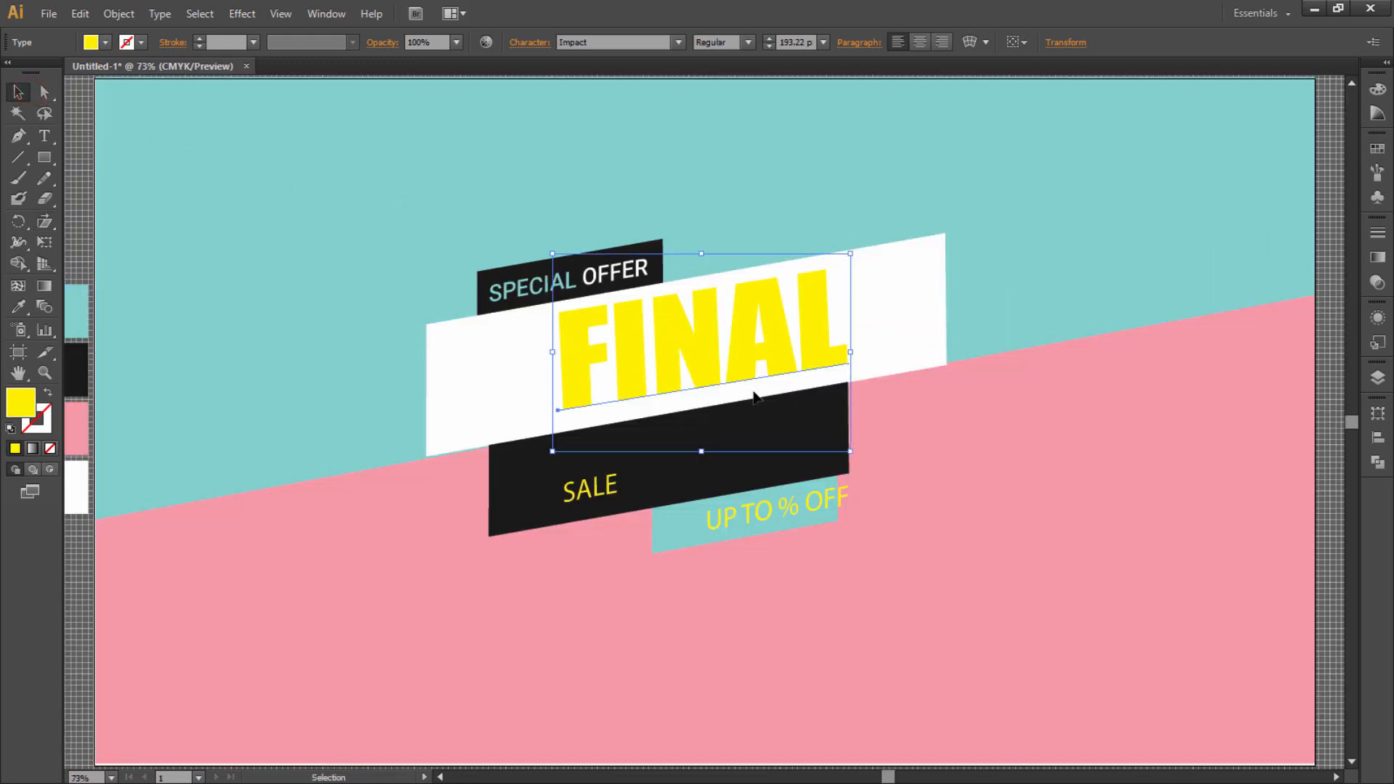
left_click_drag(737, 372, 720, 377)
left_click(45, 223)
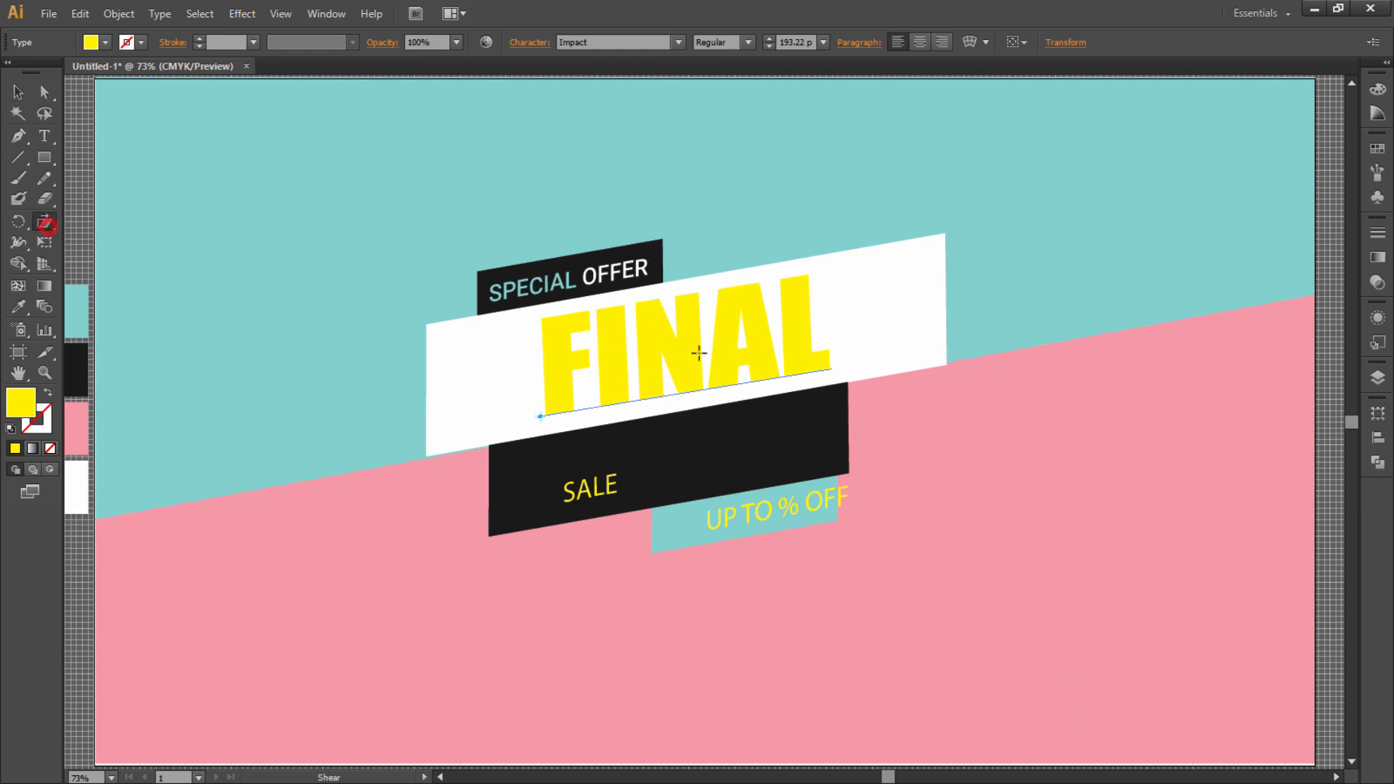
left_click_drag(827, 326, 825, 324)
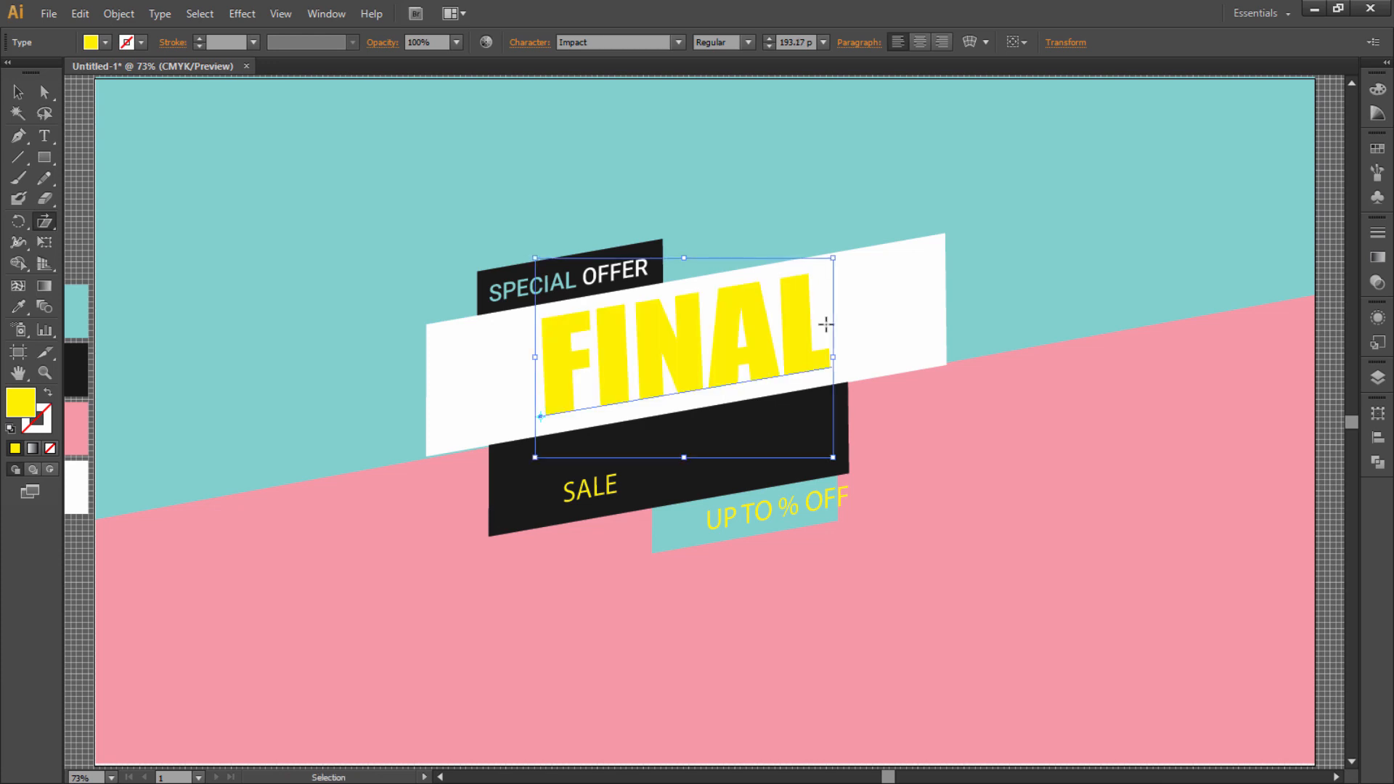
Step: Change the font of the FINAL text to Roboto
left_click(18, 92)
left_click(617, 47)
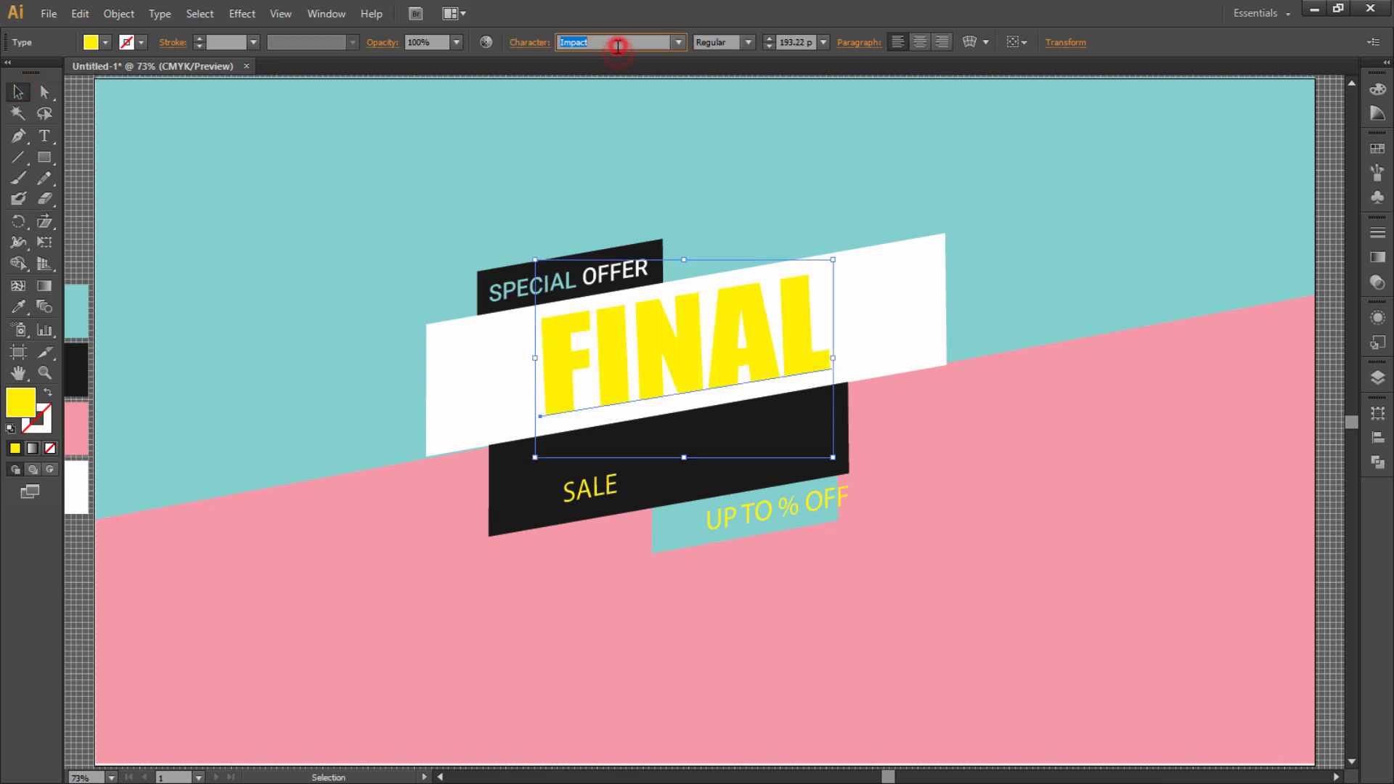
type("Roboto")
key("Return")
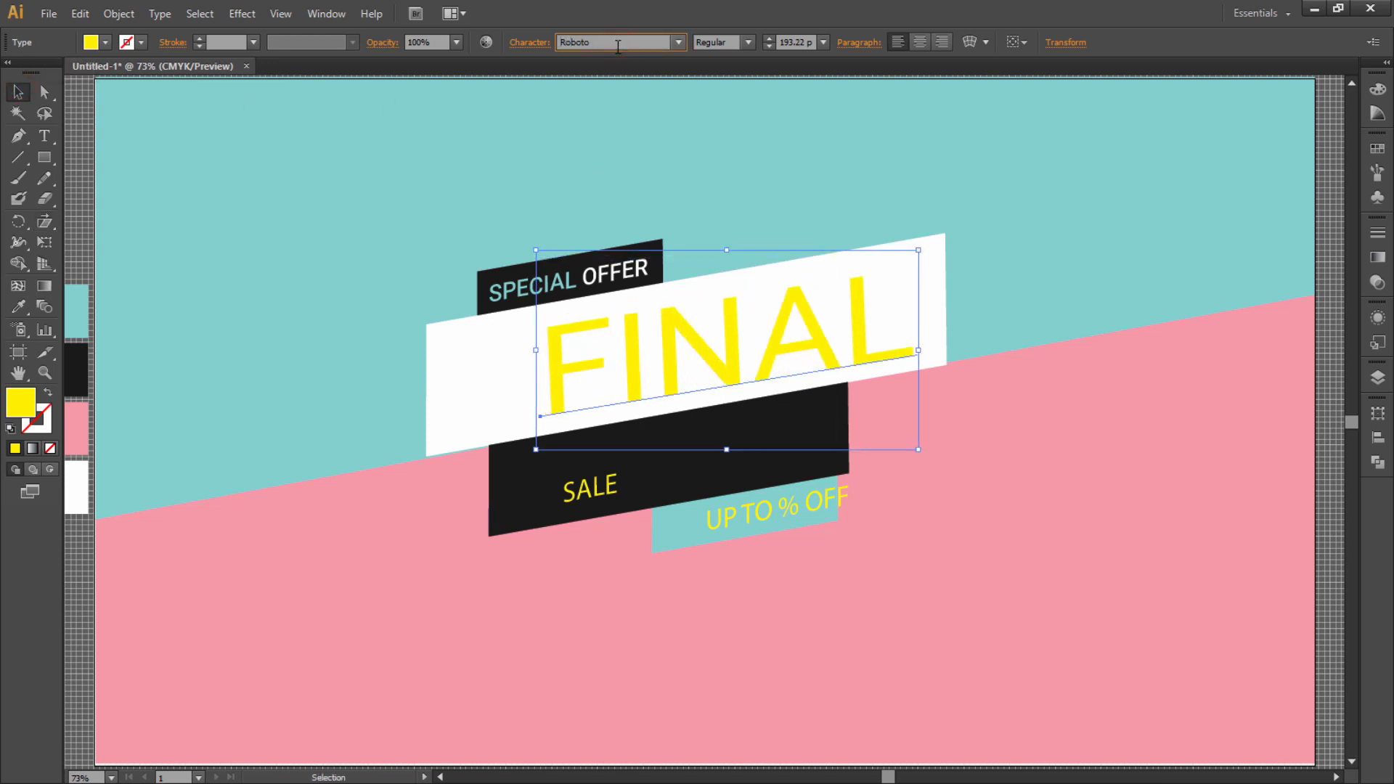
Step: Set the FINAL text to Bold weight and center it horizontally on the white banner
left_click(748, 42)
left_click(730, 132)
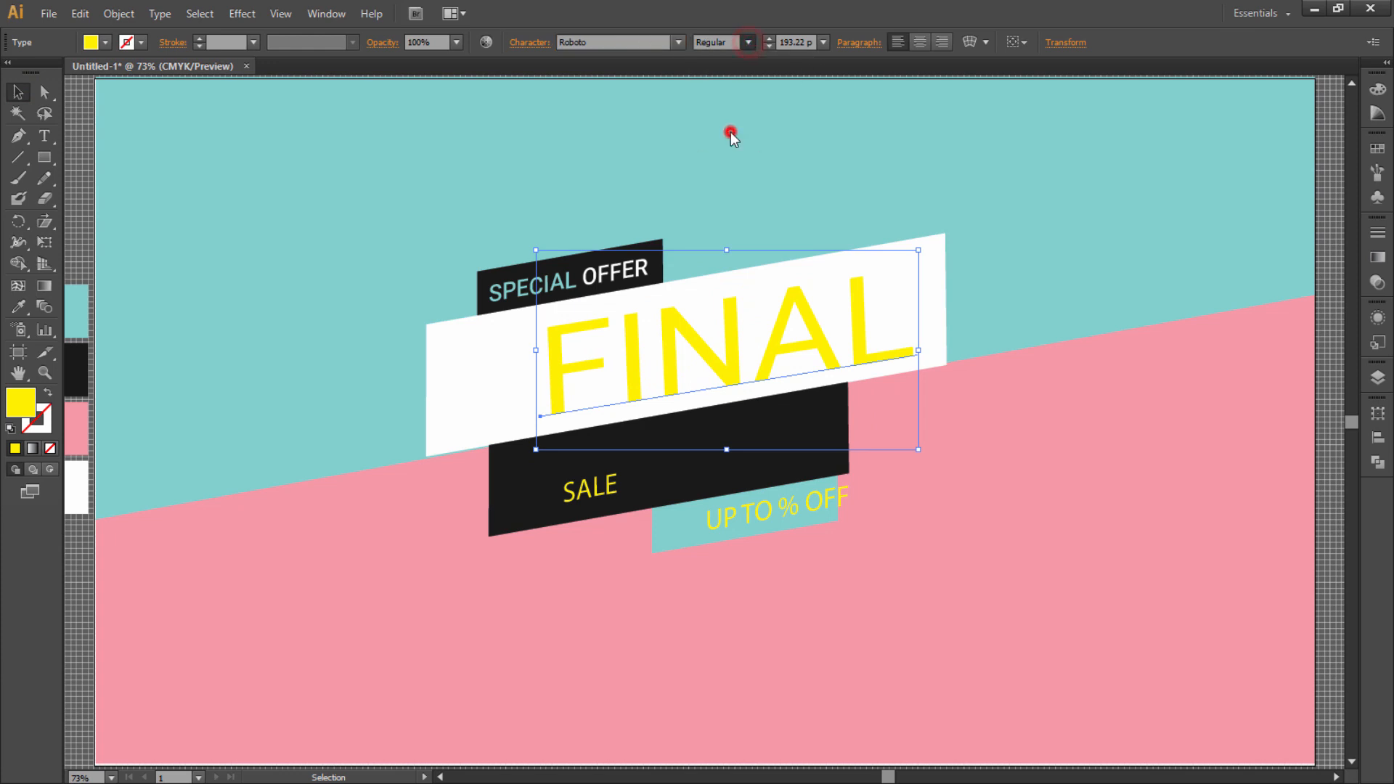
left_click(26, 92)
left_click_drag(735, 342, 695, 343)
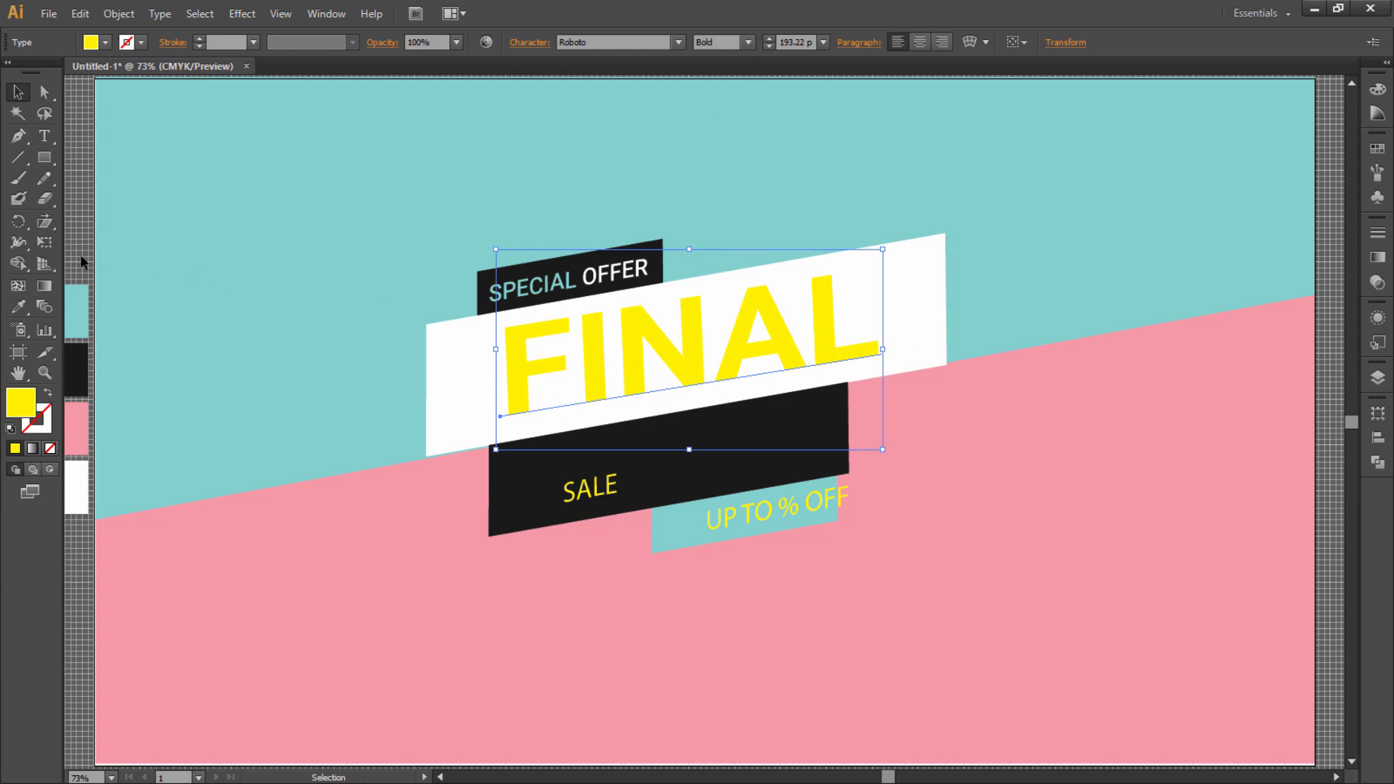
Step: Shear the FINAL text slightly so its baseline follows the slope of the white banner
left_click(46, 222)
left_click_drag(879, 340, 884, 342)
left_click(19, 93)
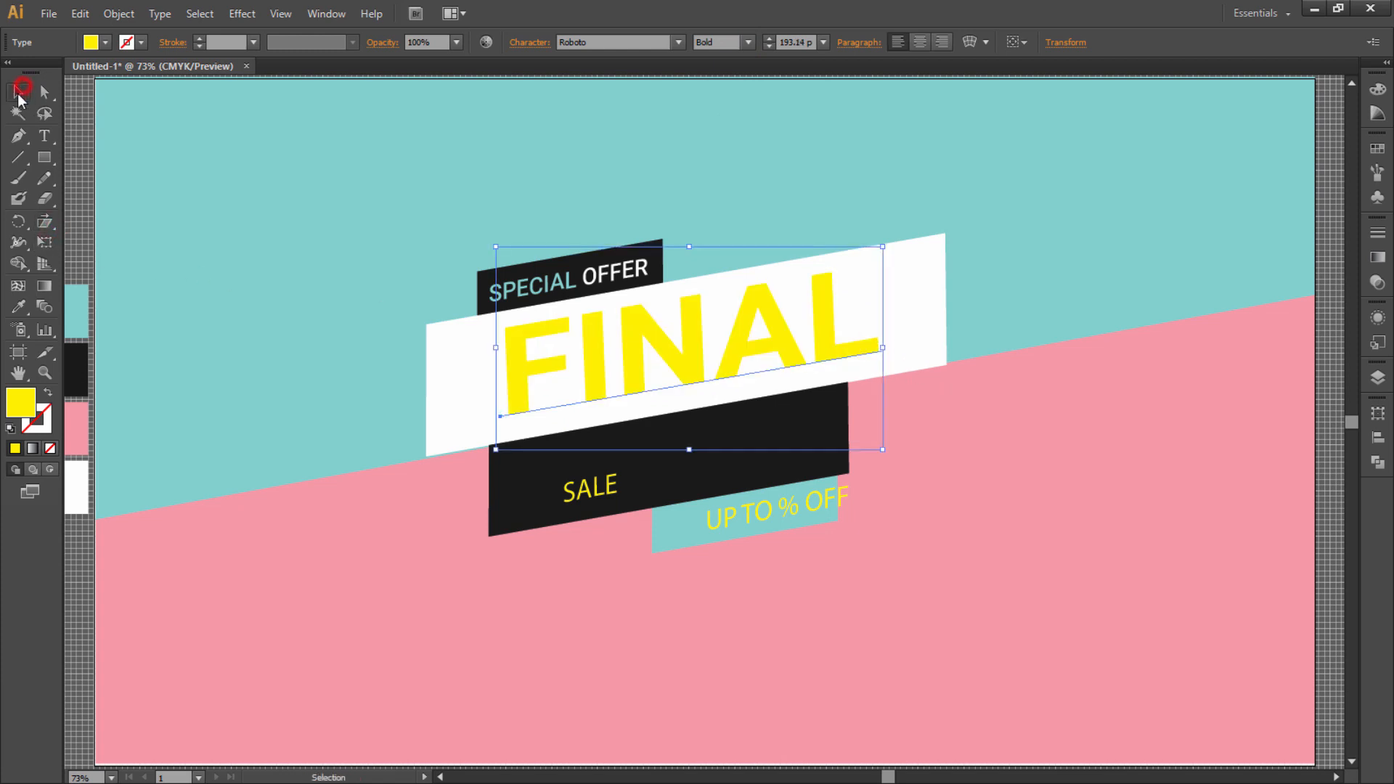
Step: Fill the FINAL text with the same pink as the background
left_click(105, 42)
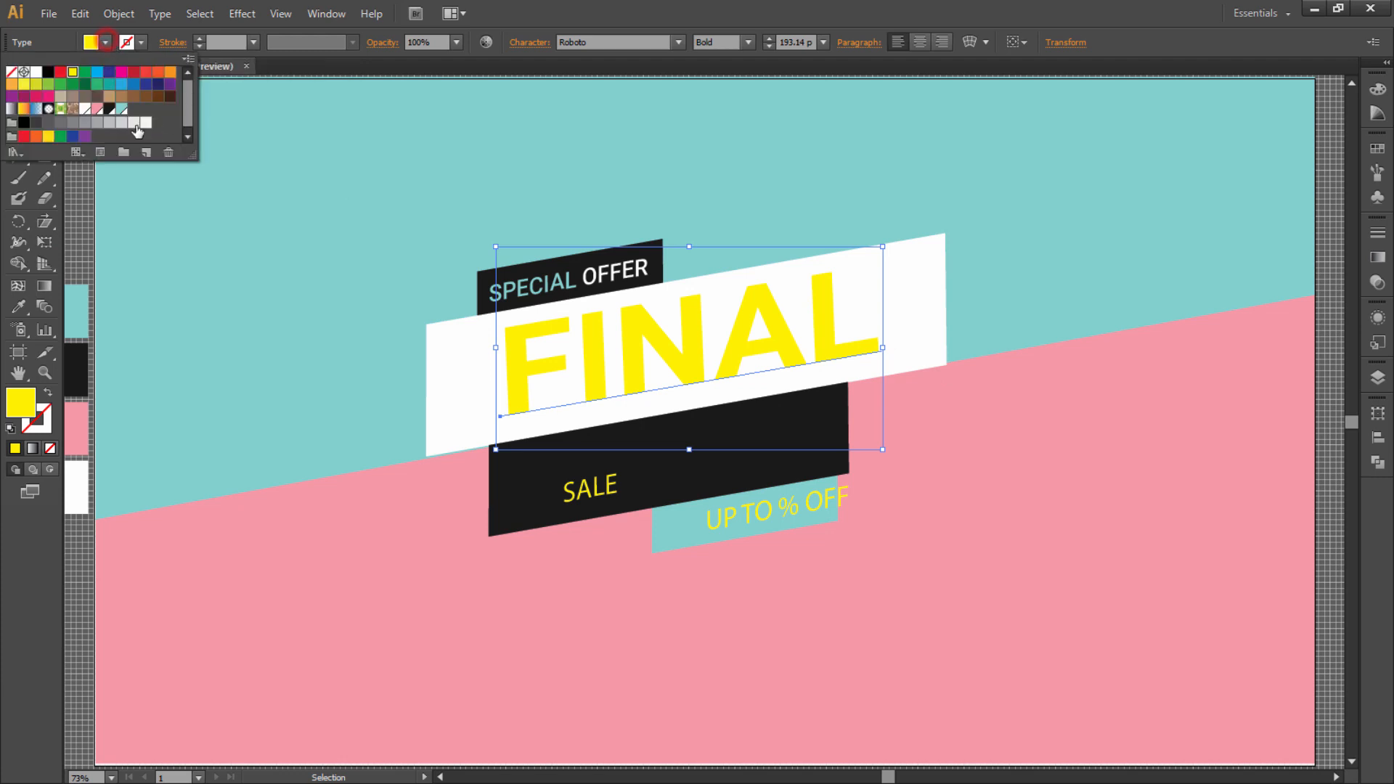
left_click(97, 109)
left_click(828, 7)
left_click(887, 116)
left_click(772, 284)
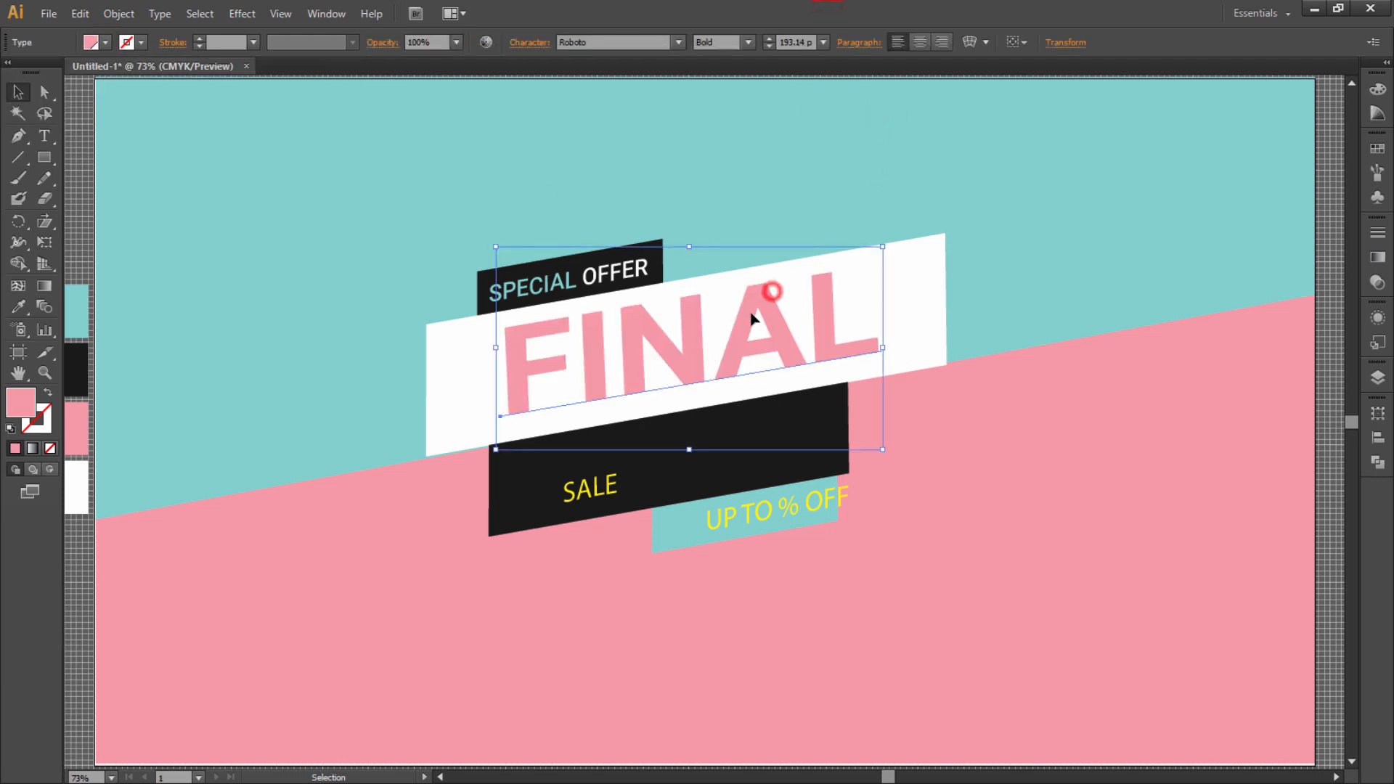
Step: Change the font of the FINAL text to Impact and shift it slightly toward the white banner's middle
left_click(638, 41)
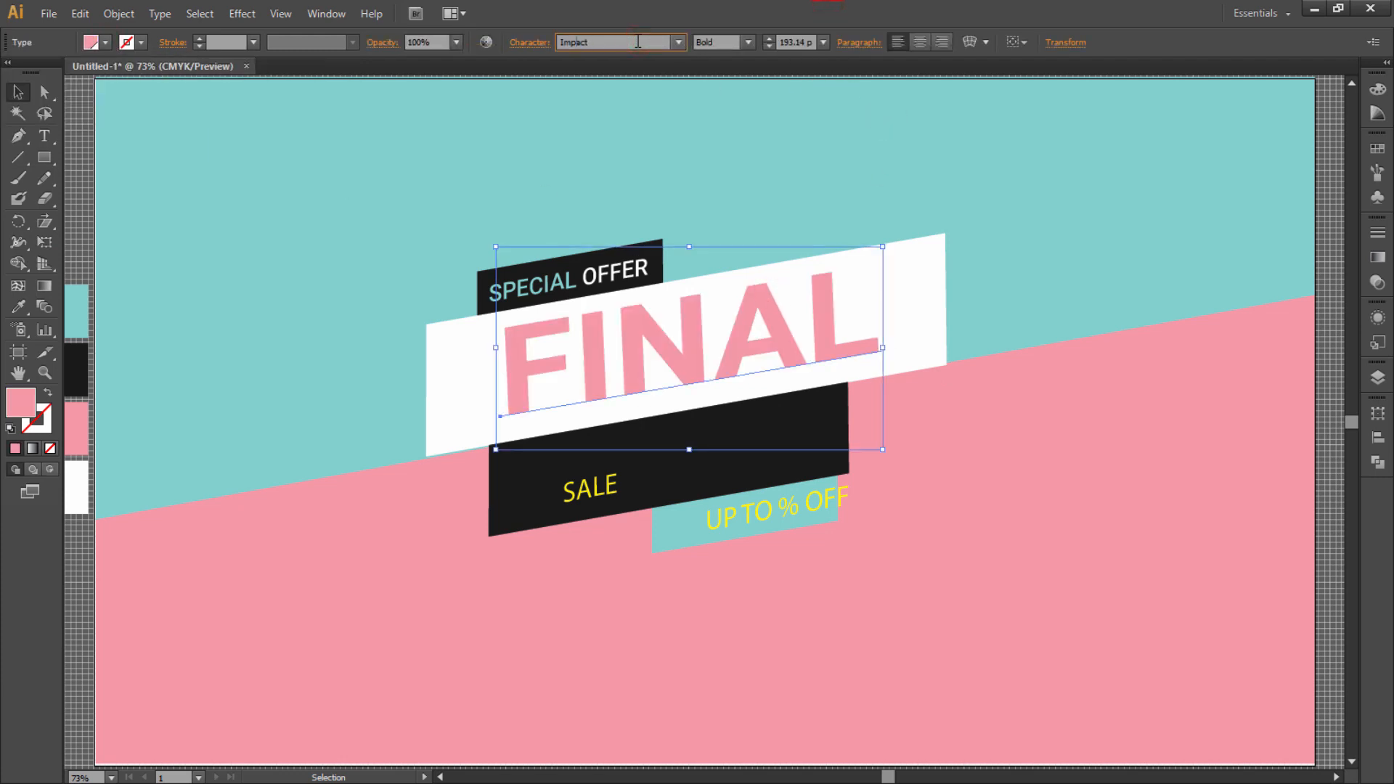
key("Up")
key("Up")
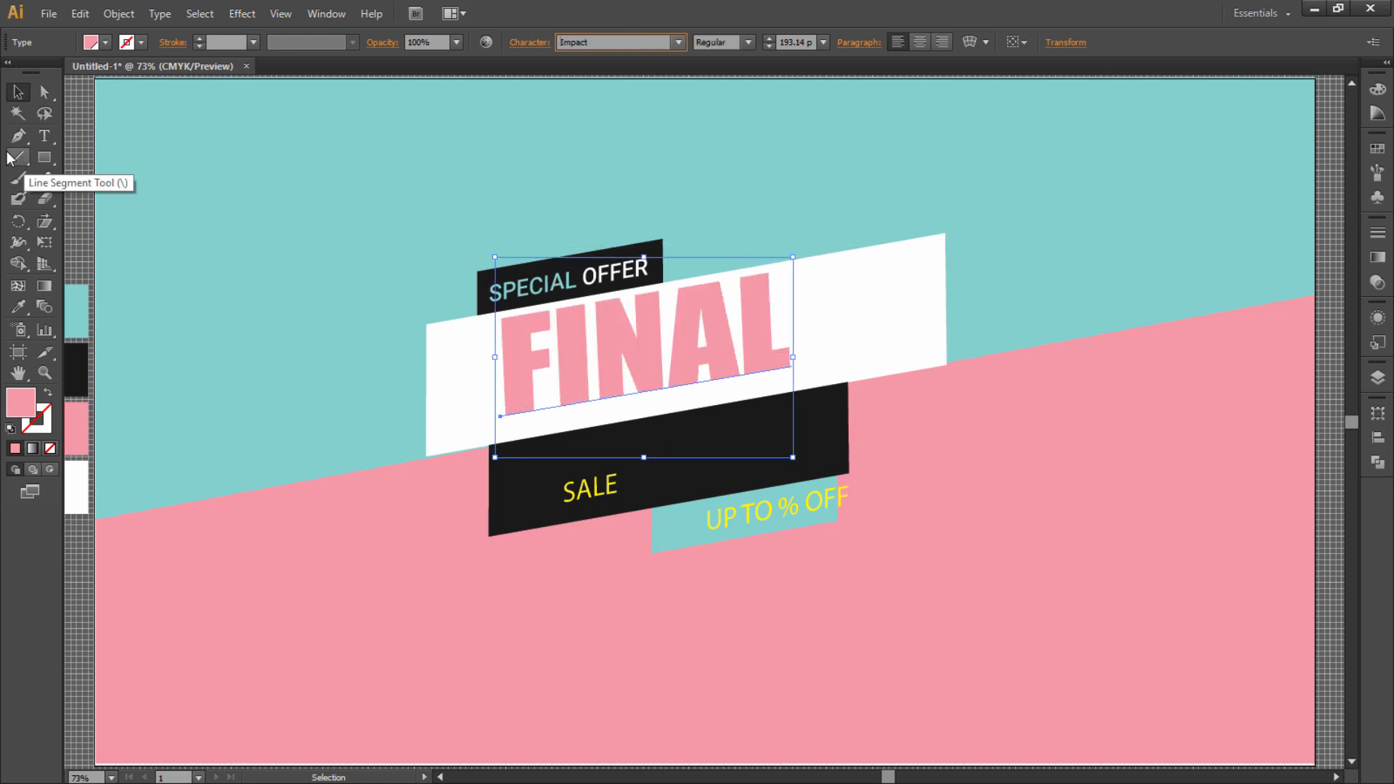
left_click_drag(710, 336, 728, 338)
left_click_drag(659, 258, 660, 285)
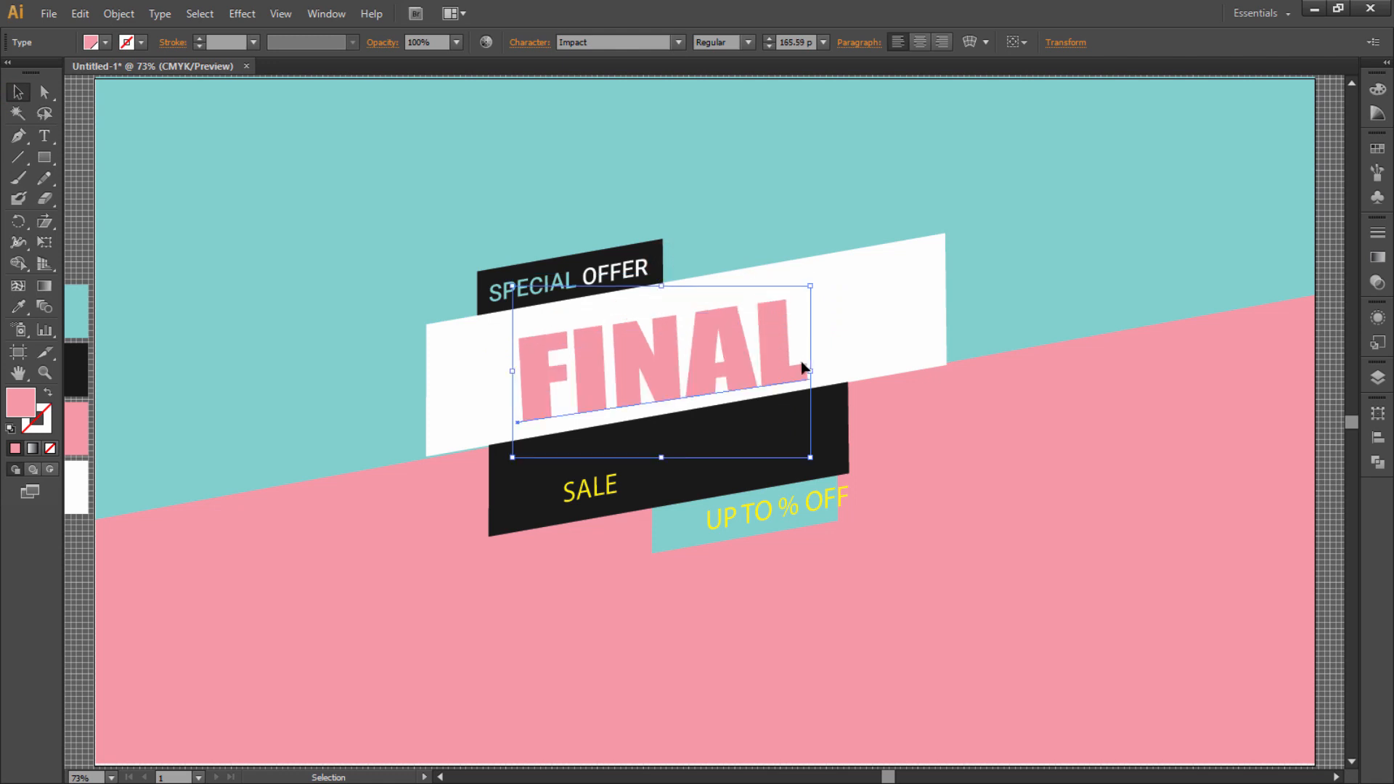
left_click(46, 225)
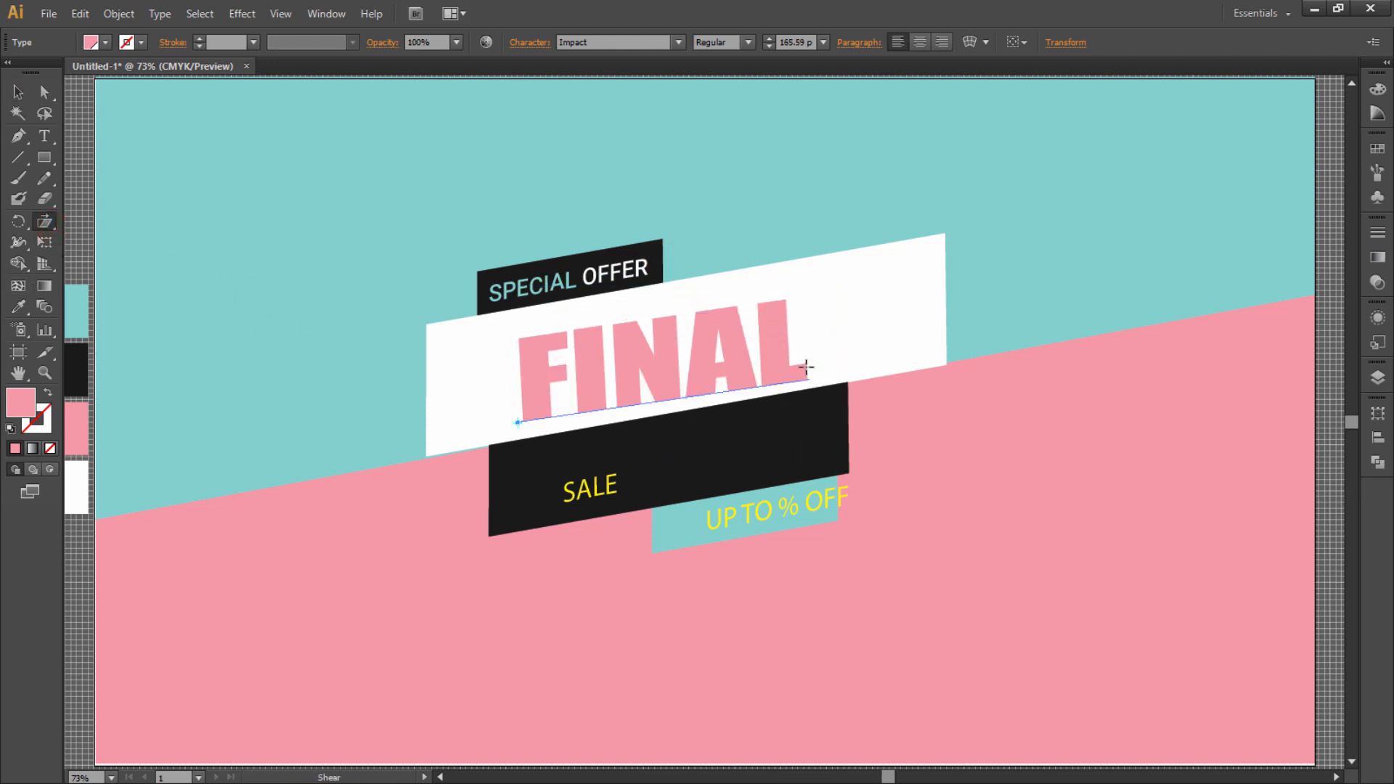
left_click(44, 222)
left_click(19, 93)
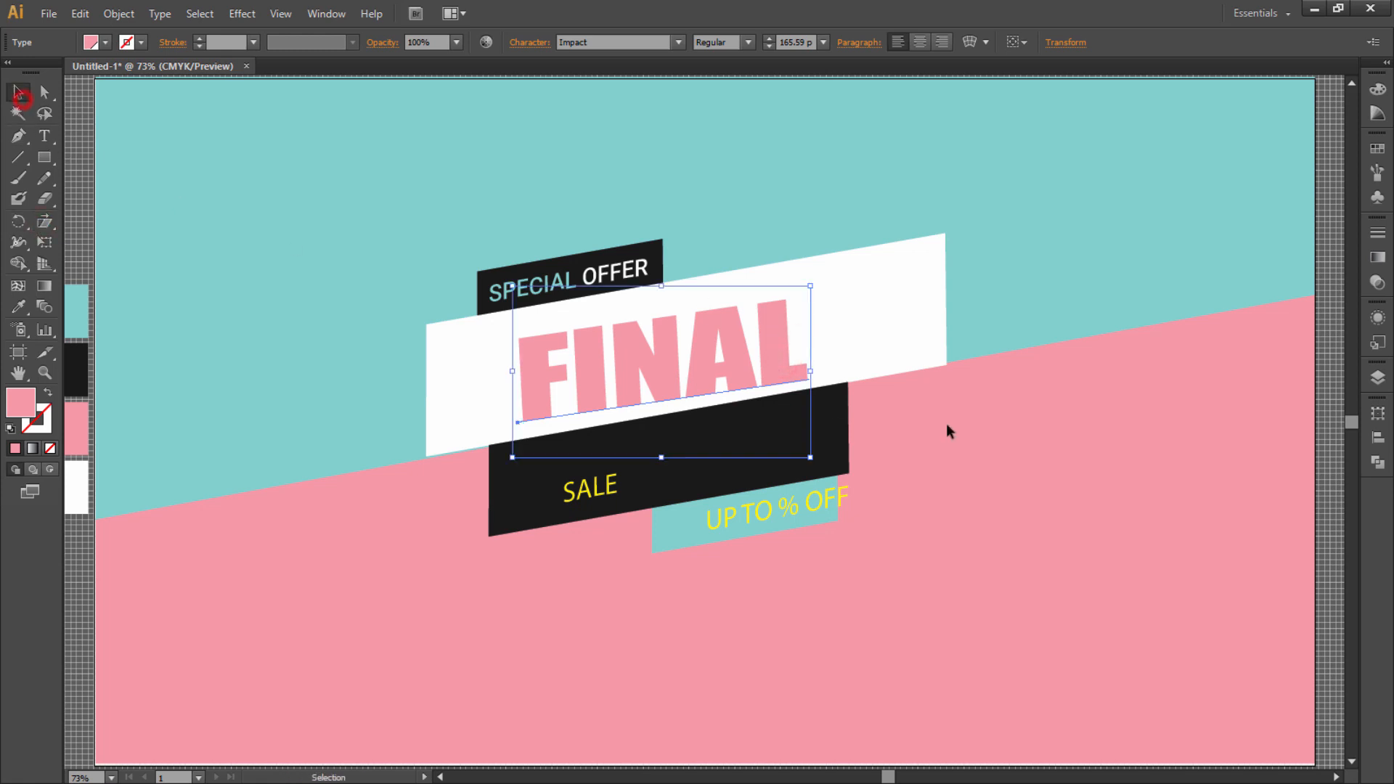
left_click(45, 222)
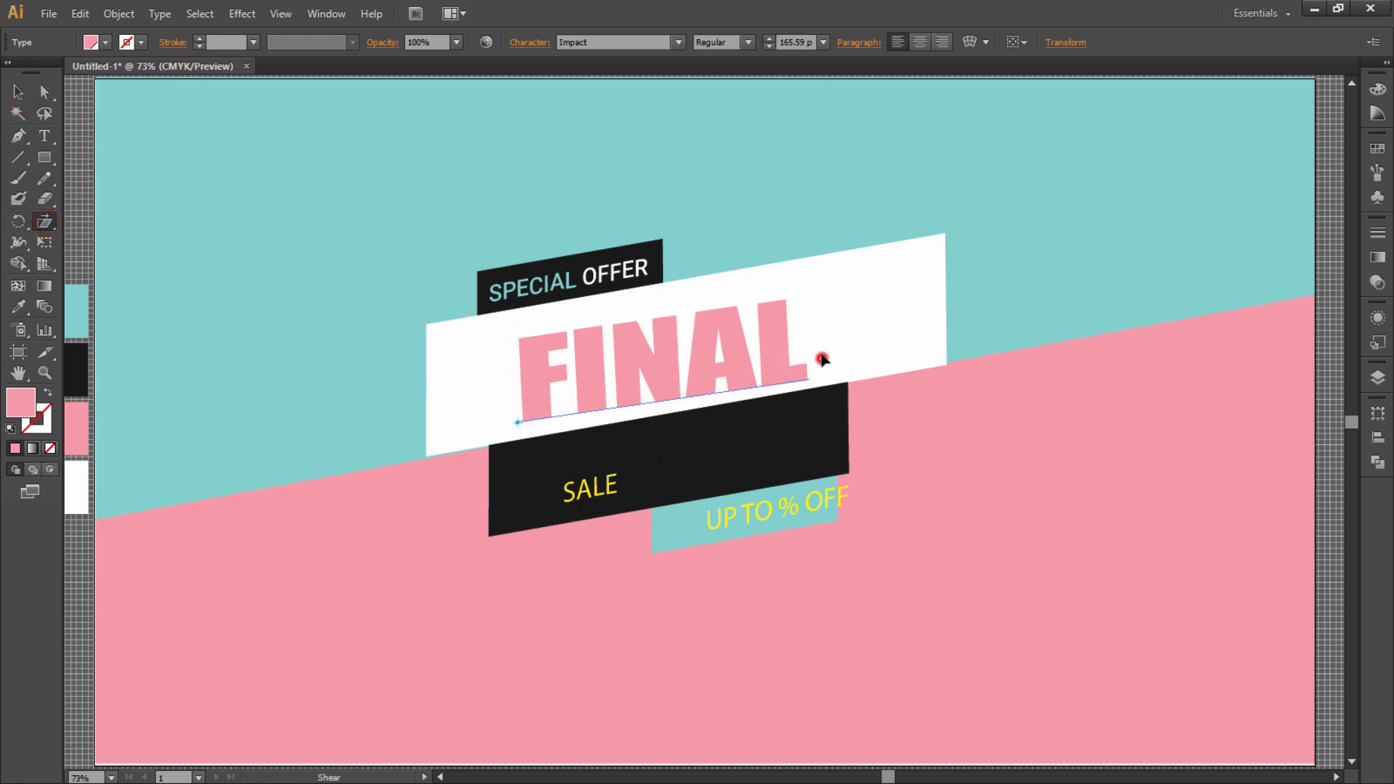
left_click(750, 351)
key("ctrl+z")
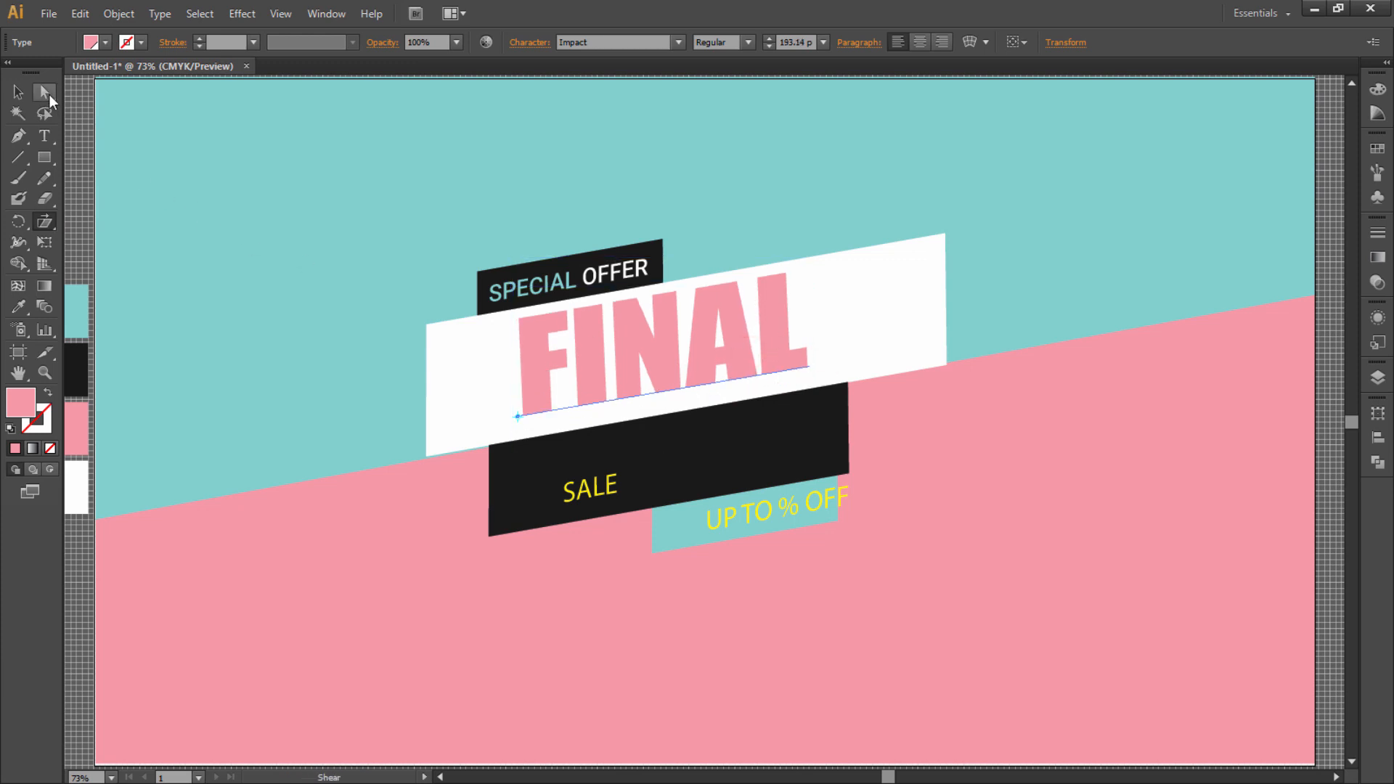
Step: Fine-tune the shear of the FINAL text to match the white banner's slant
left_click(18, 93)
left_click(44, 222)
mouse_move(803, 352)
left_mouse_down()
mouse_move(791, 355)
mouse_move(821, 348)
mouse_move(798, 354)
left_mouse_up()
left_click(18, 92)
Step: Shrink the FINAL text slightly and position it within the height of the white banner
left_click(568, 349)
left_click_drag(711, 361, 705, 361)
left_click_drag(803, 358, 839, 337)
key("ctrl+z")
left_click_drag(730, 346, 724, 352)
left_click_drag(798, 264, 781, 274)
left_click_drag(733, 341, 725, 346)
left_click(890, 412)
Step: Enlarge the SALE text to about 150.5 pt and place it in the middle of the lower black banner
left_click(589, 488)
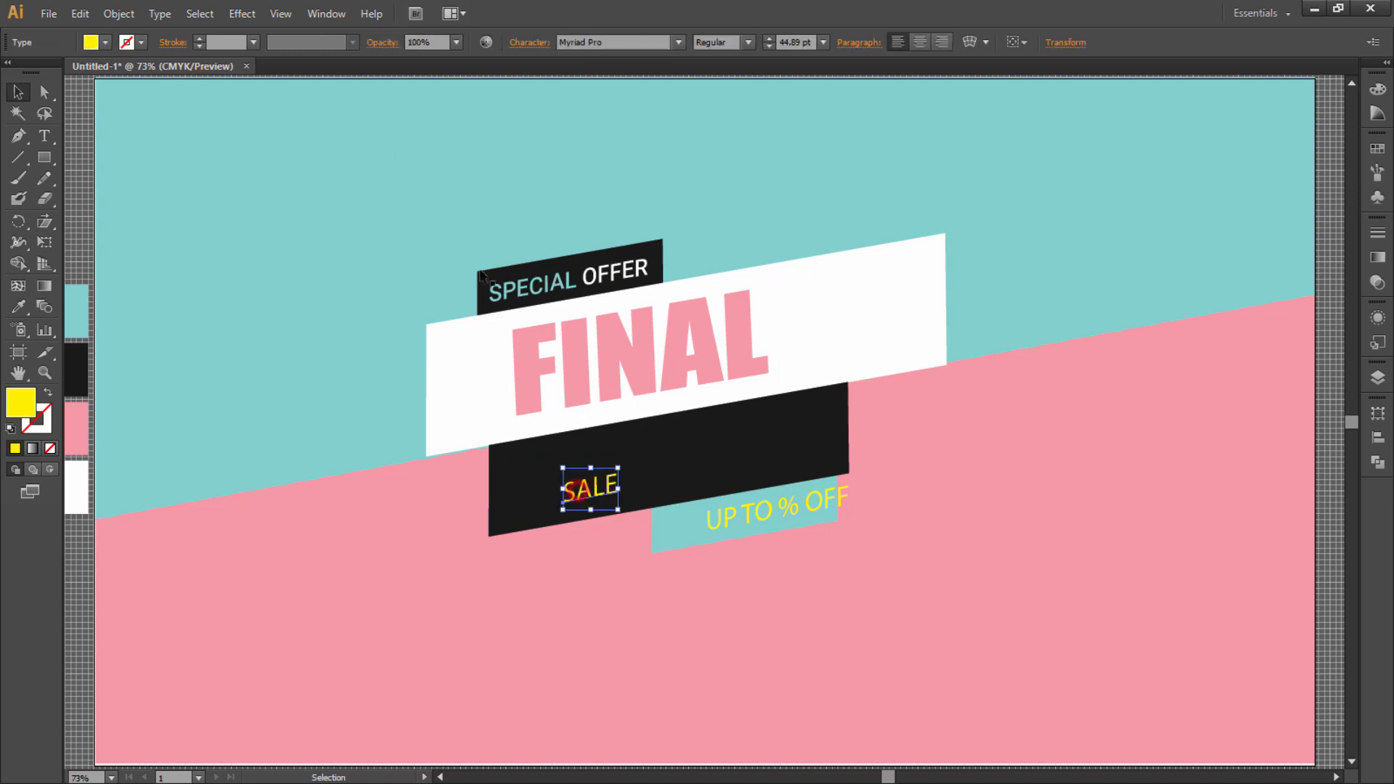
left_click_drag(611, 506, 673, 545)
left_click_drag(656, 494, 728, 457)
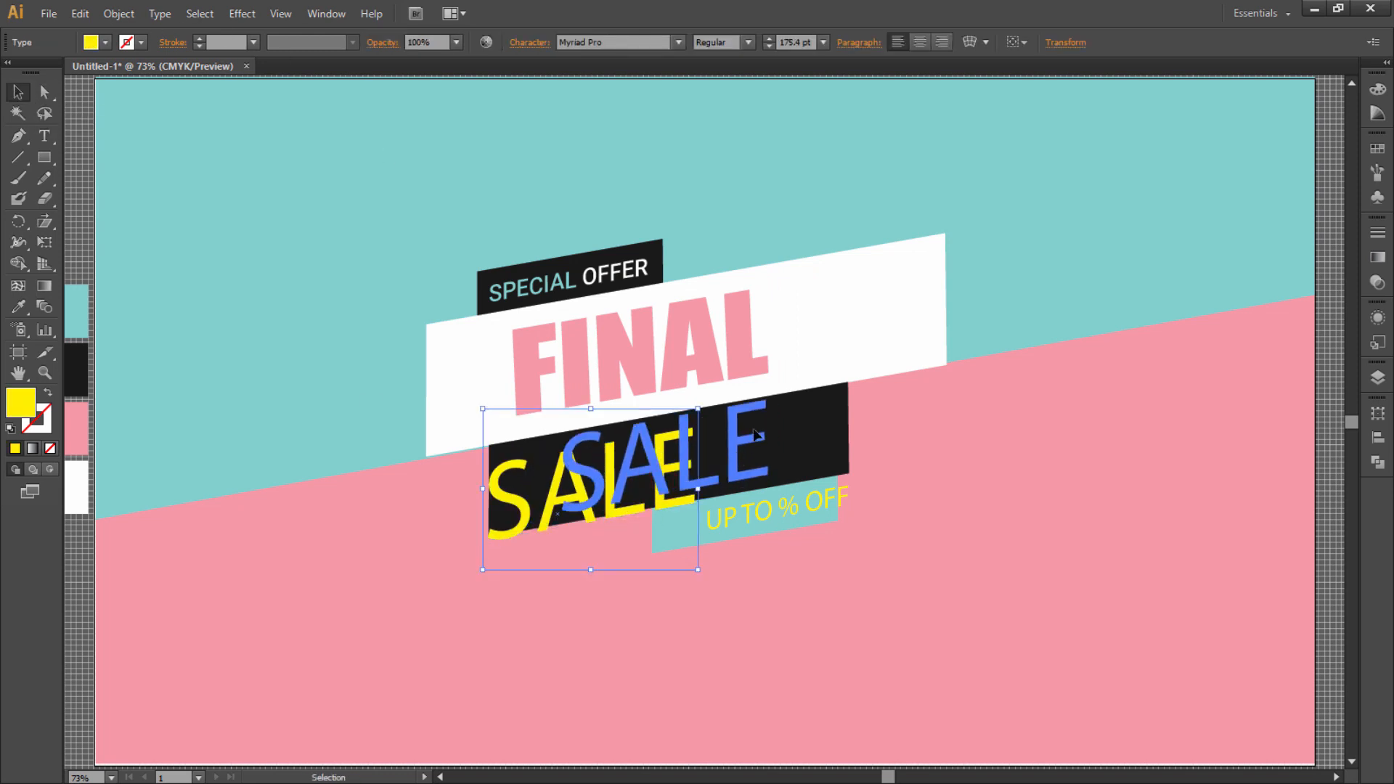
left_click_drag(773, 378, 757, 392)
Step: Try the Myanmar Text and Algerian fonts on the SALE text
left_click(603, 45)
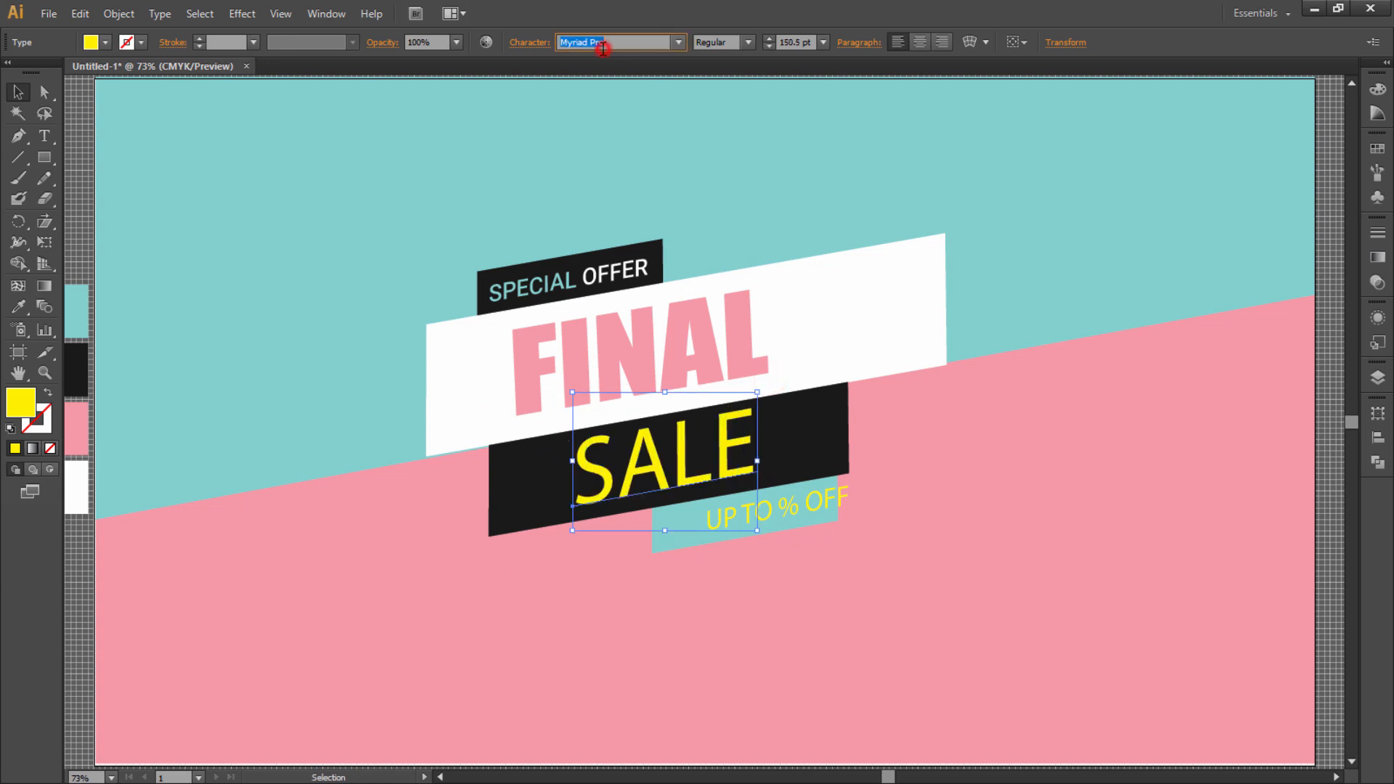
left_click(602, 45)
left_click(606, 45)
left_click(606, 45)
left_click(606, 45)
left_click(606, 45)
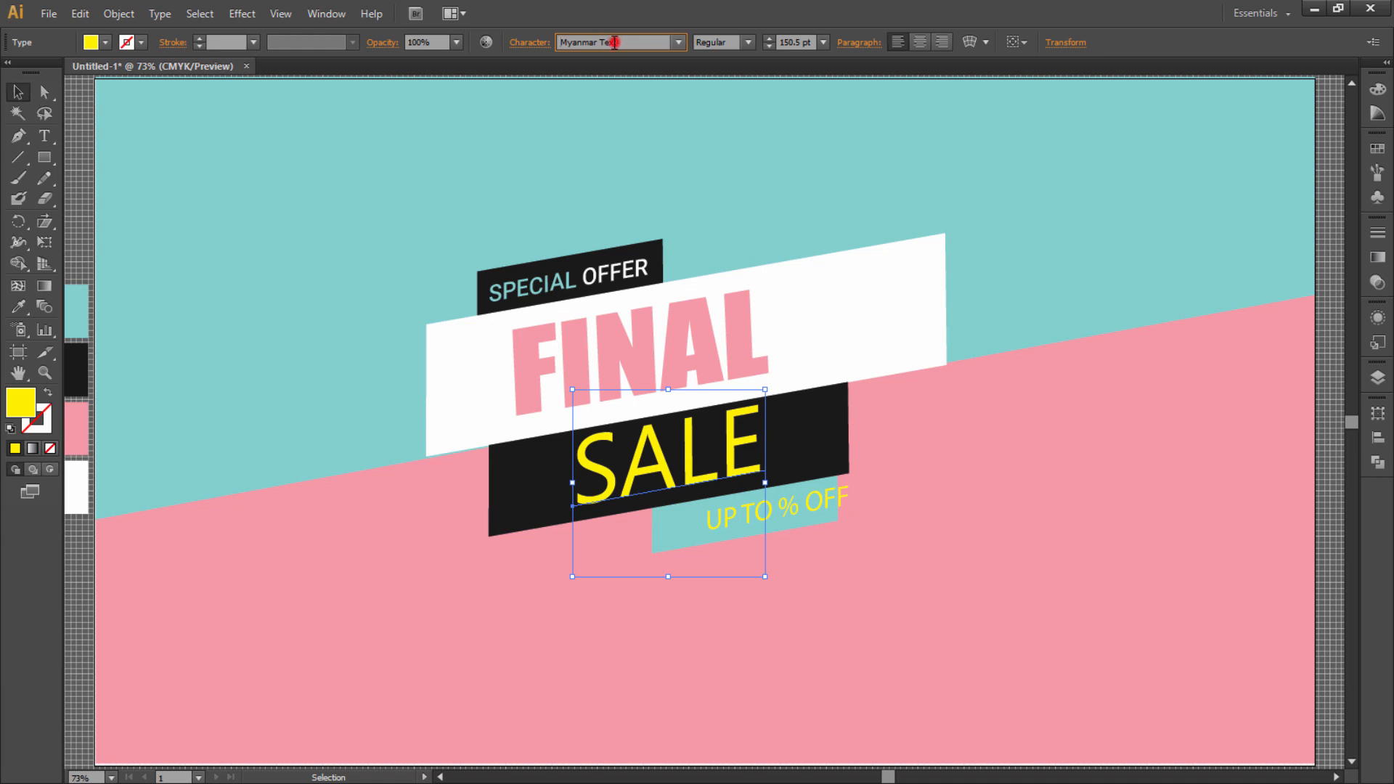
left_click(228, 21)
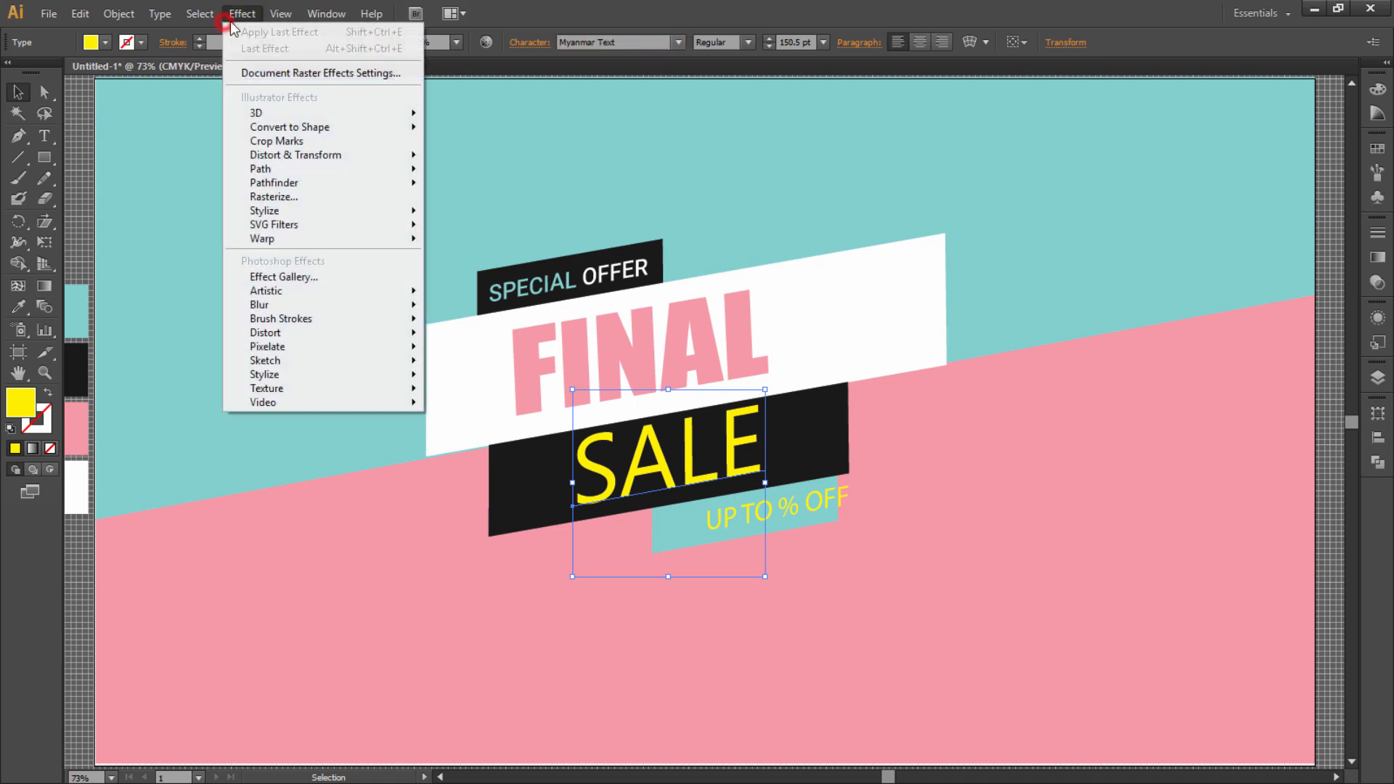
left_click(636, 42)
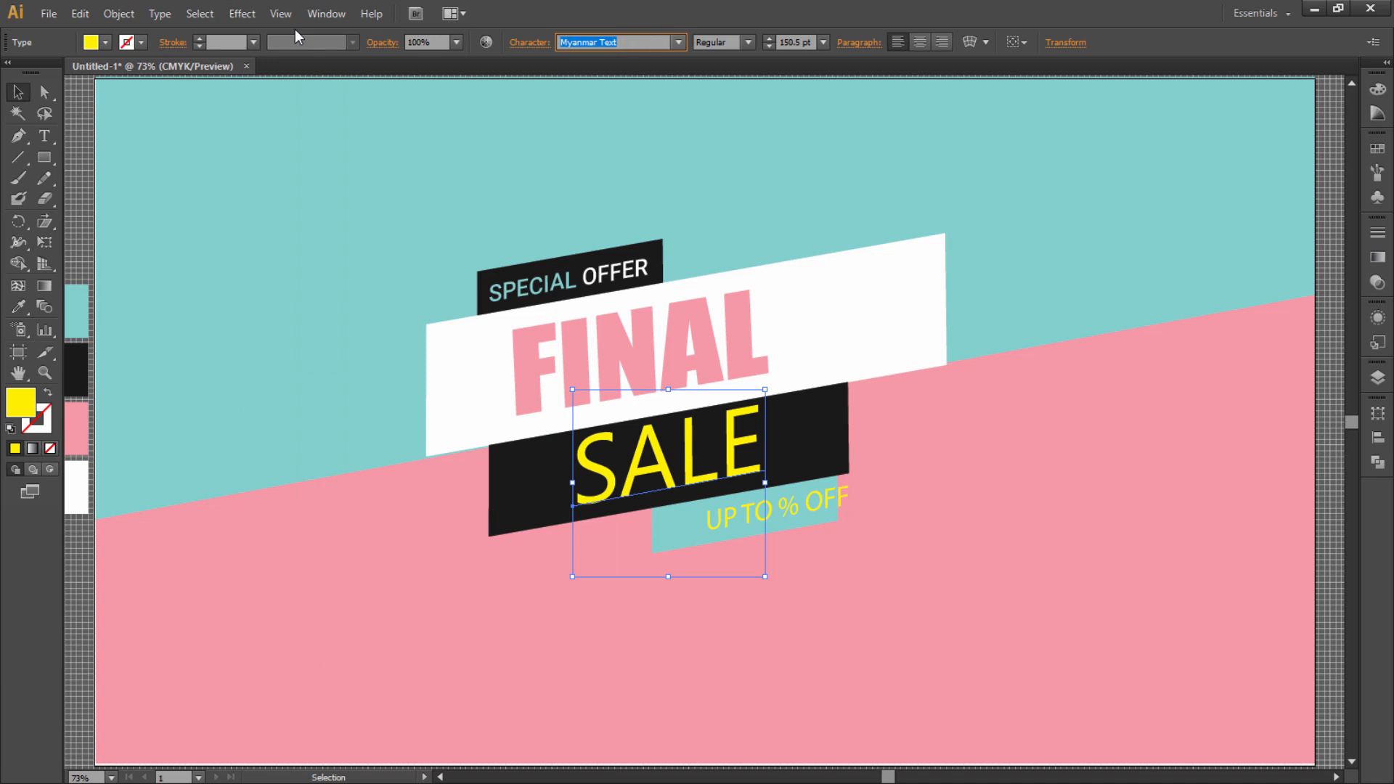
type("Algerian")
key("ctrl+s")
key("Escape")
left_click(600, 41)
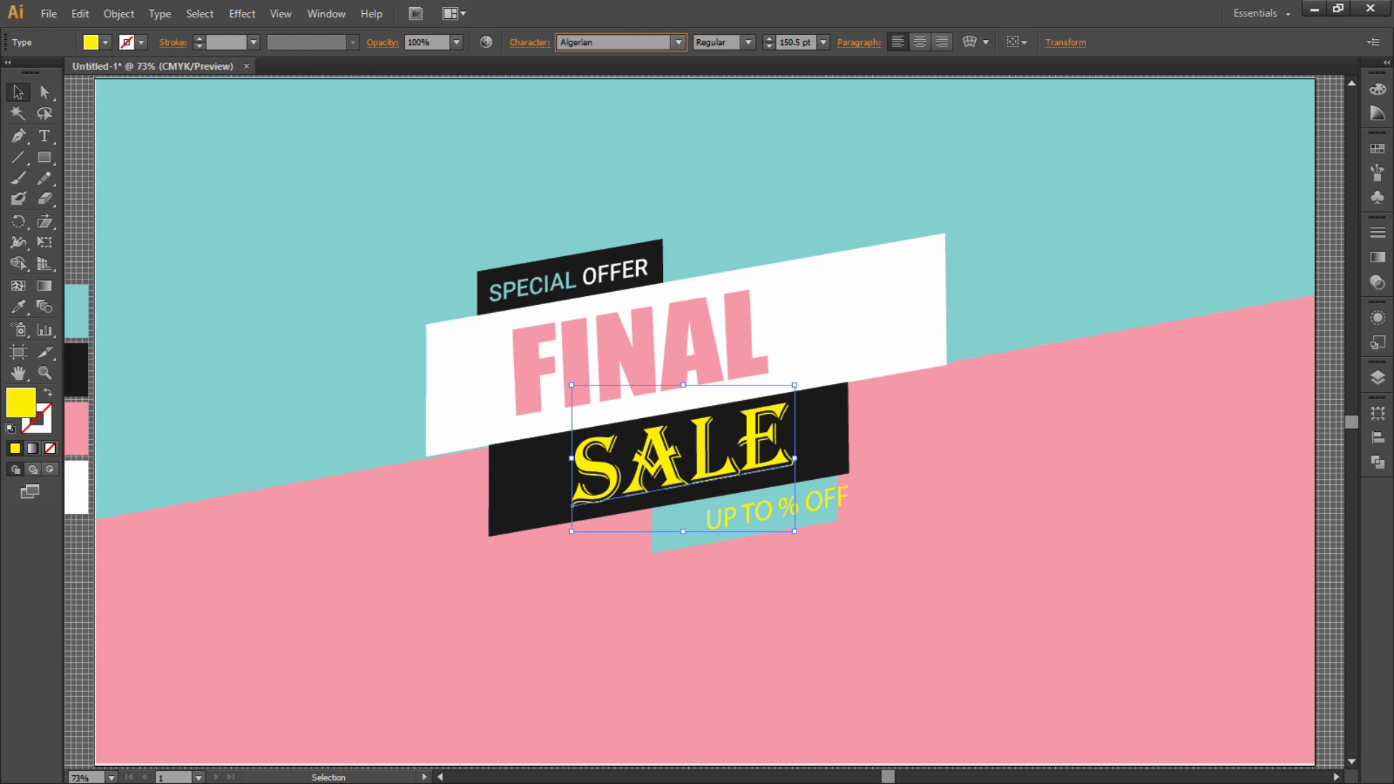
Step: Set the SALE text to the Roboto font in Medium weight
left_click(642, 38)
left_click(677, 42)
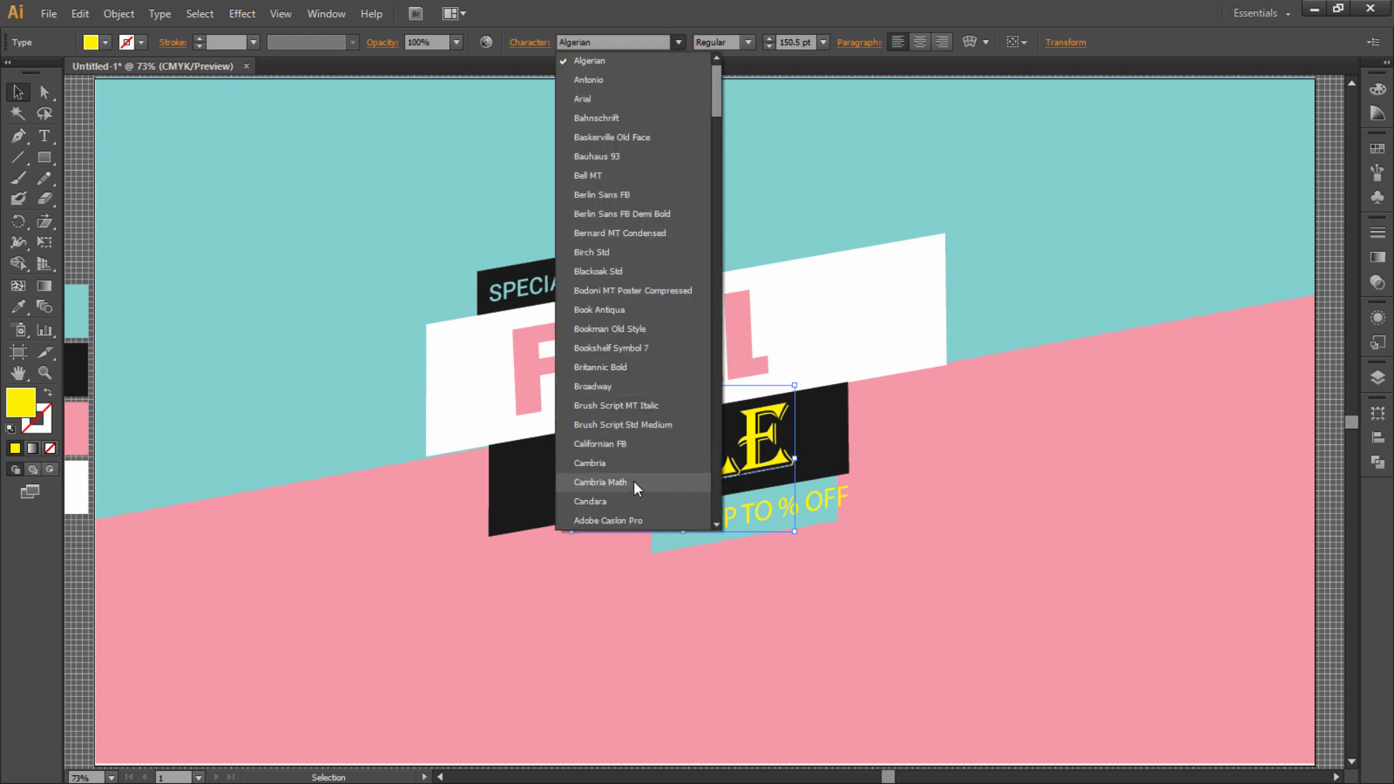
scroll(635, 373, "down", 20)
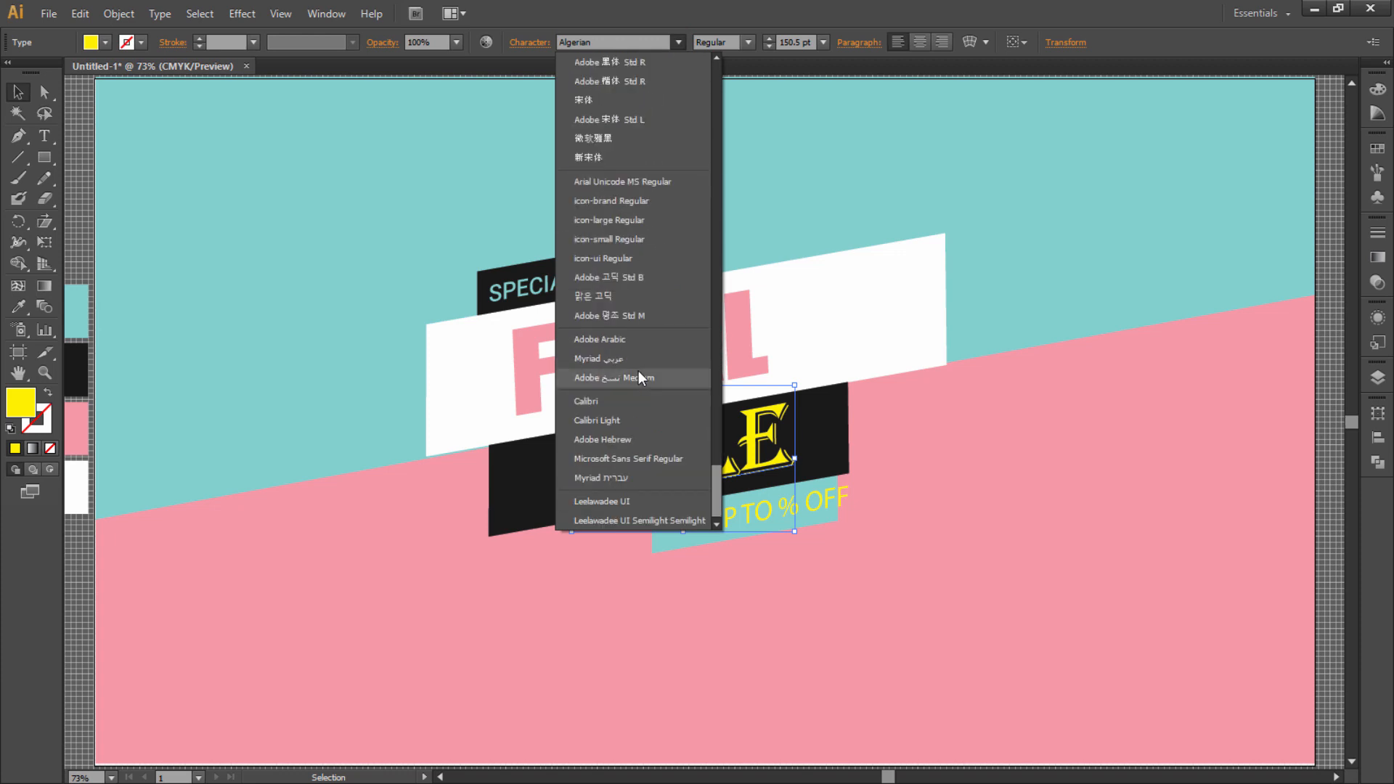
scroll(638, 370, "up", 20)
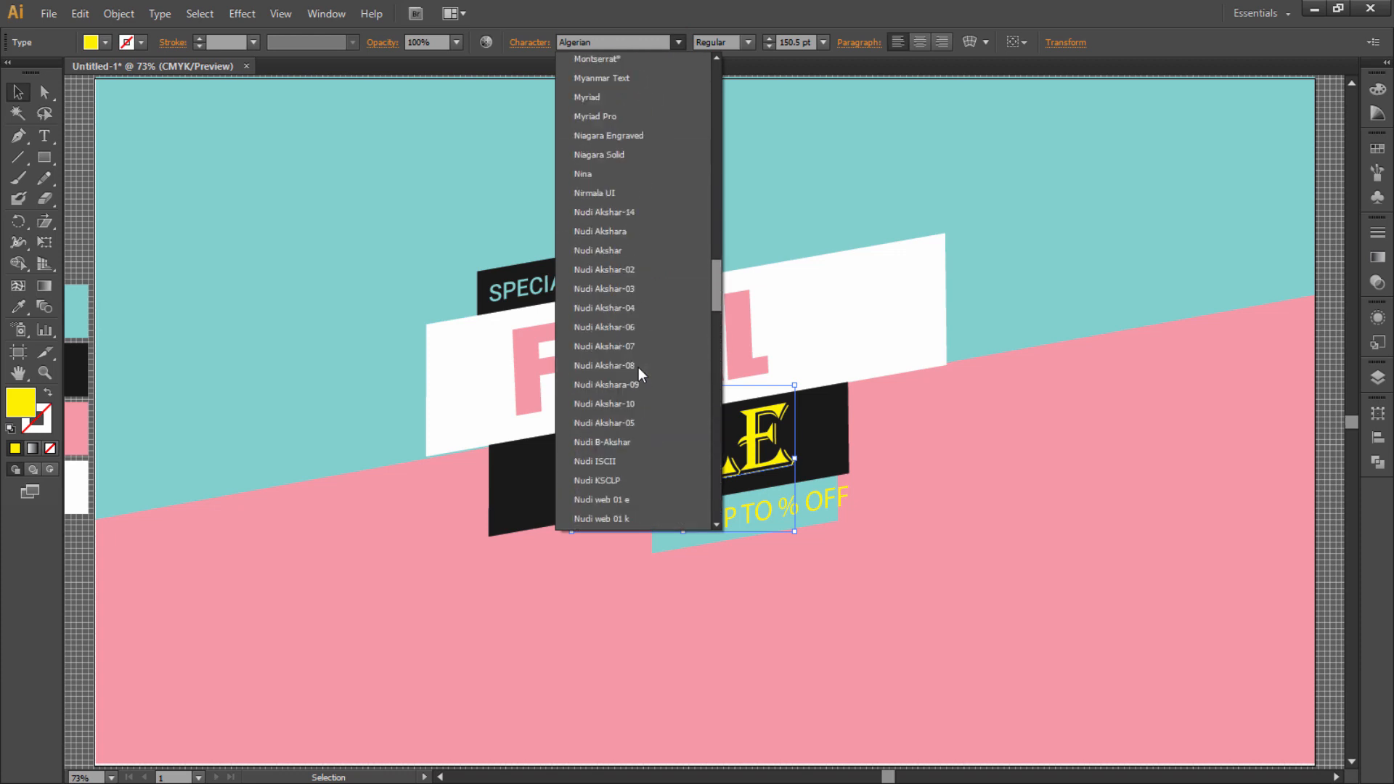
scroll(638, 368, "up", 3)
scroll(638, 367, "down", 12)
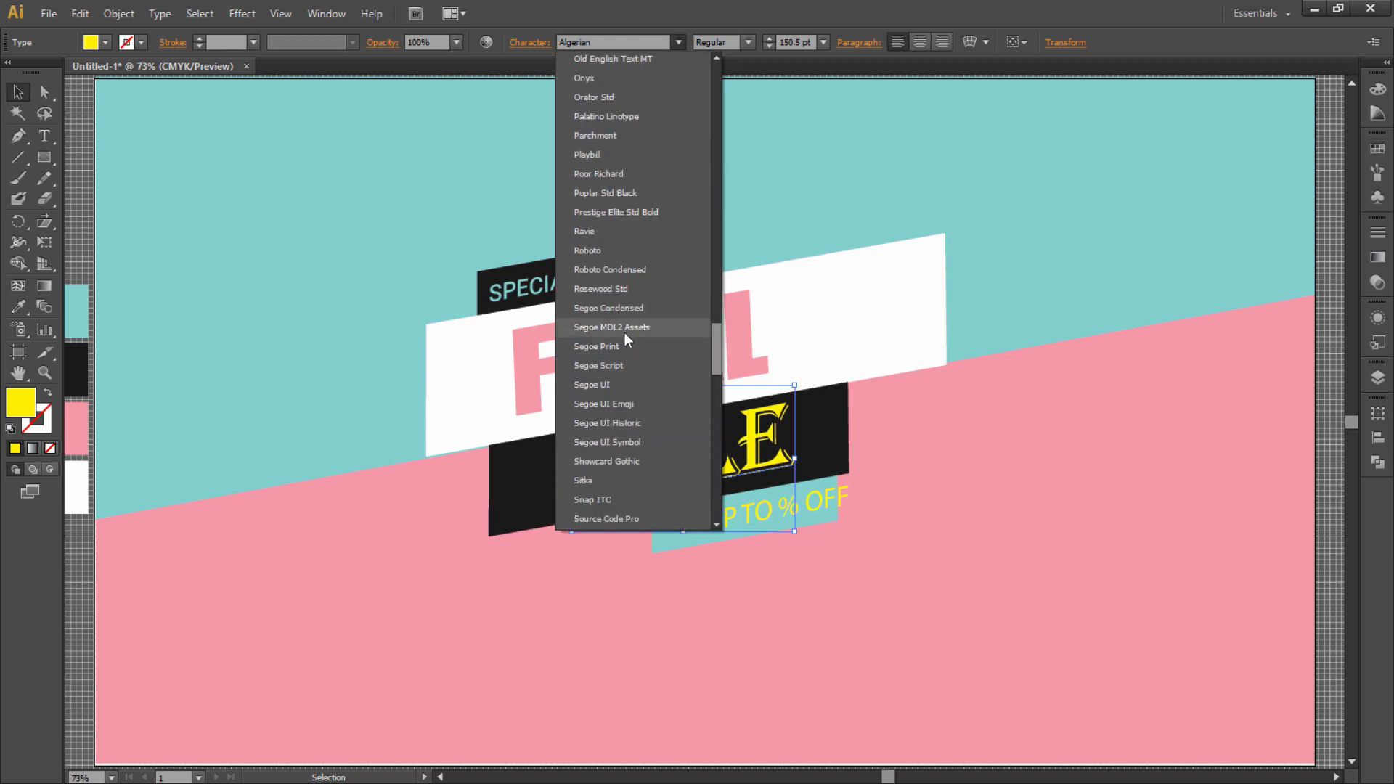
left_click(630, 252)
left_click(748, 42)
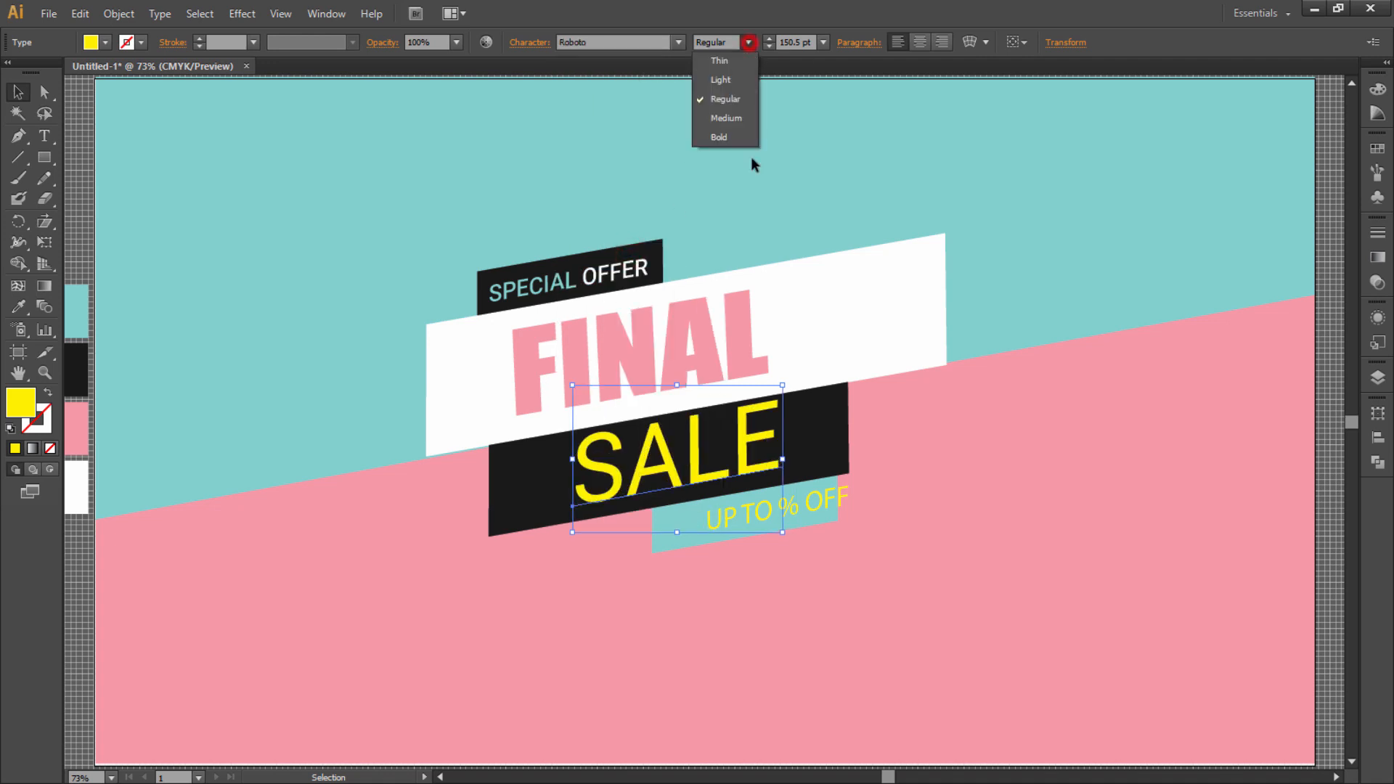
left_click(726, 117)
Step: Move the UP TO % OFF text so it sits inside the small teal banner
left_click(823, 502)
left_click(823, 501)
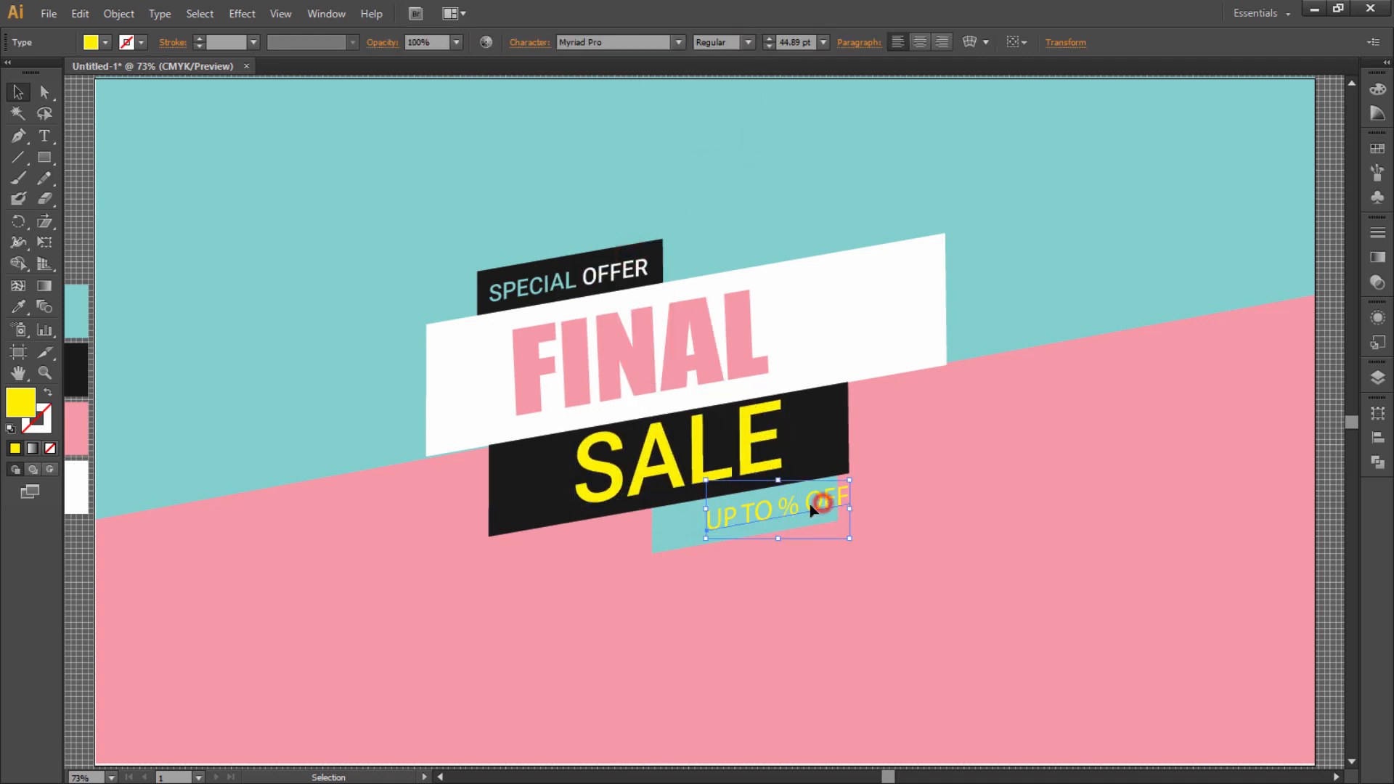
left_click_drag(812, 506, 783, 512)
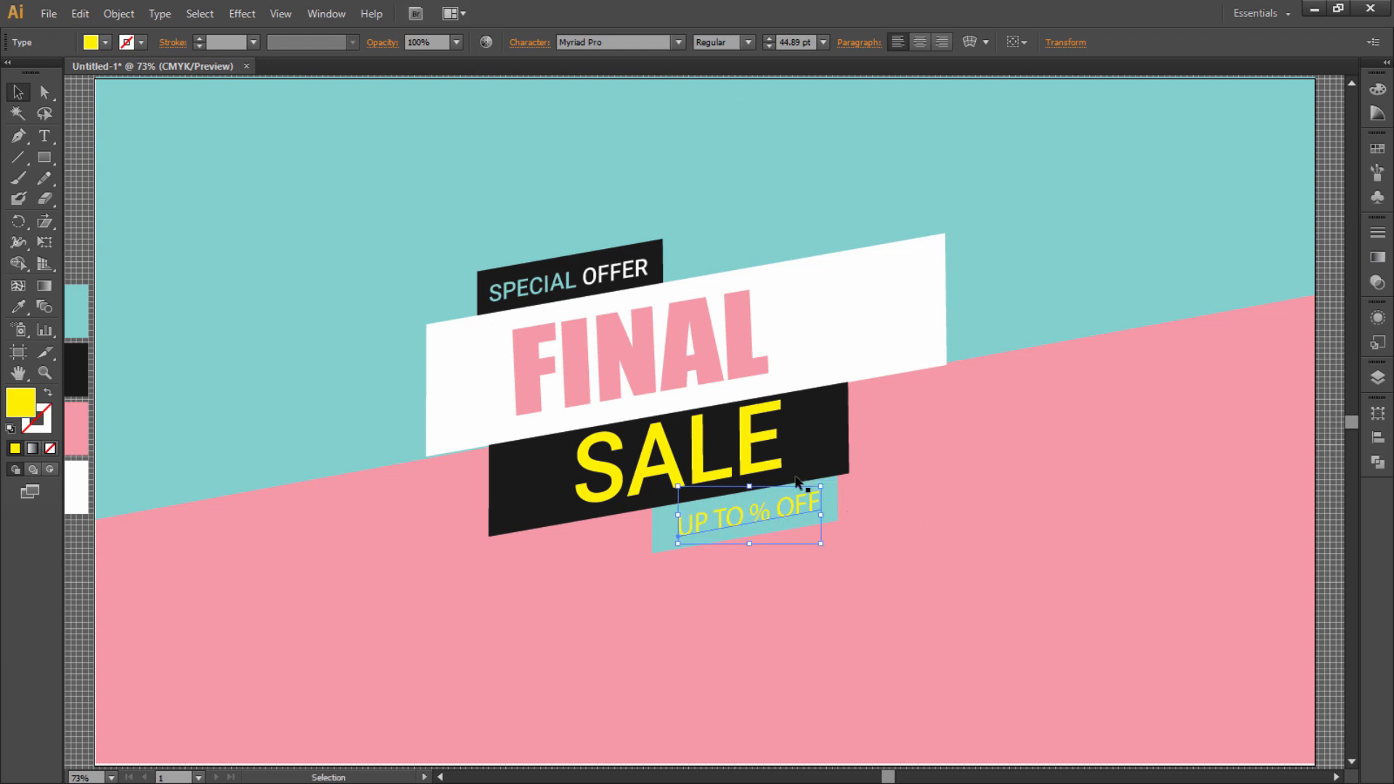
Step: Set the UP TO % OFF text to the Roboto Condensed font in Bold weight
left_click(626, 48)
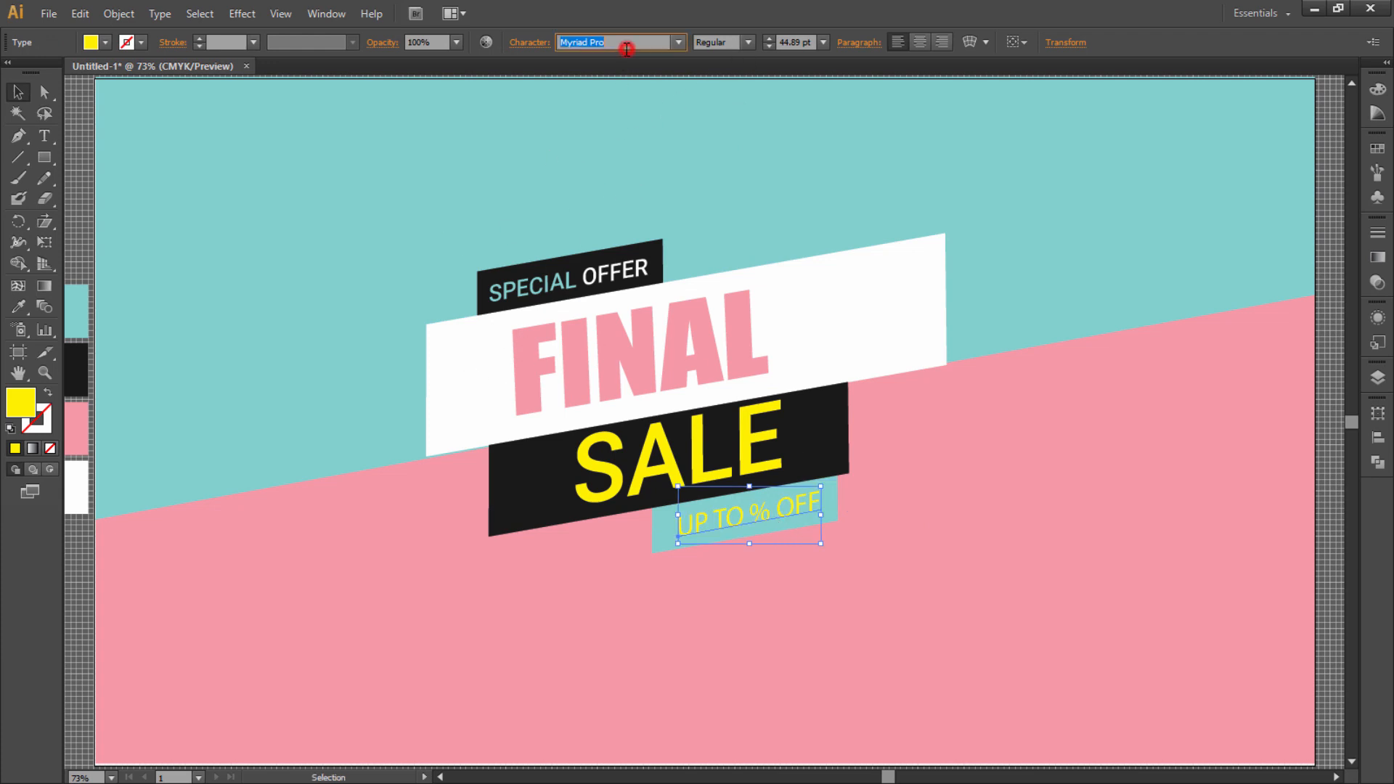
left_click(678, 42)
scroll(618, 431, "down", 10)
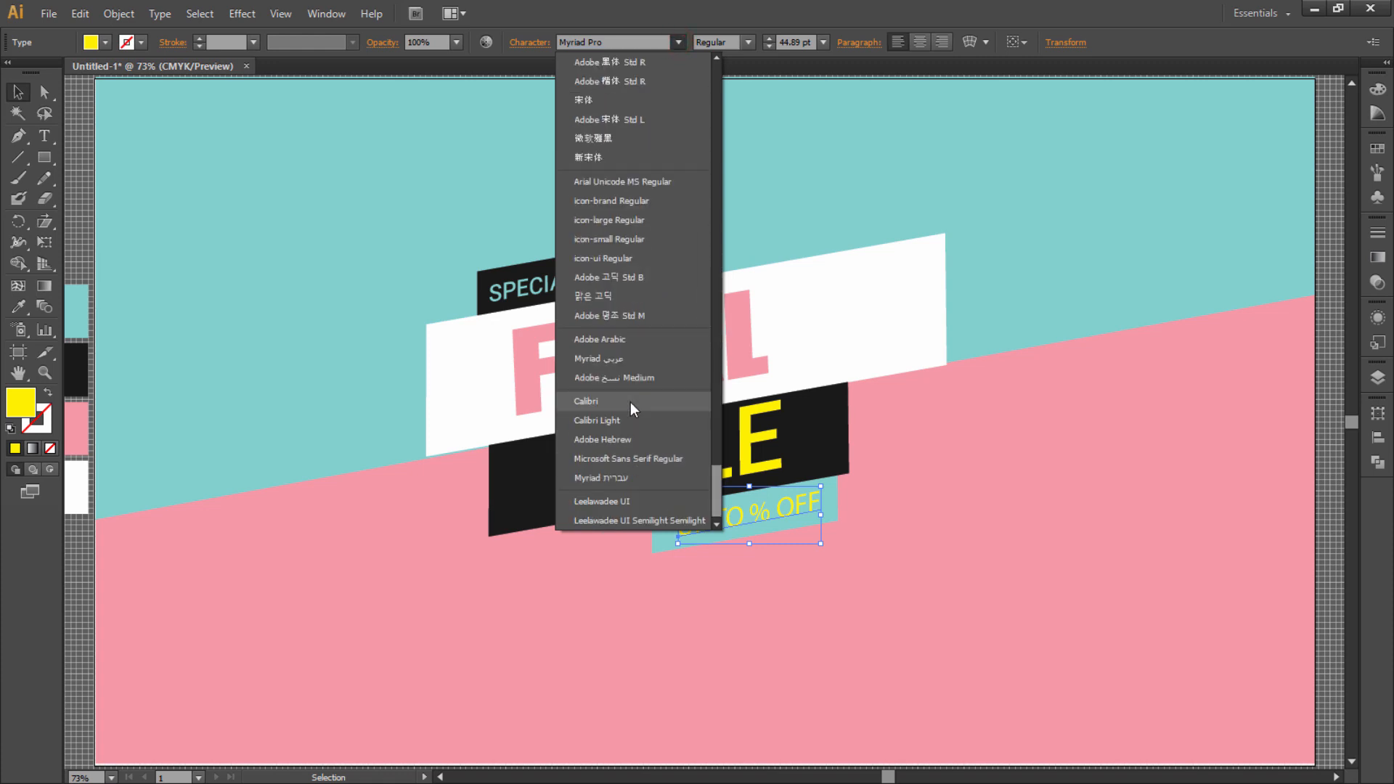
scroll(630, 403, "down", 15)
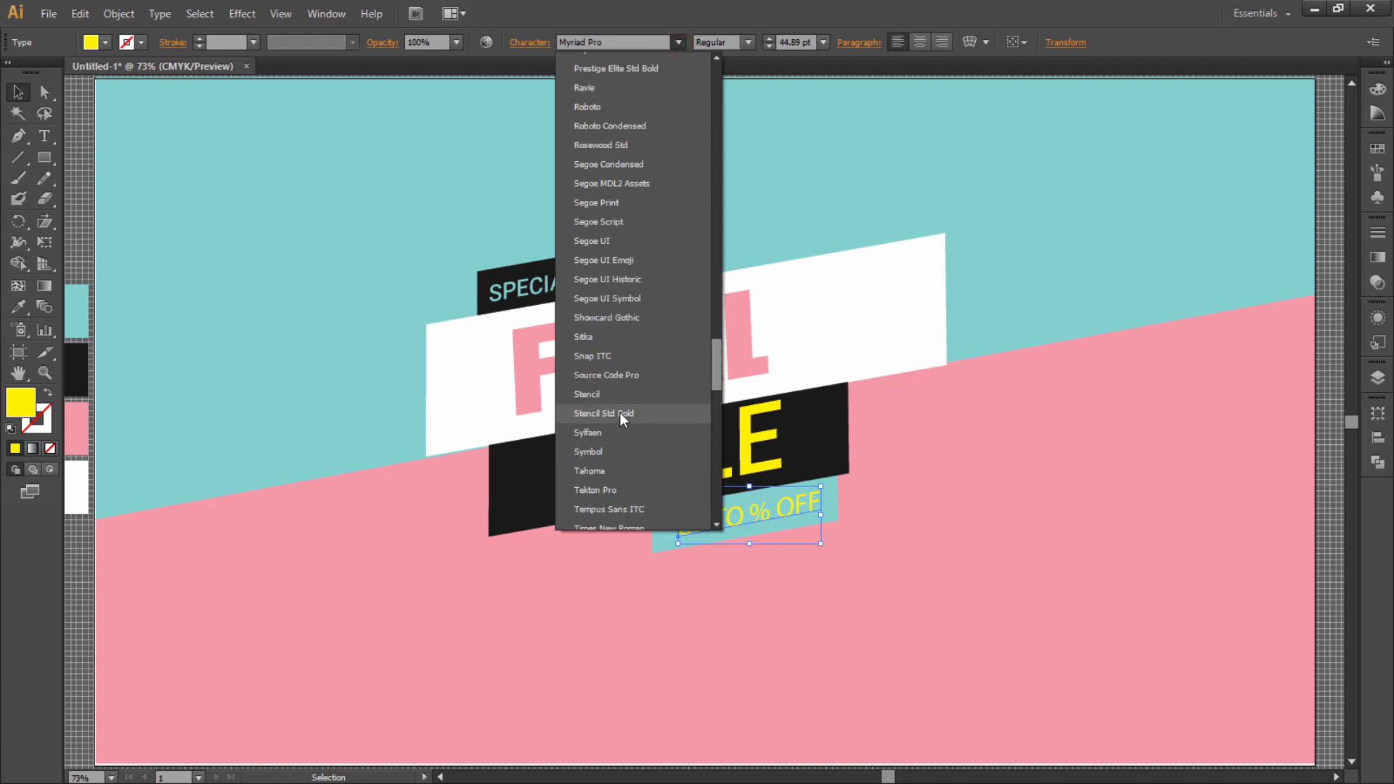
left_click(608, 123)
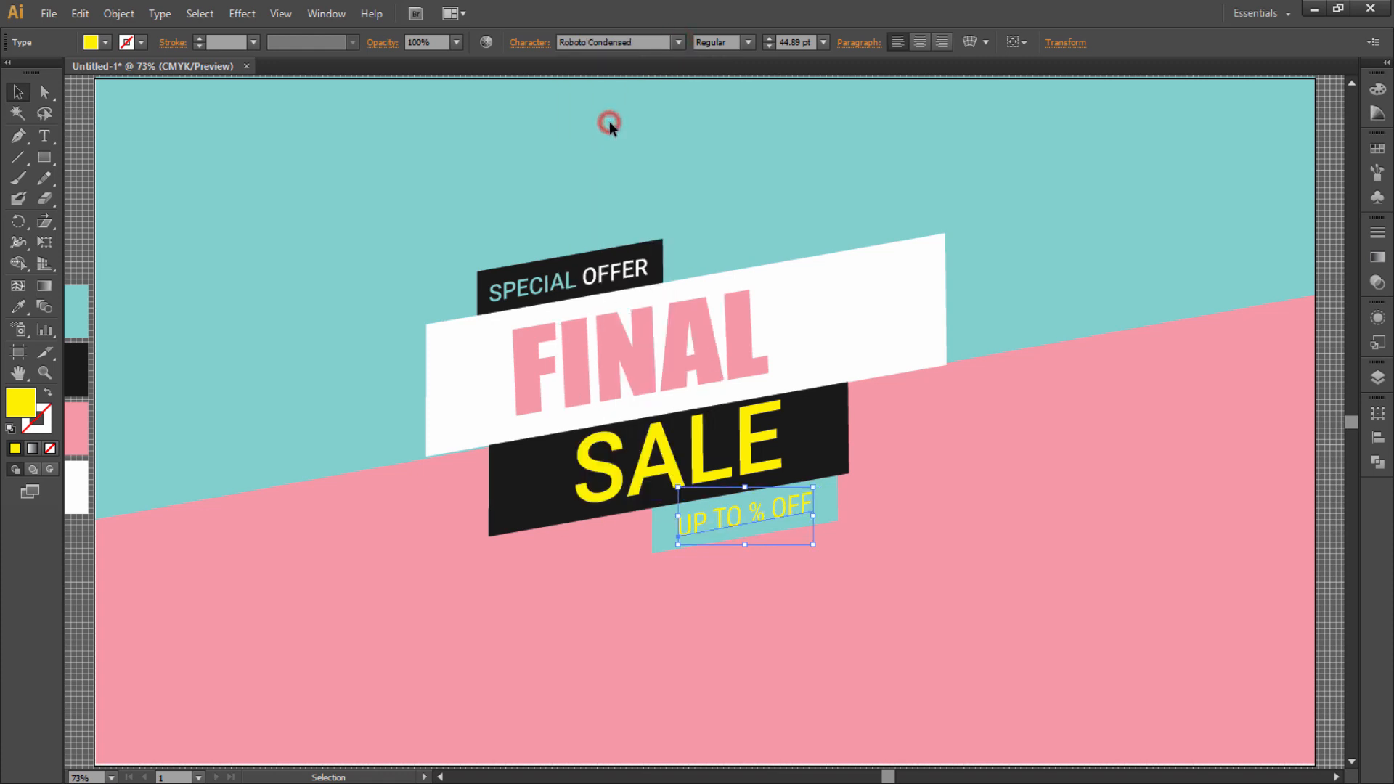
left_click(746, 42)
left_click(735, 136)
Step: Select all the characters of the SALE text and fill them with white
left_click(44, 135)
left_click_drag(581, 457, 833, 332)
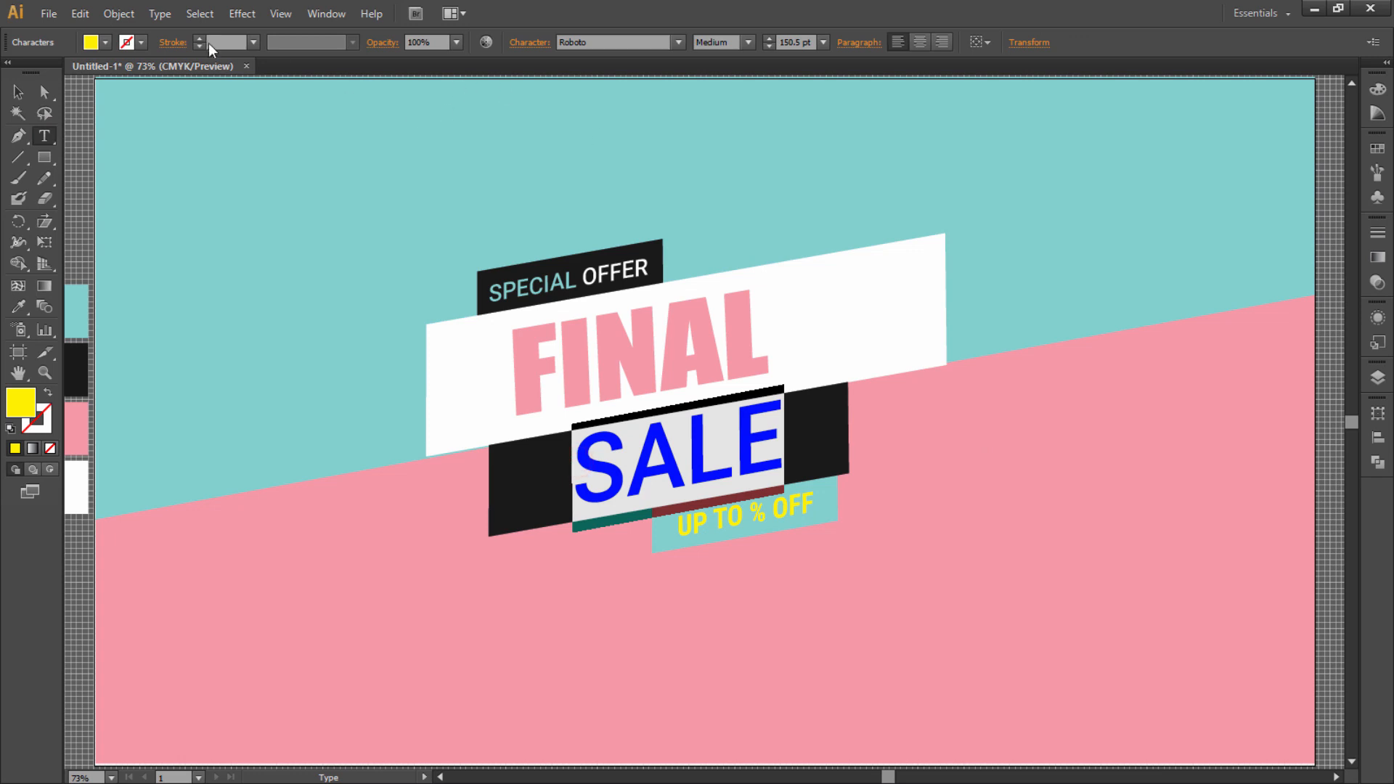
left_click(105, 42)
left_click(36, 72)
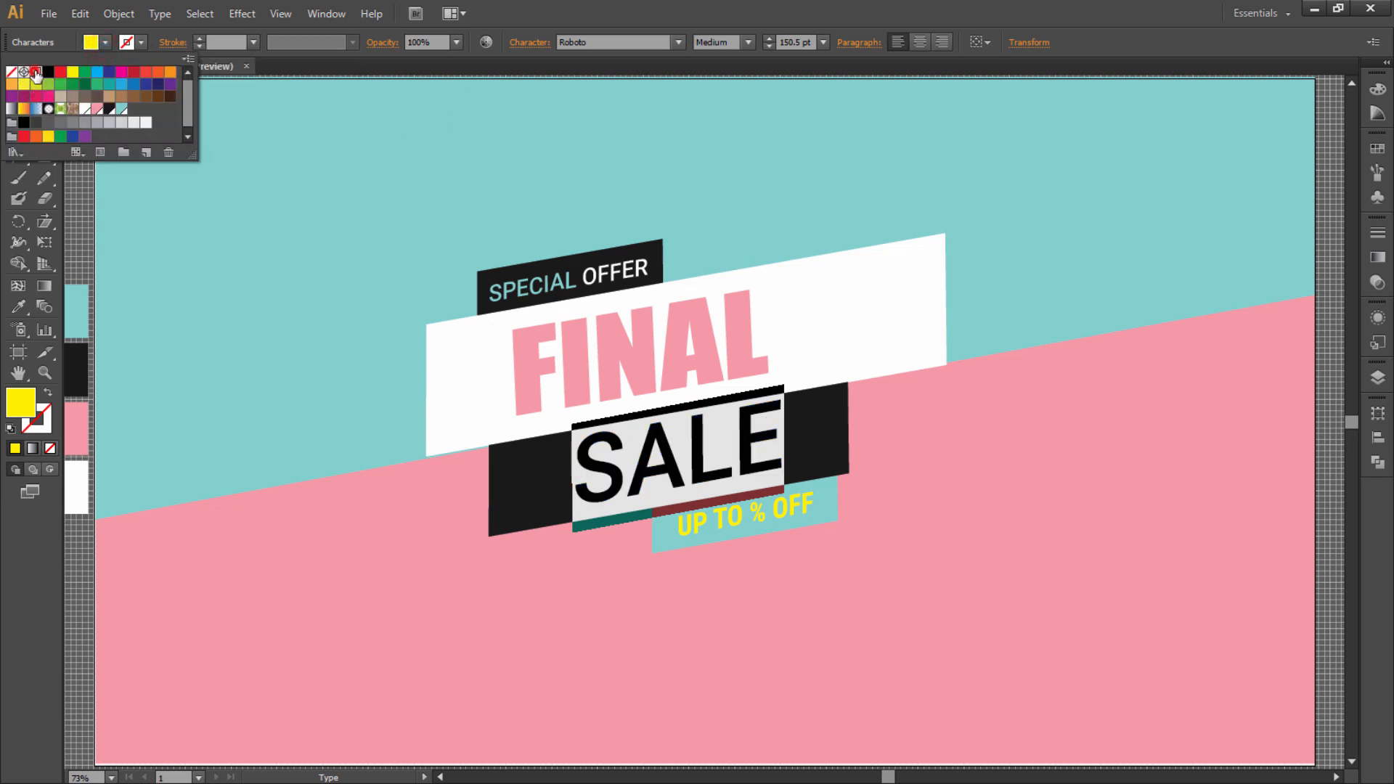
Step: Insert 50 before the percent sign so the teal banner's text reads UP TO 50% OFF
double_click(697, 521)
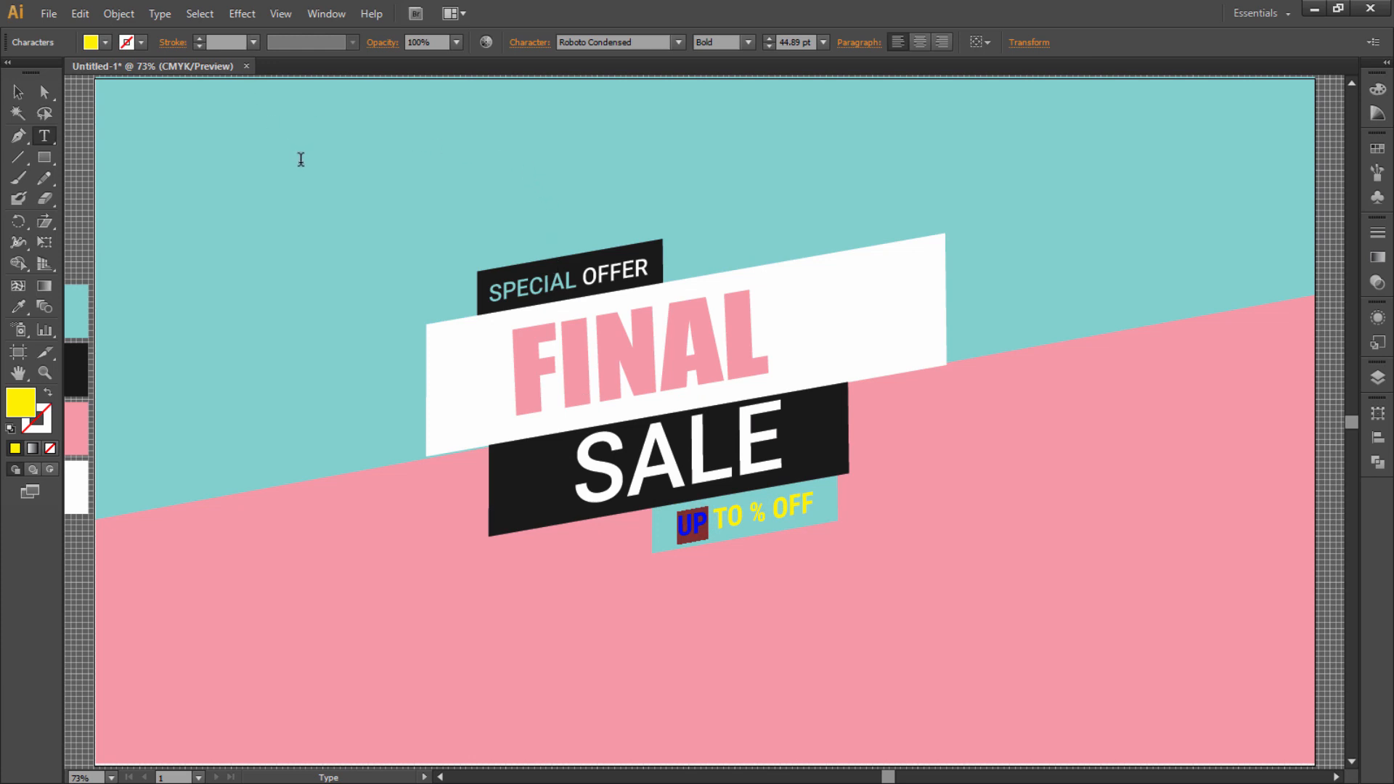
left_click(746, 513)
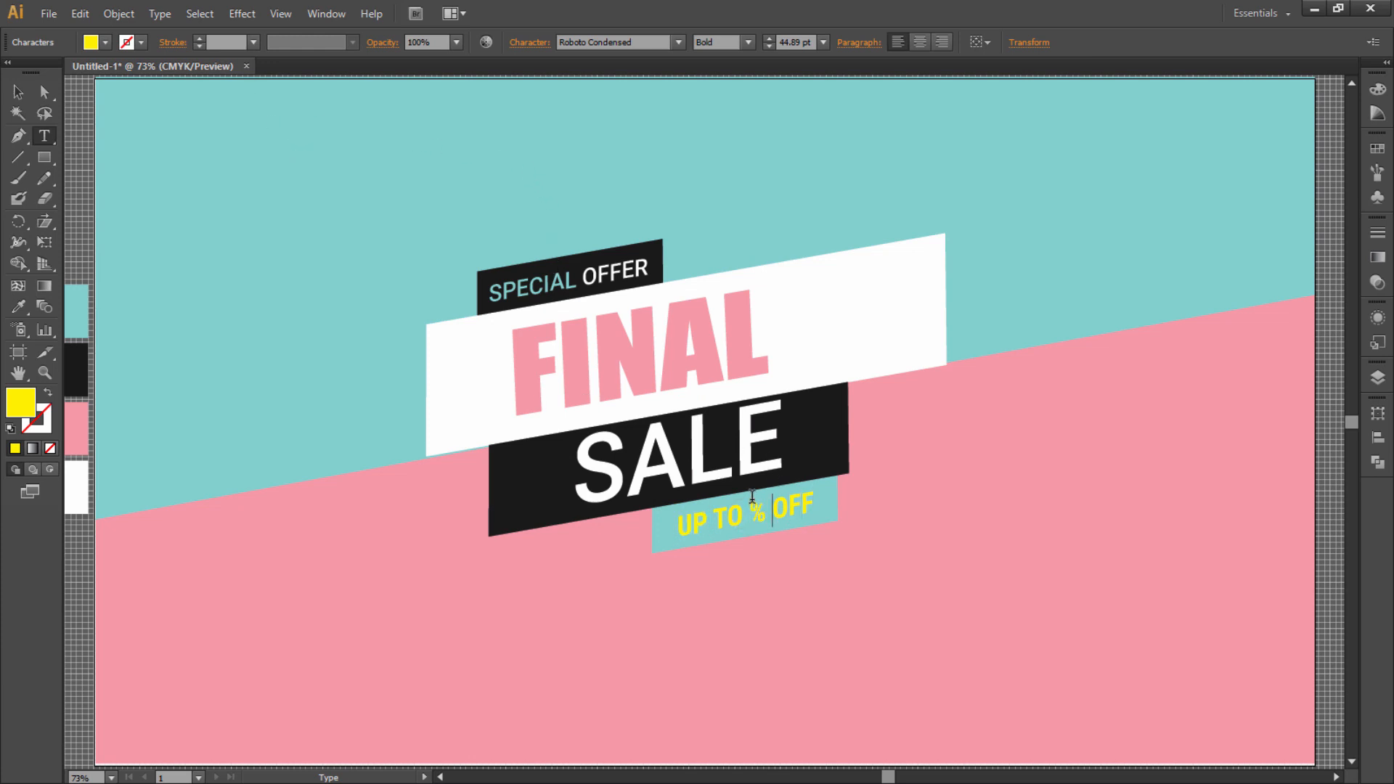
type("50")
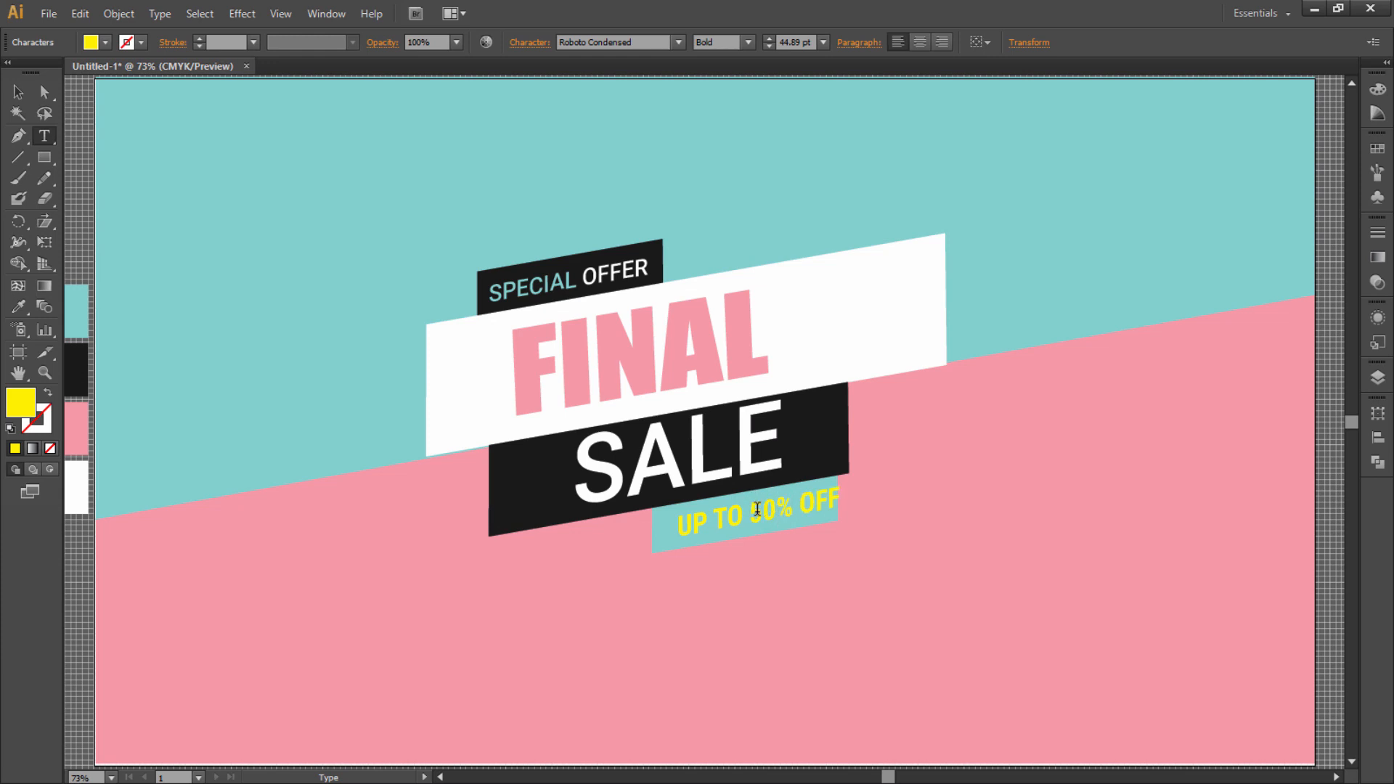
Step: Set the words UP TO and OFF in the small teal banner to Regular weight, leaving 50% bold
left_click_drag(742, 511, 677, 528)
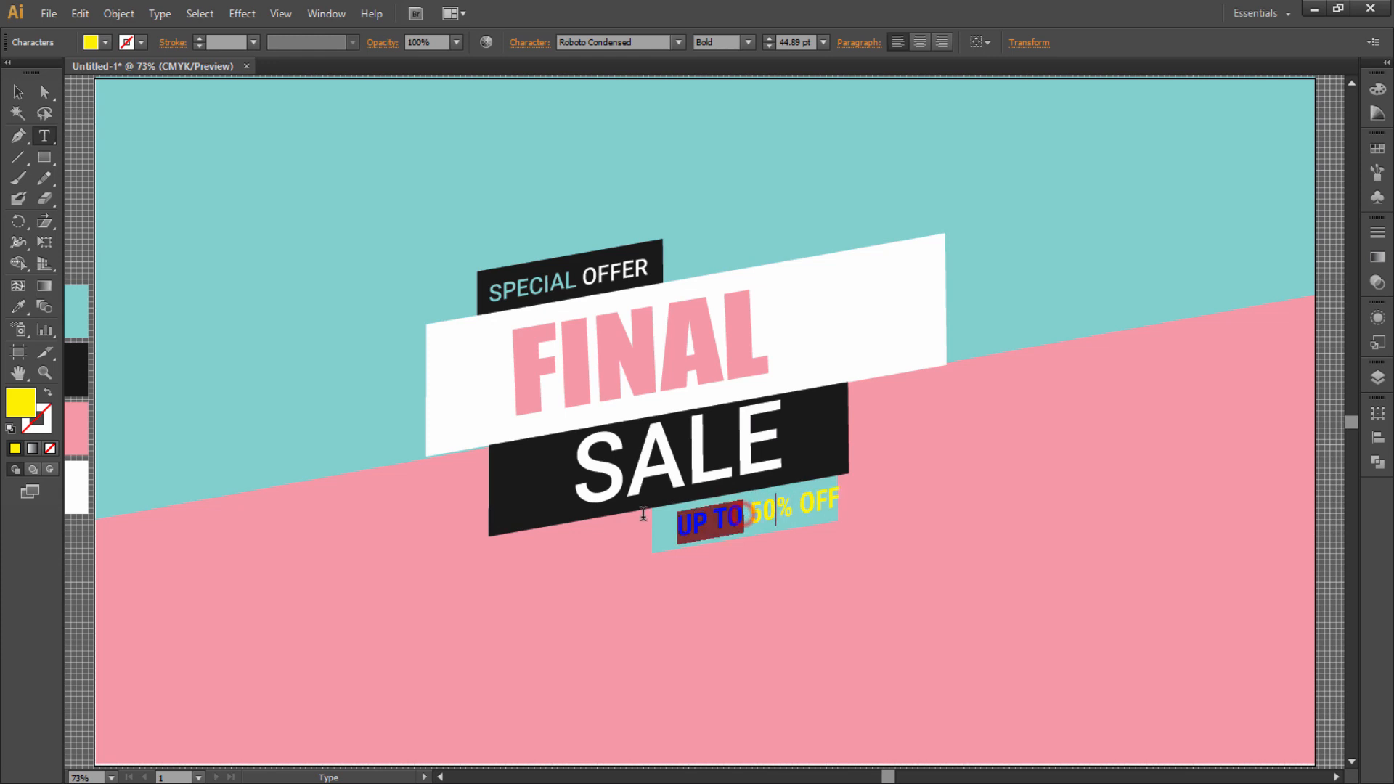
left_click(747, 42)
left_click(742, 103)
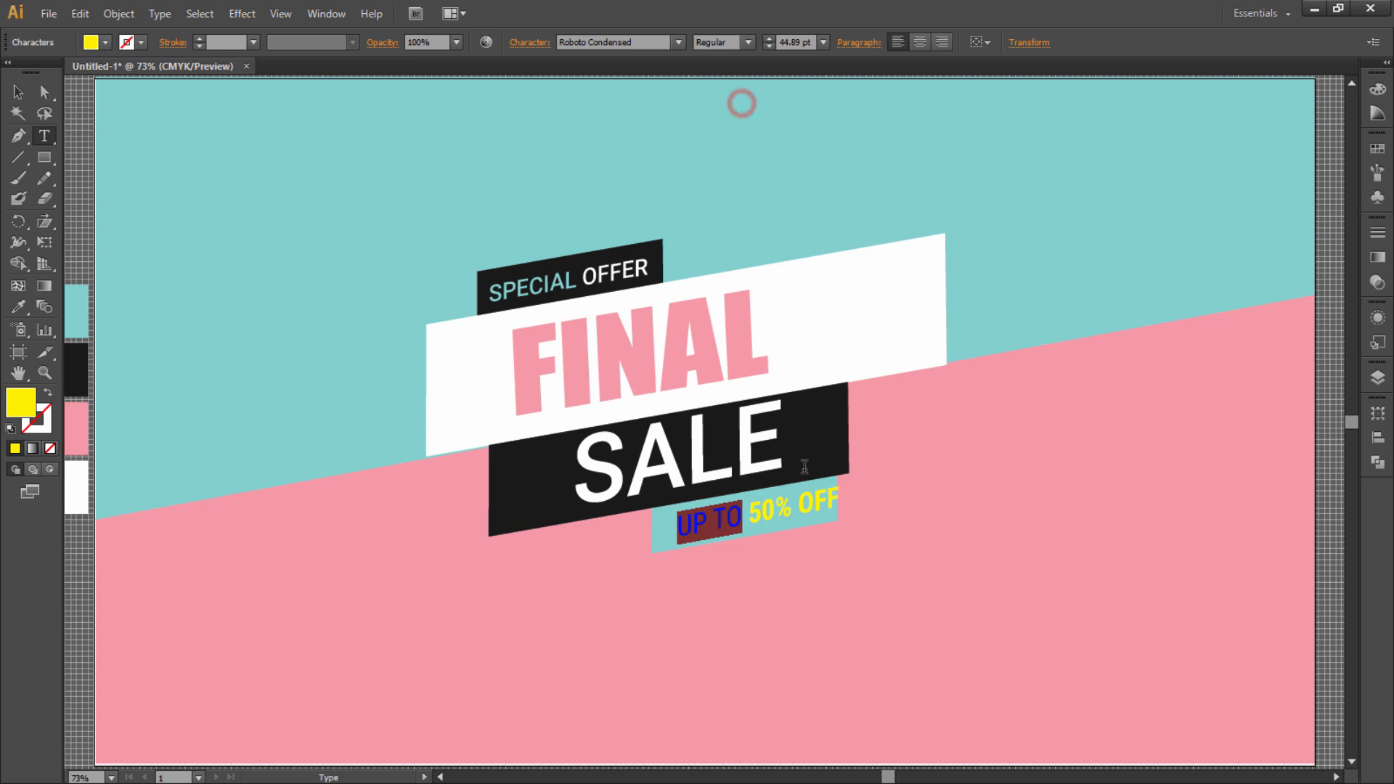
left_click_drag(841, 490, 796, 509)
left_click(748, 42)
left_click(737, 98)
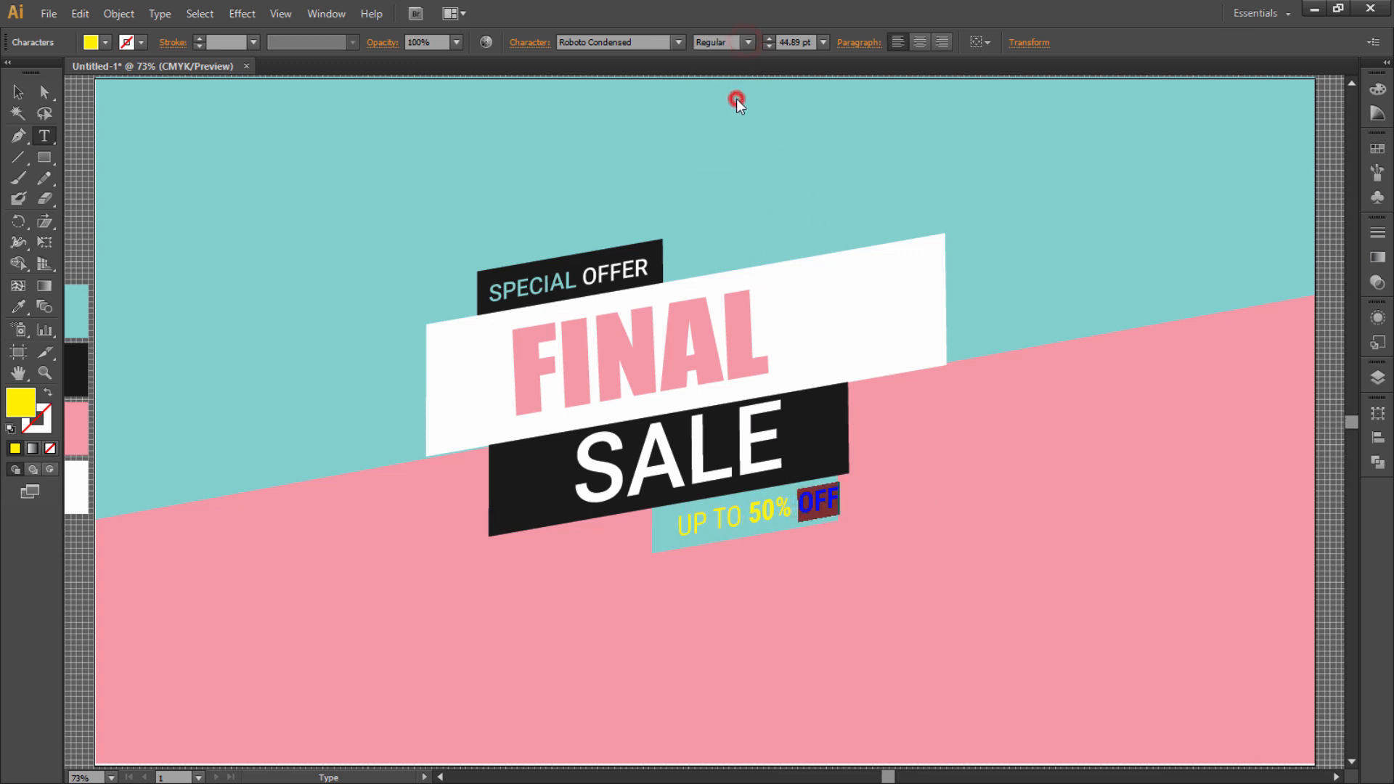
Step: Fill all the characters of the UP TO 50% OFF text with white
left_click_drag(676, 522, 905, 492)
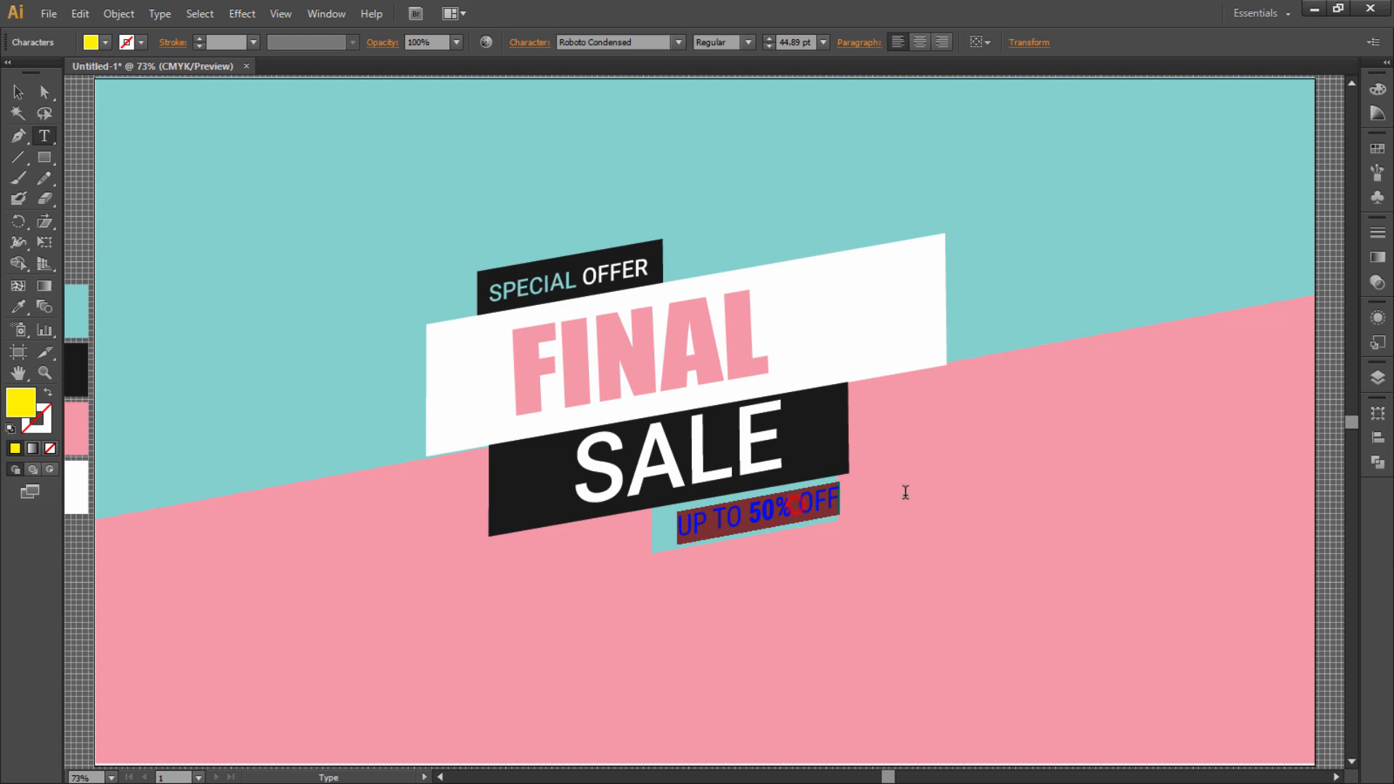
left_click(752, 513)
left_click_drag(667, 521, 839, 501)
left_click(105, 41)
left_click(35, 74)
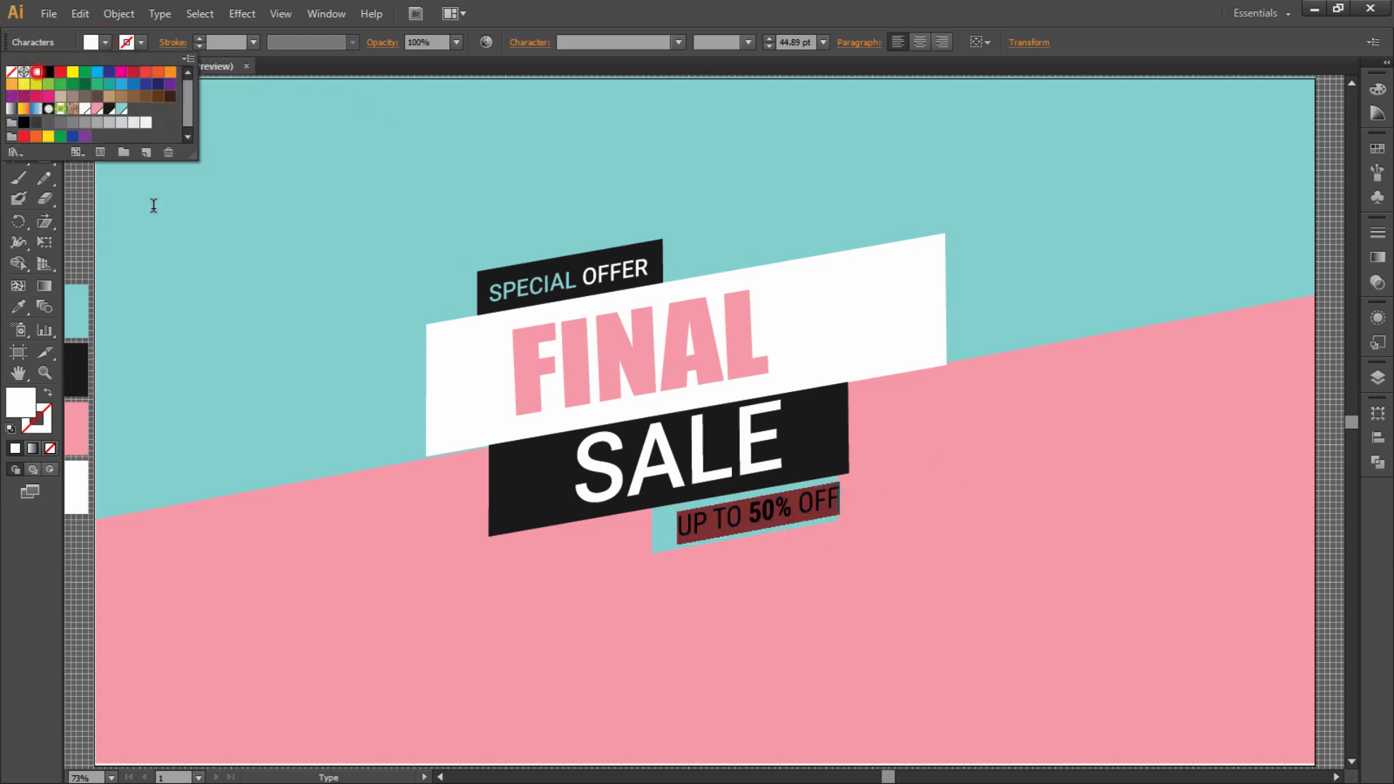
Step: Fill only the characters 50% in the teal banner's text with black
left_click(772, 503)
left_click_drag(748, 511, 788, 508)
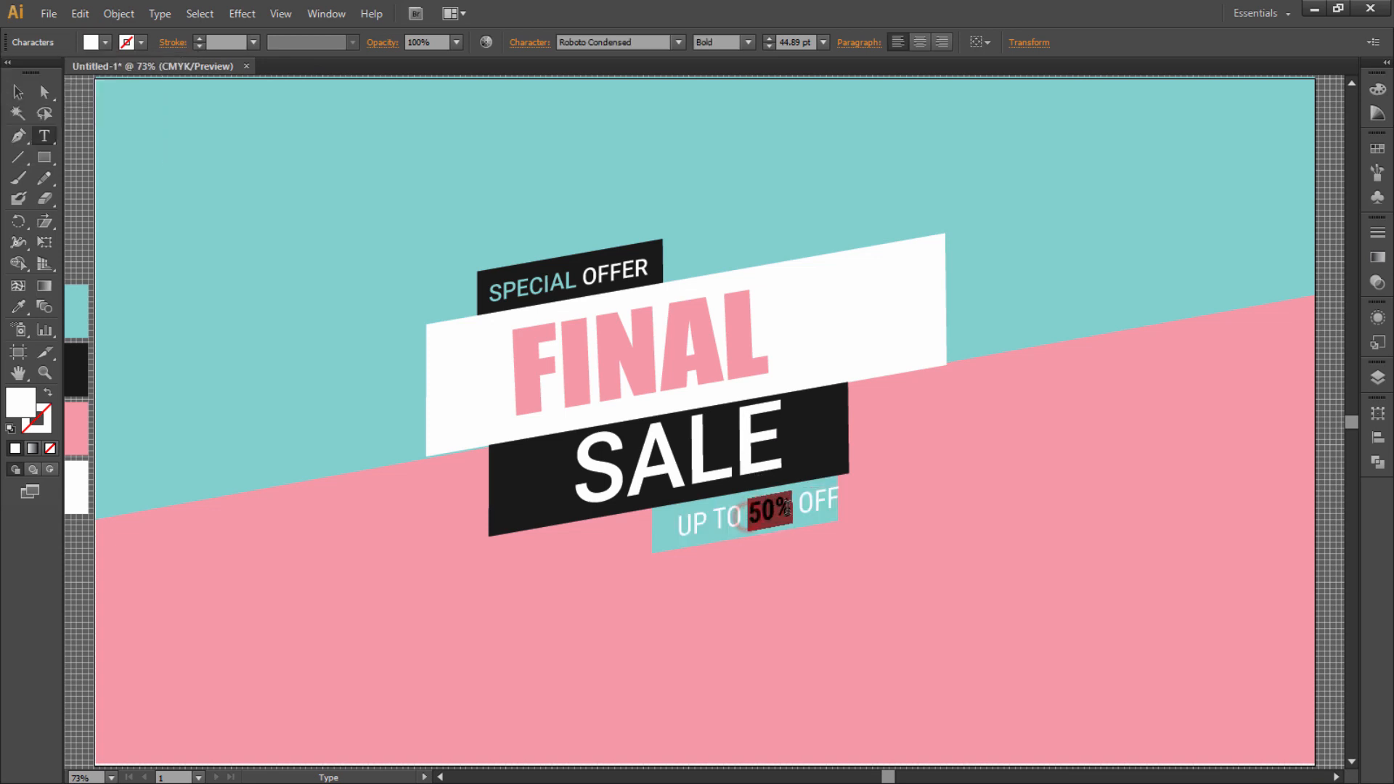
left_click(106, 42)
left_click(51, 76)
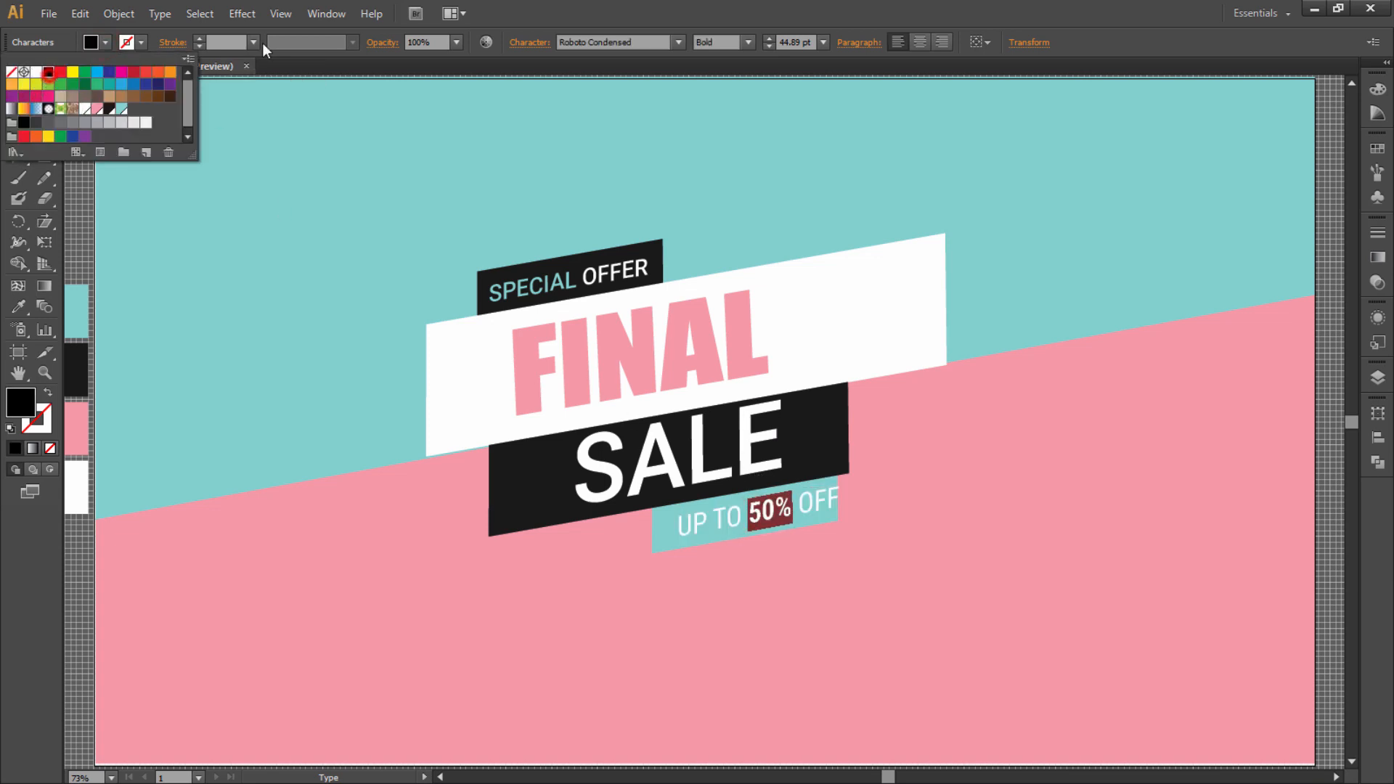
left_click(824, 4)
Step: Move the UP TO 50% OFF text so it sits centred inside the small teal banner
left_click(18, 91)
left_click(231, 122)
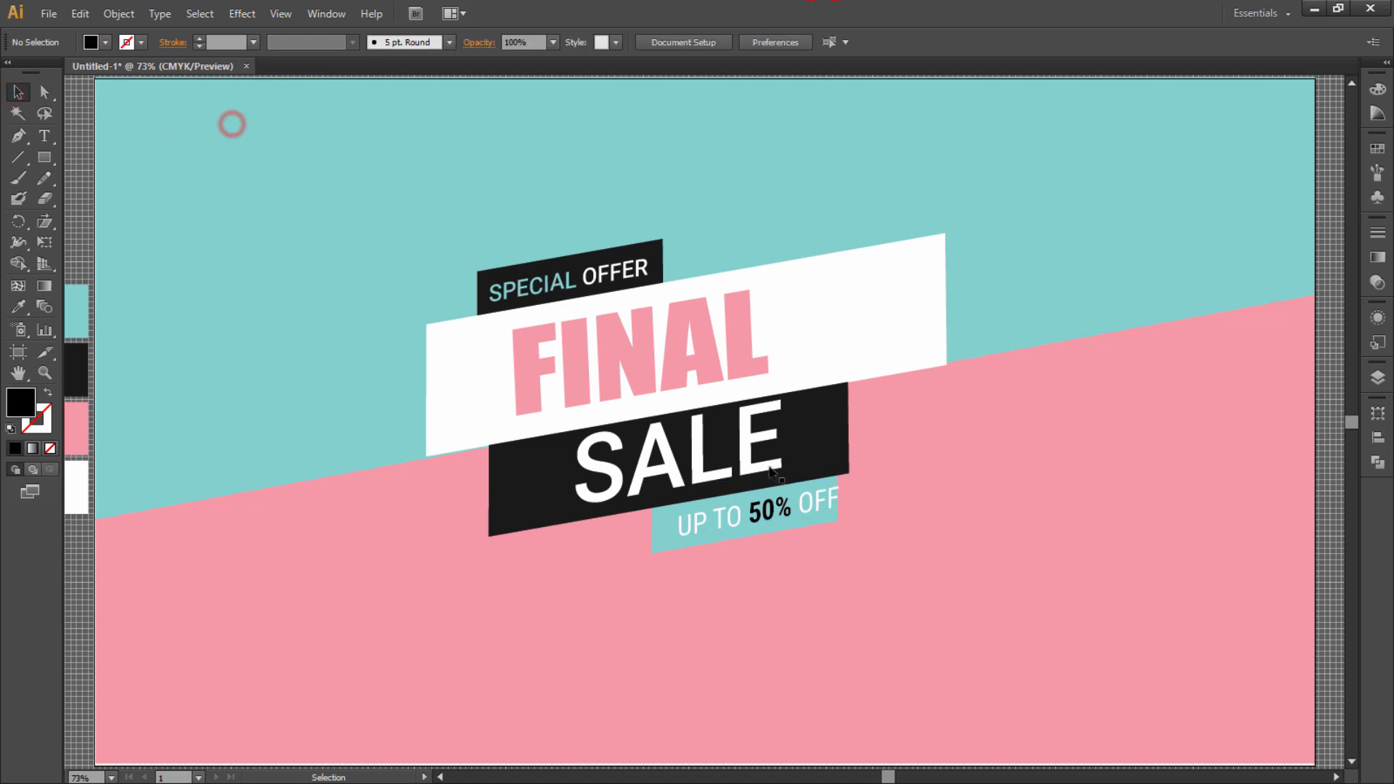
left_click_drag(784, 508, 773, 516)
left_click(876, 486)
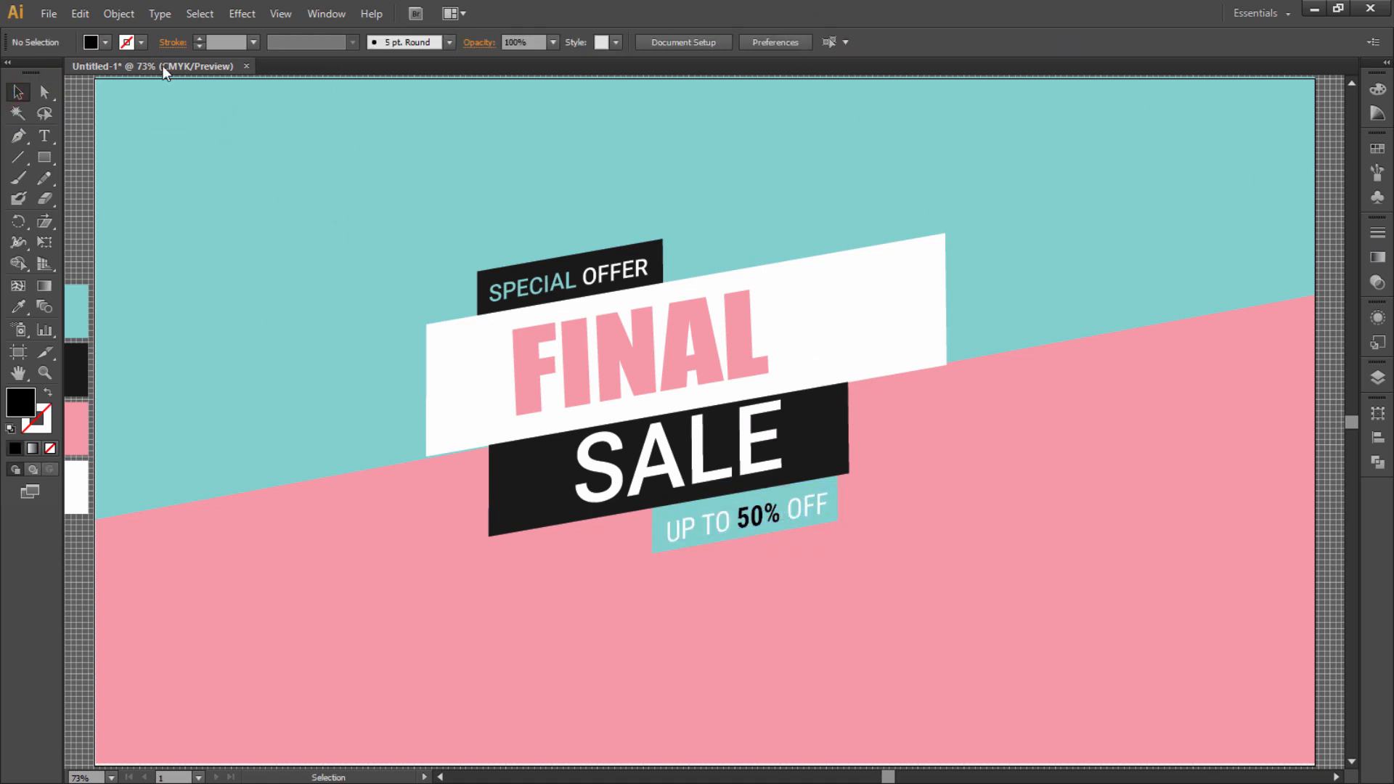
Step: Draw a narrow upright rectangle of 18 by 72 pt on the teal area and rotate it 45 degrees
left_click(45, 156)
left_click_drag(247, 273, 260, 319)
left_click(44, 92)
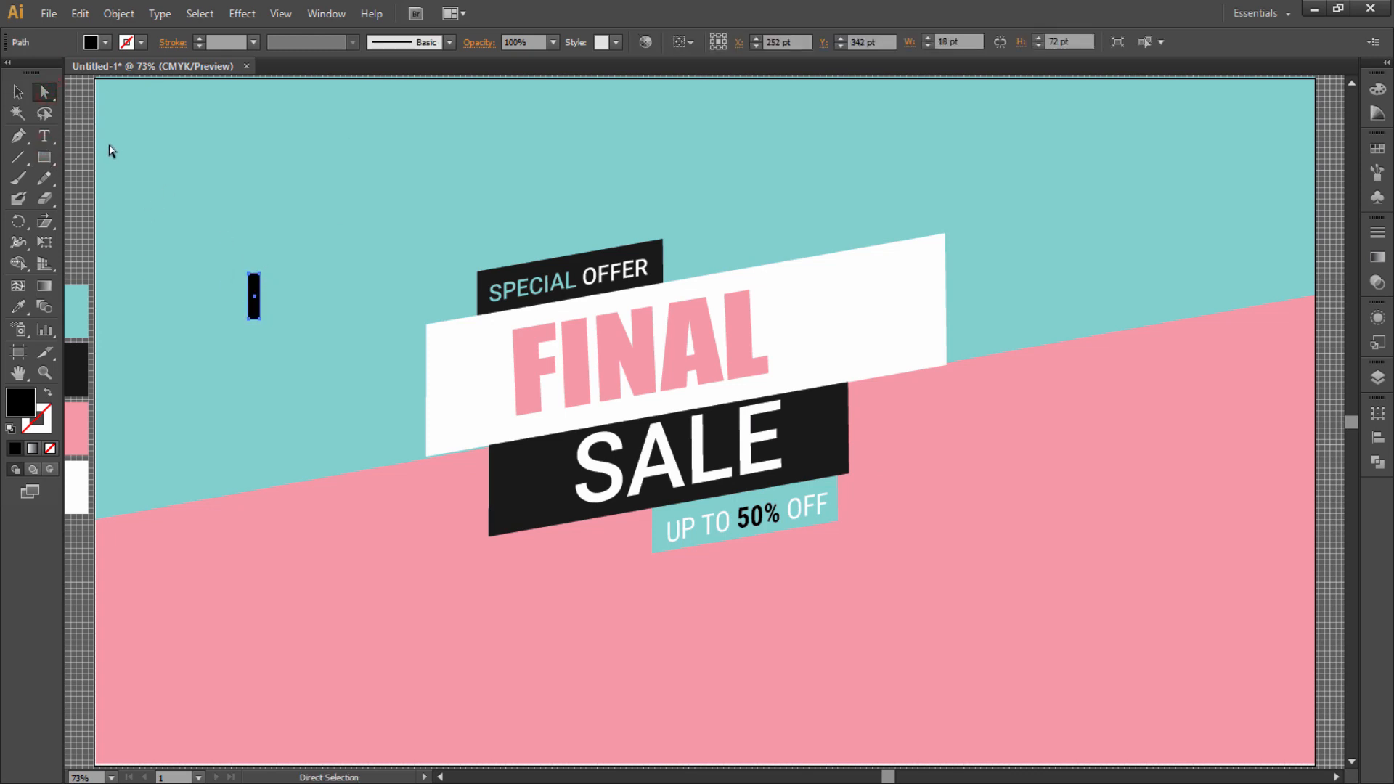
left_click(18, 92)
left_click_drag(267, 267, 290, 286)
right_click(256, 289)
left_click(255, 269)
left_click(262, 288)
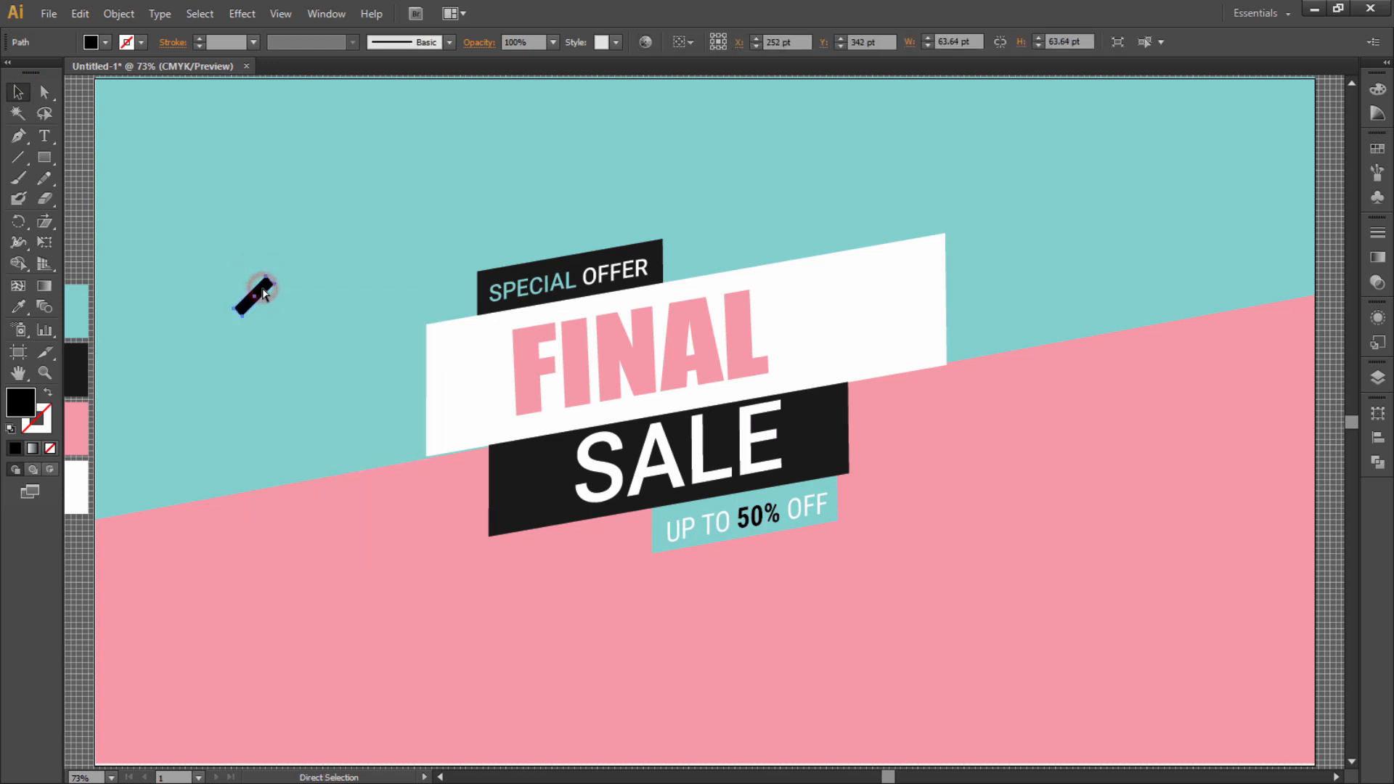
Step: Reflect a pasted-in-front copy of the tilted rectangle to form a cross and group the two pieces
right_click(259, 289)
mouse_move(387, 517)
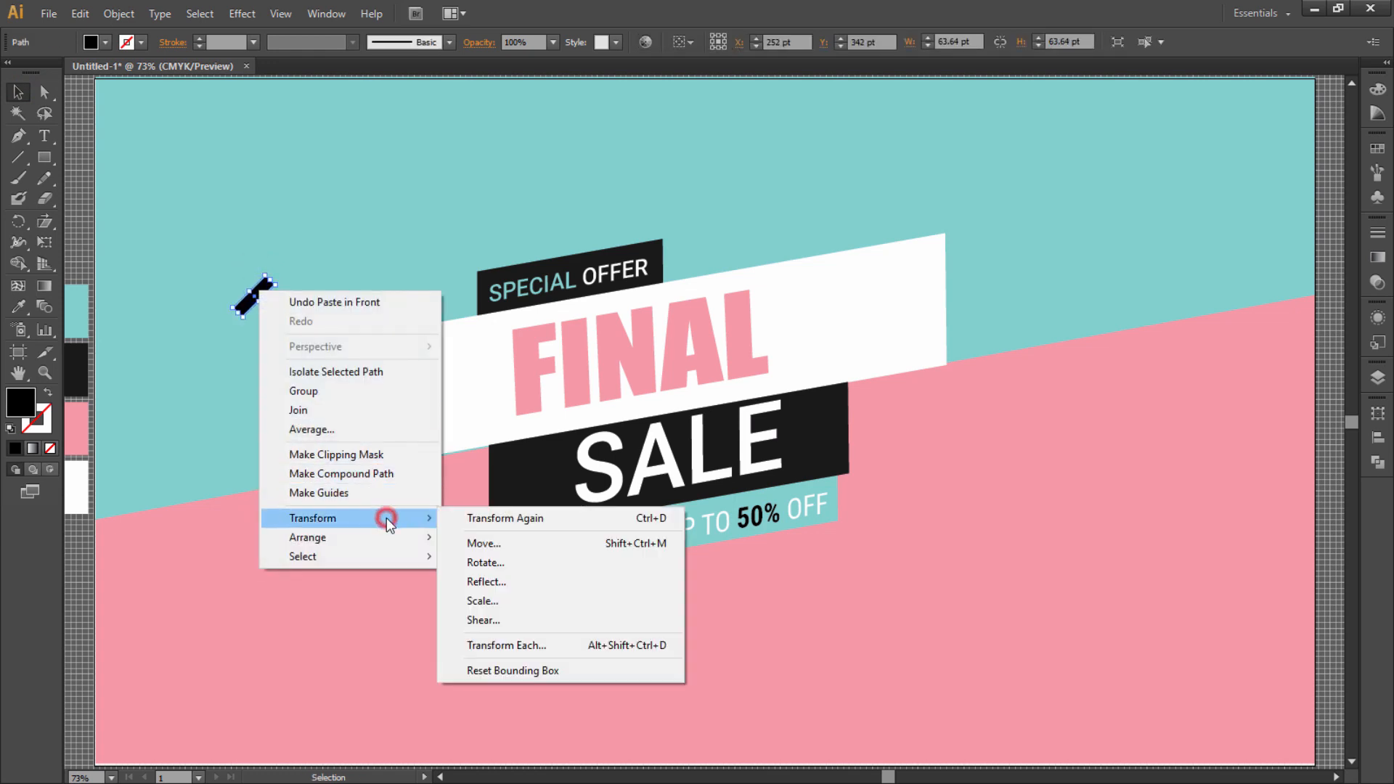
left_click(482, 585)
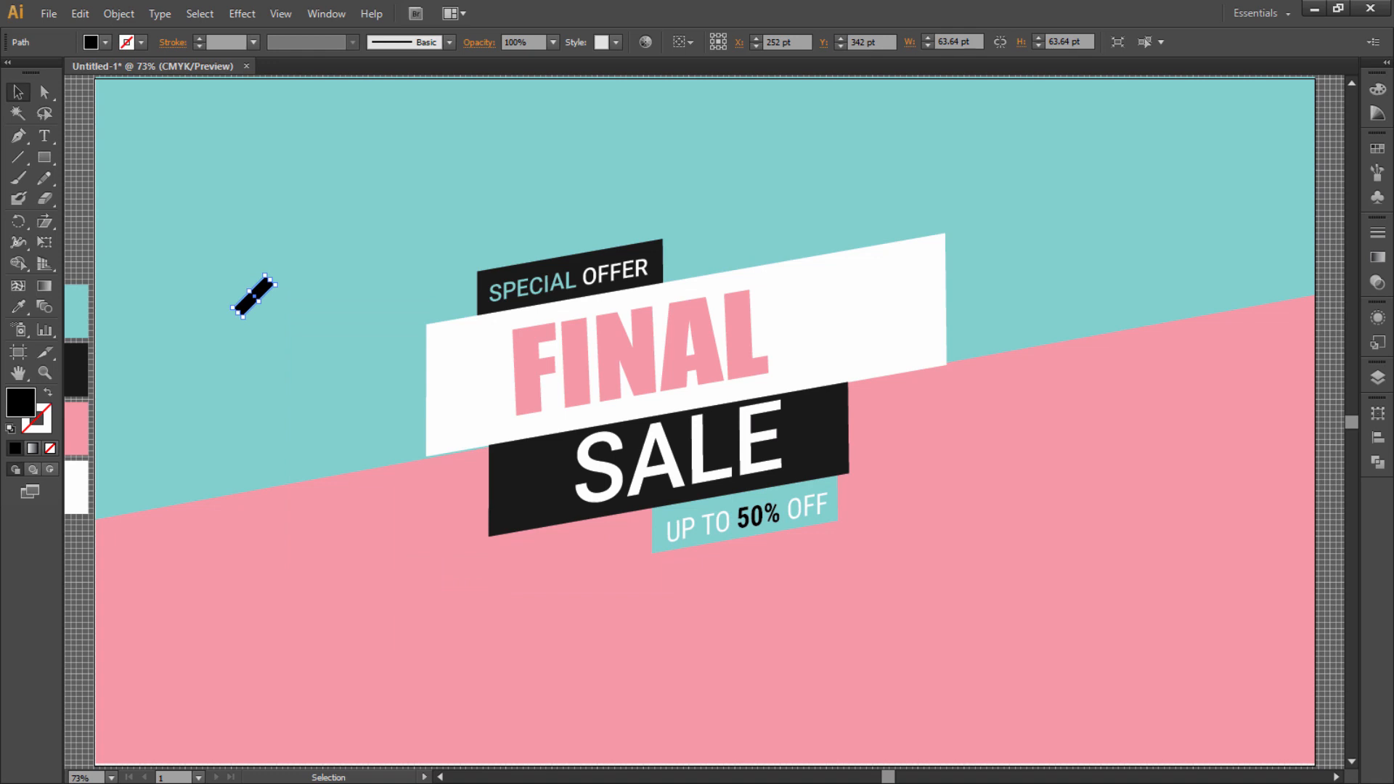
left_click(377, 136)
left_click(327, 294)
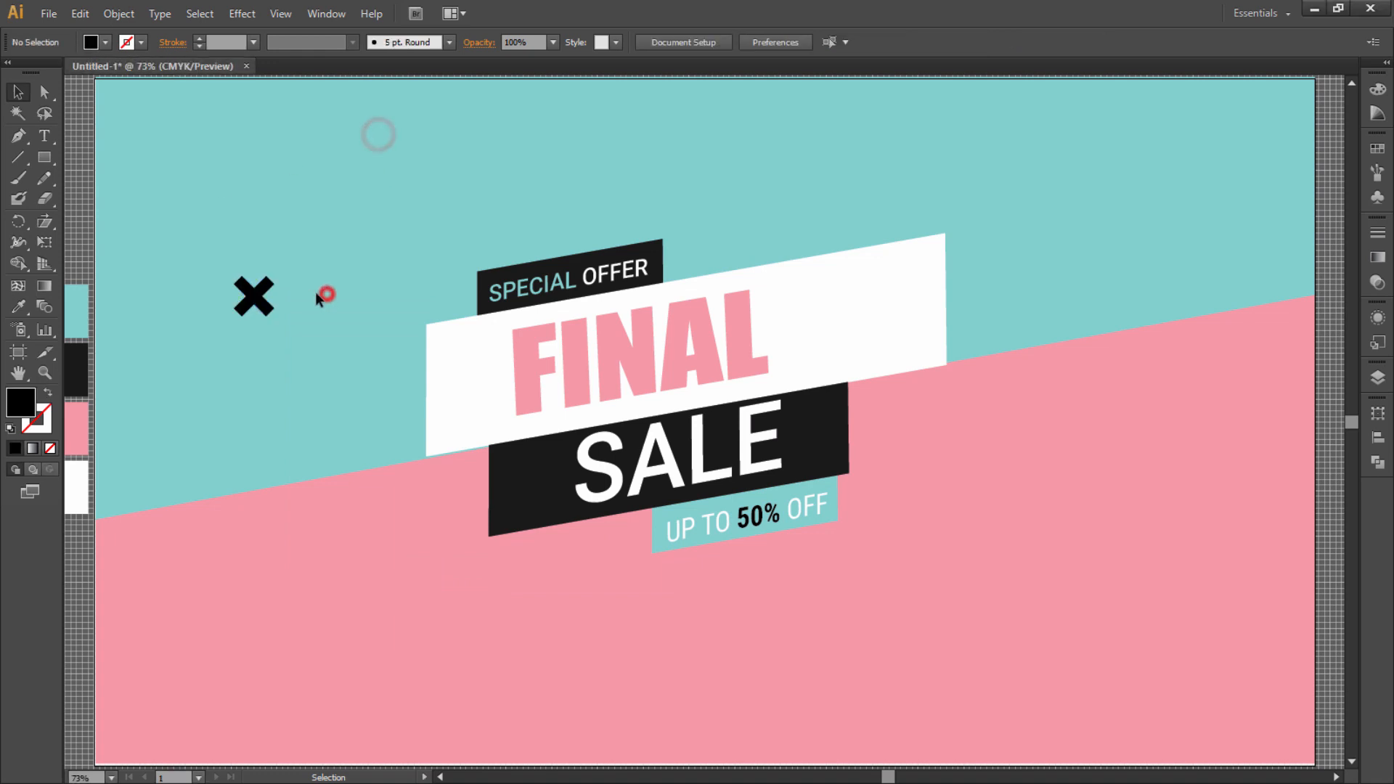
left_click_drag(217, 255, 264, 298)
key("ctrl+g")
Step: Scale the cross to about 30 pt and place two near the banners' upper-left side and two near their lower-right side
left_click(286, 304)
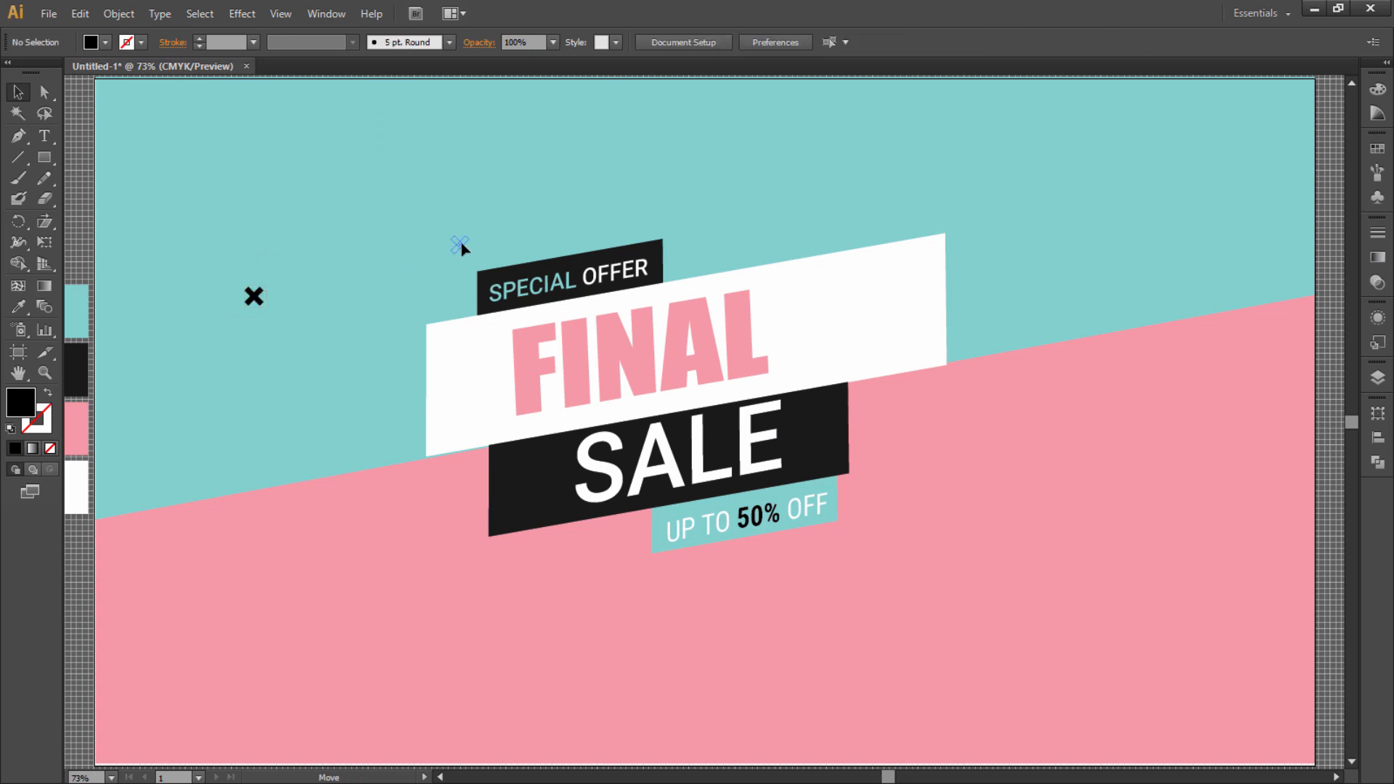
left_click_drag(462, 249, 374, 365)
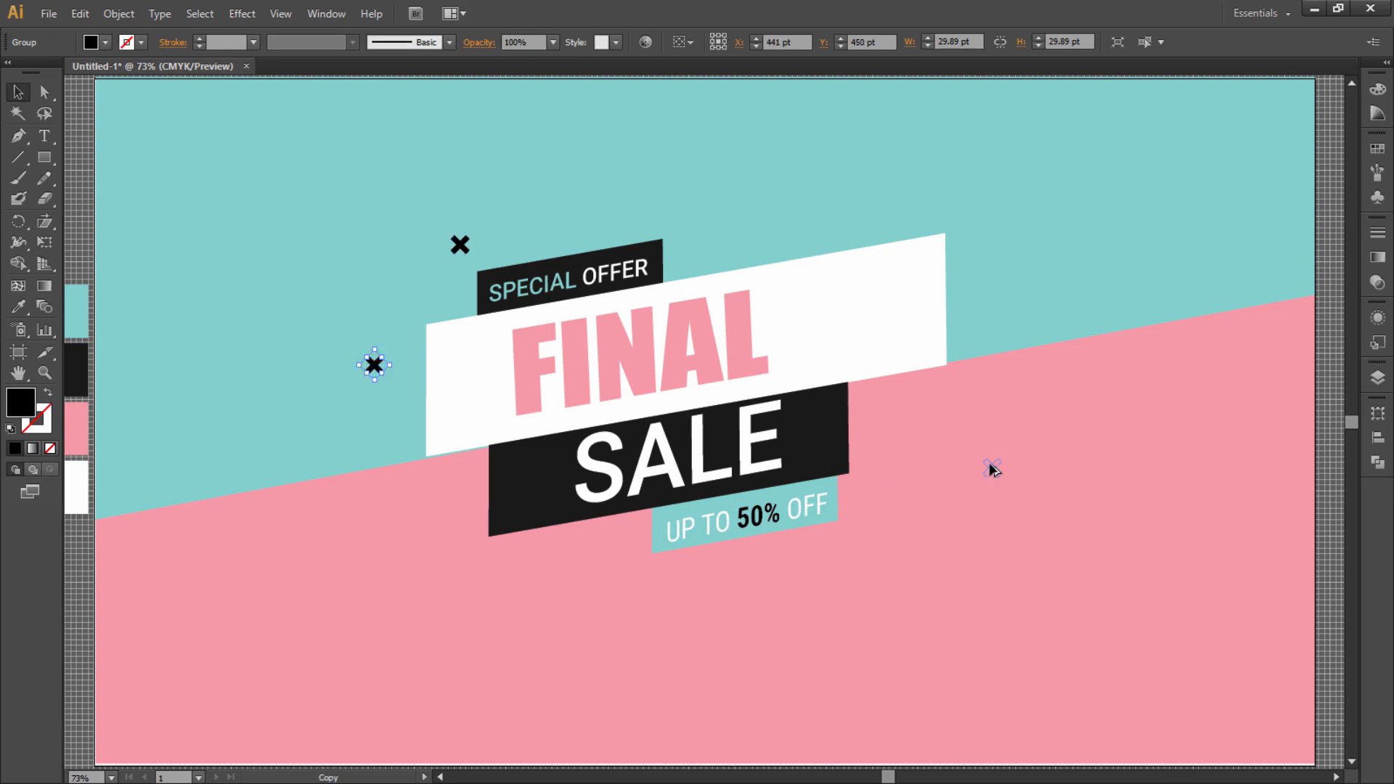
left_click_drag(989, 464, 885, 529)
Step: Draw a thin horizontal bar of 441 by 18 pt and shear it vertically to follow the background's diagonal
left_click(44, 156)
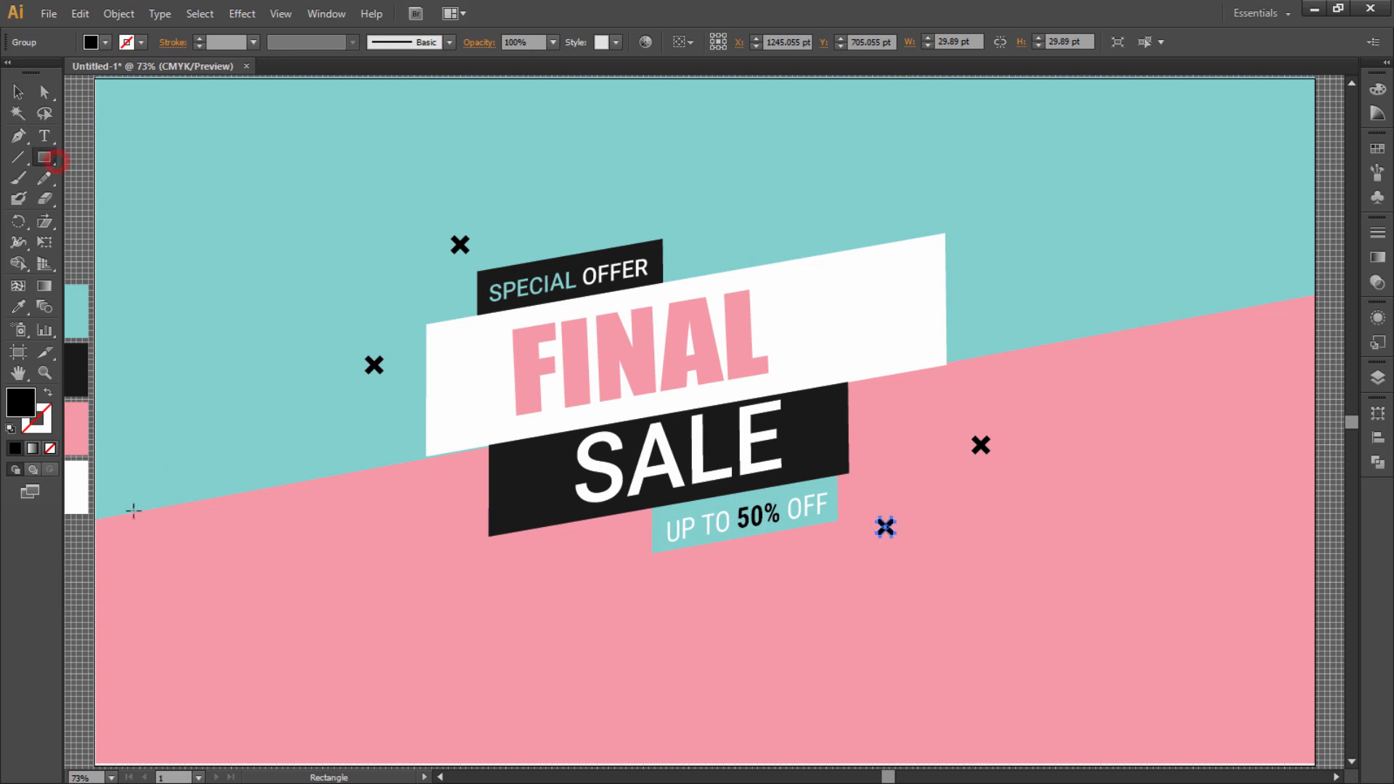
left_click_drag(150, 485, 432, 495)
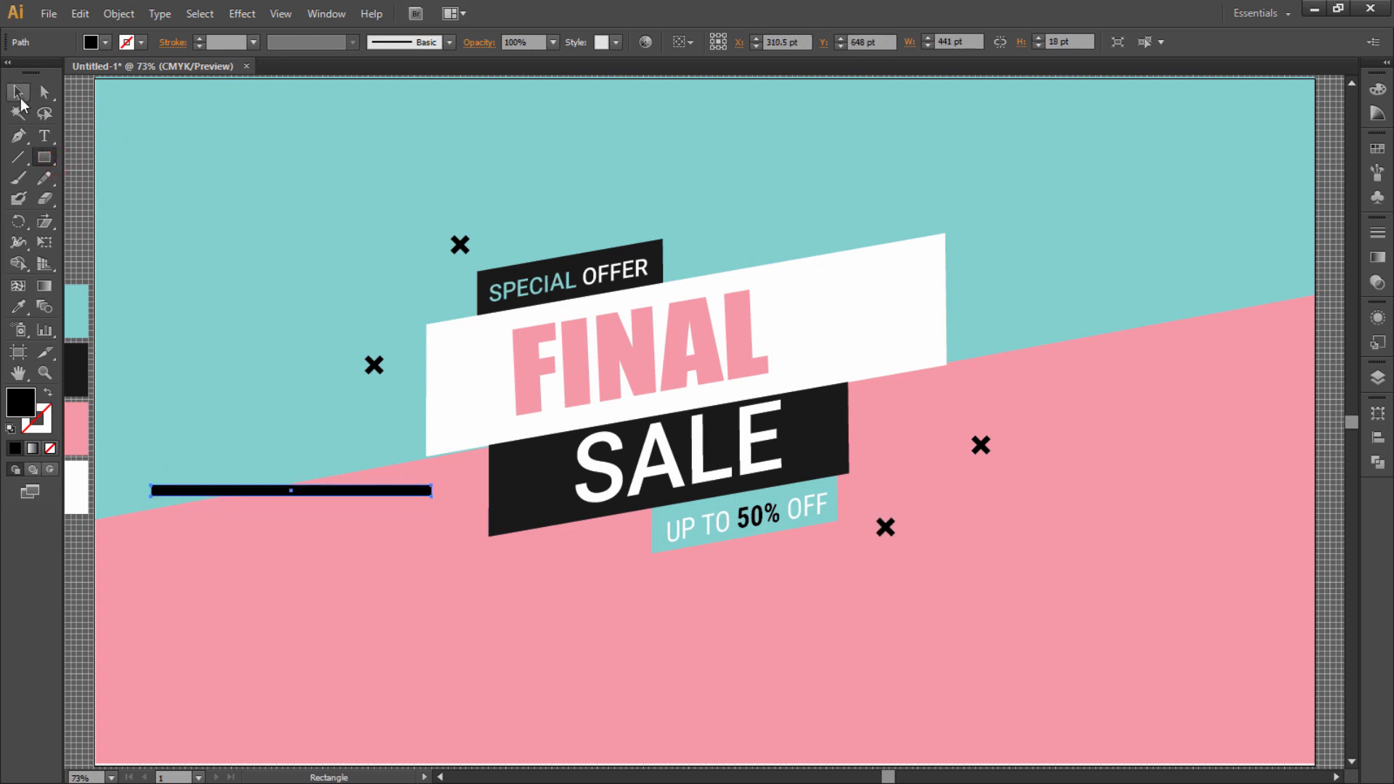
left_click(45, 221)
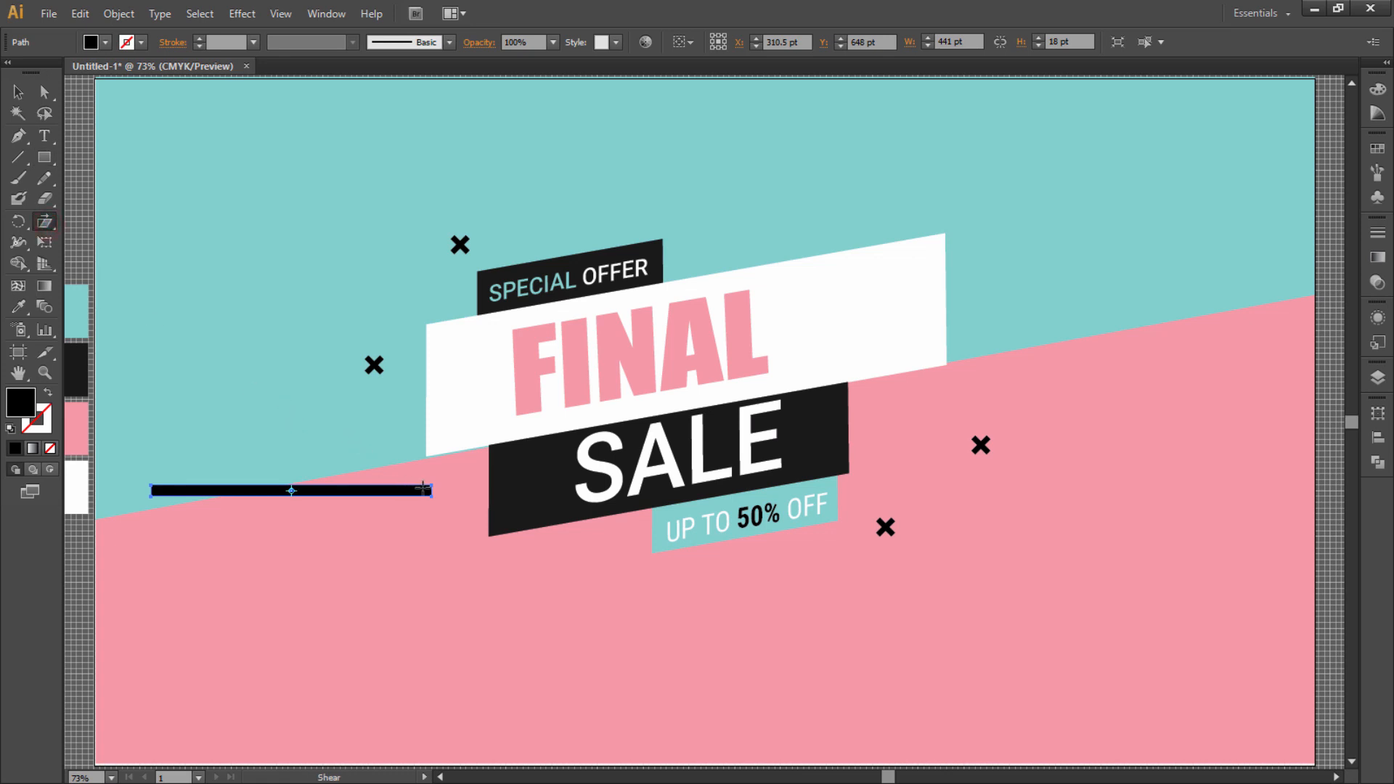
left_click_drag(423, 488, 425, 462)
left_click(18, 92)
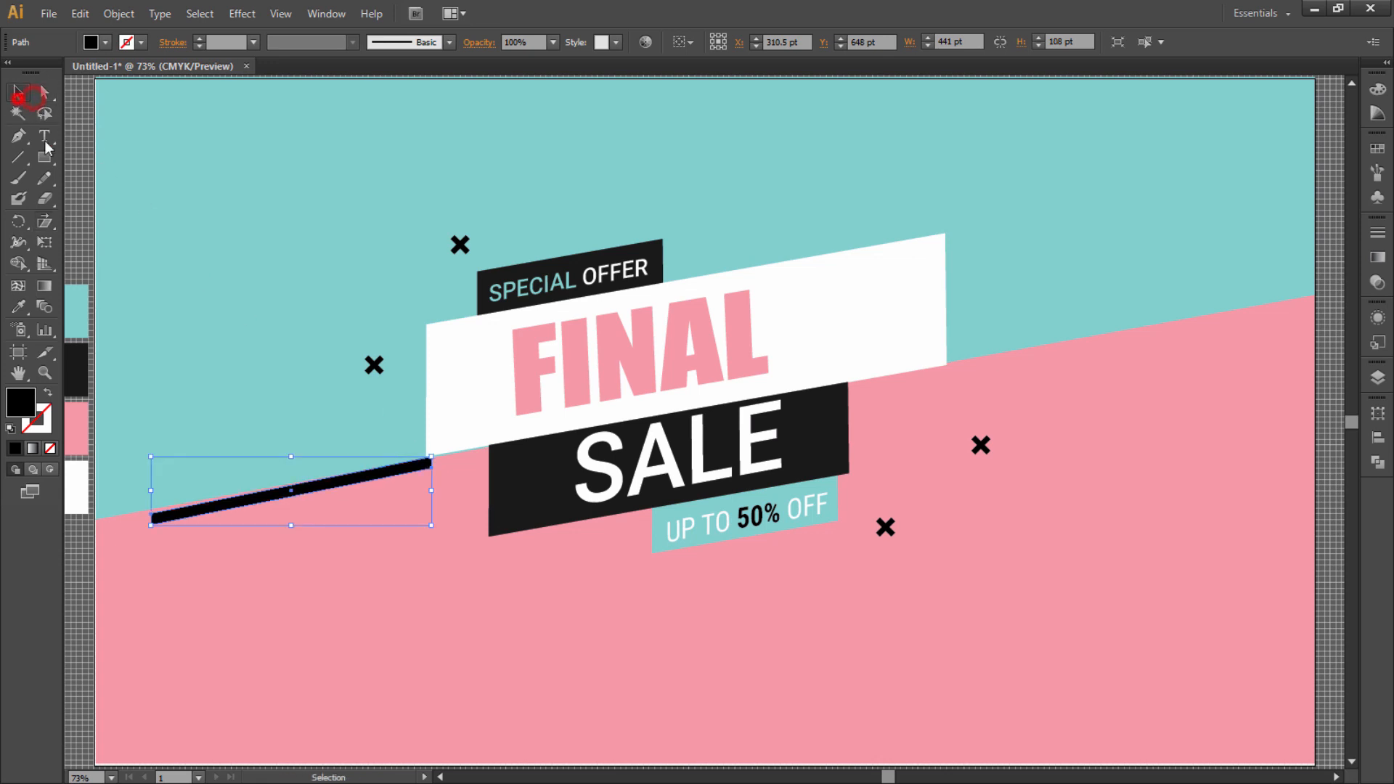
Step: Move the slanted bar across the right end of the white banner and shift the FINAL text to the banner's centre
left_click(190, 227)
left_click_drag(314, 491, 1036, 263)
left_click(873, 196)
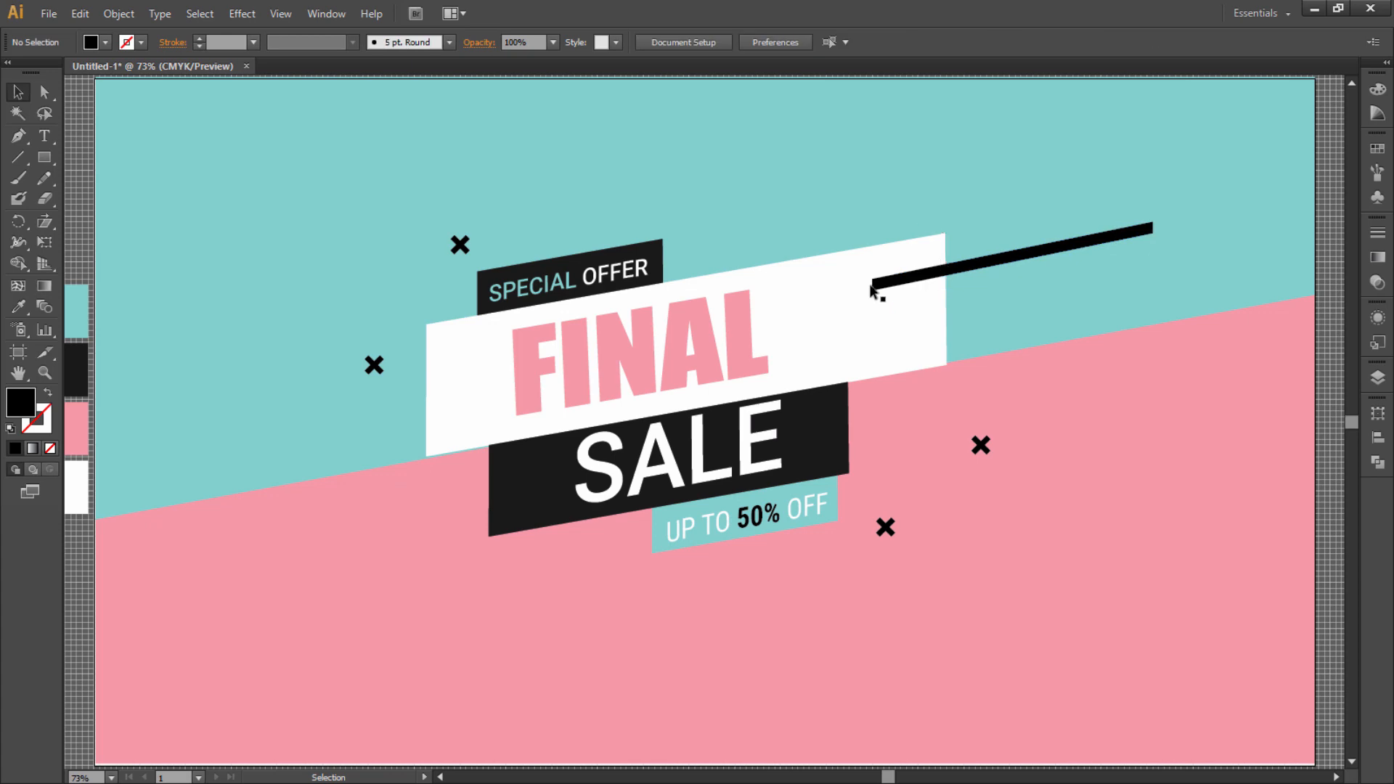
left_click_drag(726, 337, 766, 324)
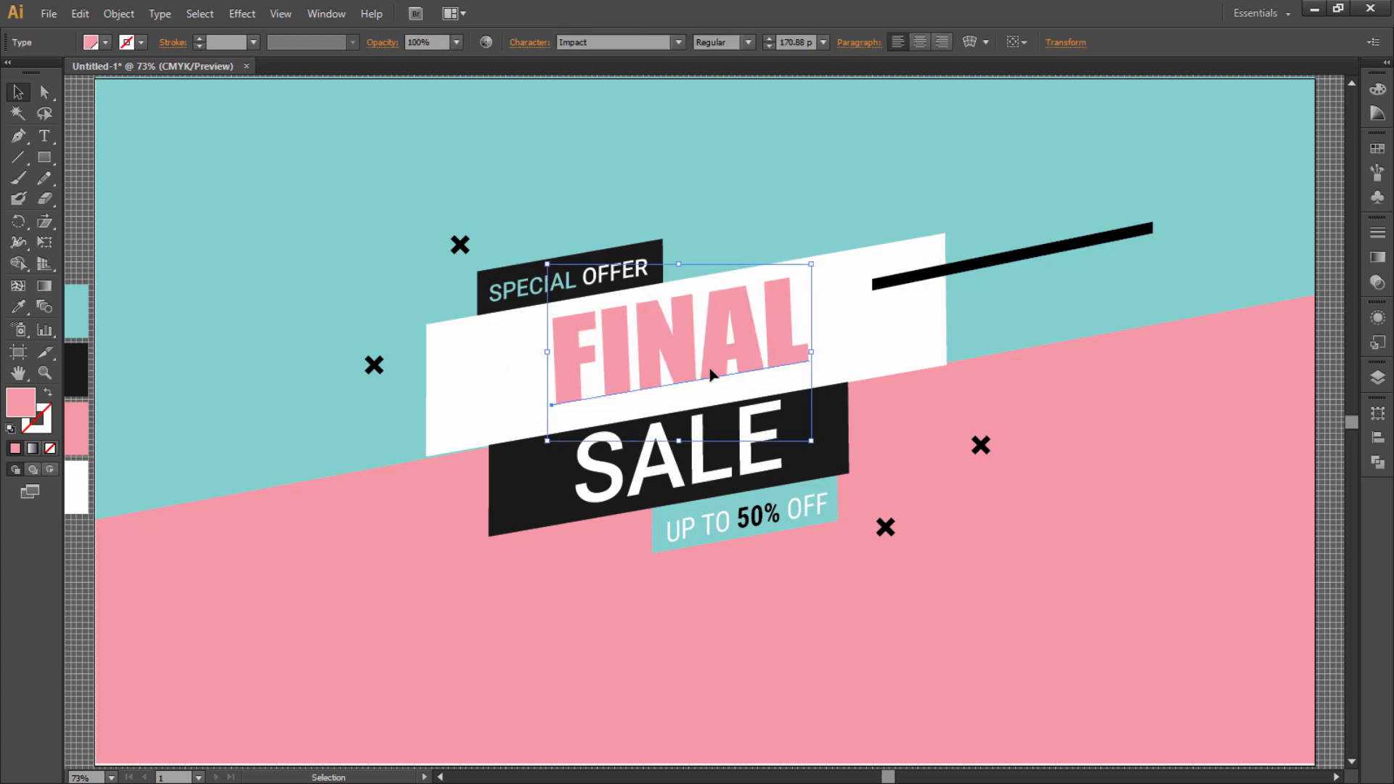
left_click(1029, 322)
Step: Duplicate the slanted bar just beneath itself and shrink the copy into a shorter, thinner bar
left_click_drag(982, 266, 984, 296)
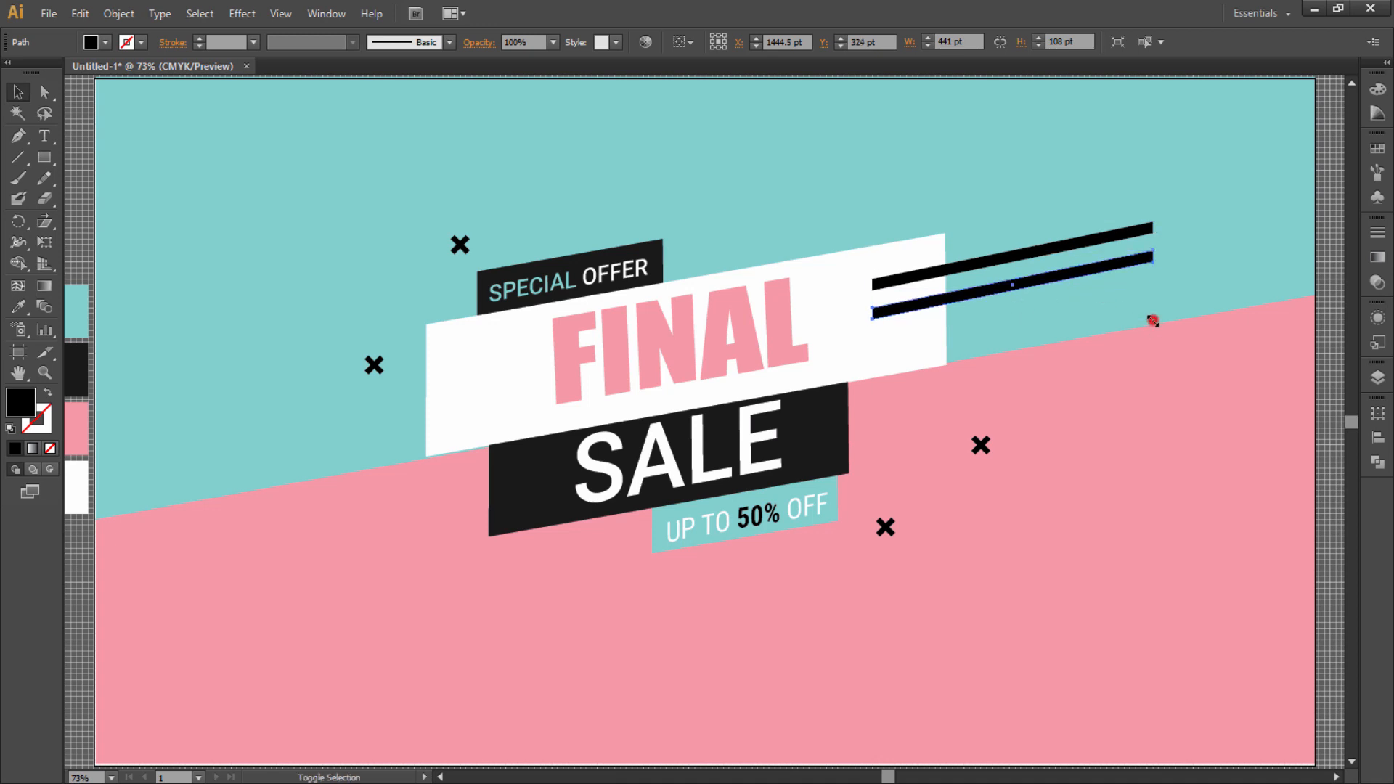
left_click_drag(1153, 319, 992, 284)
left_click(1142, 293)
left_click(1001, 214)
Step: Group the two slanted bars and place a copy of the pair at the lower-left end of the SALE banner
left_click_drag(992, 226, 408, 561)
key("ctrl+g")
right_click(408, 561)
key("Escape")
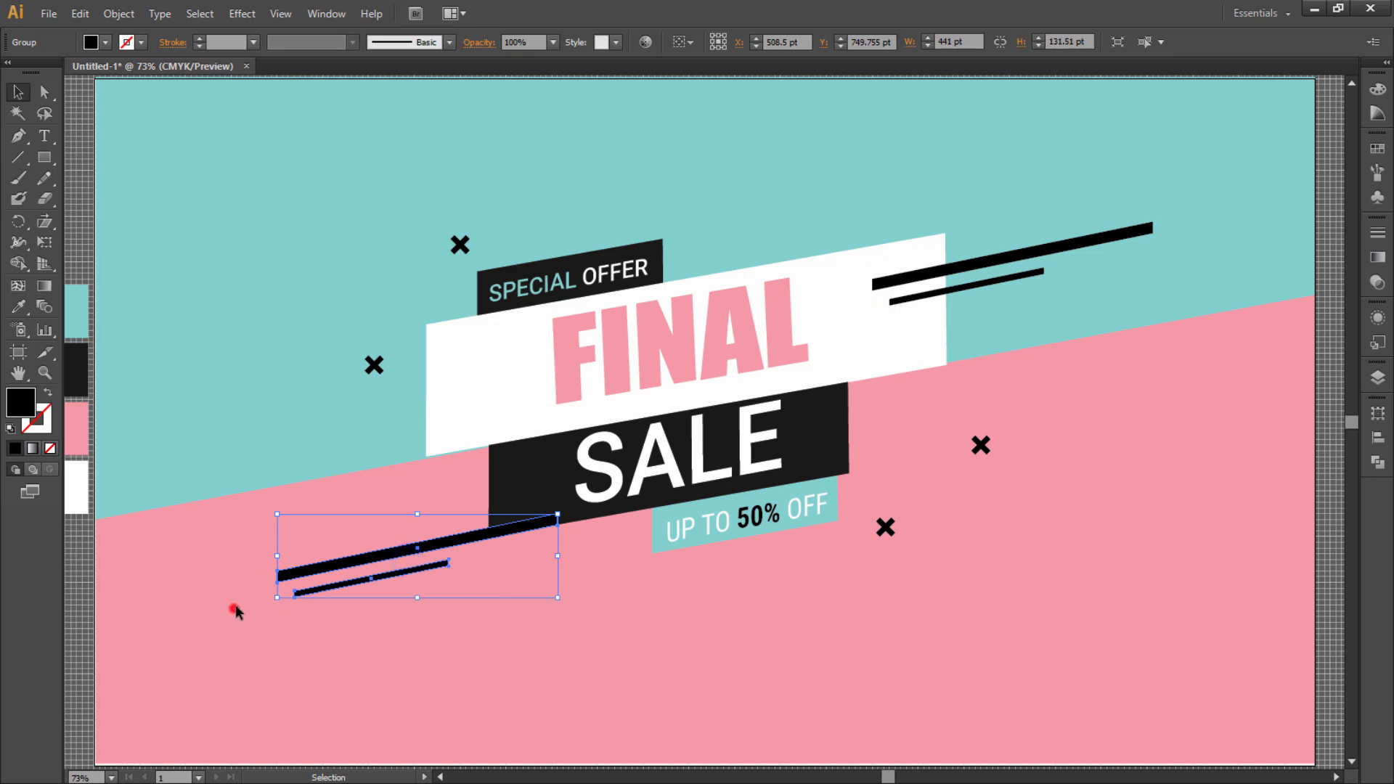
Step: Ungroup the lower-left pair of bars and rearrange it with the thin bar above the thick one
left_click(233, 607)
left_click(339, 562)
right_click(339, 563)
left_click(392, 660)
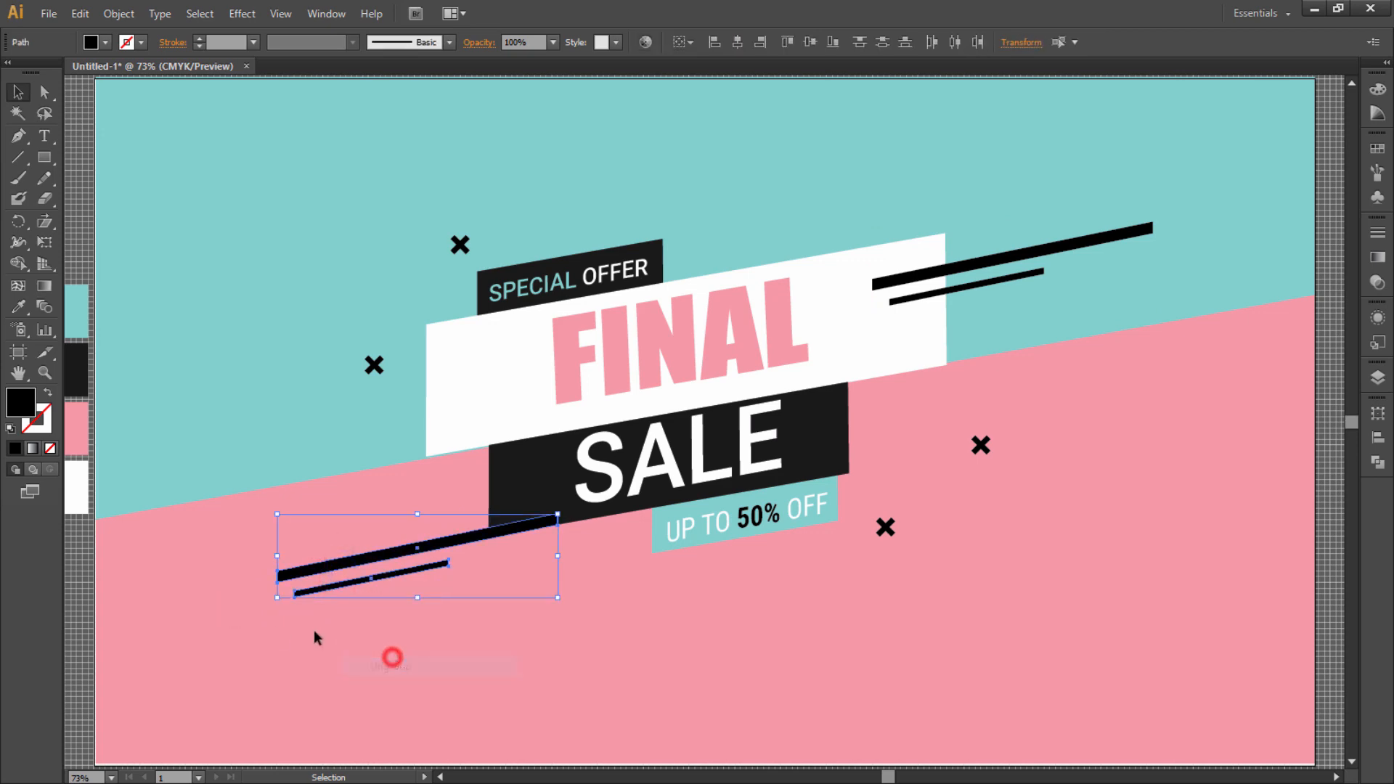
left_click(311, 631)
left_click_drag(363, 577, 426, 523)
left_click(388, 478)
Step: Select all four slanted bars and fill them with the dark colour sampled from the off-canvas palette square
left_click_drag(970, 218, 1013, 282)
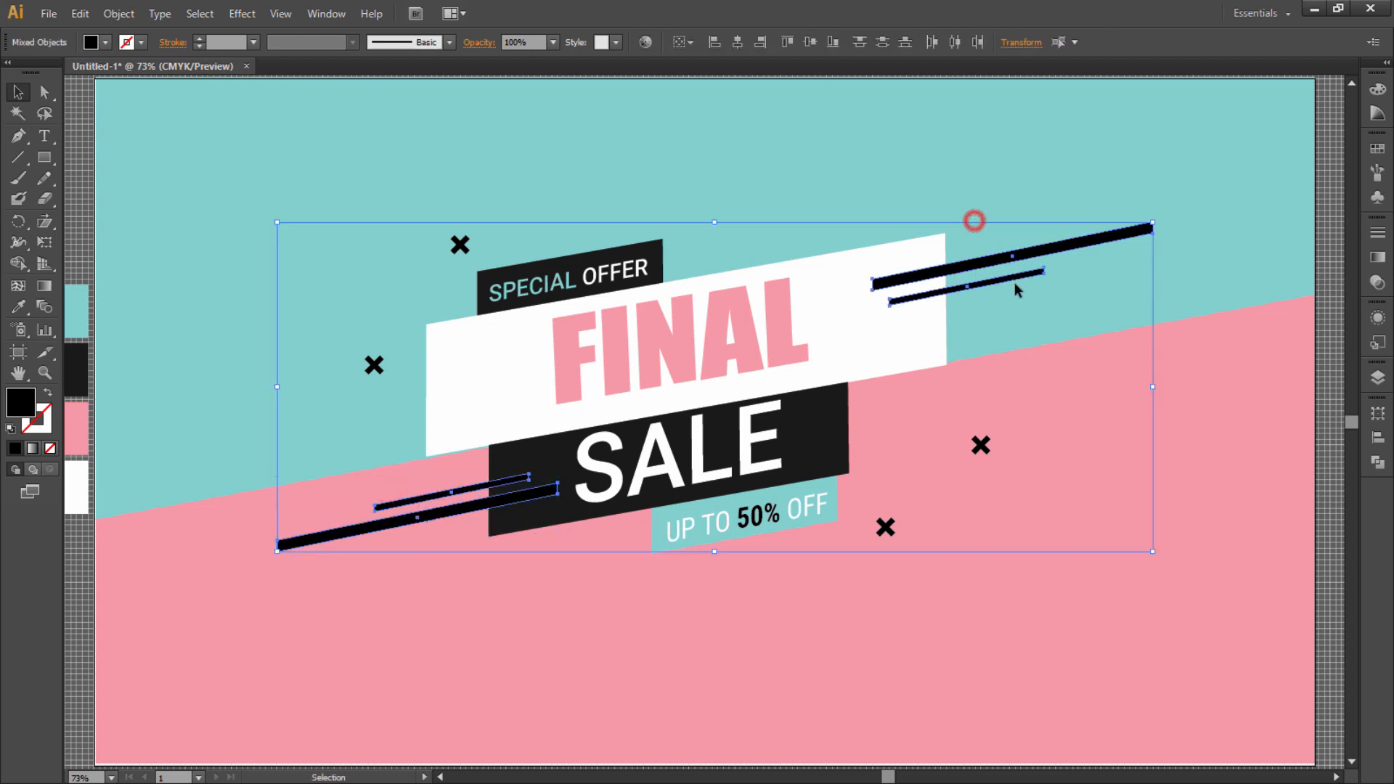
key("i")
left_click(88, 378)
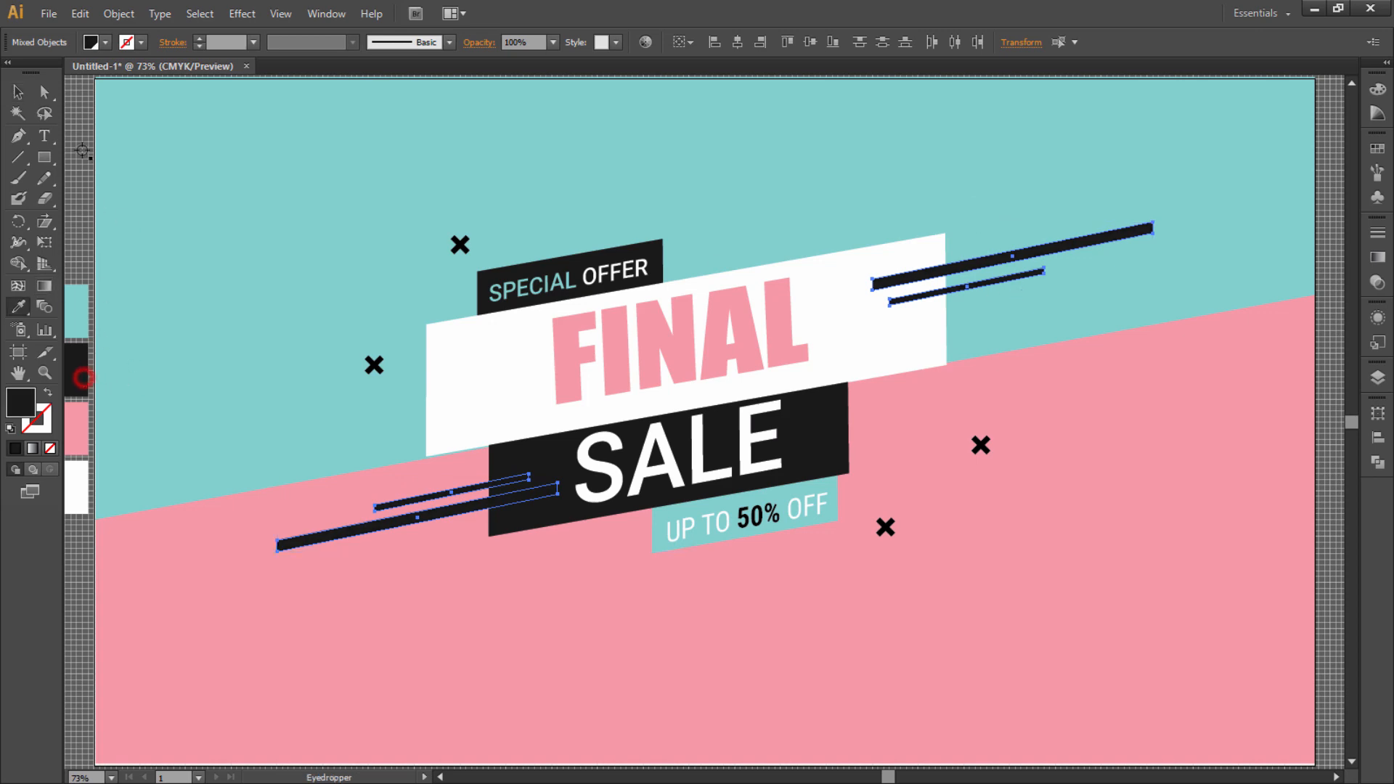
left_click(18, 92)
left_click(281, 544)
left_click(324, 605)
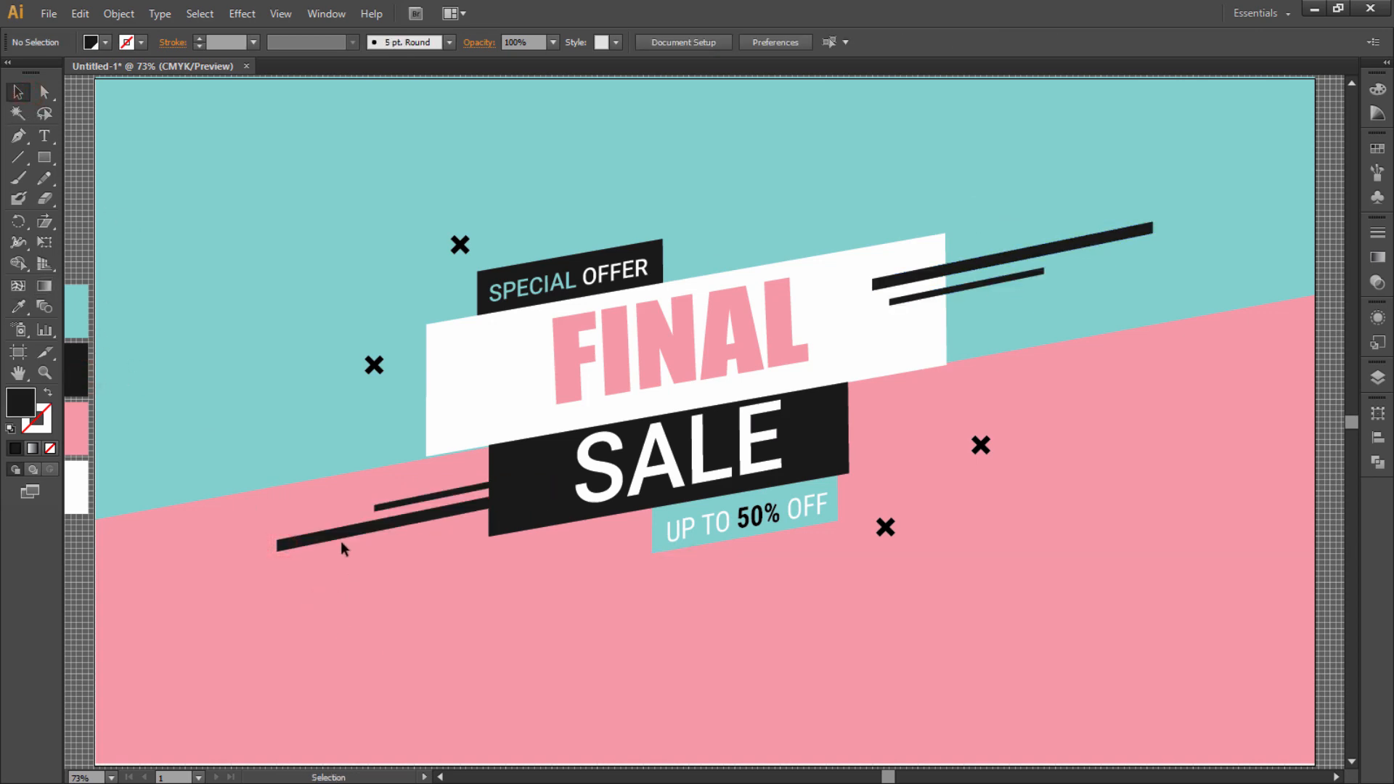
Step: Arrange the right-hand pair of bars behind the white banner but in front of the background
left_click_drag(986, 197, 1110, 316)
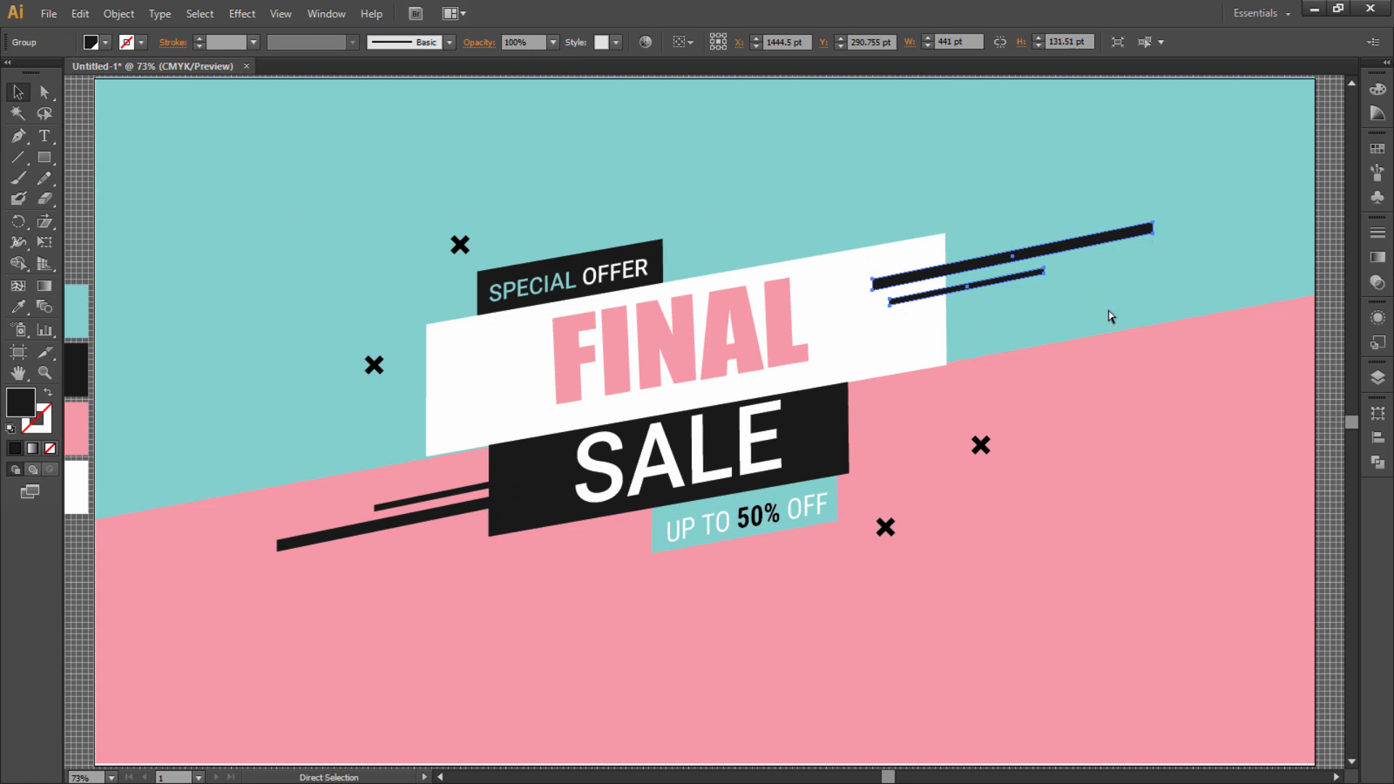
key("ctrl+shift+[")
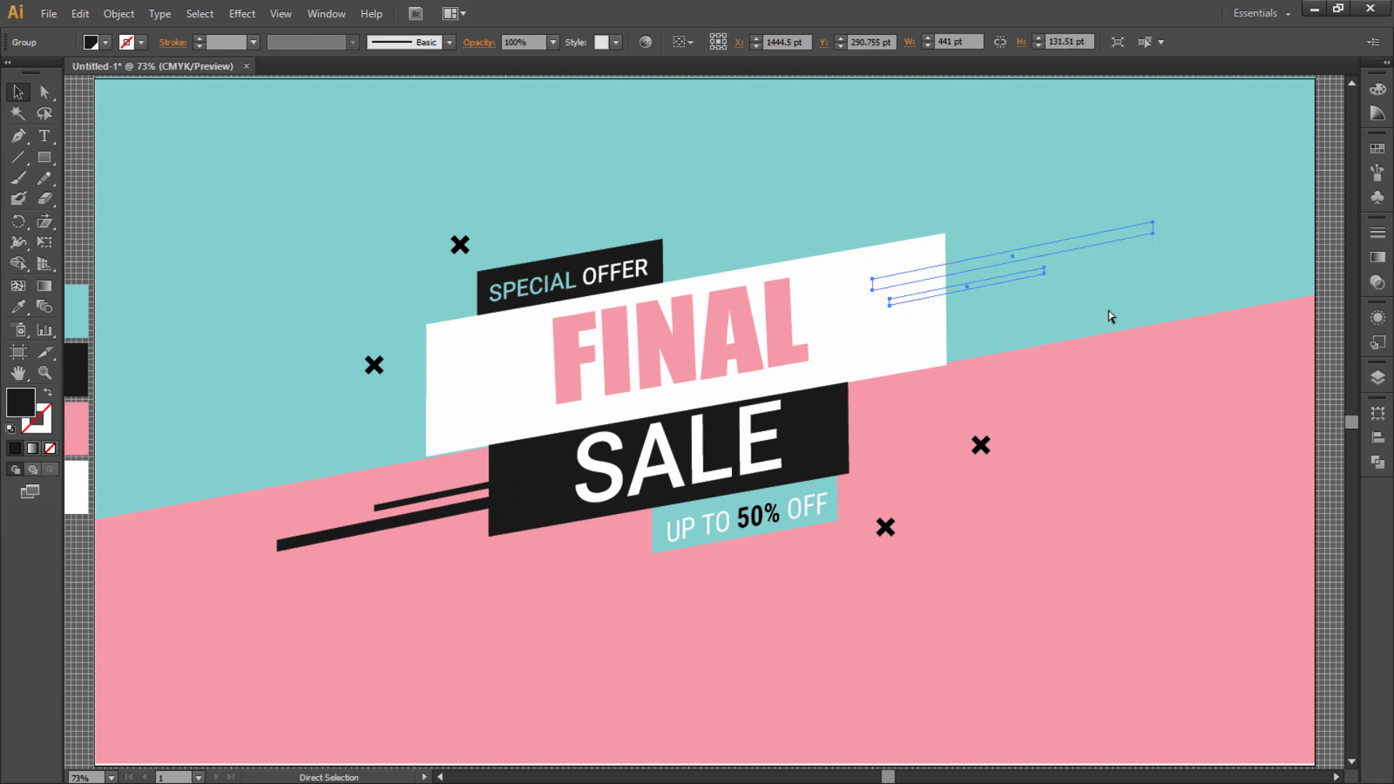
key("ctrl+]")
key("v")
left_click(1248, 493)
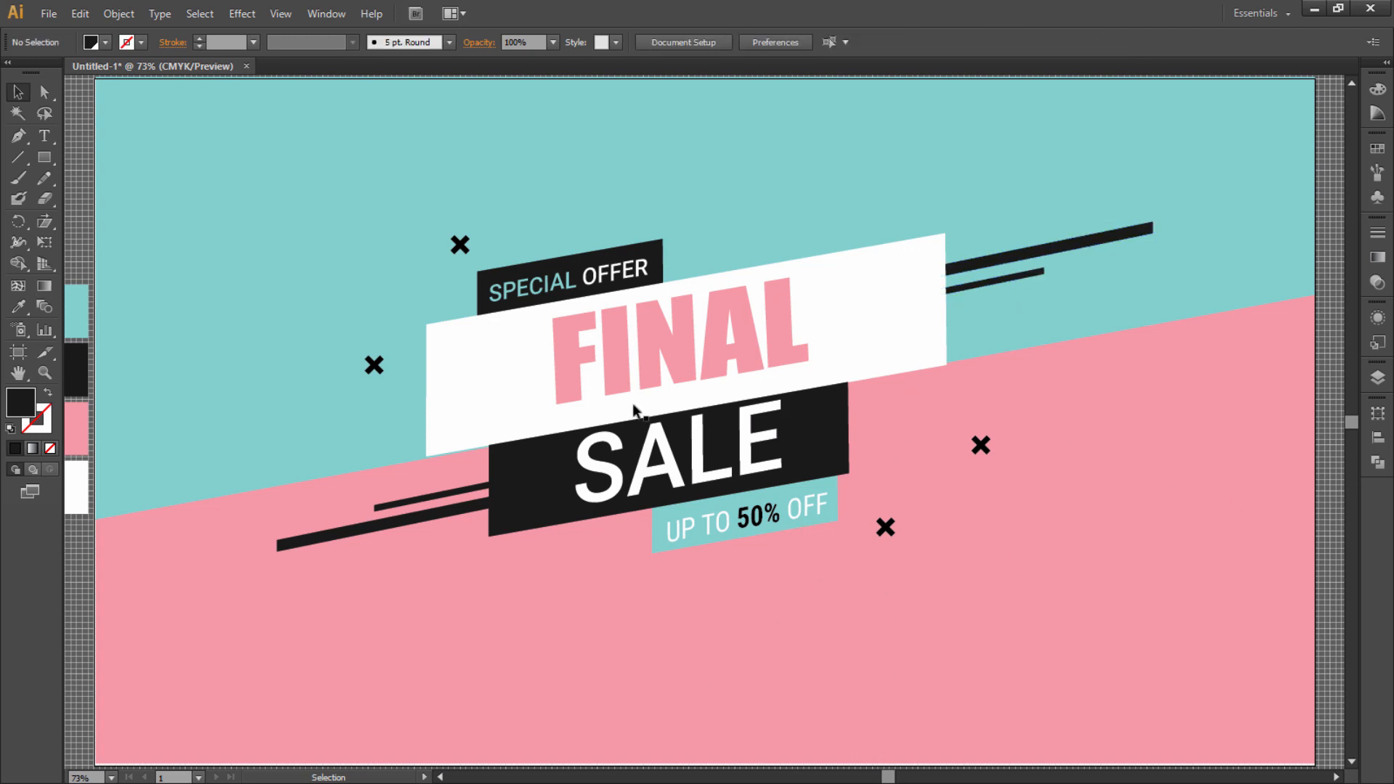
Step: Draw a small 9 pt circle in the upper-left part of the teal background with the Ellipse tool
left_click(44, 154)
left_click_drag(44, 157, 91, 204)
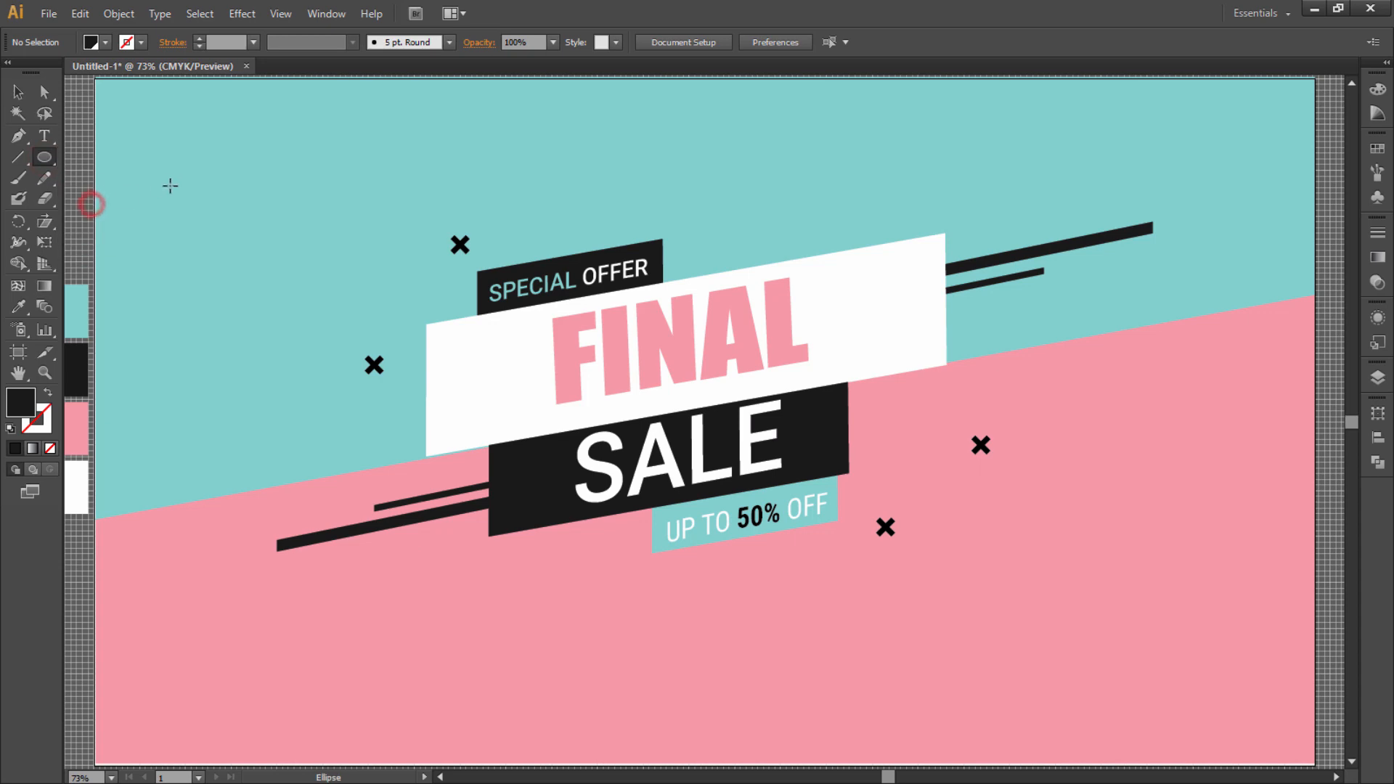
mouse_move(170, 186)
left_mouse_down()
mouse_move(960, 430)
mouse_move(1289, 374)
left_mouse_up()
key("Delete")
key("ctrl+plus")
key("ctrl+plus")
key("ctrl+plus")
mouse_move(401, 327)
left_mouse_down()
mouse_move(492, 386)
mouse_move(528, 461)
left_mouse_up()
left_click_drag(390, 369, 181, 464)
left_click_drag(473, 377, 400, 377)
left_click_drag(330, 341, 329, 342)
Step: Fill the small circle with white
left_click(106, 42)
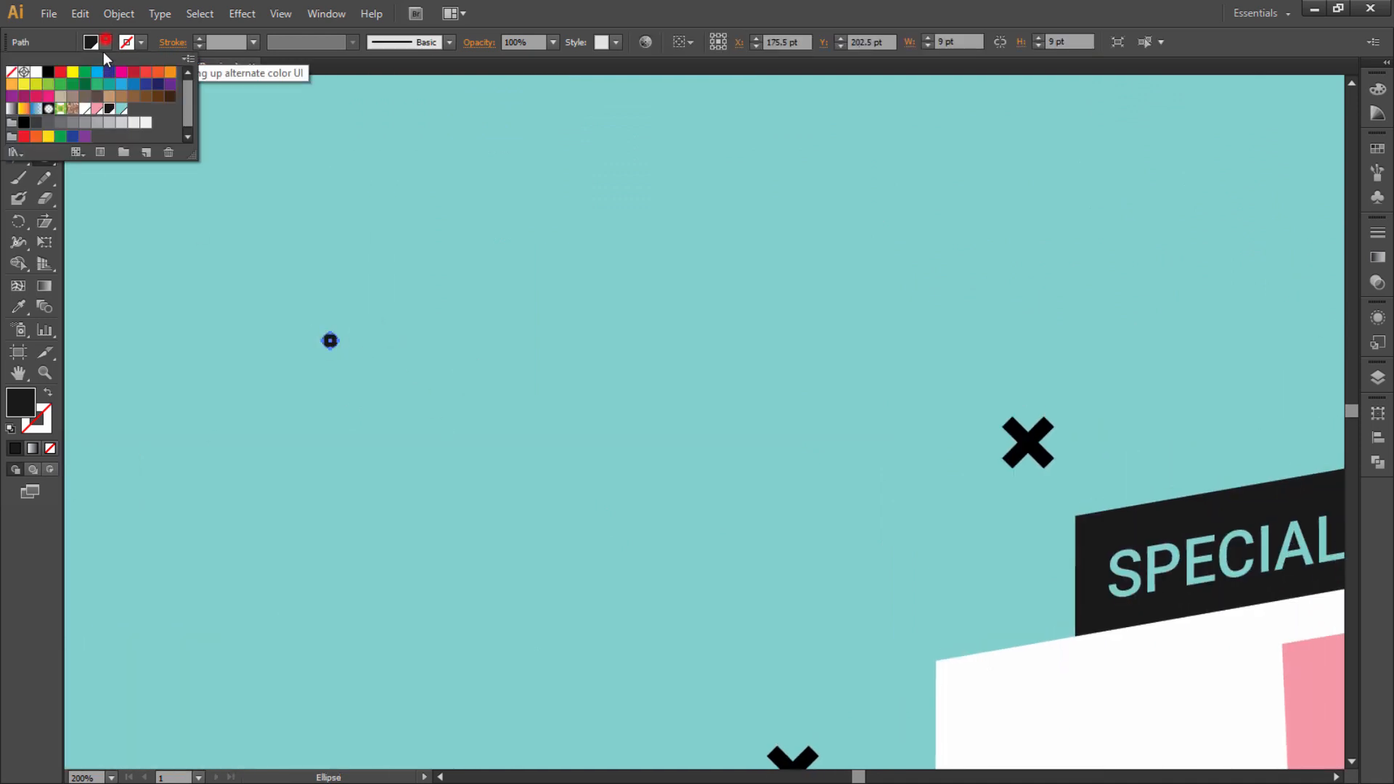
left_click(37, 71)
key("Escape")
left_click(18, 91)
left_click(369, 194)
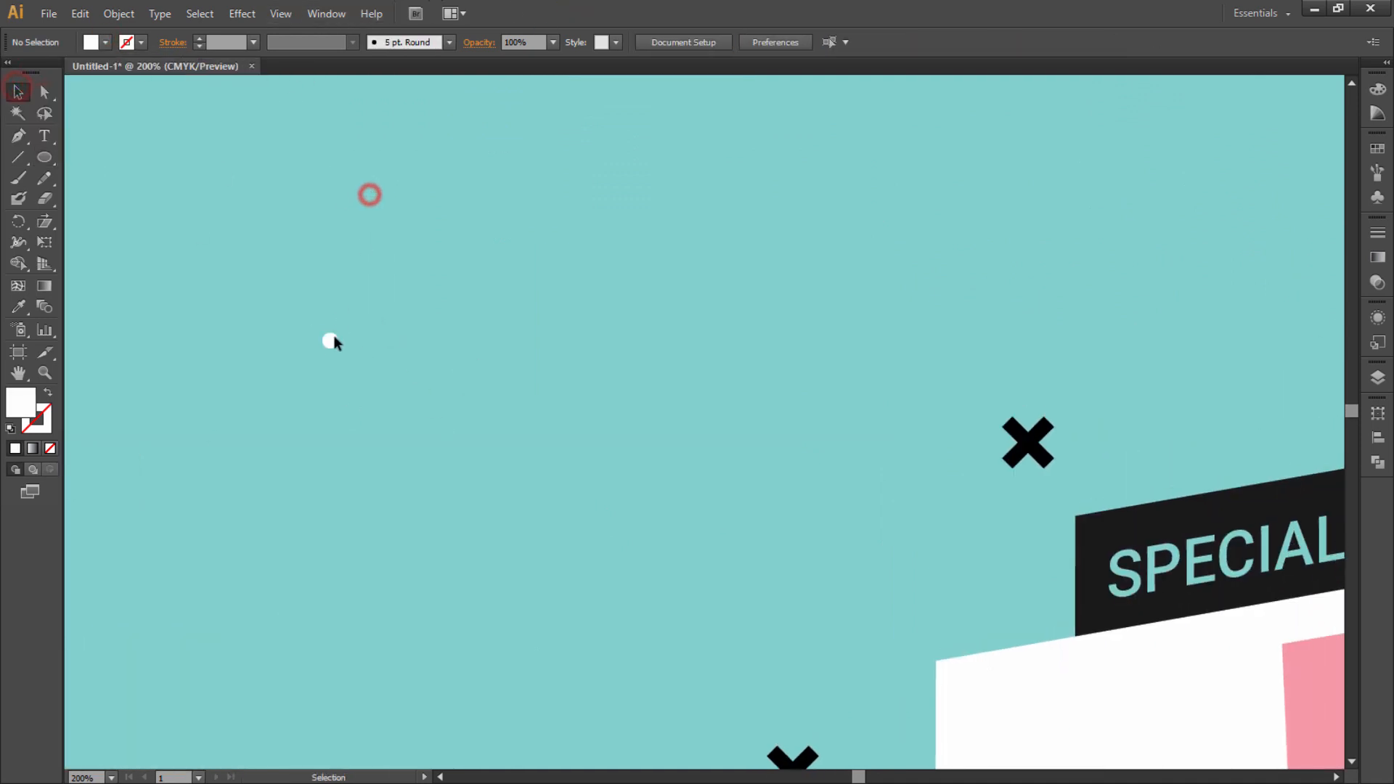
Step: Duplicate the white circle horizontally at even spacing to form a row of 14 circles
left_click_drag(330, 342, 356, 342)
key("ctrl+d")
key("ctrl+d")
key("ctrl+d")
key("ctrl+d")
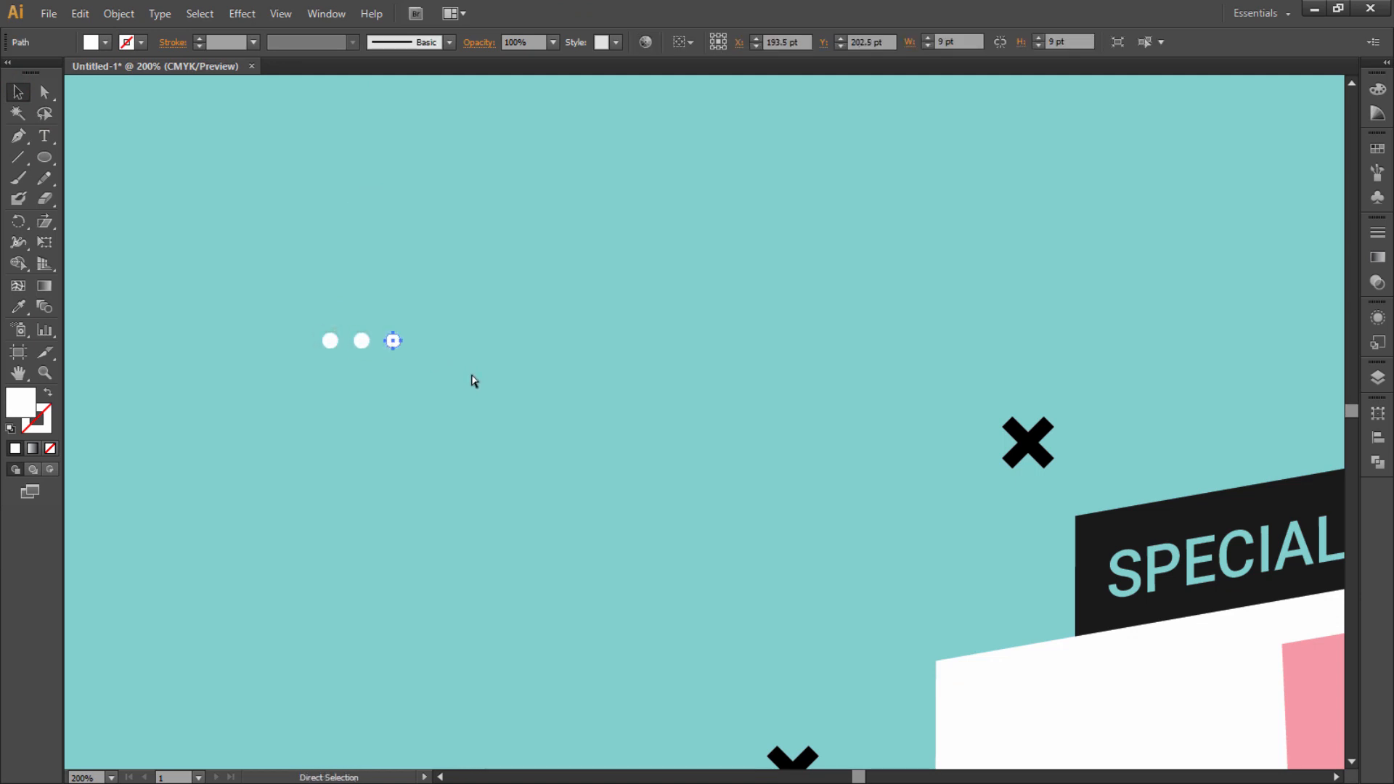
key("ctrl+d")
key("ctrl+d")
key("ctrl+d")
key("ctrl+d")
key("ctrl+d")
key("ctrl+d")
key("ctrl+d")
key("ctrl+d")
Step: Duplicate the row of circles downward twice, staggering each copy by half the spacing between circles
left_click_drag(268, 282, 777, 350)
left_click_drag(672, 344, 650, 369)
key("ctrl+z")
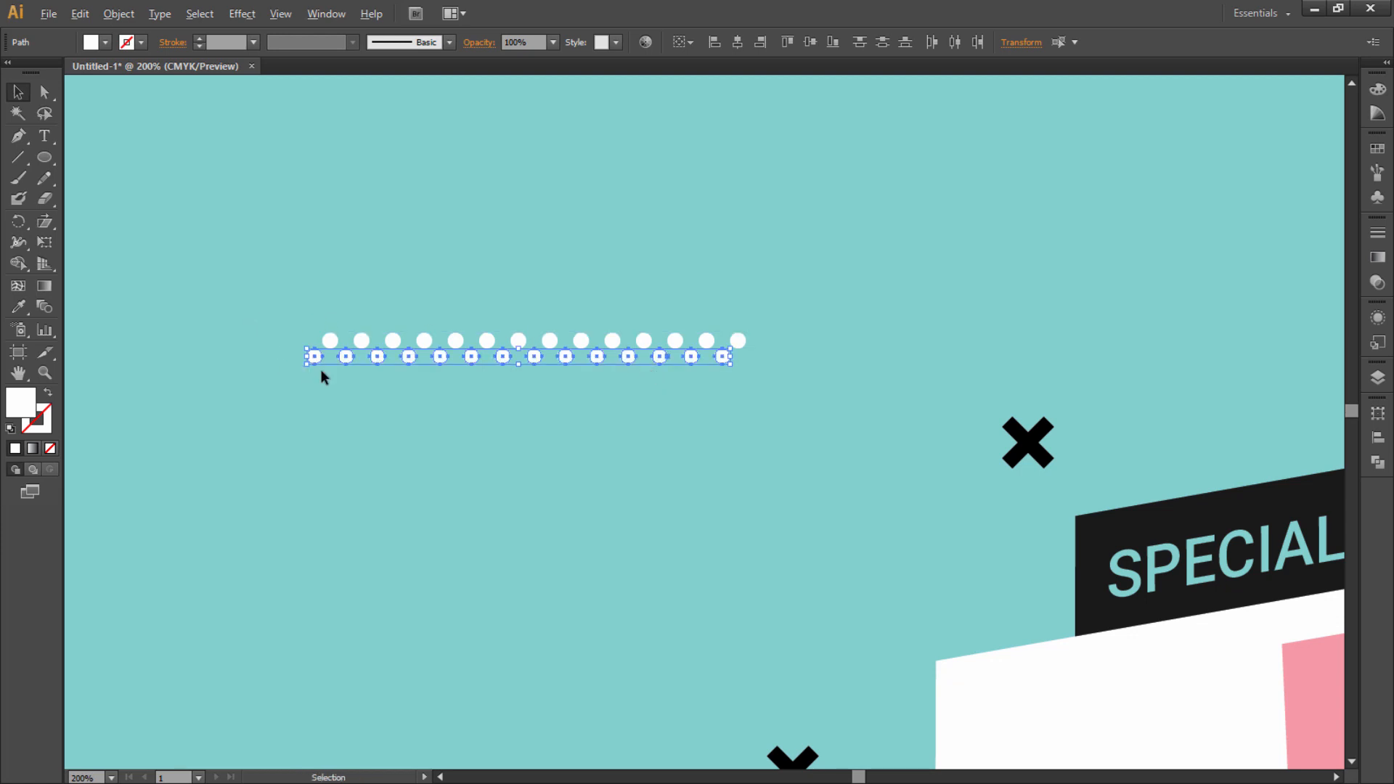
left_click_drag(315, 359, 333, 368)
left_click_drag(334, 381, 334, 382)
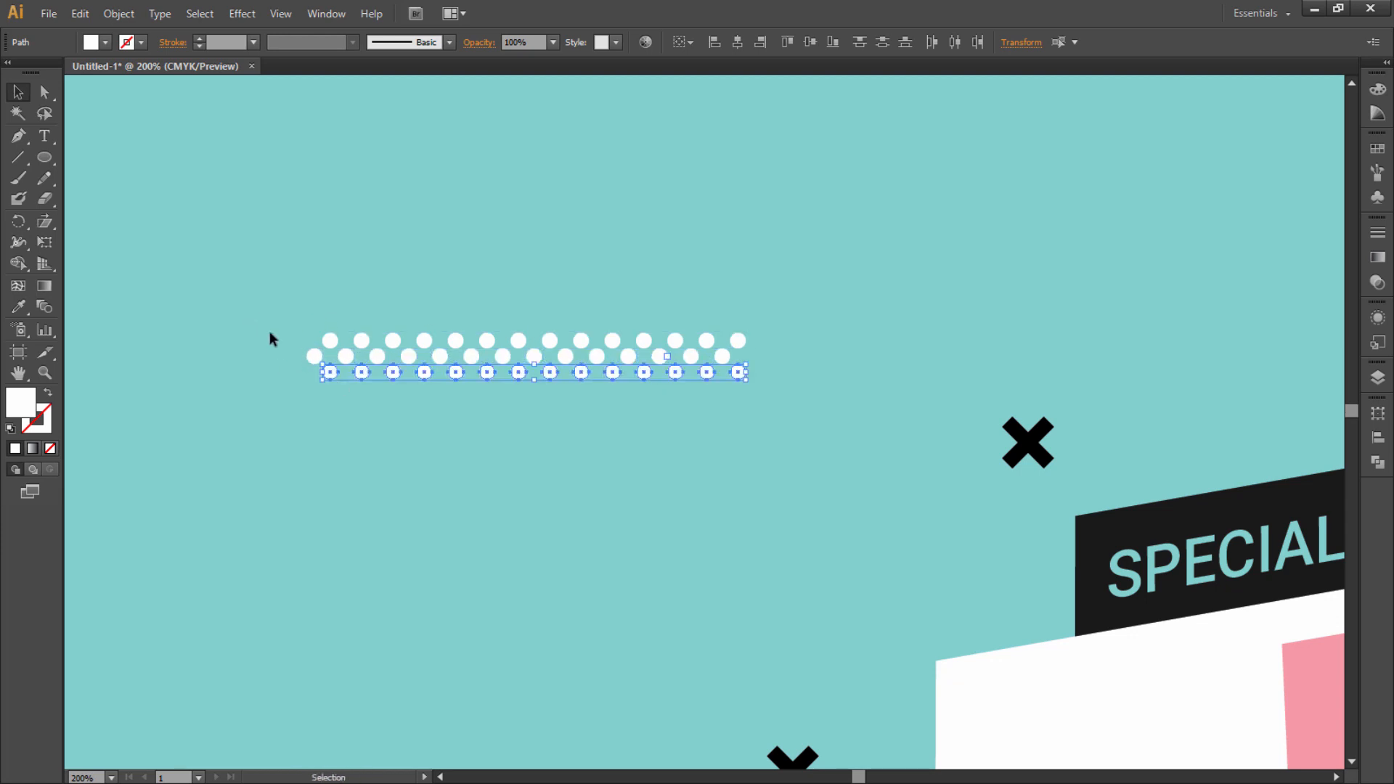
Step: Extend the dot pattern to six staggered rows by duplicating the existing rows downward
left_click_drag(274, 320, 733, 385)
left_click_drag(794, 331, 326, 374)
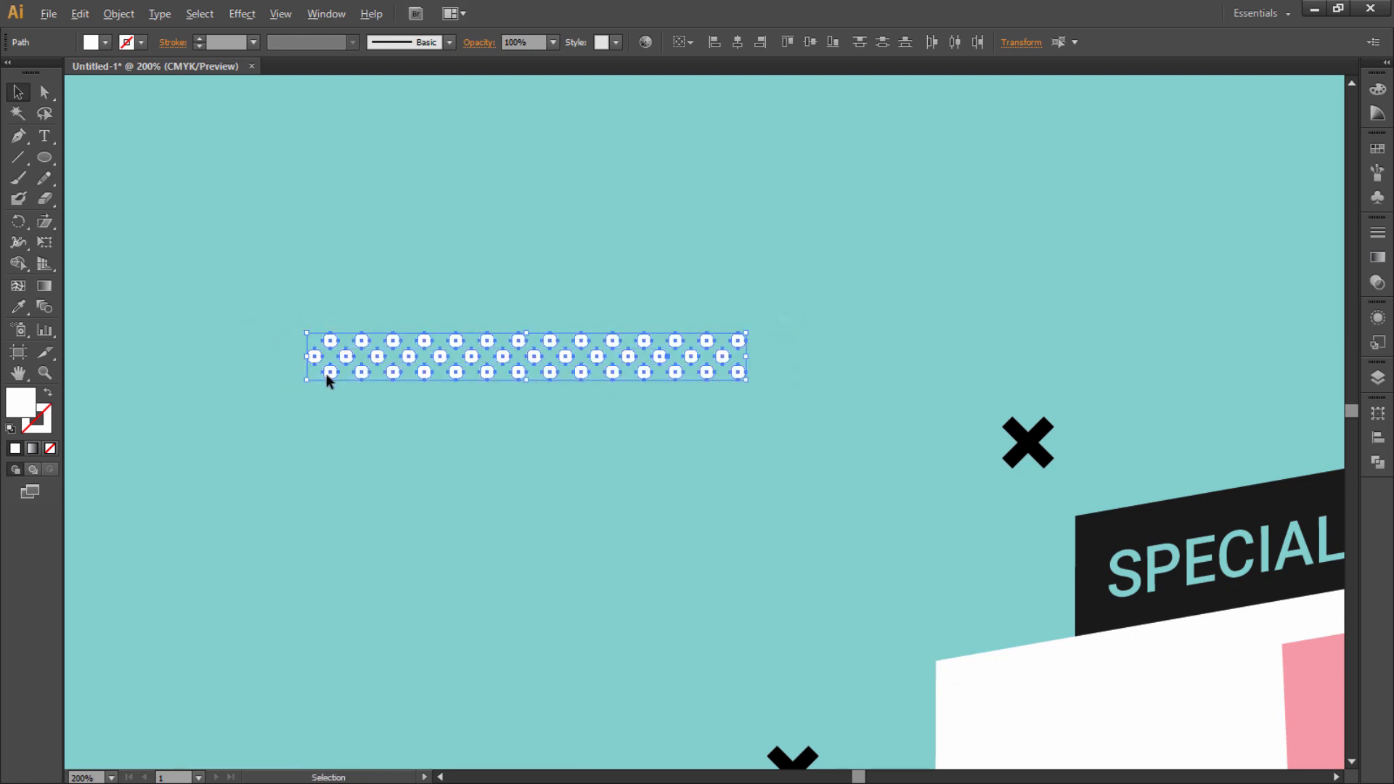
key("ctrl+z")
left_click_drag(290, 312, 555, 395)
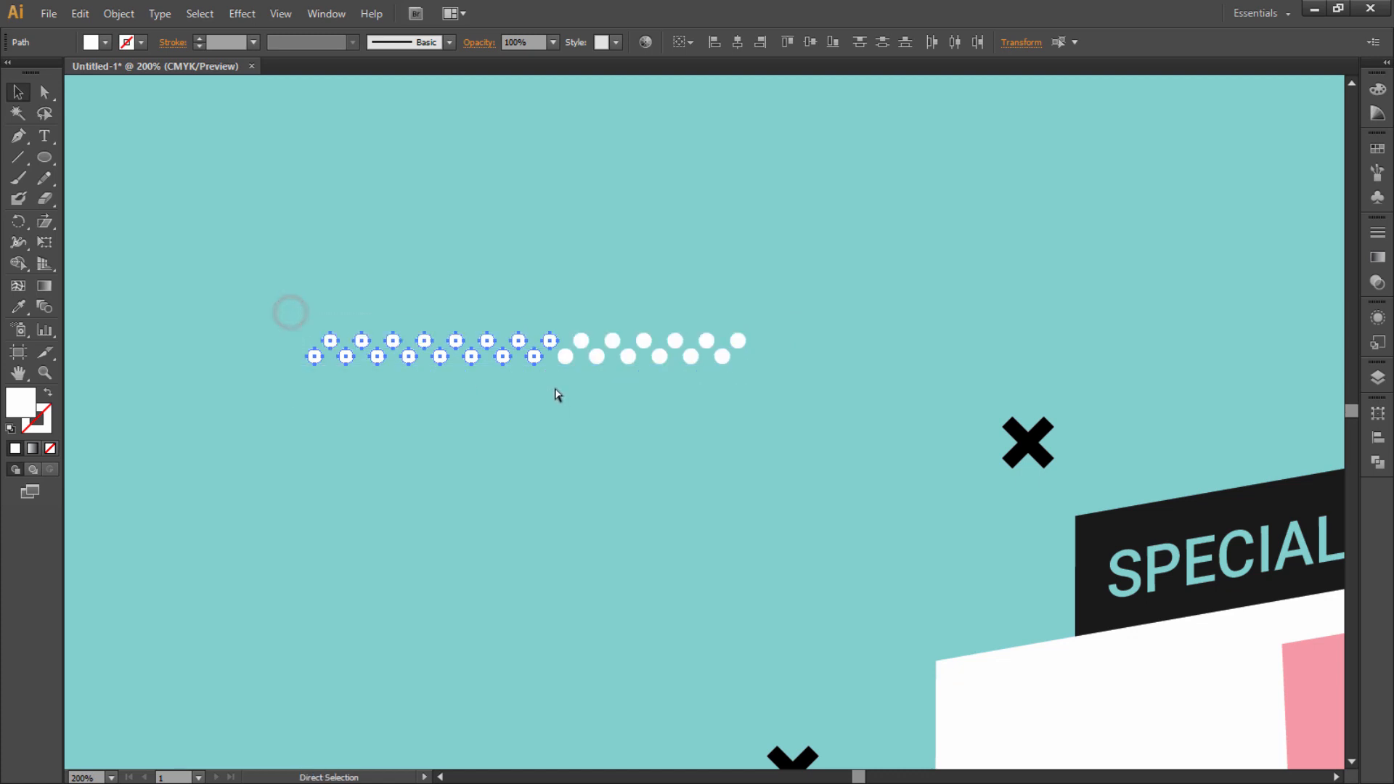
key("ctrl+shift+z")
mouse_move(782, 303)
left_mouse_down()
mouse_move(785, 371)
mouse_move(286, 419)
left_mouse_up()
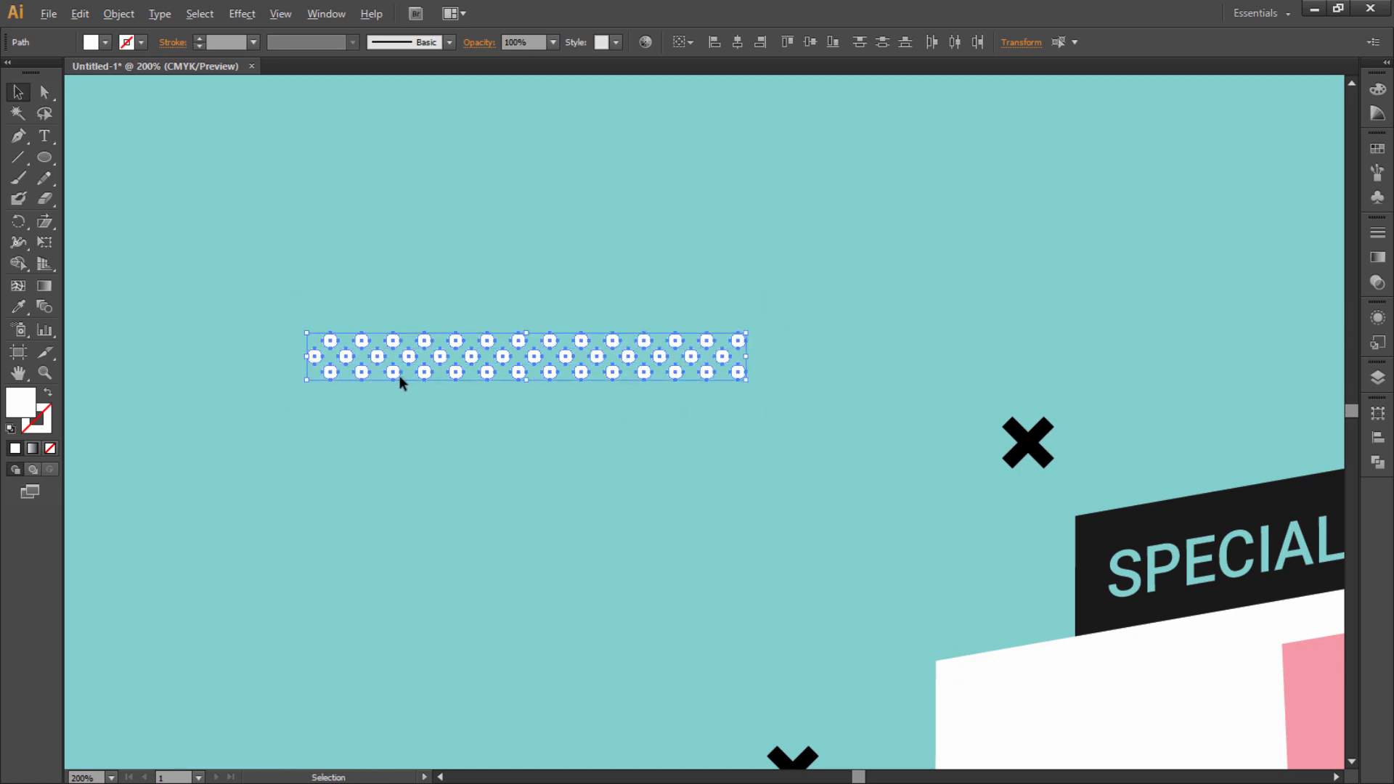
left_click_drag(393, 374, 307, 416)
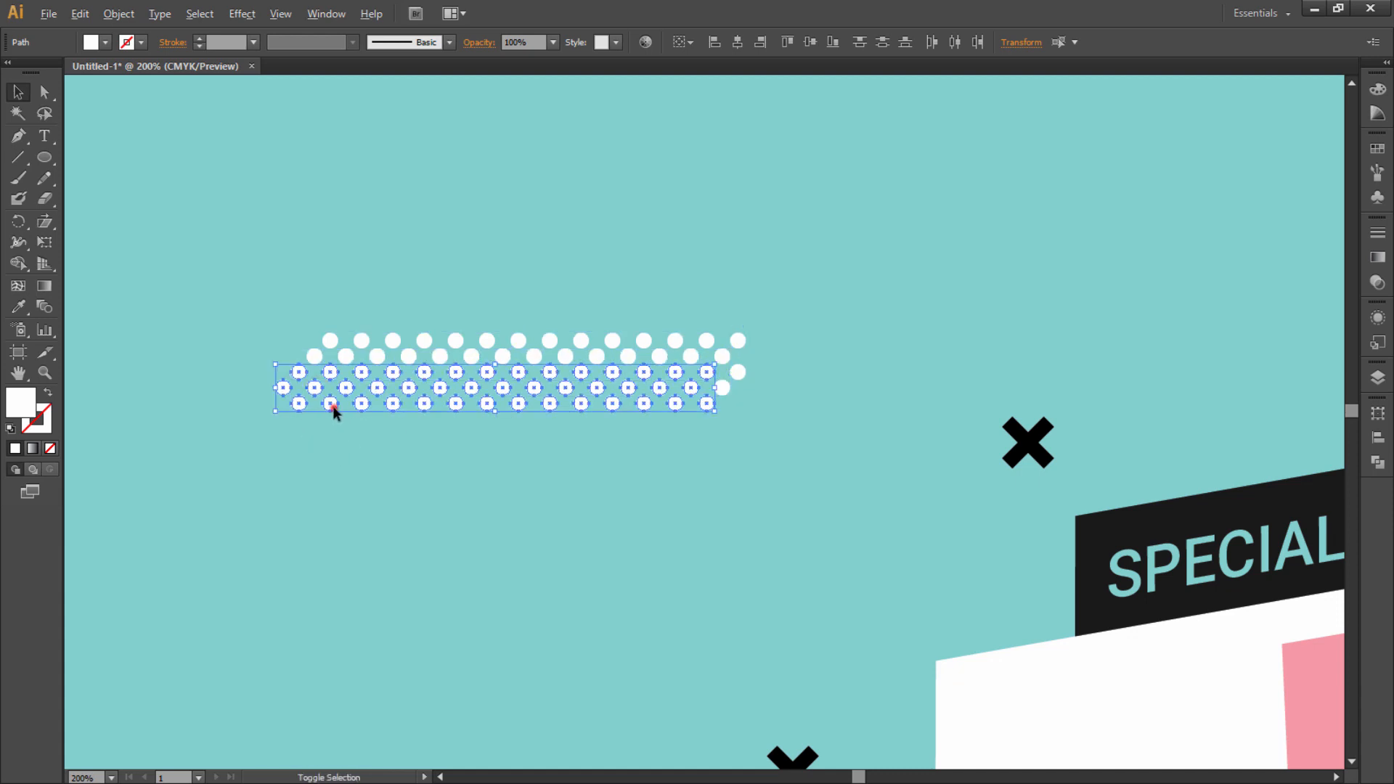
key("ctrl+z")
left_click_drag(697, 433, 487, 399)
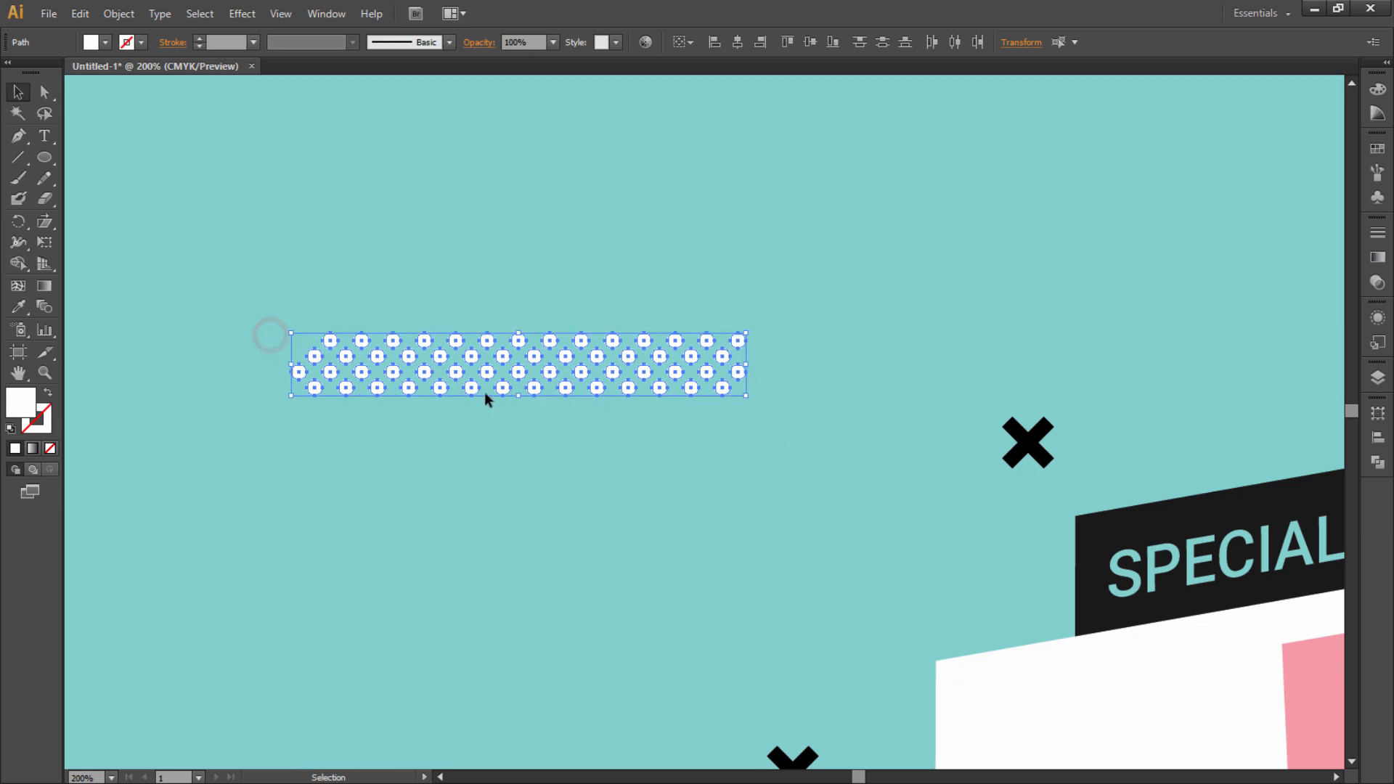
left_click_drag(355, 393, 386, 430)
left_click(399, 448)
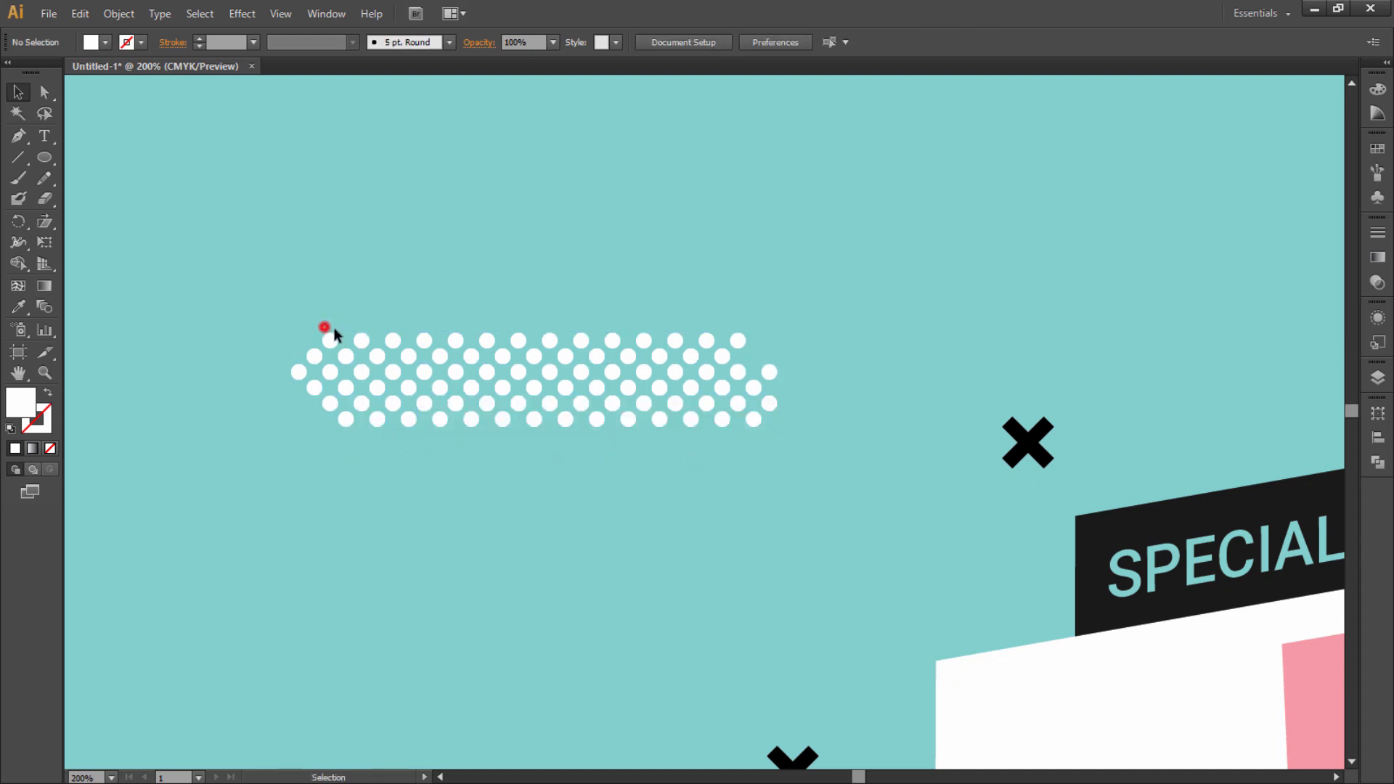
Step: Add a staggered copy of the uppermost row above the dot pattern and delete the protruding dots at its right end
left_click_drag(325, 327, 819, 335)
left_click_drag(708, 336, 724, 321)
left_click(837, 294)
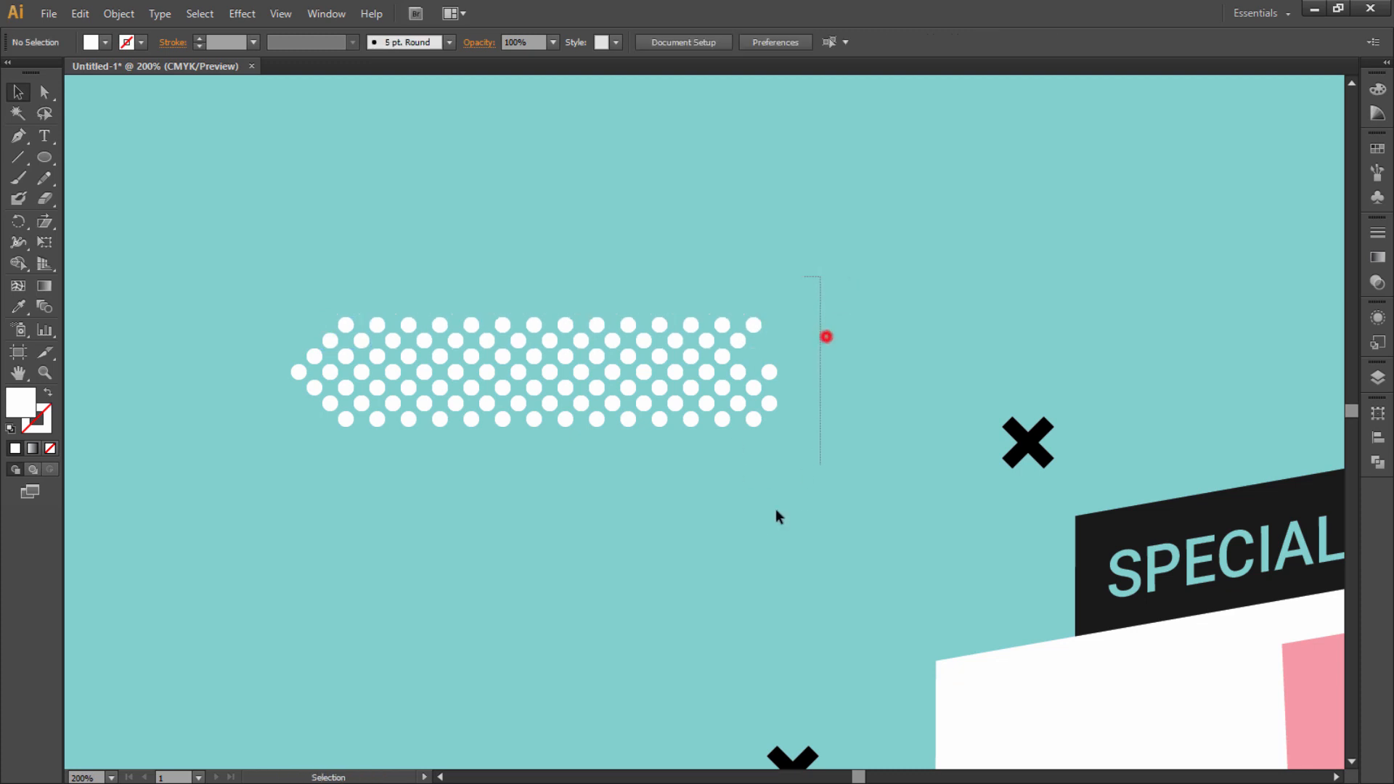
left_click_drag(775, 510, 753, 517)
key("Delete")
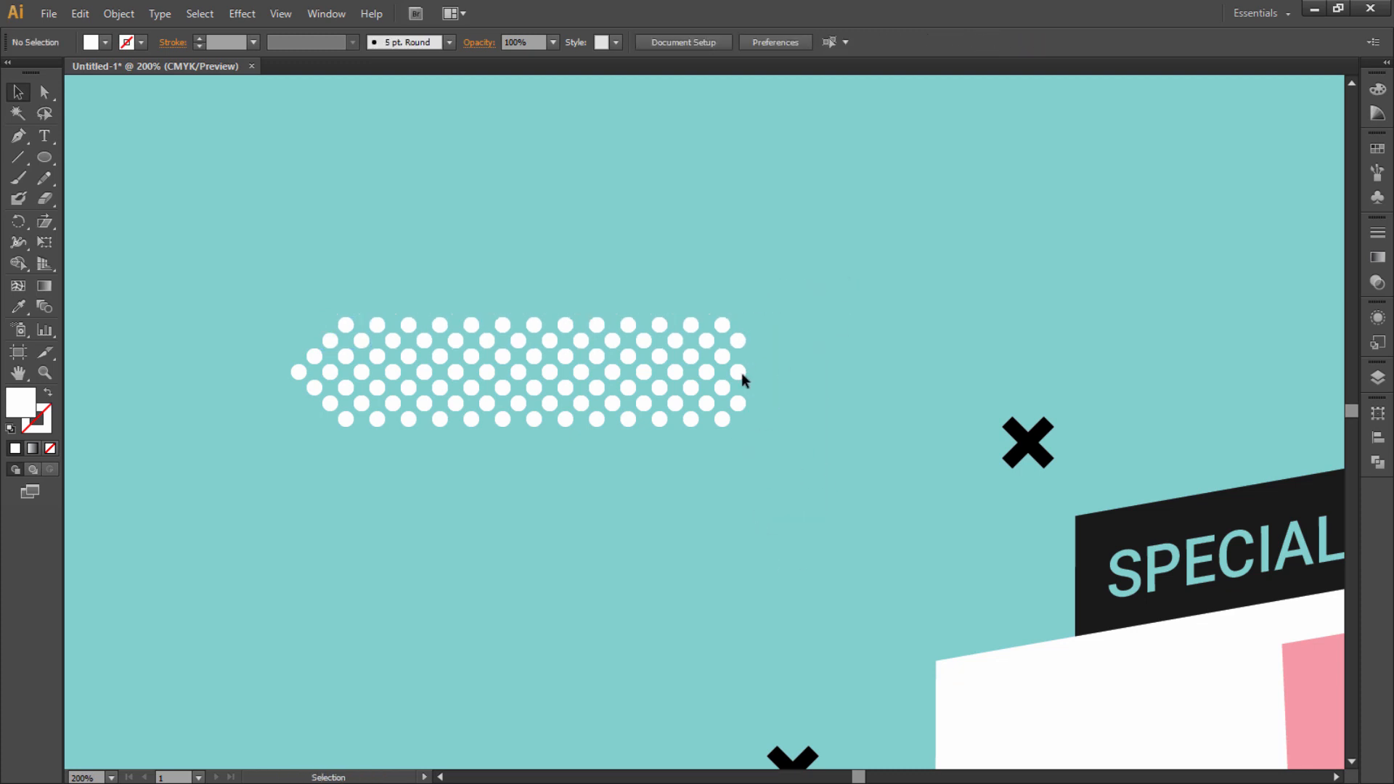
Step: Group all the dots and shear the group upward to match the banner's slant
key("ctrl+0")
left_click_drag(180, 178, 297, 471)
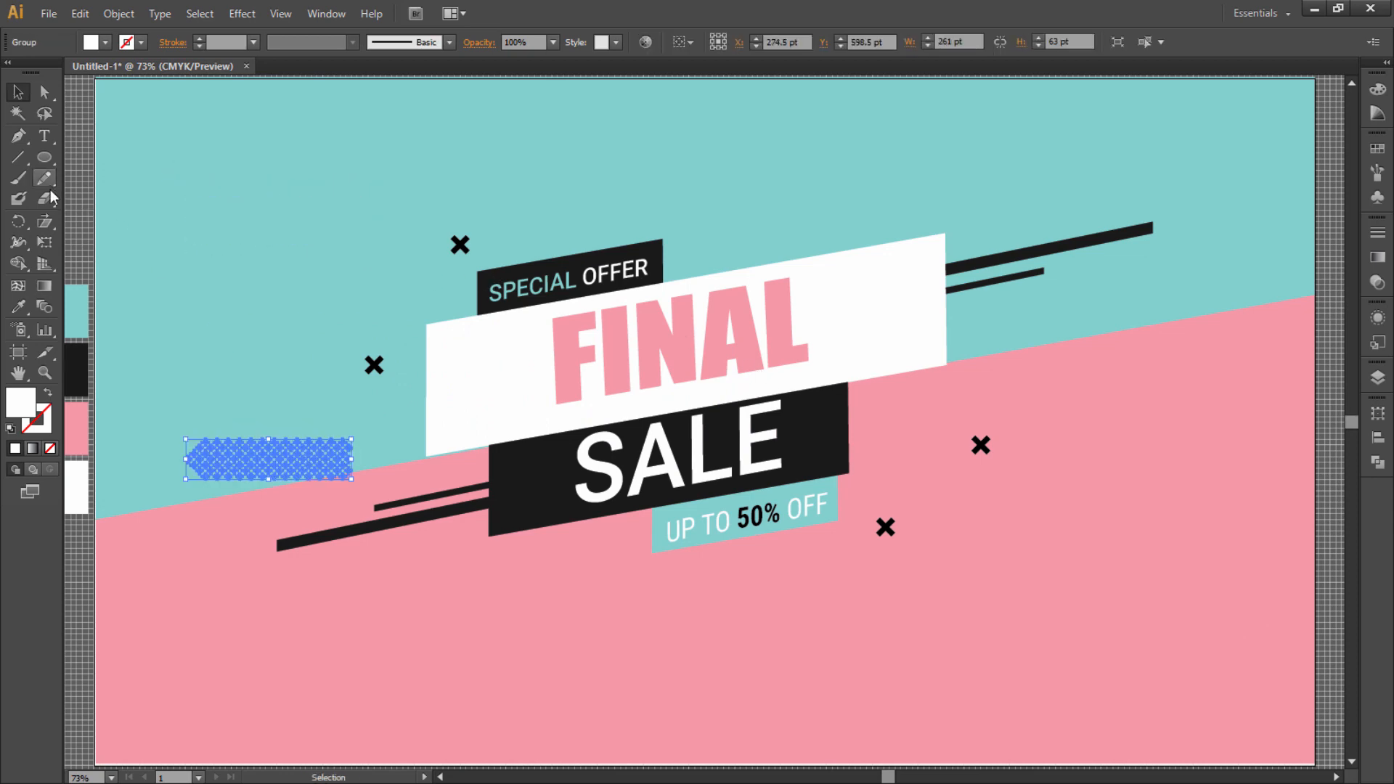
left_click(45, 223)
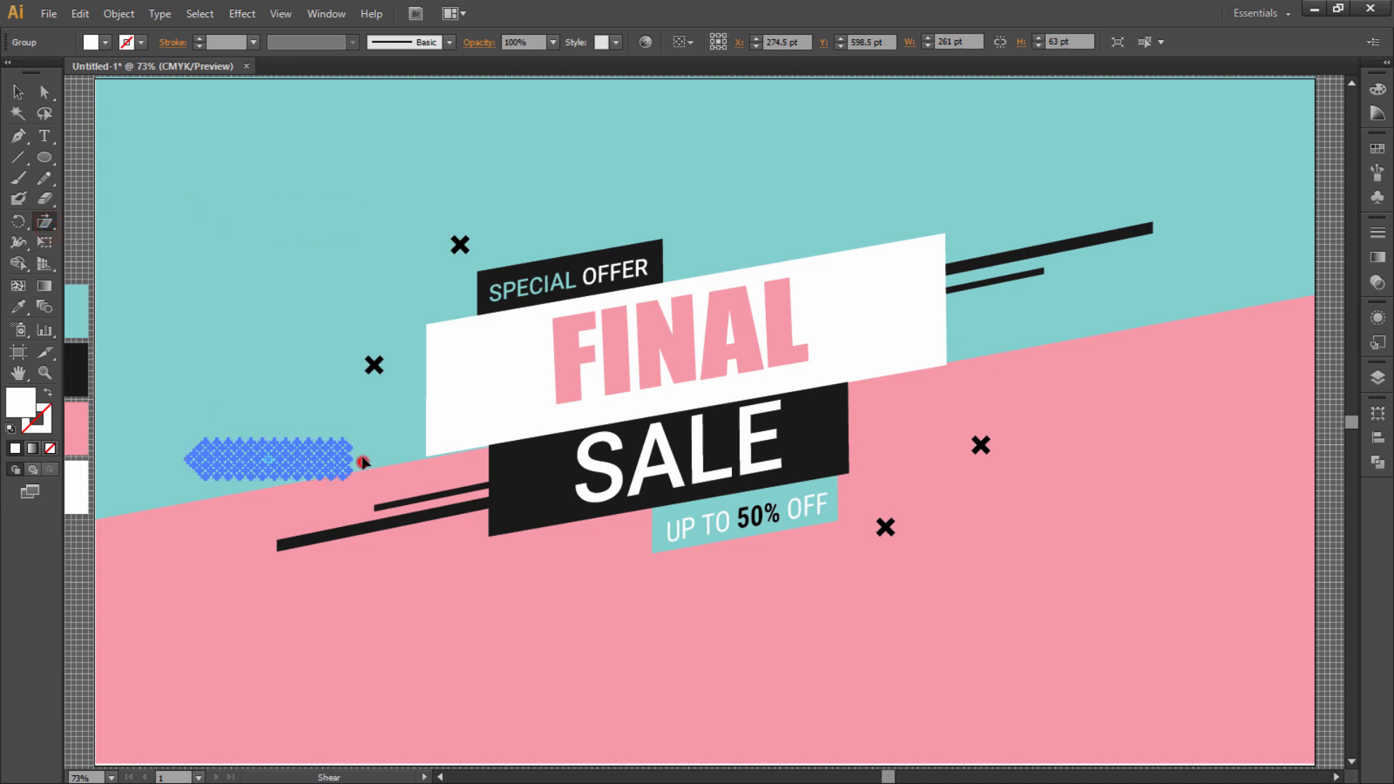
left_click_drag(363, 462, 448, 417)
left_click(312, 358)
key("v")
Step: Stretch the dot group to about 144 pt high and place it behind the white banner's left end
left_click(240, 155)
left_click(233, 336)
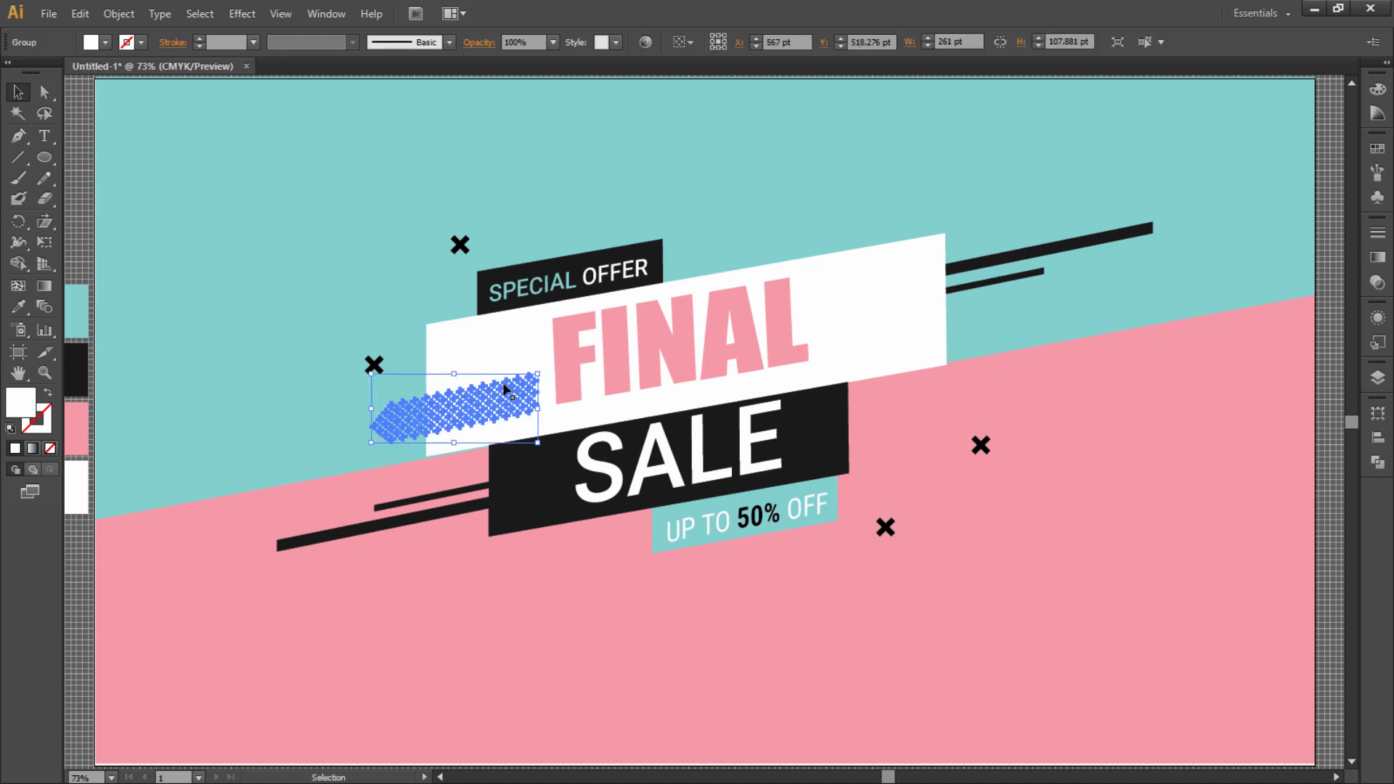
left_click(455, 378)
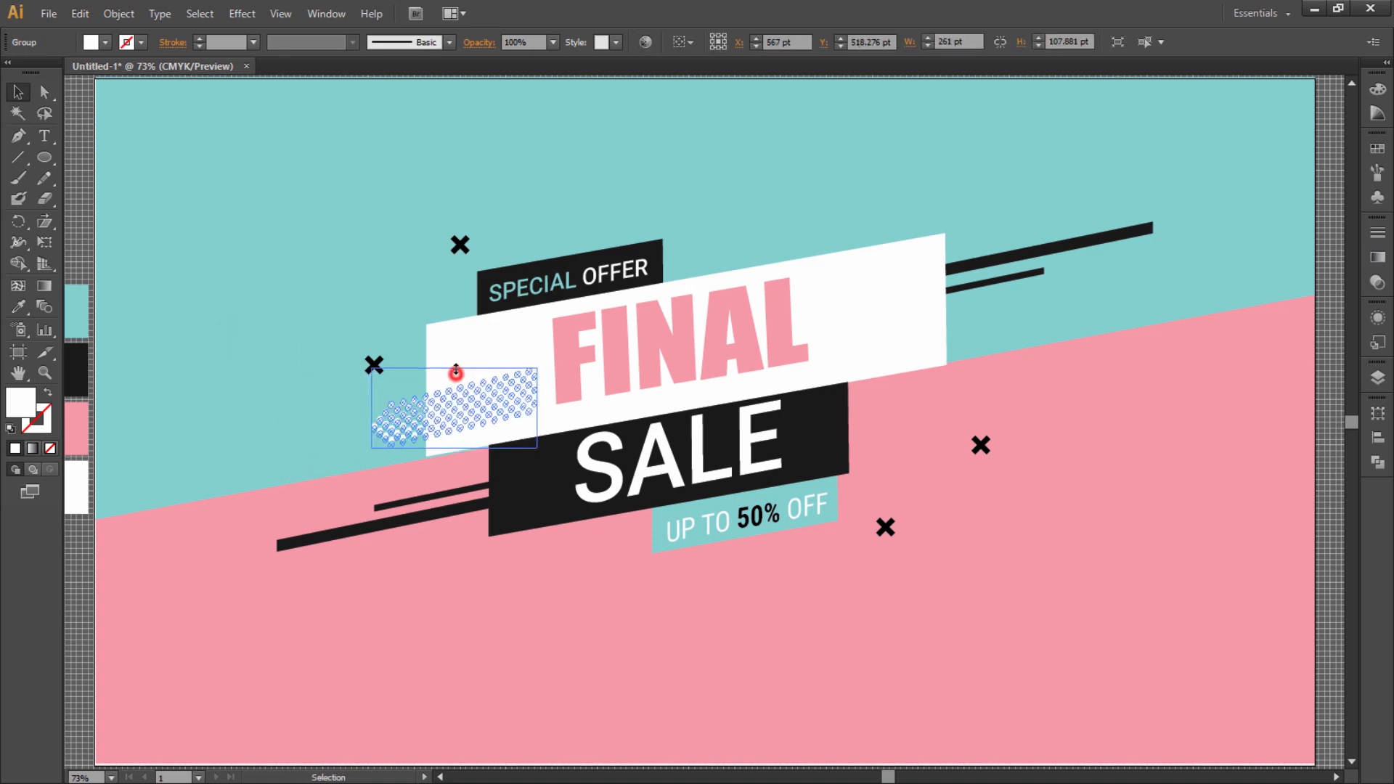
left_click(404, 285)
left_click_drag(421, 436, 389, 436)
Step: Fill the dot group with the white sampled from the FINAL banner
left_click(398, 320)
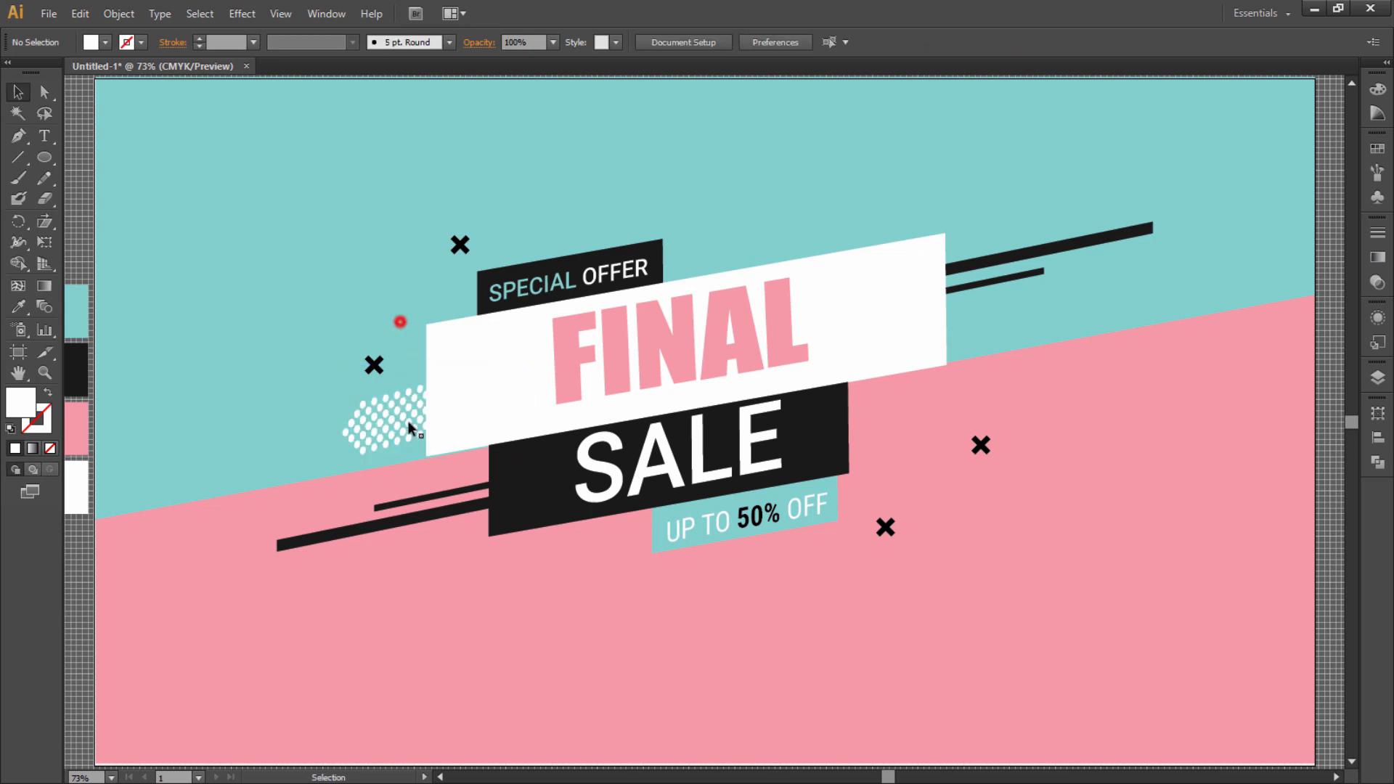
left_click(411, 426)
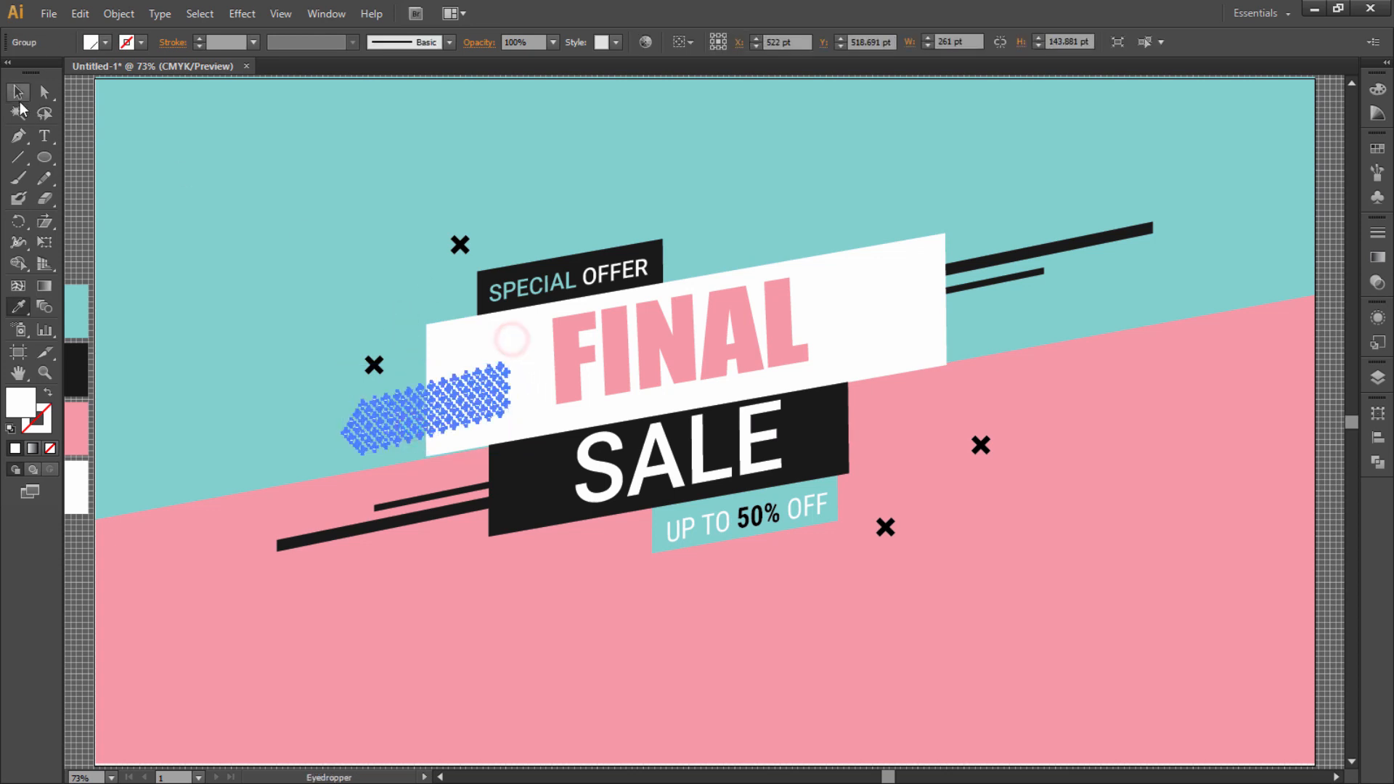
left_click(209, 125)
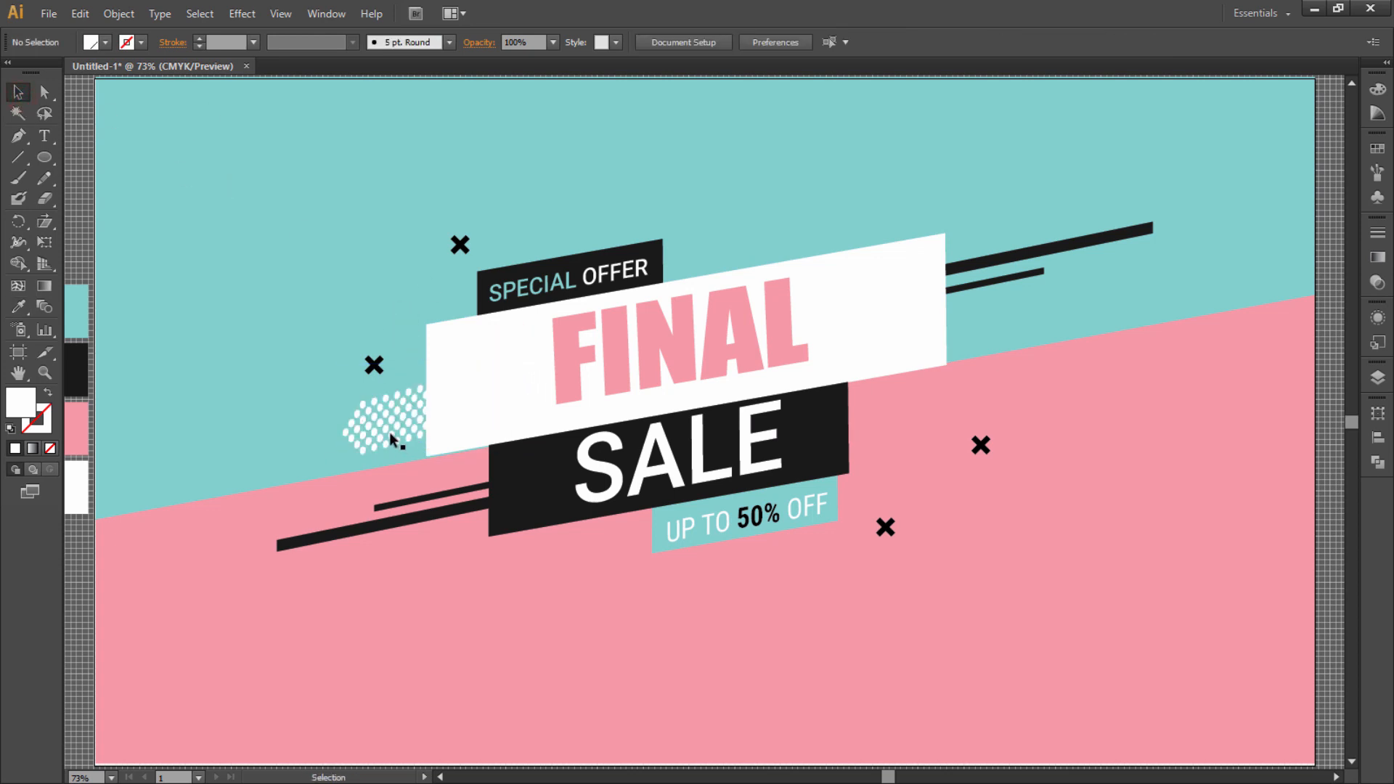
Step: Duplicate the dot group to the right of the SPECIAL OFFER label and reflect the copy left to right
left_click_drag(392, 439, 710, 277)
right_click(710, 276)
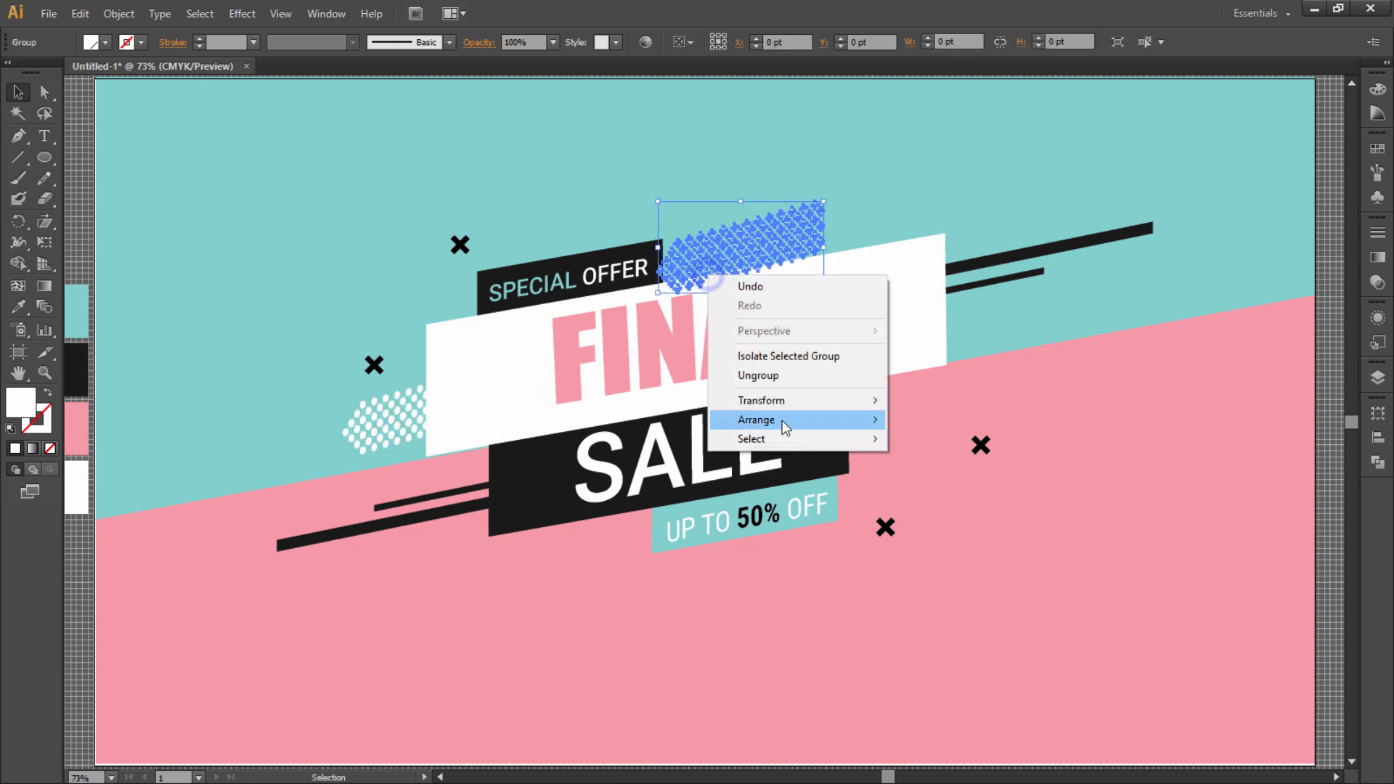
left_click(793, 405)
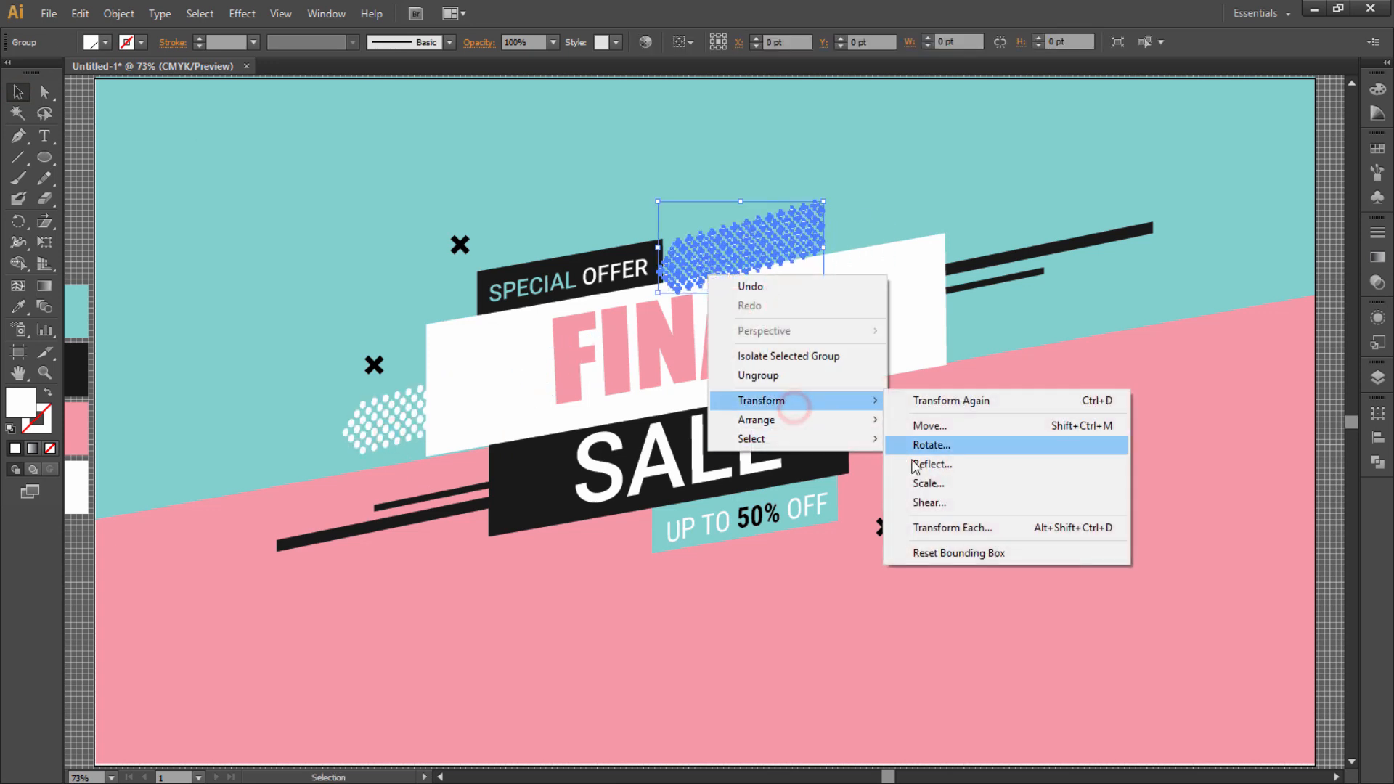
left_click(955, 464)
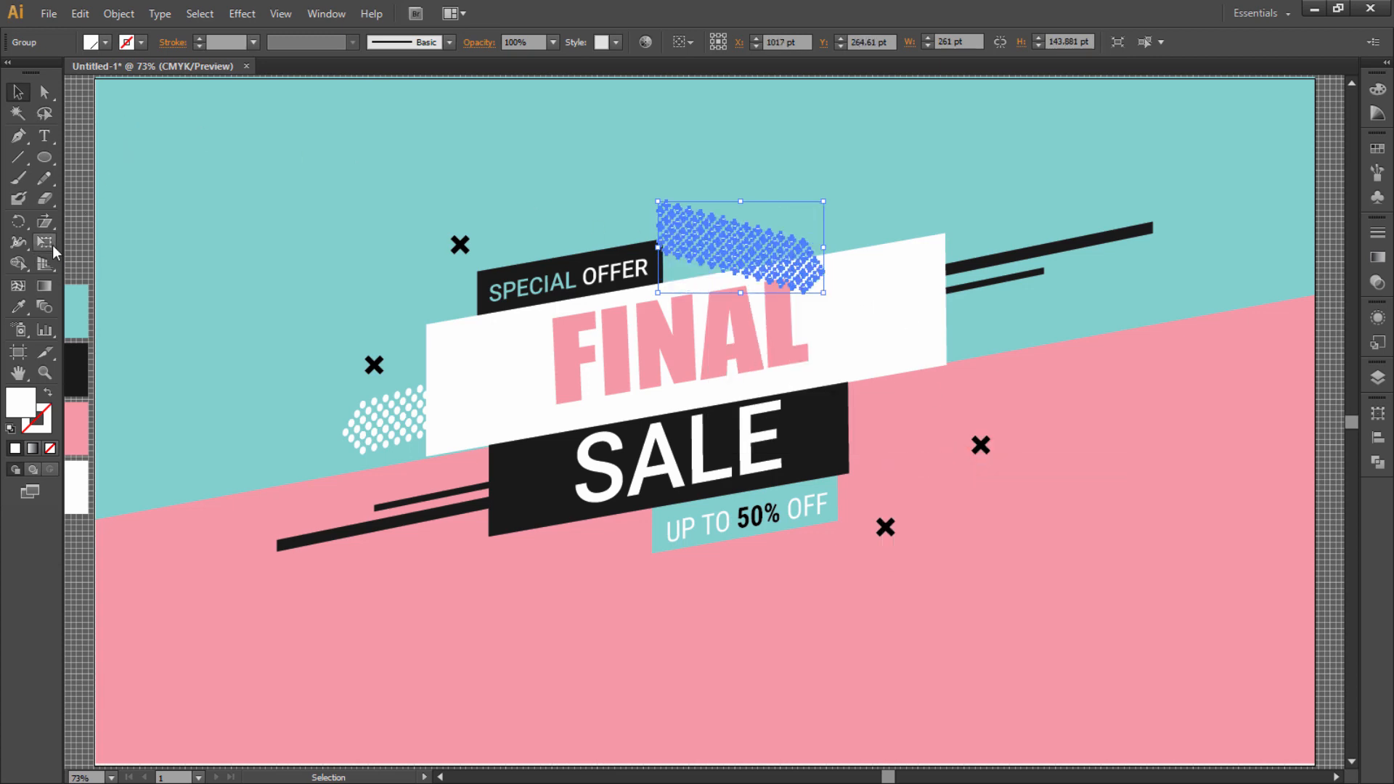
Step: Shear the reflected dot group upward to match the banner's slant
left_click(44, 221)
left_click_drag(826, 275, 828, 239)
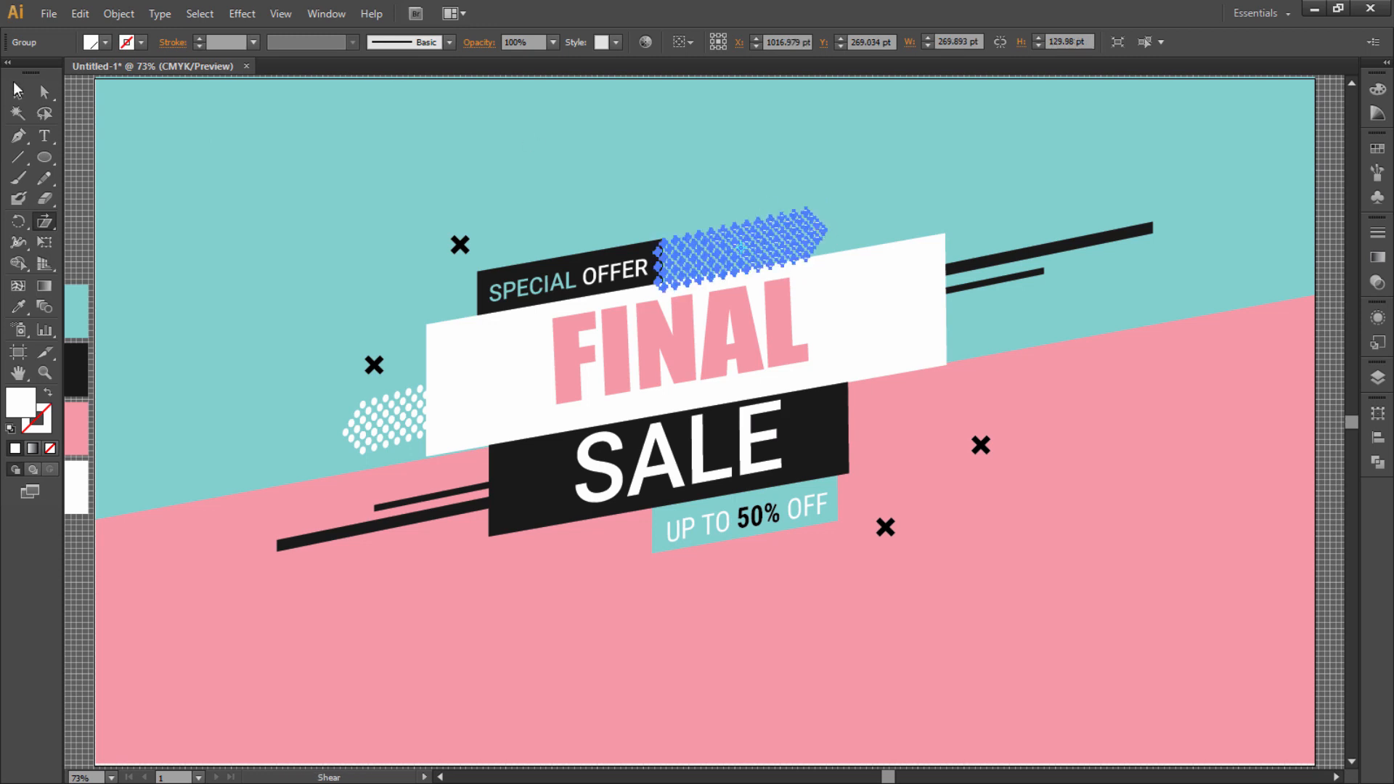
left_click(18, 92)
left_click(188, 94)
Step: Enlarge the reflected dot group to about 288 × 139 pt and position it against the SPECIAL OFFER label's right end
left_click(660, 207)
left_click(705, 253)
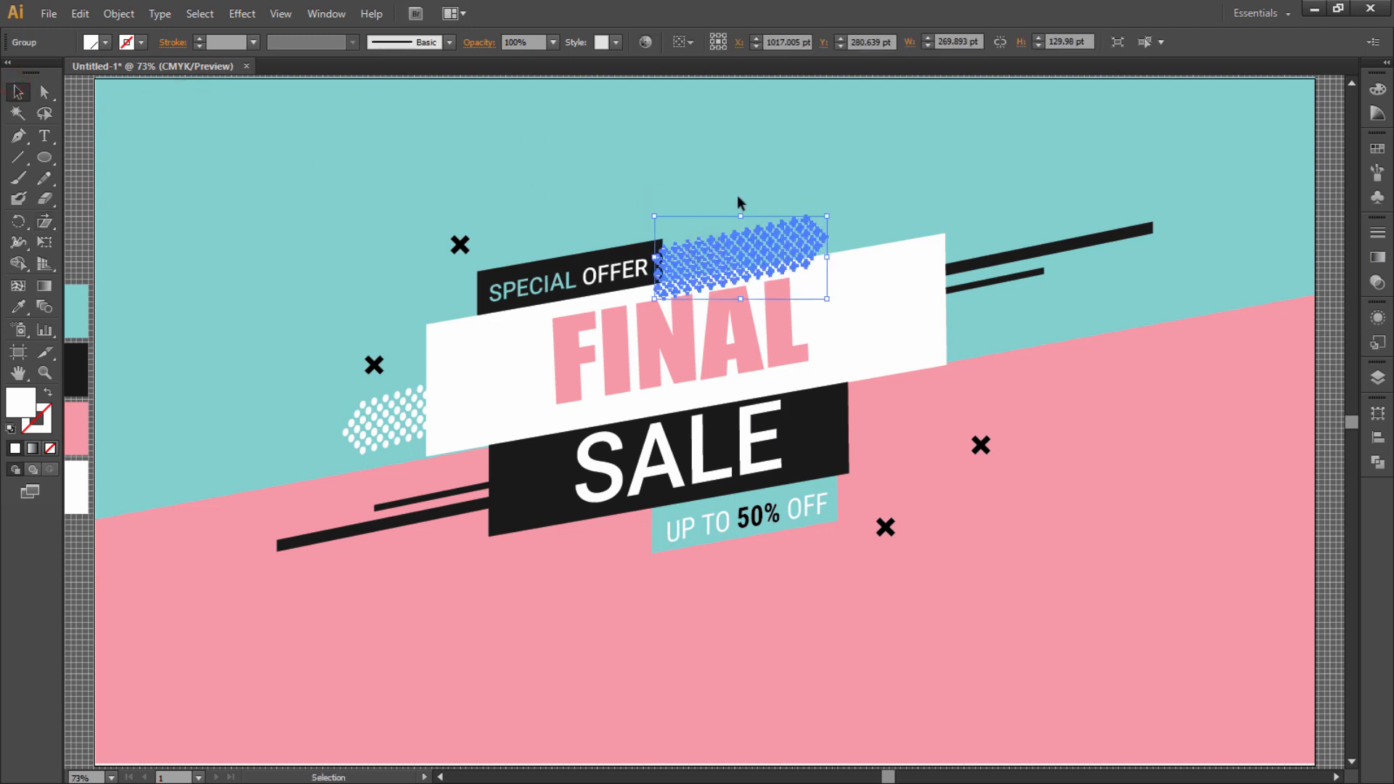
mouse_move(803, 250)
left_mouse_down()
mouse_move(832, 214)
mouse_move(783, 244)
left_mouse_up()
left_click(848, 192)
left_click(777, 200)
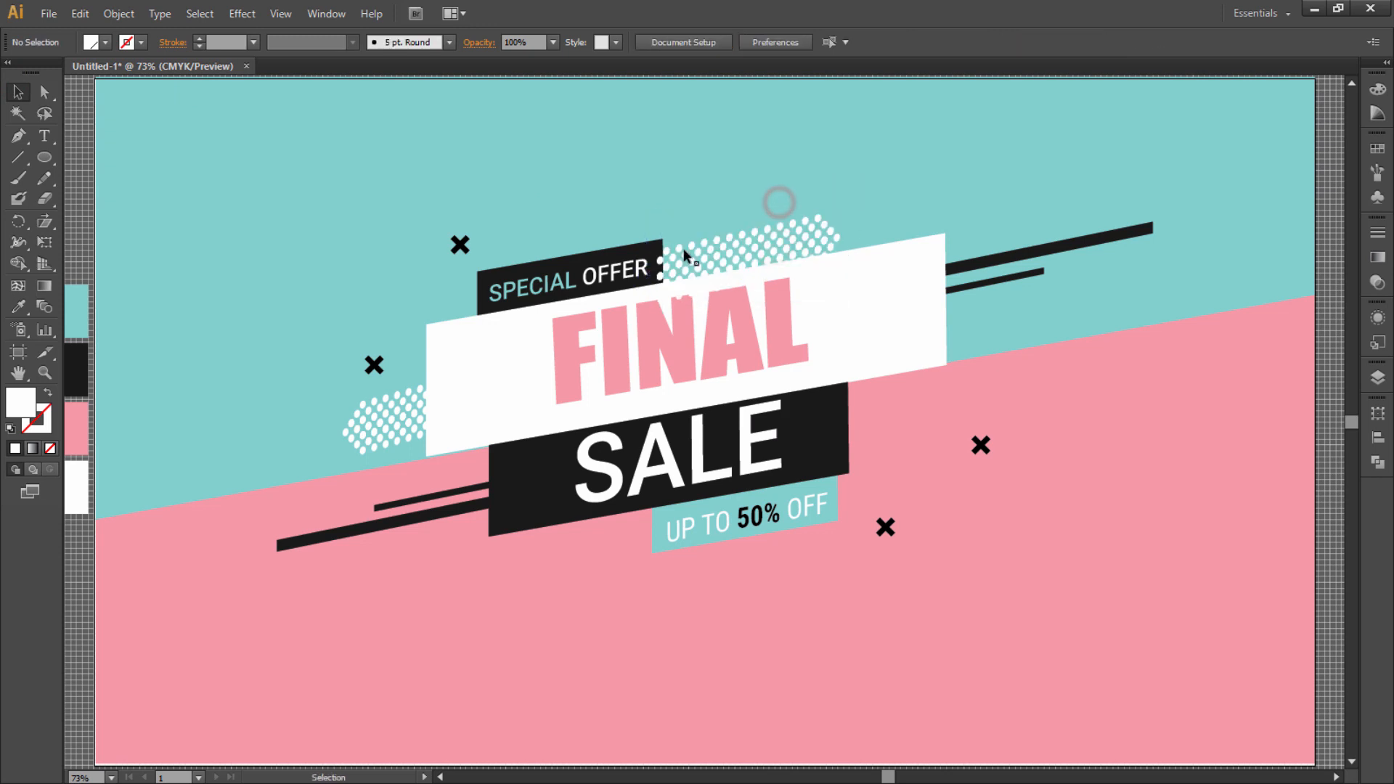
Step: Arrange the upper-right dot group behind the white banner and the SPECIAL OFFER label
left_click_drag(697, 249, 699, 254)
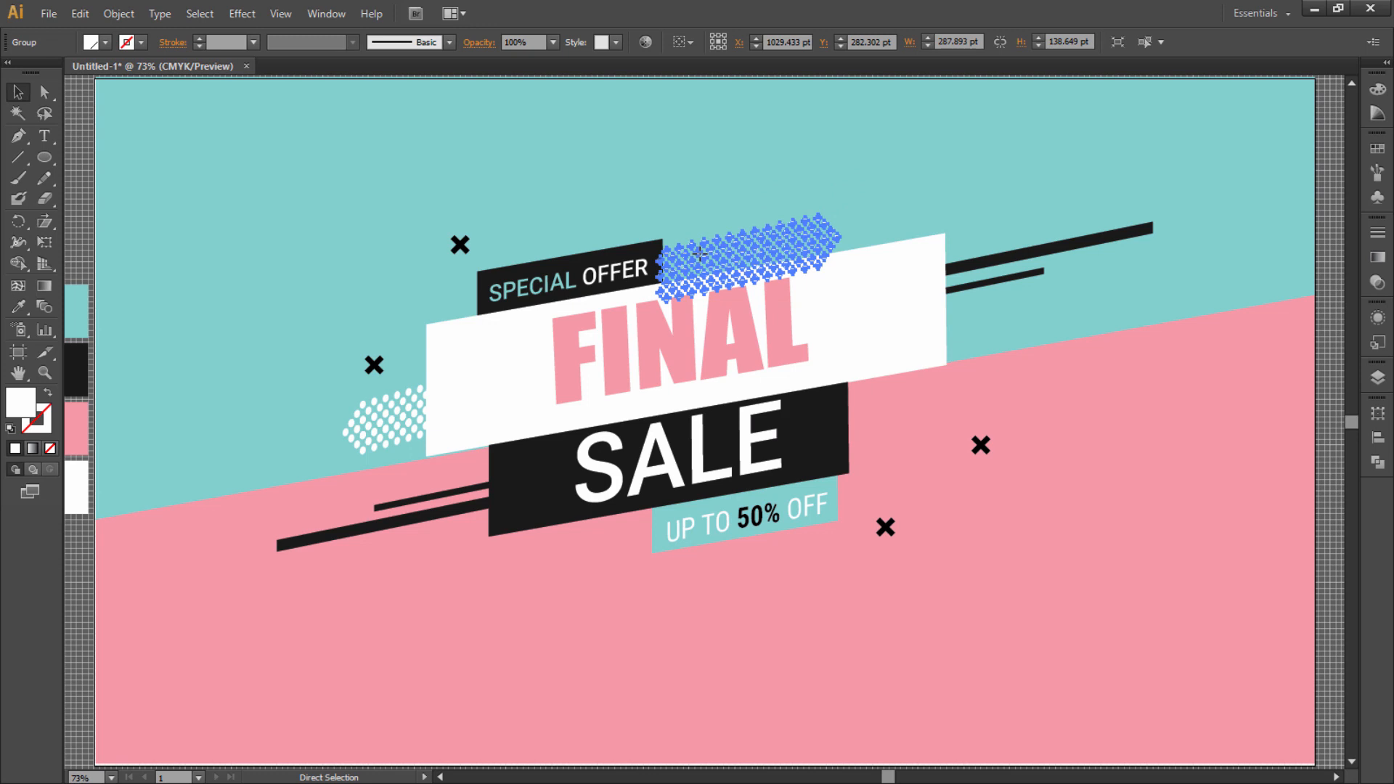
left_click_drag(699, 254, 700, 254)
left_click(824, 156)
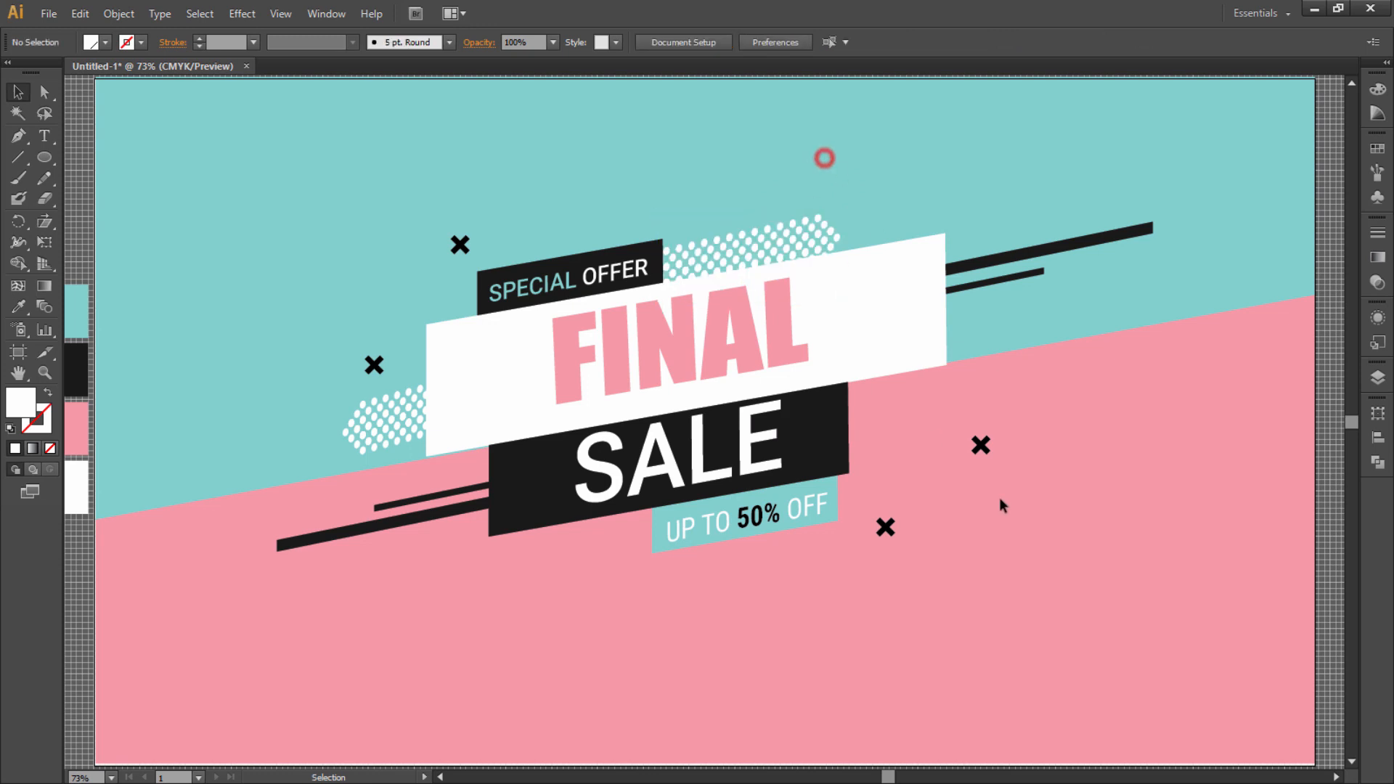
Step: Duplicate the left dot group onto the SALE banner's lower-left edge and shear the copy to a flatter slant
left_click_drag(404, 446, 555, 565)
left_click(647, 599)
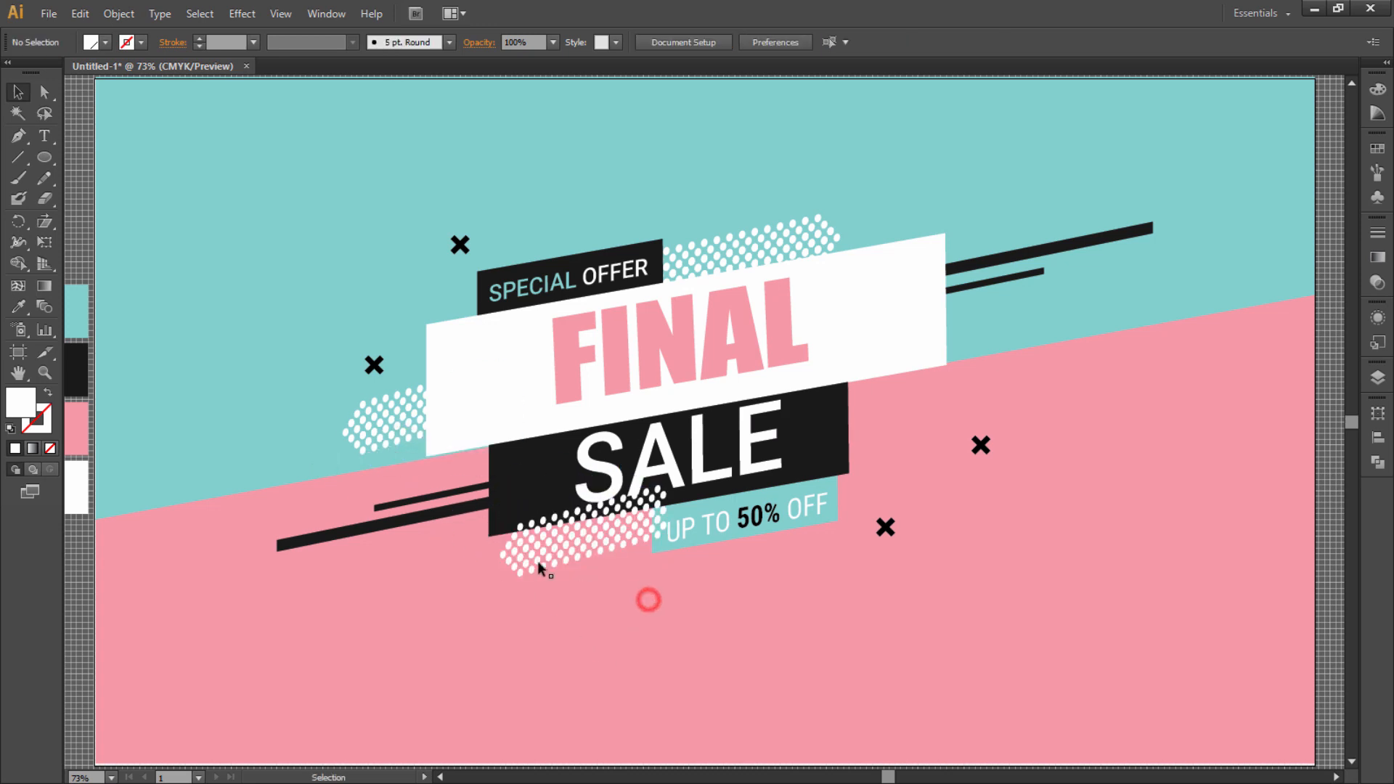
left_click(537, 563)
left_click(44, 222)
left_click_drag(436, 559, 472, 559)
left_click(45, 92)
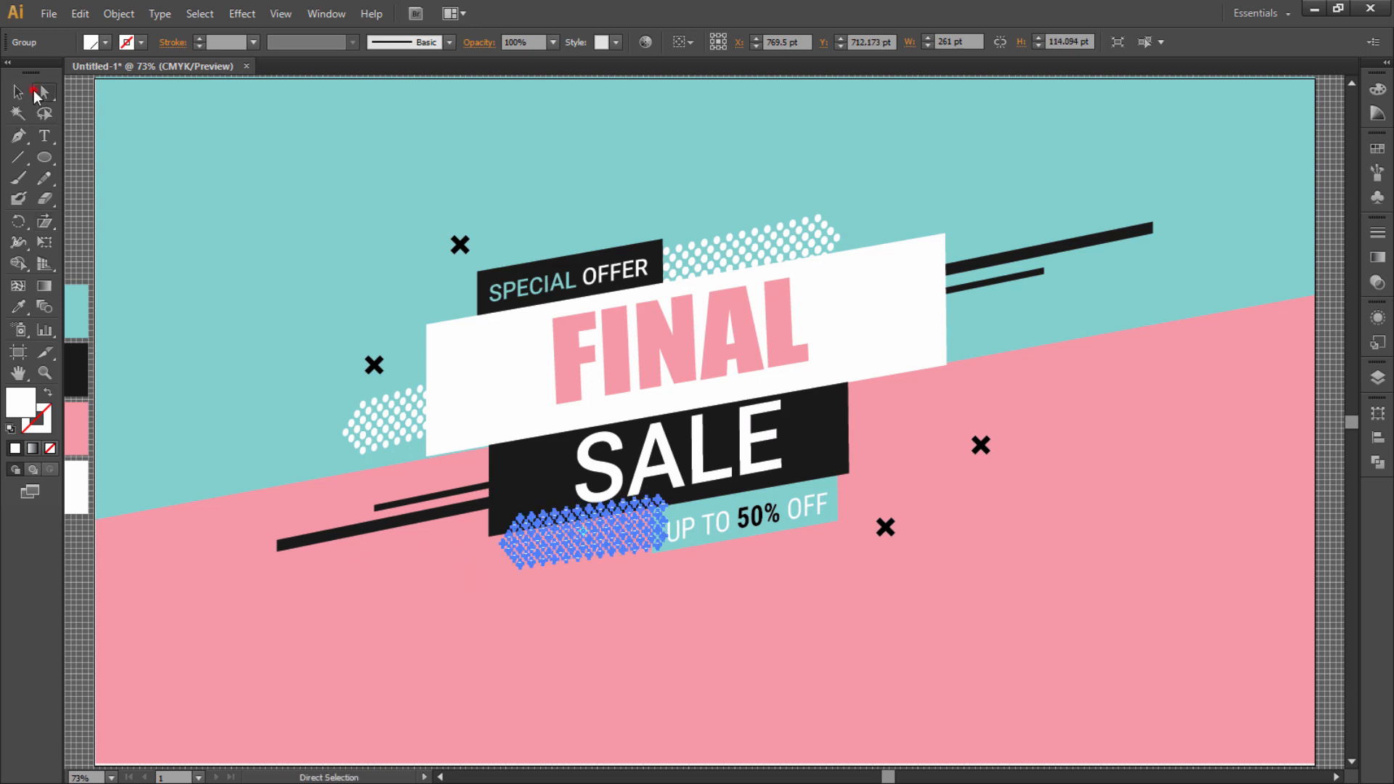
left_click(351, 479)
left_click(550, 653)
left_click(741, 242)
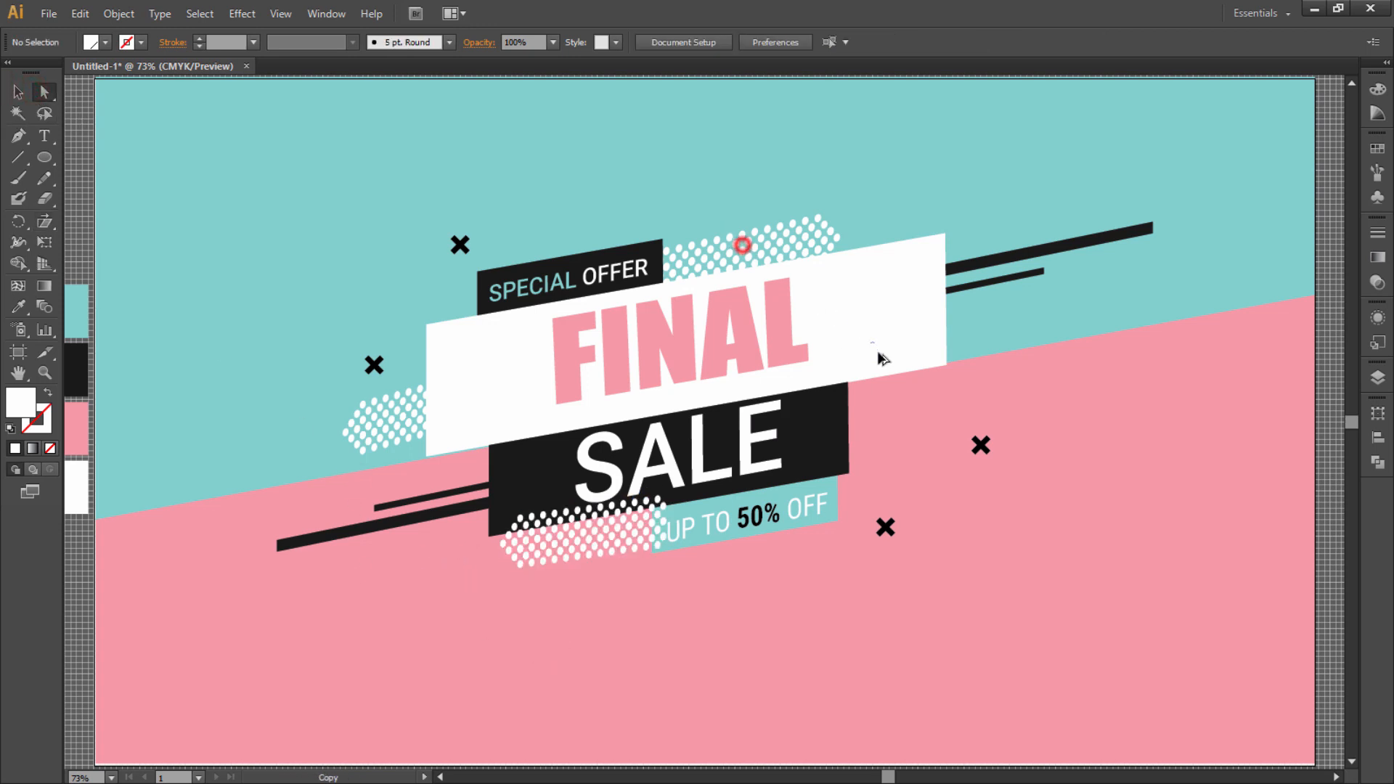
left_click(893, 395)
left_click(824, 211)
left_click(793, 251)
left_click(865, 190)
left_click_drag(899, 166, 660, 299)
left_click(856, 130)
Step: Lock the white banner, the two right-hand bars and the SPECIAL OFFER label
left_click(861, 294)
left_click_drag(905, 208, 1036, 429)
key("ctrl+2")
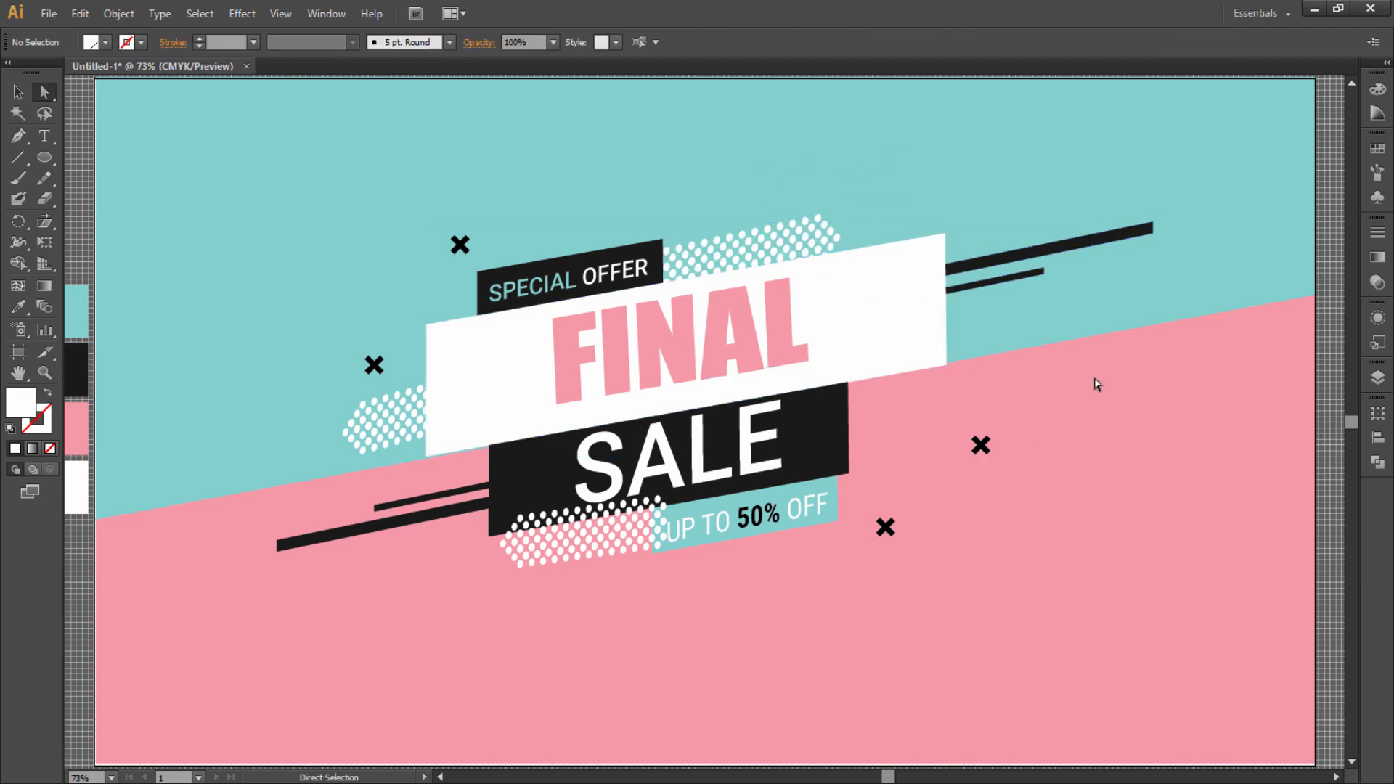
left_click(655, 239, "ctrl")
key("ctrl+2")
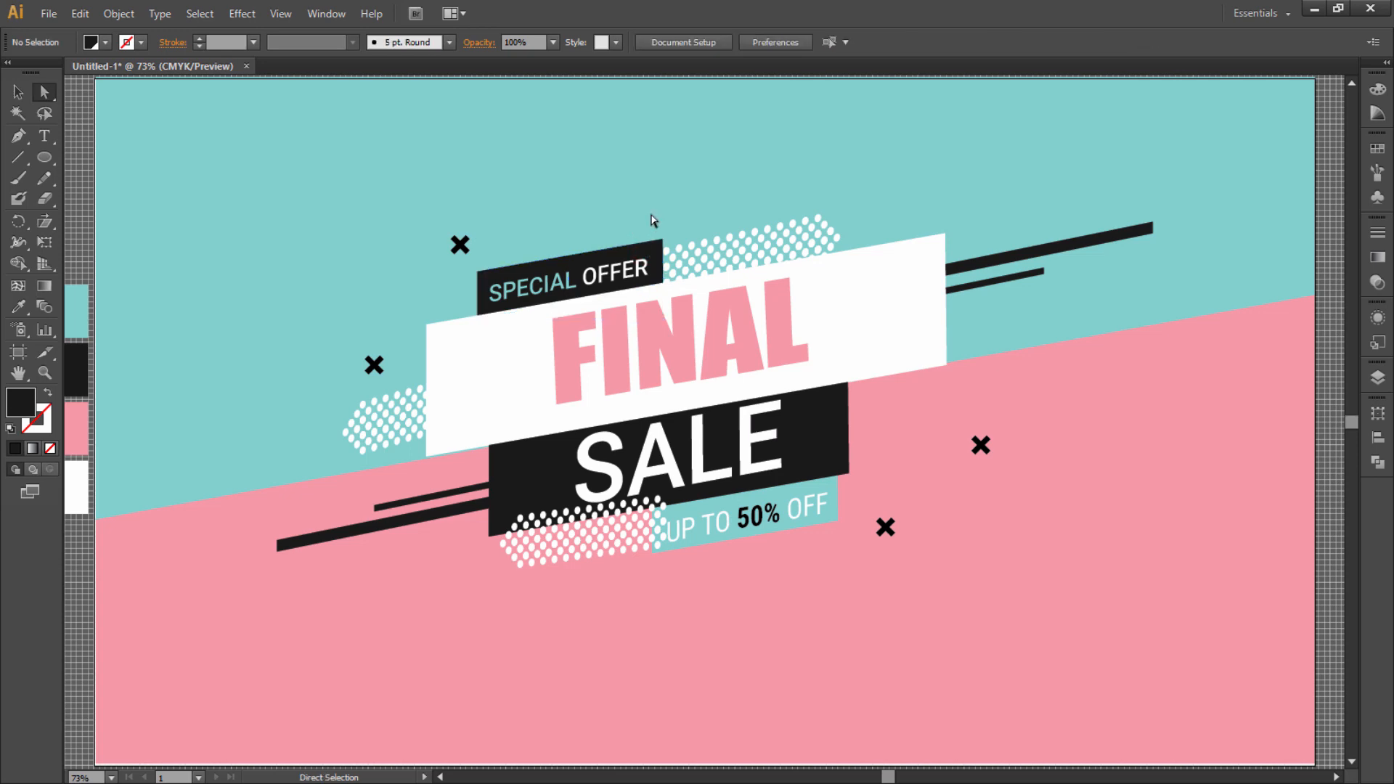
left_click_drag(653, 220, 842, 276)
left_click_drag(943, 189, 717, 372)
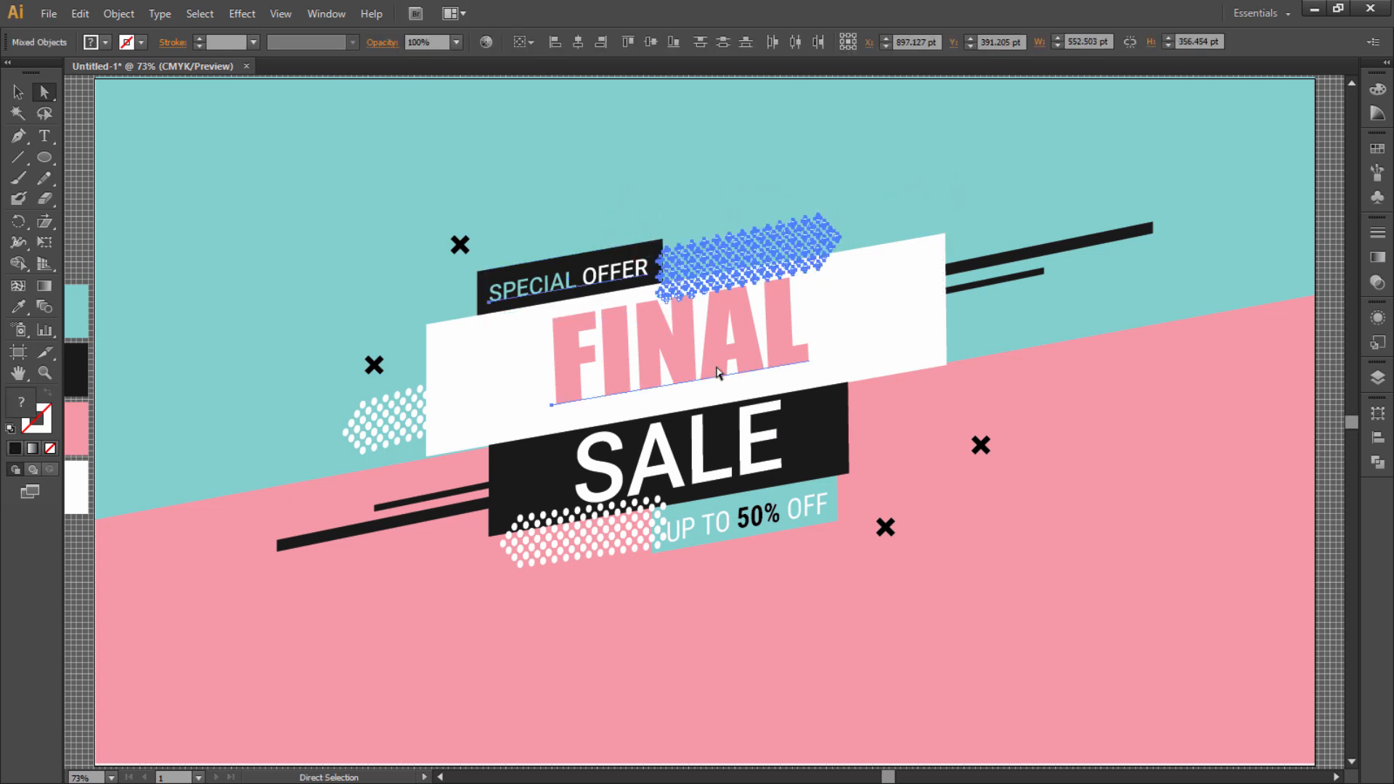
left_click_drag(782, 250, 924, 389)
key("ctrl+z")
Step: Duplicate the upper-right dot group to the right end of the SALE banner, just under the white banner's lower-right corner
left_click(17, 93)
left_click(537, 104)
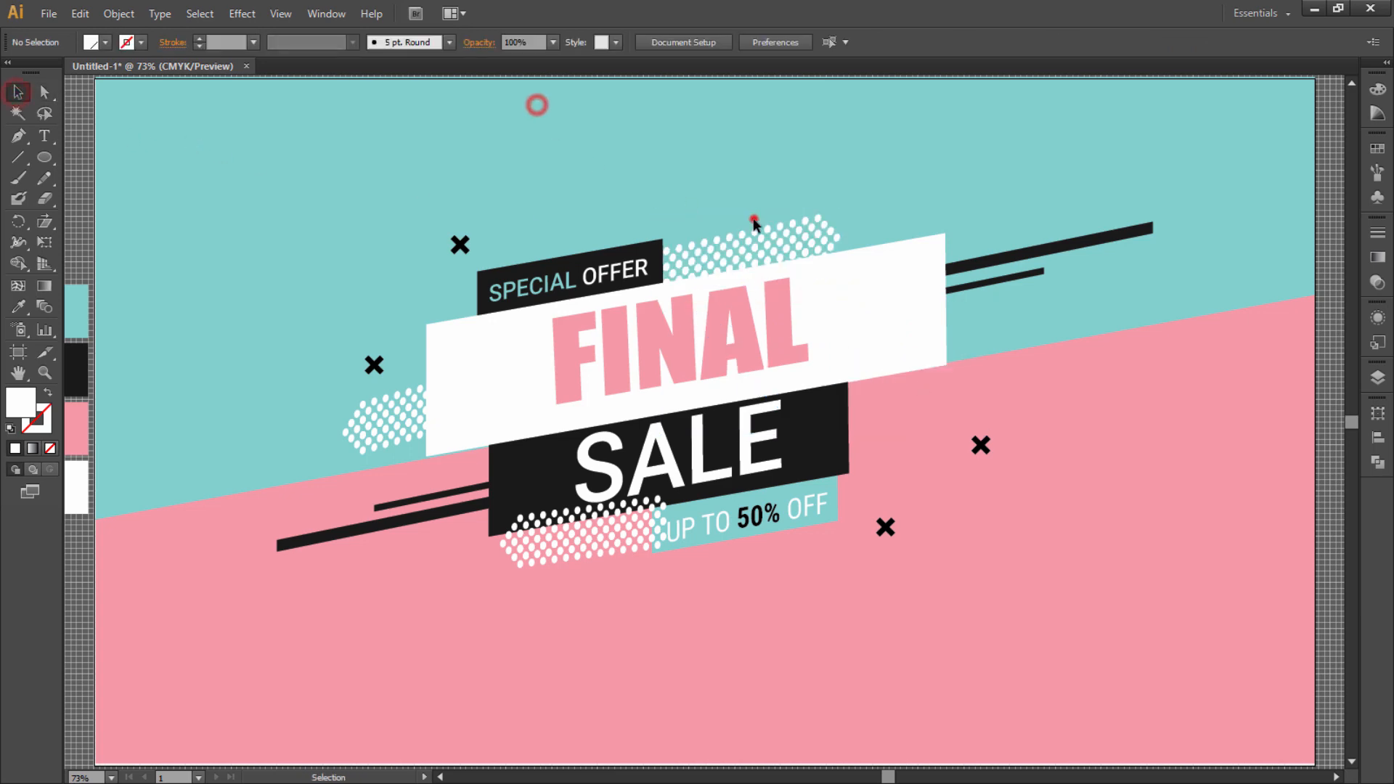
left_click_drag(754, 219, 882, 365)
left_click_drag(761, 245, 838, 279)
key("ctrl+z")
left_click(785, 137)
left_click_drag(781, 231, 938, 357)
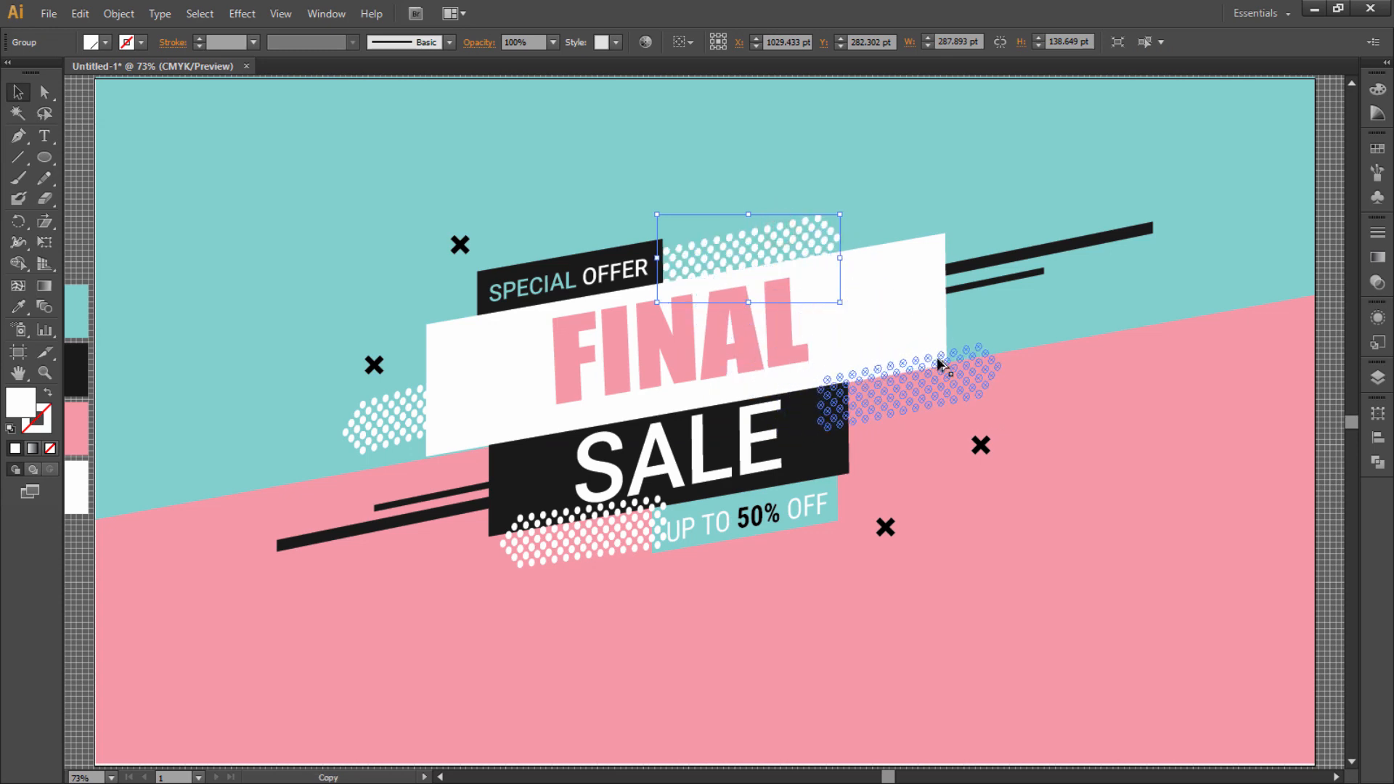
Step: Unlock all the locked objects
left_click(1227, 404)
key("ctrl+a")
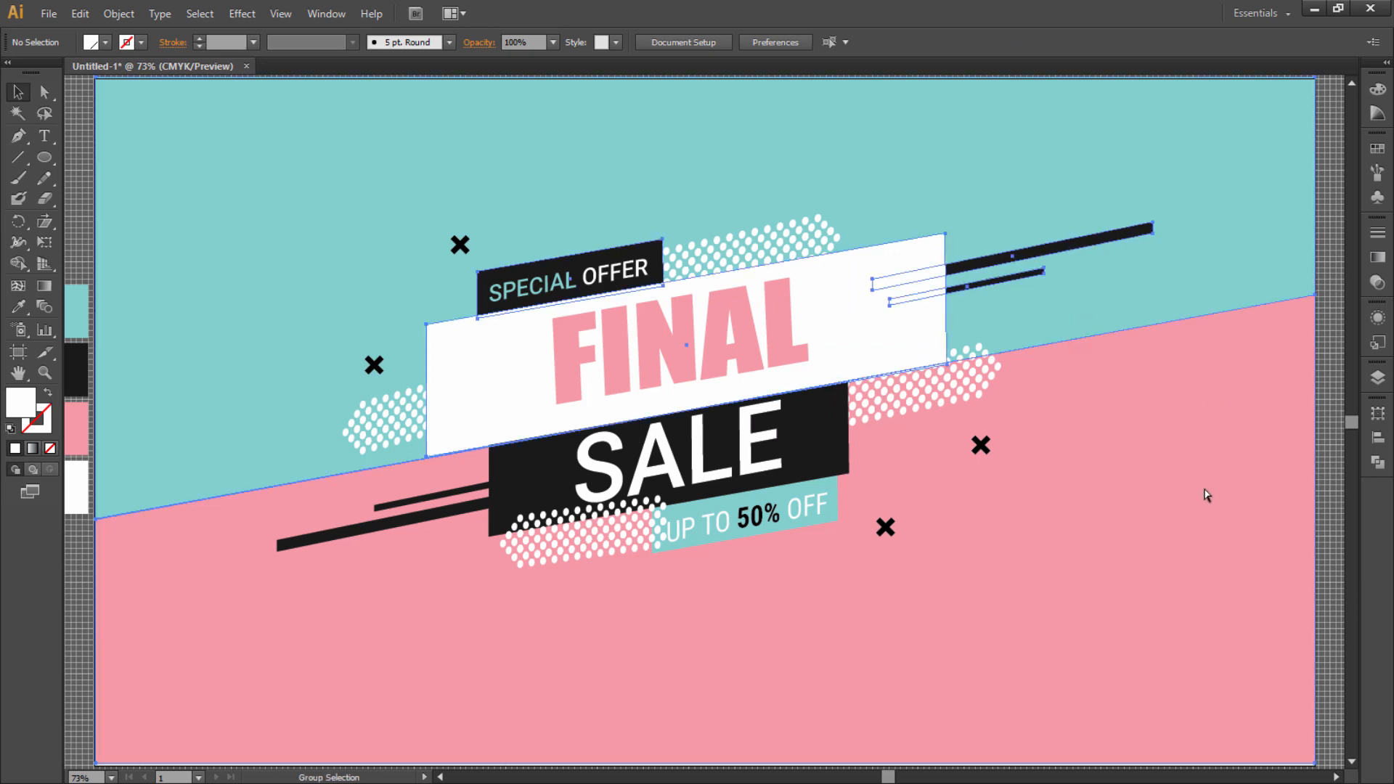
Step: Send the dot group at the SALE banner's right end behind the teal background
left_click(1332, 519)
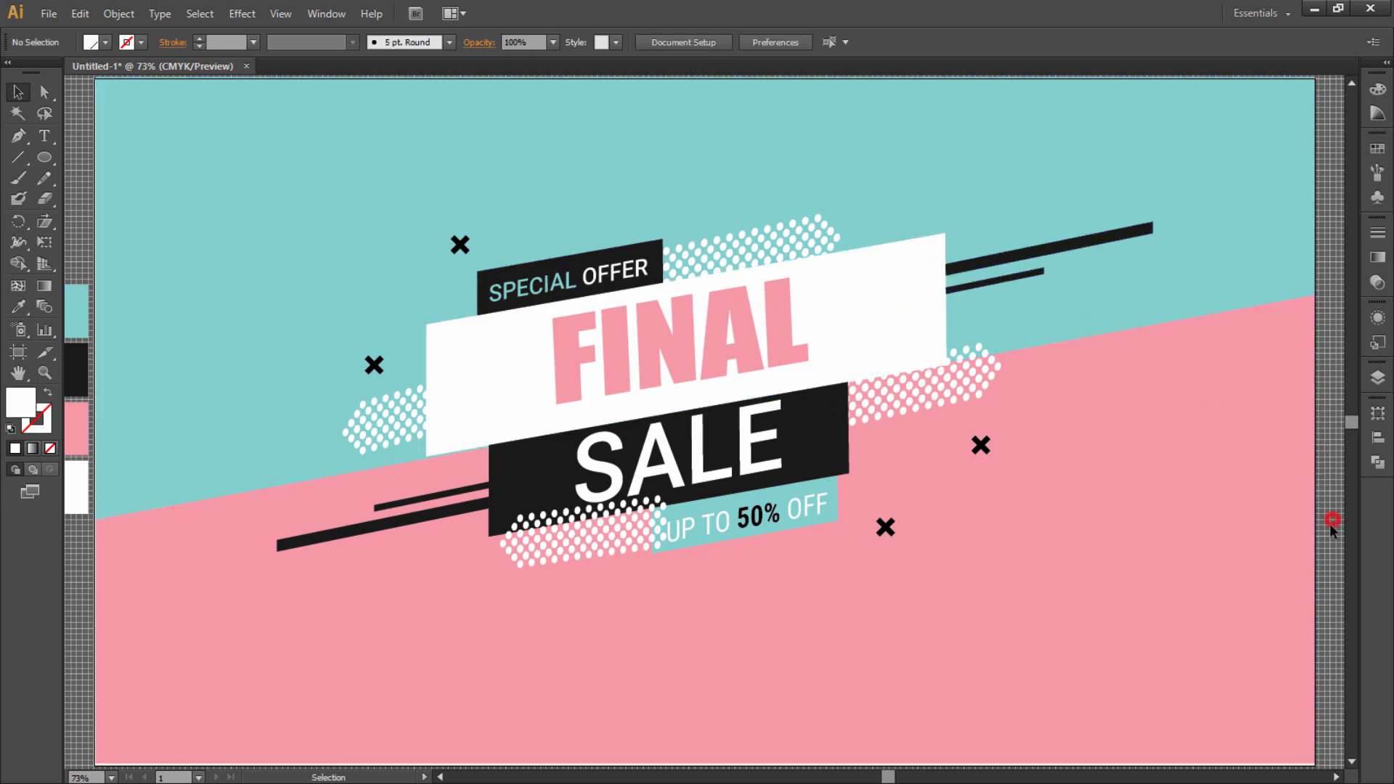
left_click(990, 382)
key("a")
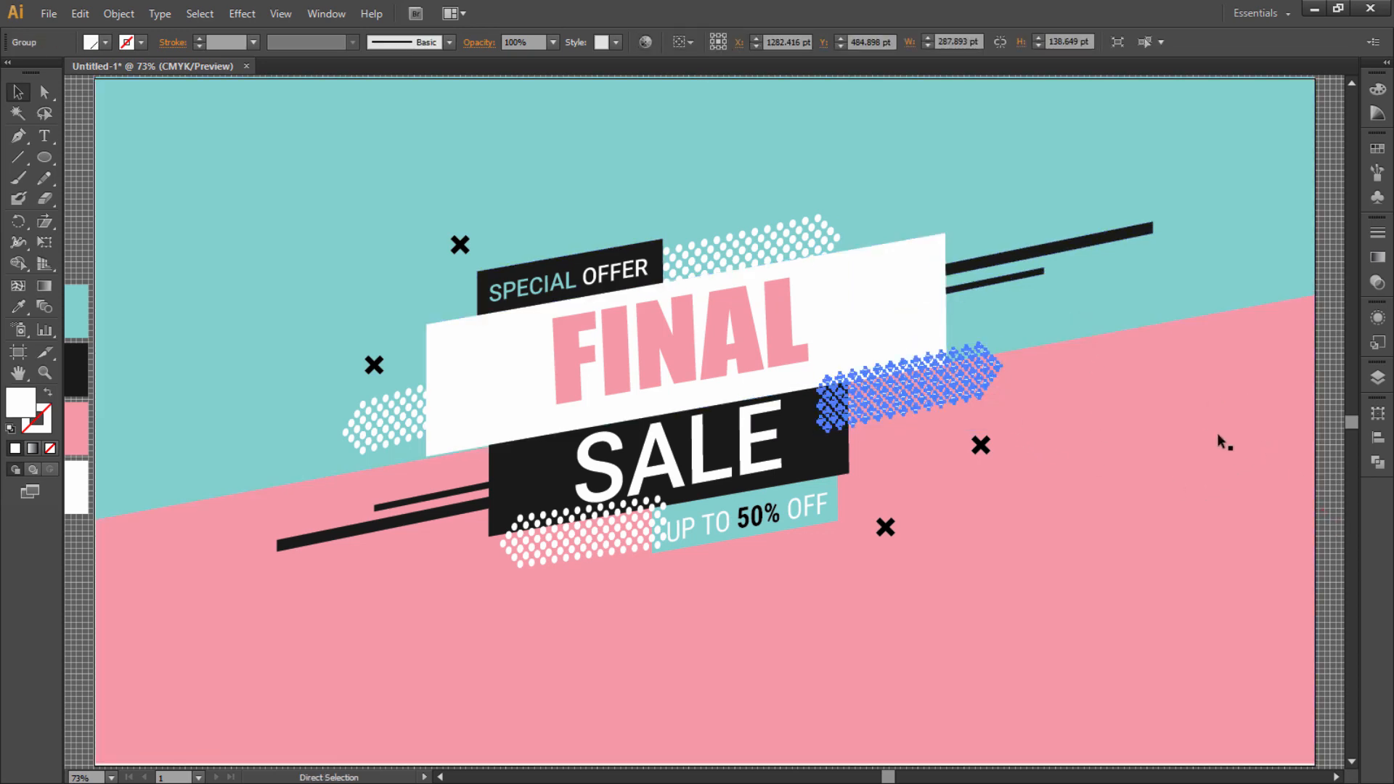
key("v")
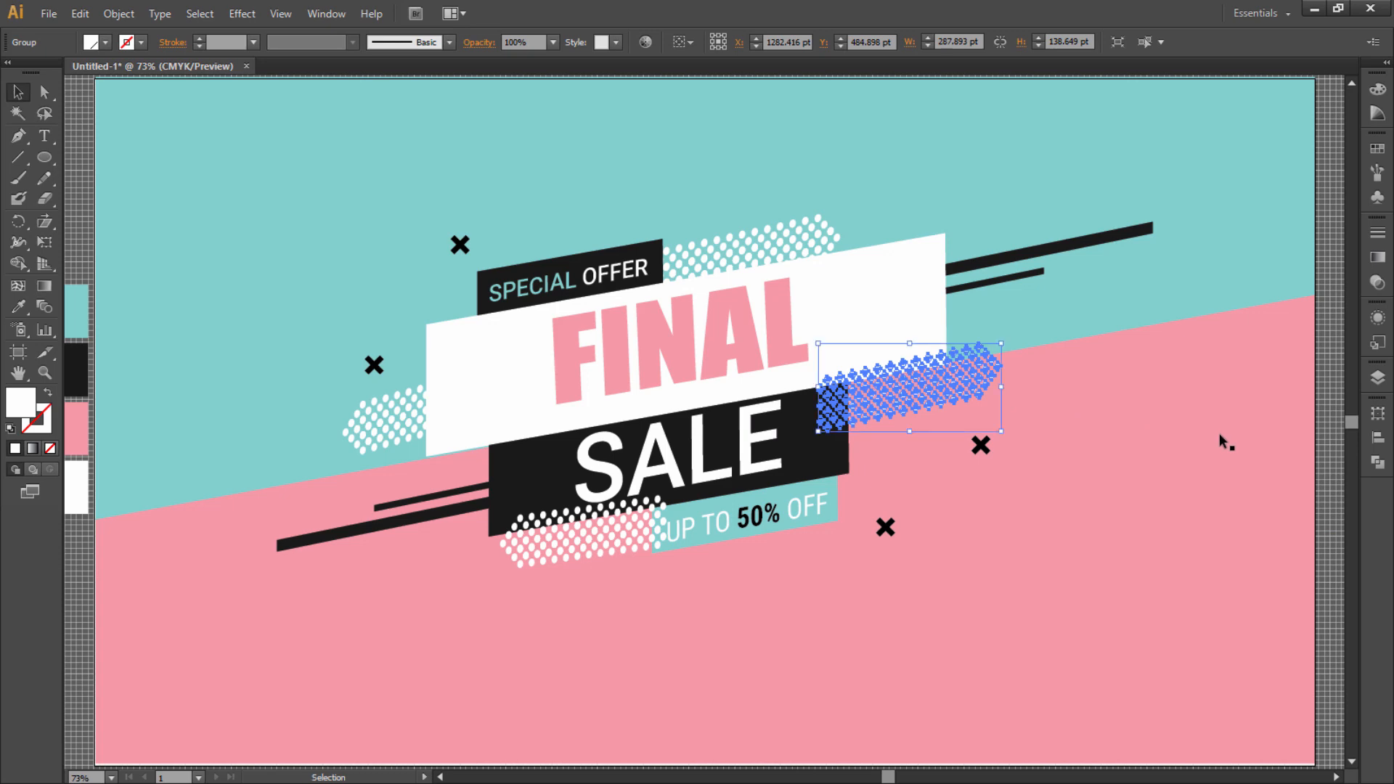
left_click(1320, 537)
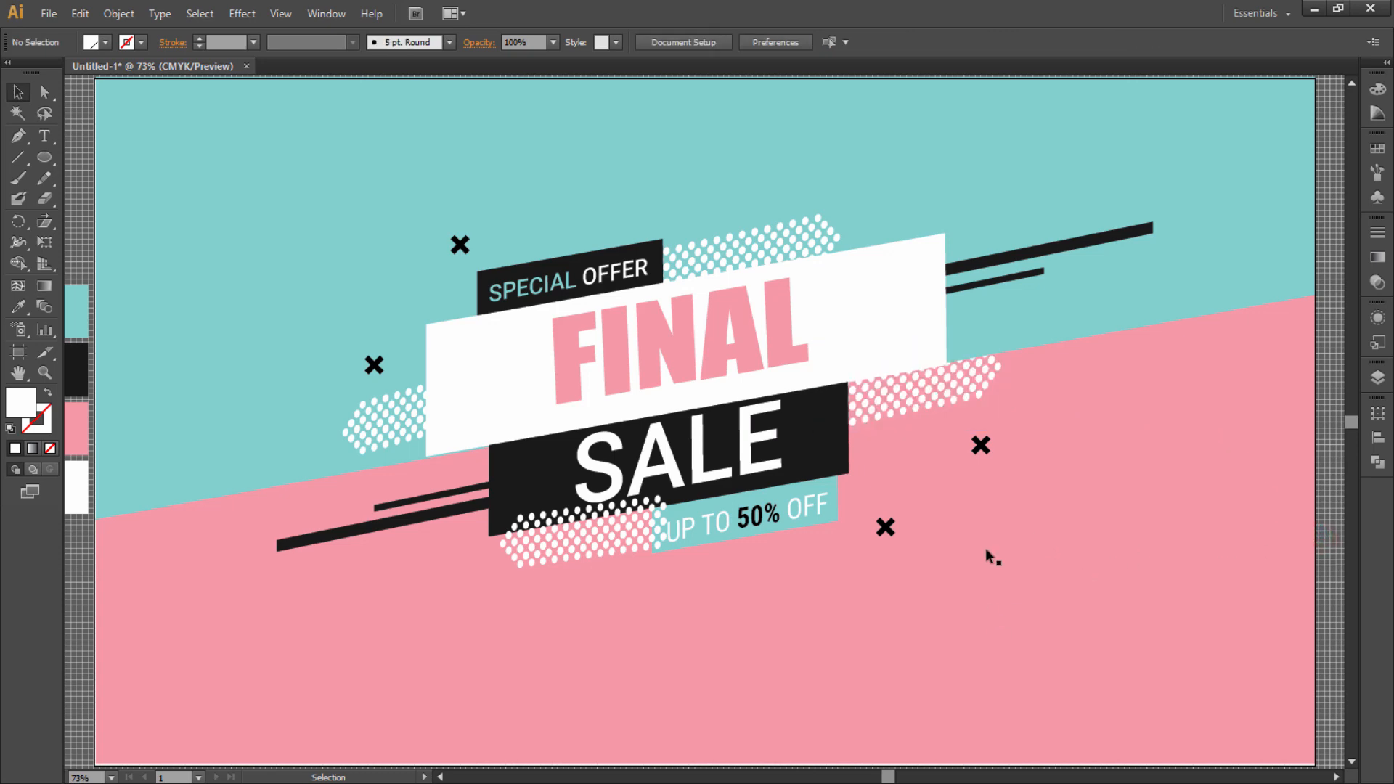
Step: Send the lower-left dot group behind the SALE banner and the UP TO 50% OFF label, and shear it to a steeper slant
left_click(506, 563)
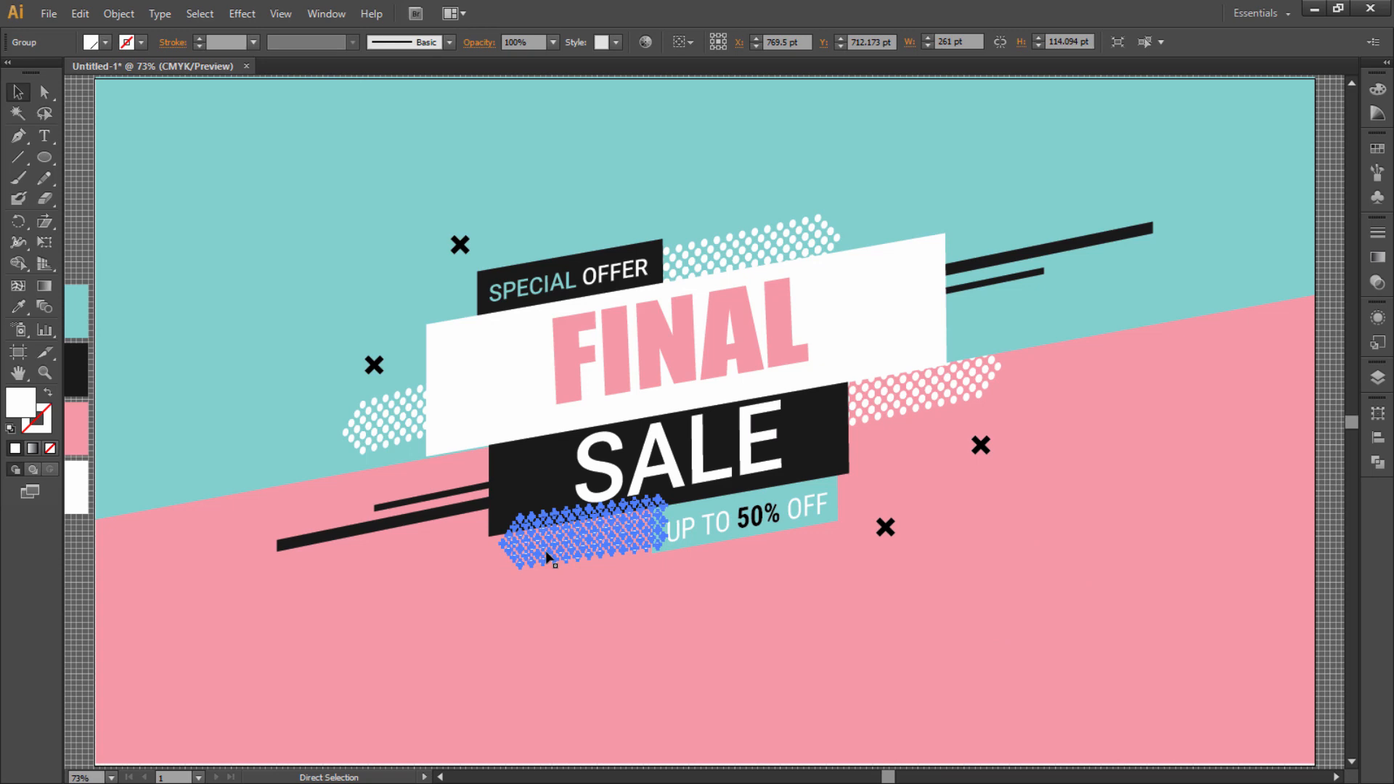
key("v")
left_click(647, 622)
left_click(565, 553)
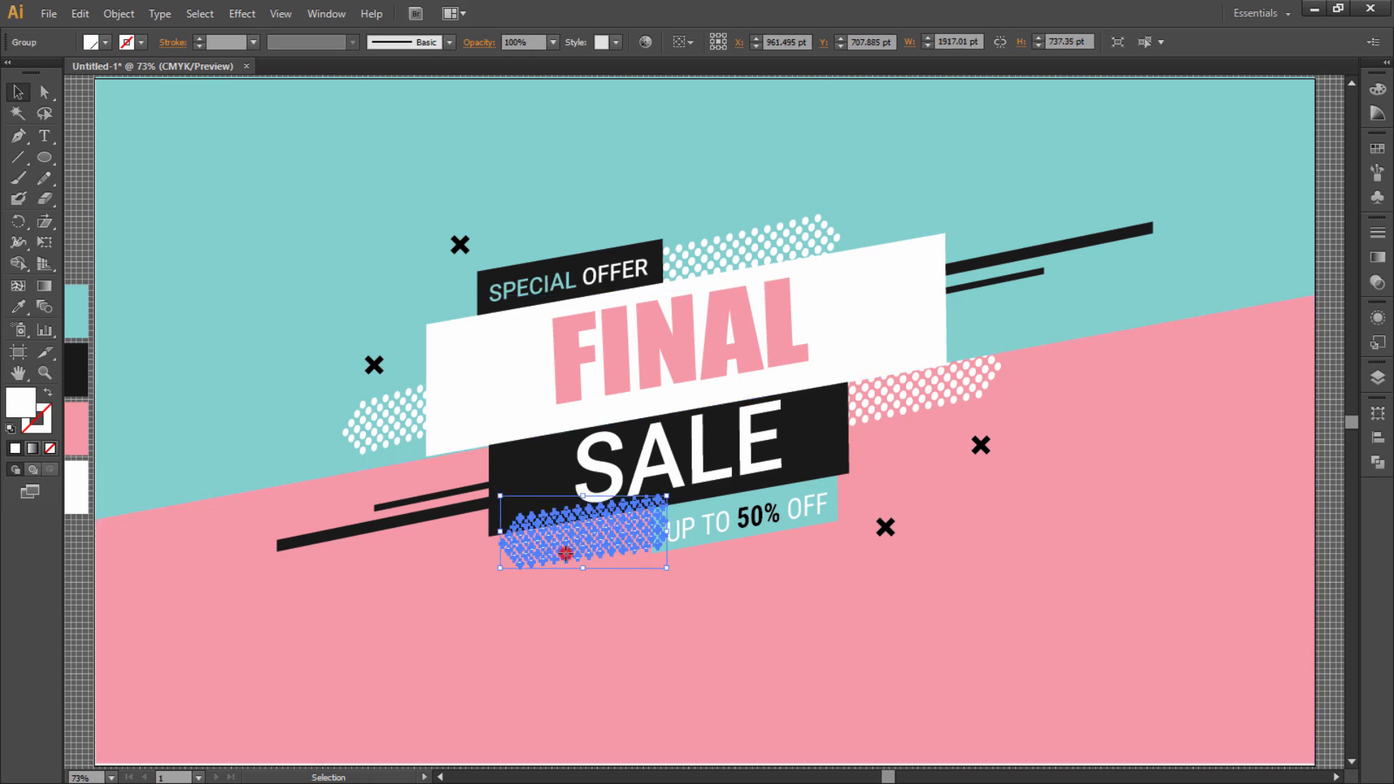
left_click(44, 221)
left_click(466, 546)
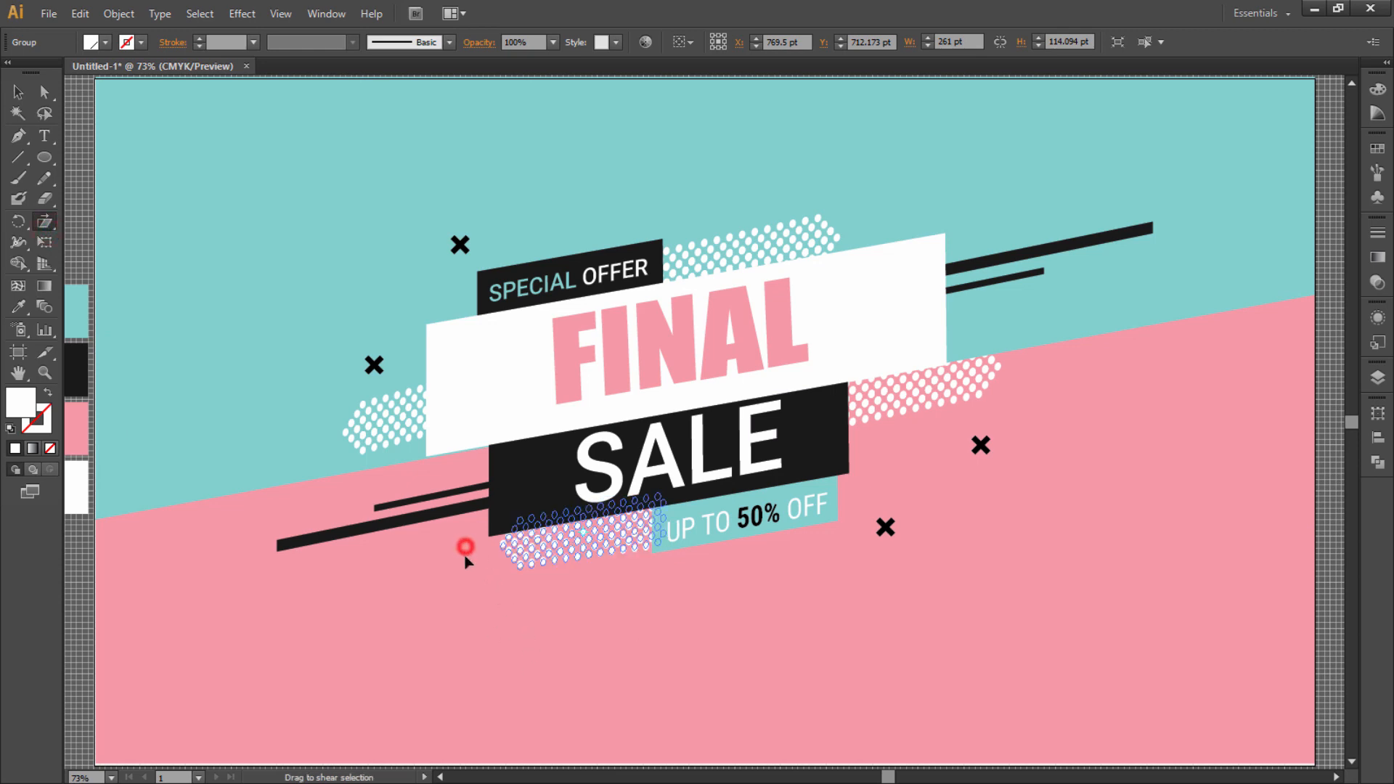
left_click_drag(465, 560, 468, 570)
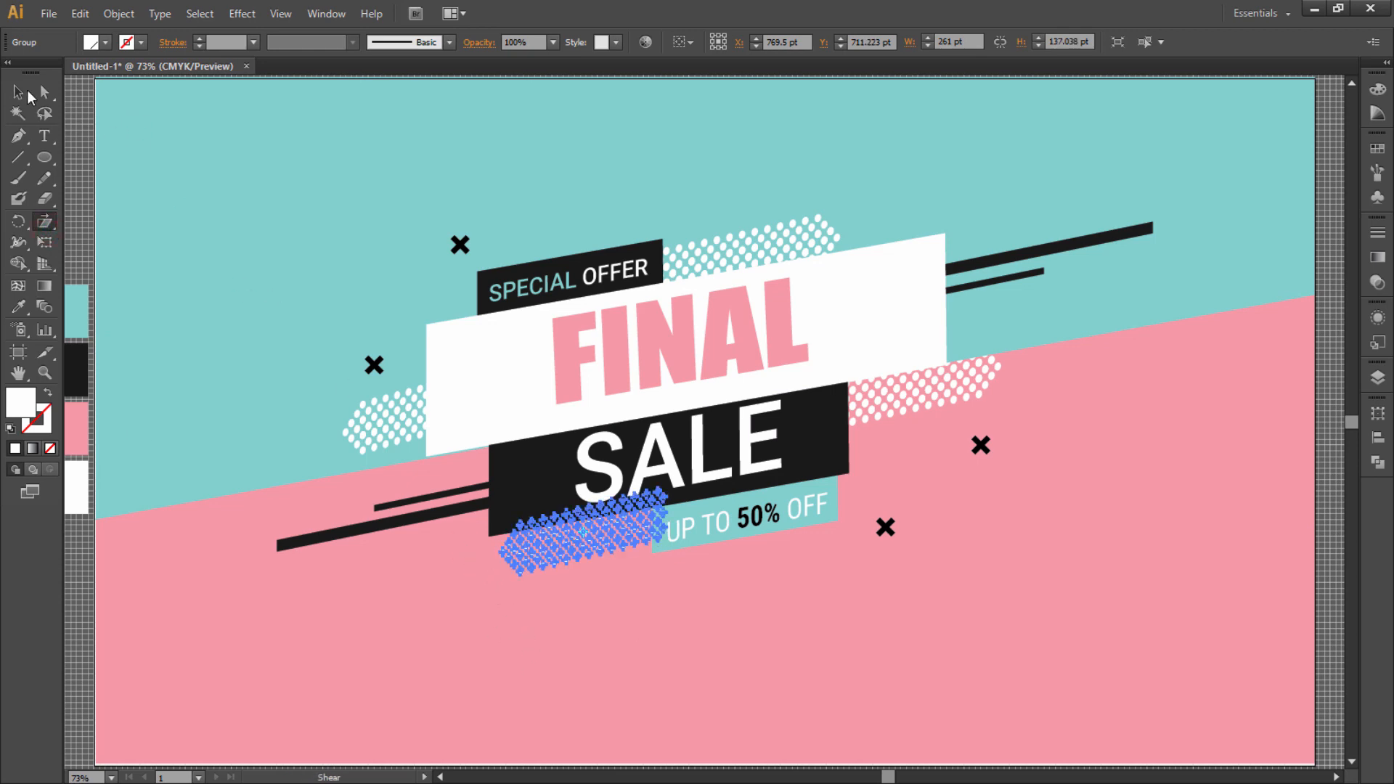
left_click(27, 93)
left_click(194, 137)
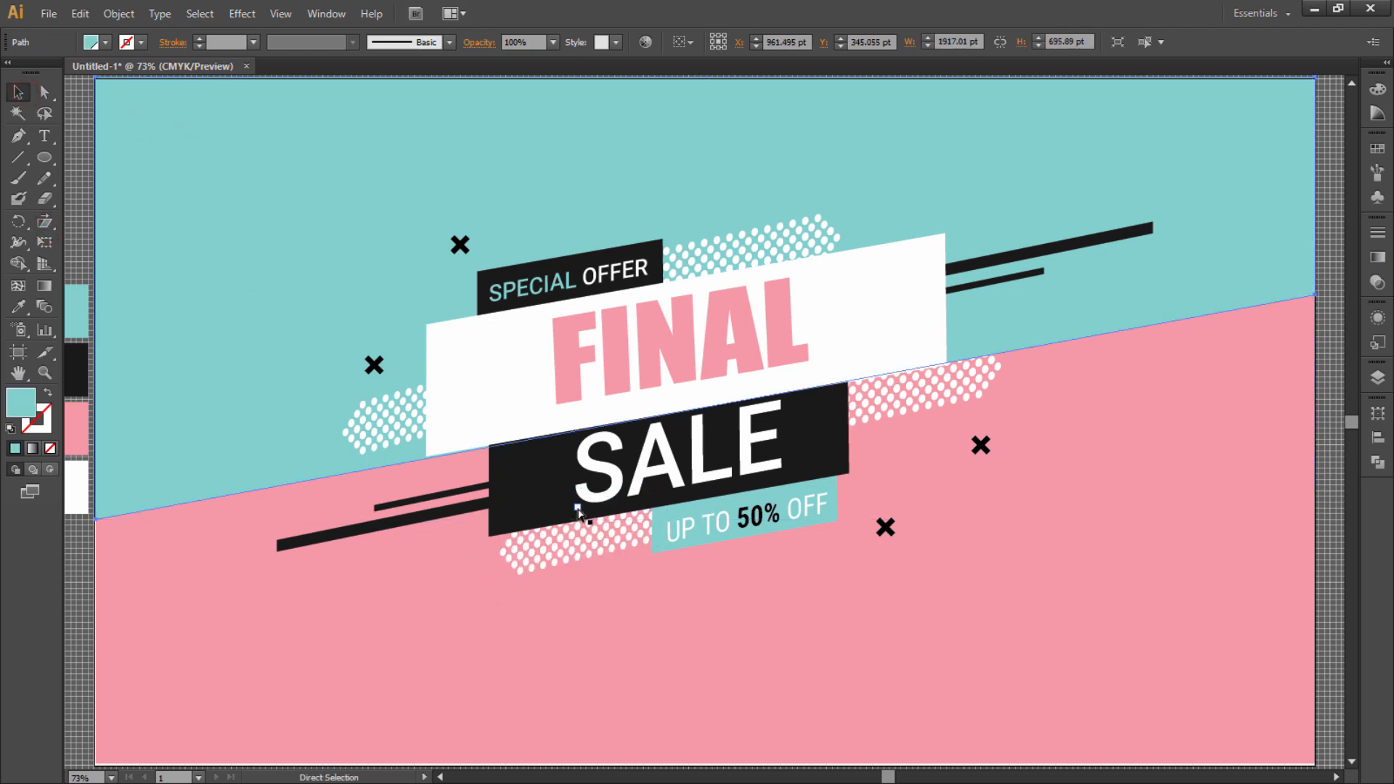
Step: Shear the lower-left dot group back to a flatter slant, about 112 pt high
key("ctrl+minus")
key("ctrl+minus")
left_click(613, 666)
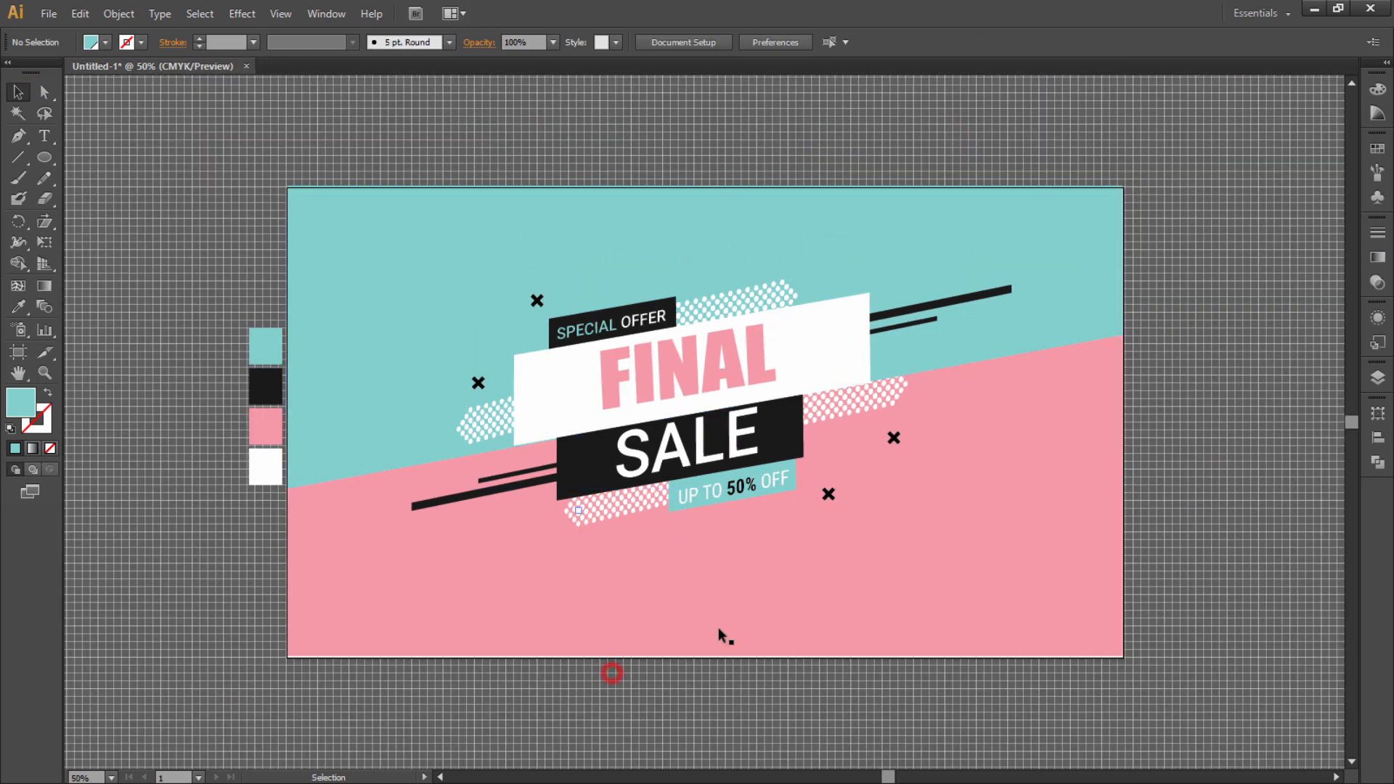
left_click(601, 517)
left_click(45, 223)
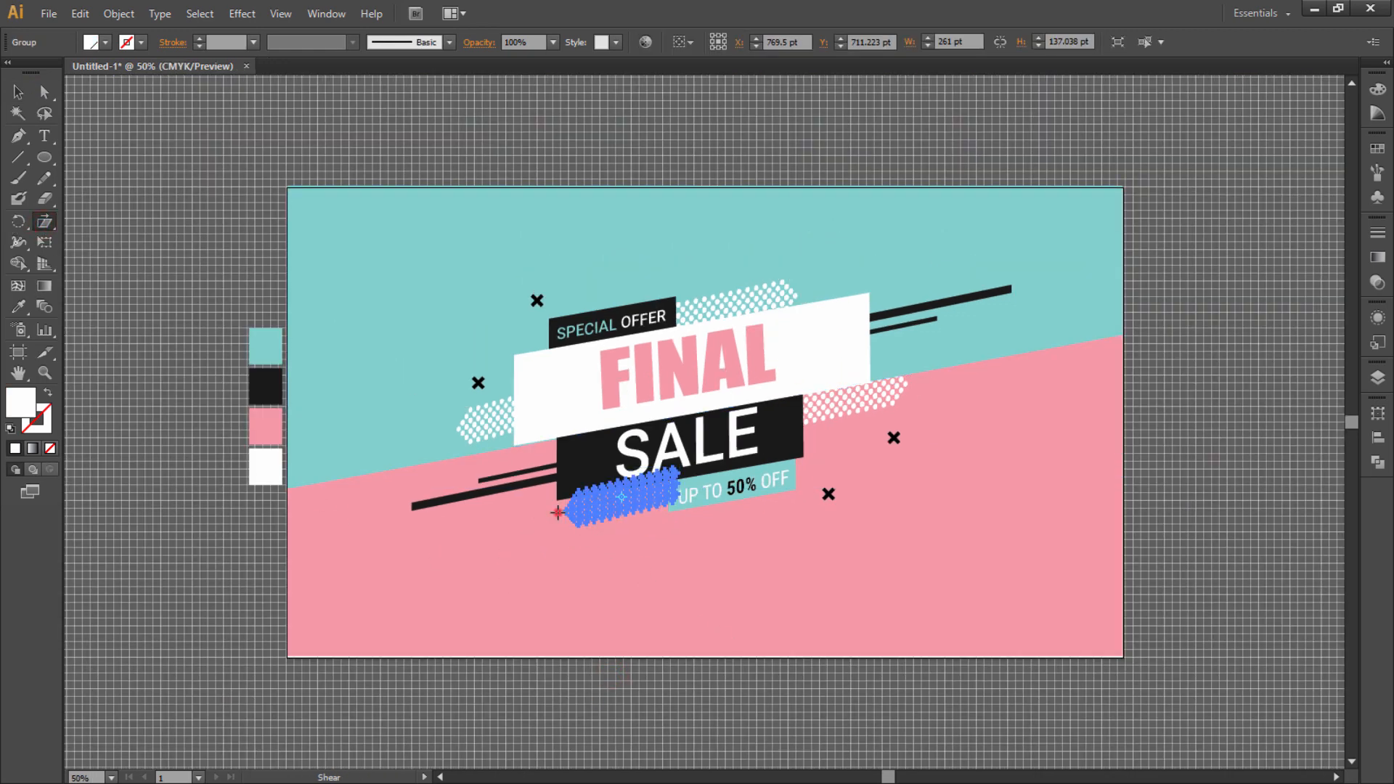
left_click_drag(558, 512, 559, 501)
left_click(21, 90)
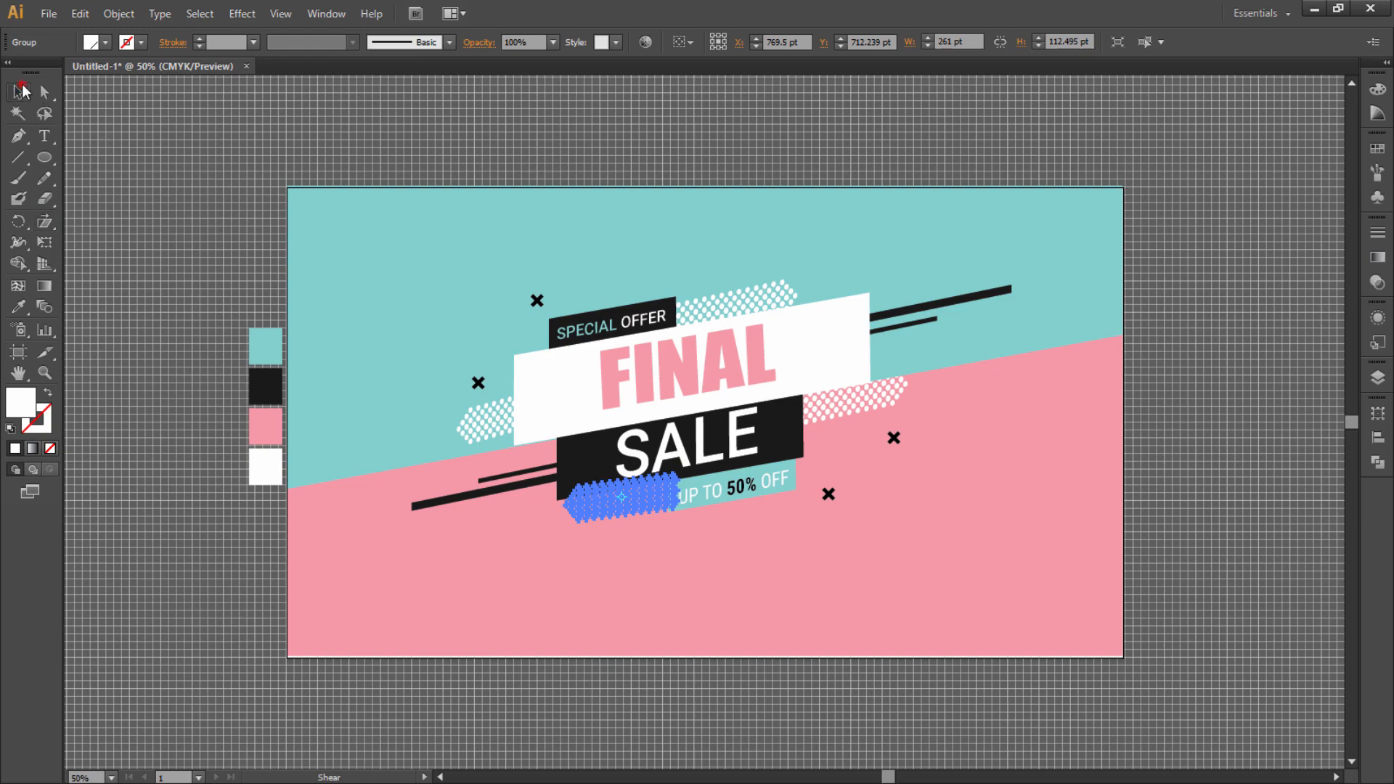
left_click(100, 96)
left_click(618, 496)
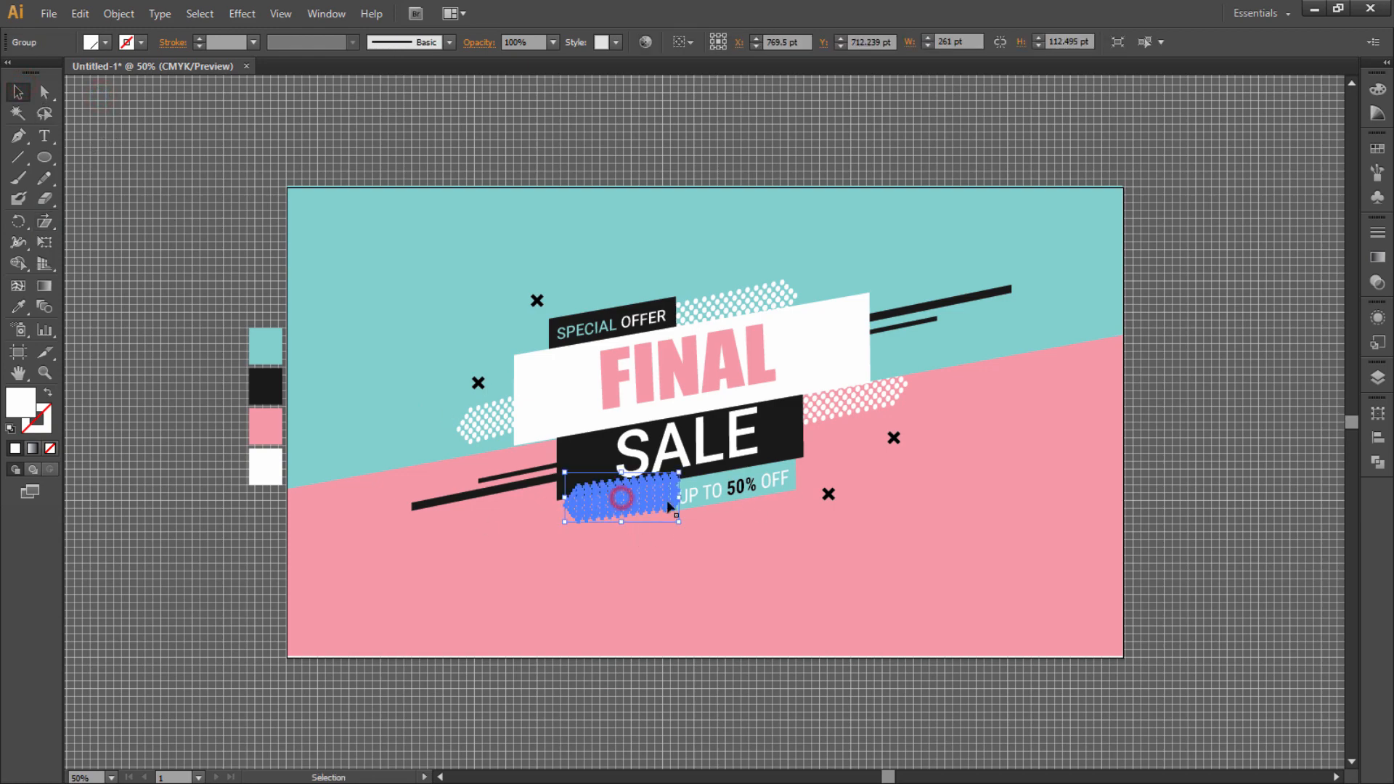
Step: Examine the lower-left dot group's slant against the SALE banner's lower edge up close
key("ctrl+plus")
key("ctrl+plus")
key("ctrl+plus")
key("ctrl+plus")
left_click(481, 708)
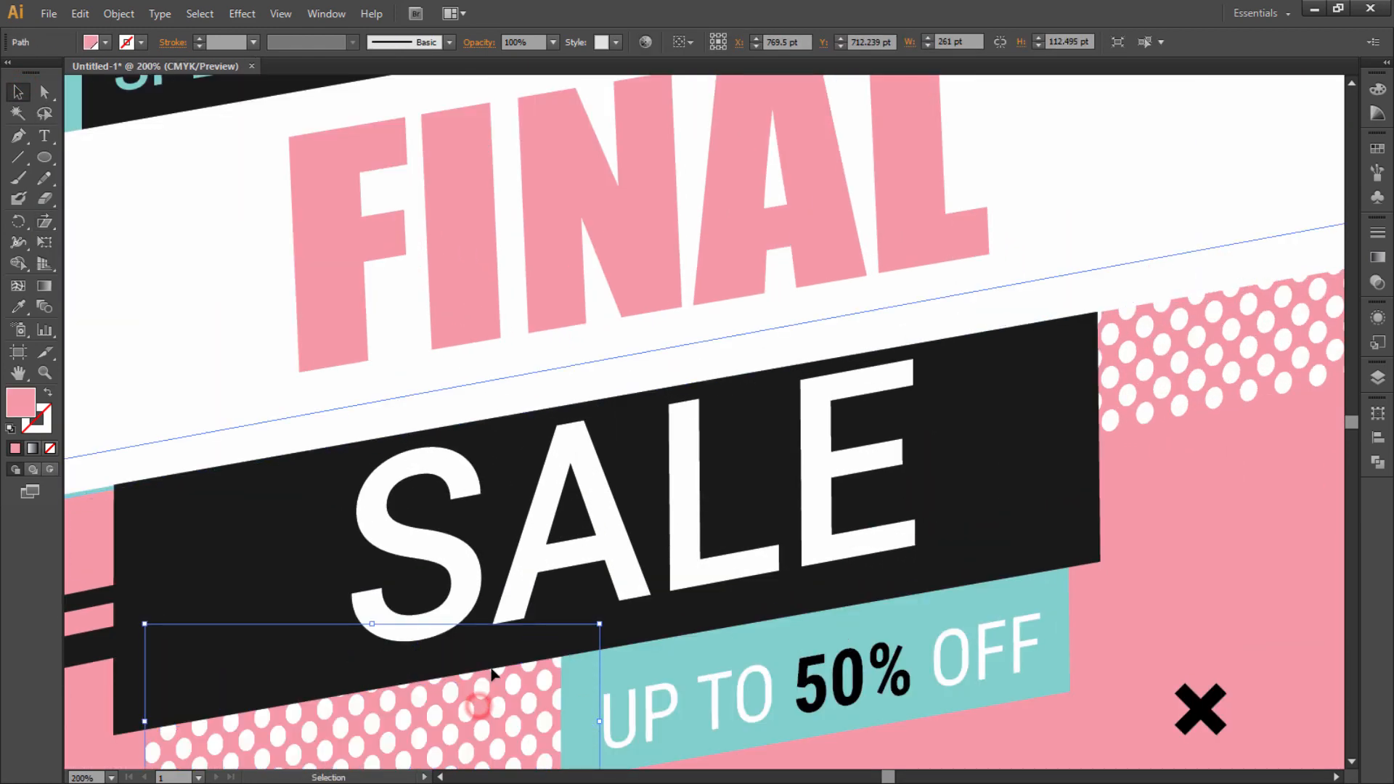
scroll(491, 669, "down", 1)
key("ctrl+0")
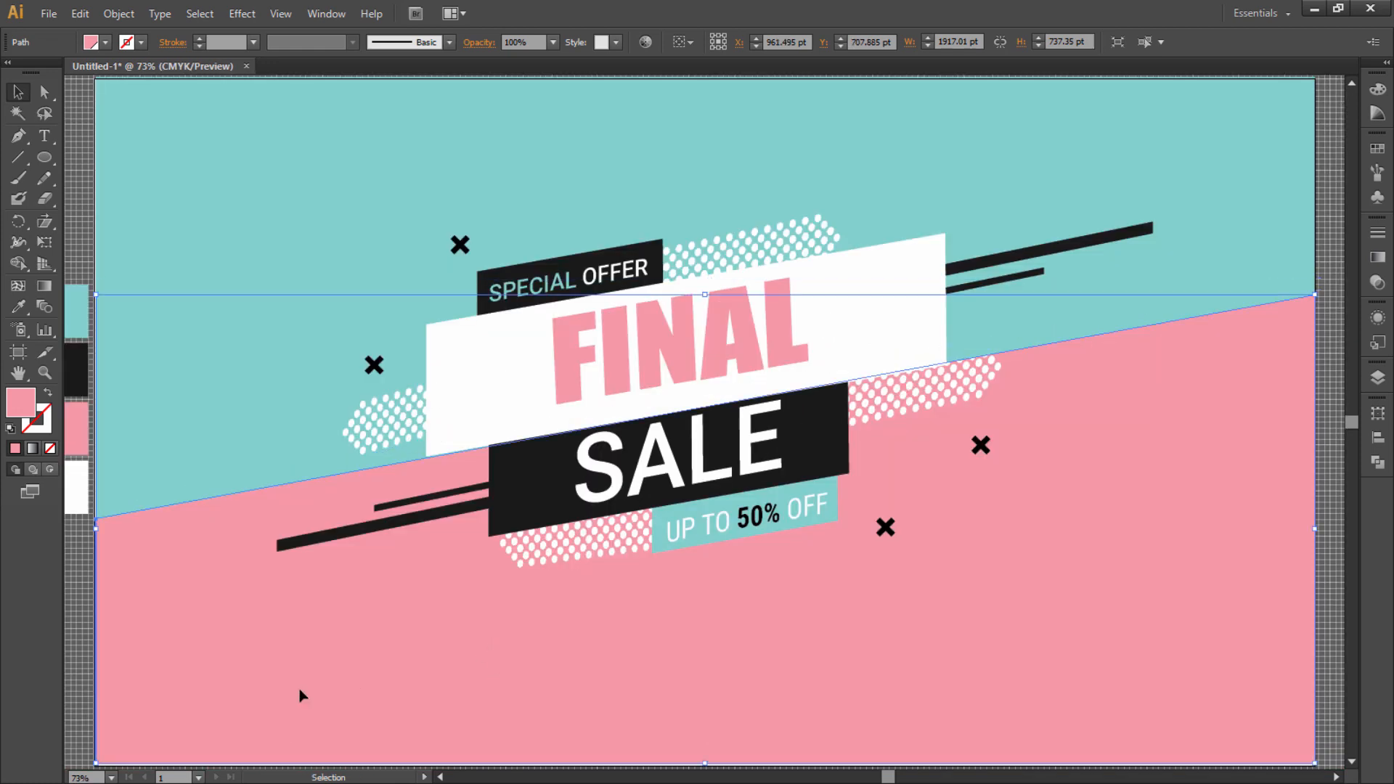
Step: Scale the lower-left dot group down to about 171 by 74 pt and tuck it against the UP TO 50% OFF label
left_click(73, 629)
left_click(610, 545)
left_click_drag(667, 567, 633, 543)
left_click(619, 591)
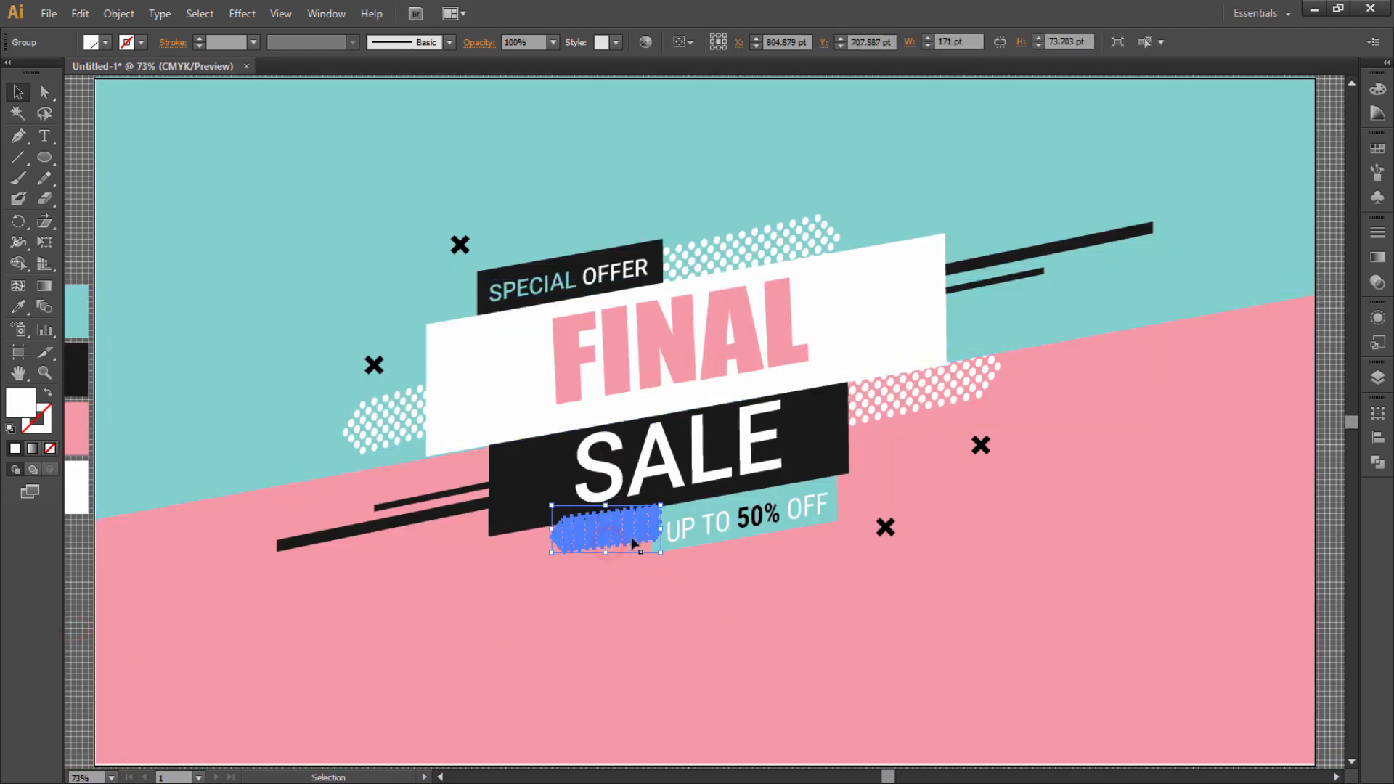
left_click(468, 584)
left_click(619, 534)
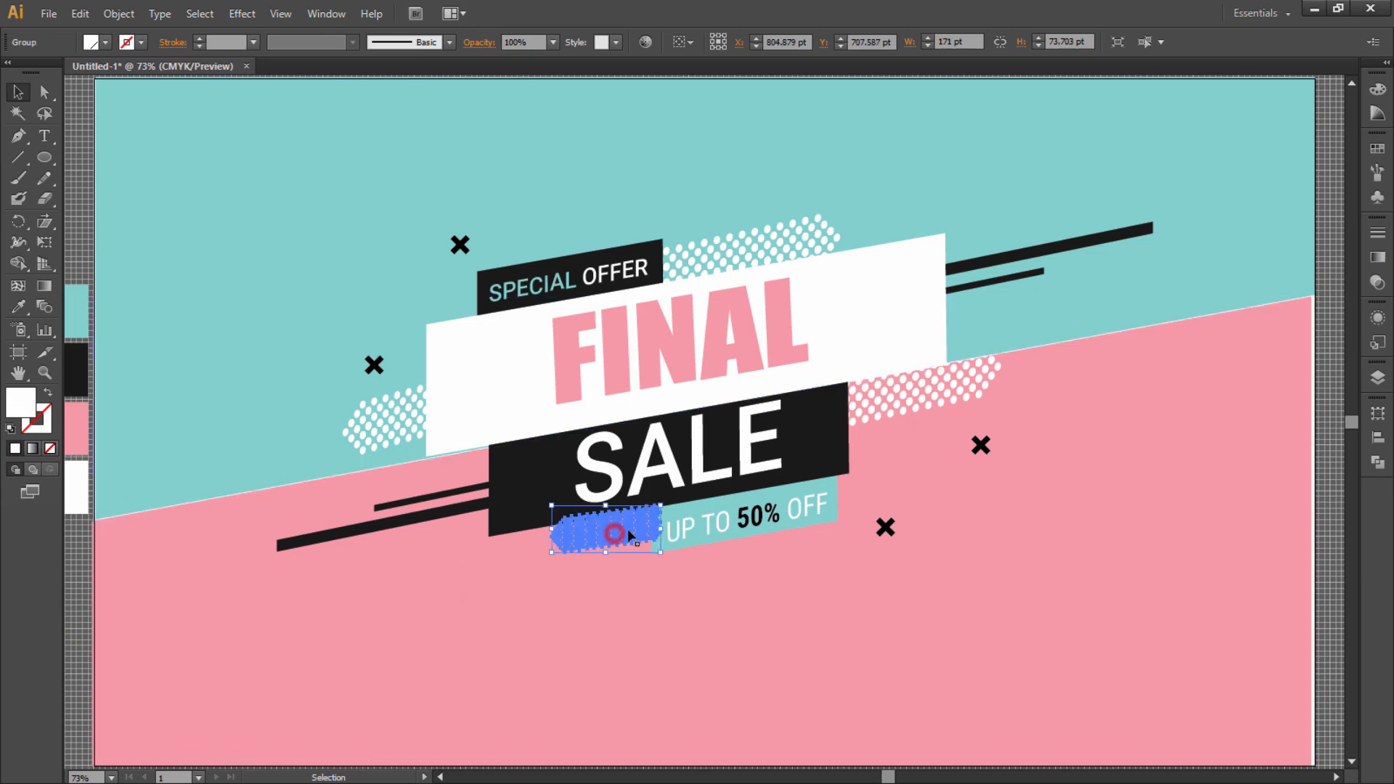
Step: Shear the reduced dot group to a slightly steeper slant, about 81 pt high, to follow the SALE banner's lower edge
key("ctrl+1")
key("ctrl+equal")
key("ctrl+equal")
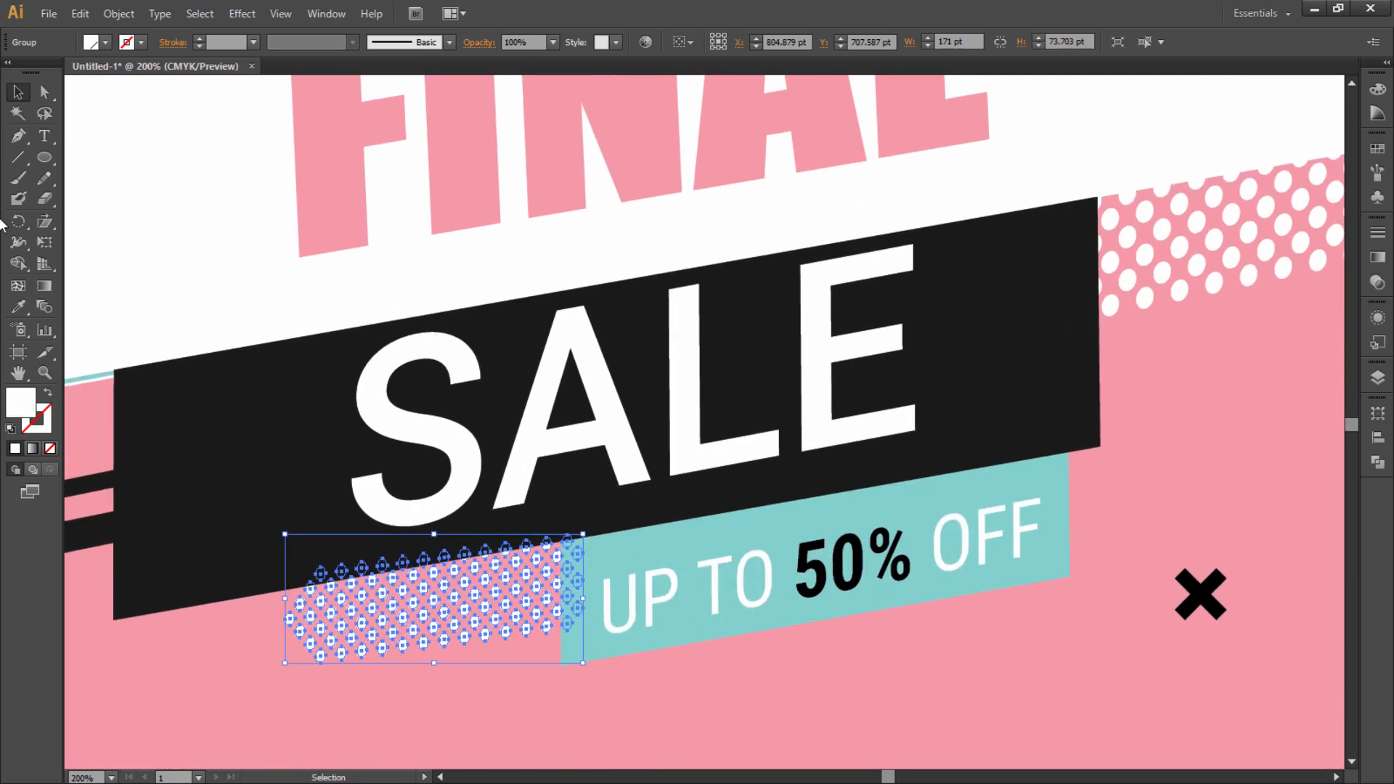
left_click(46, 221)
left_click_drag(587, 592, 576, 591)
left_click(18, 91)
left_click(192, 581)
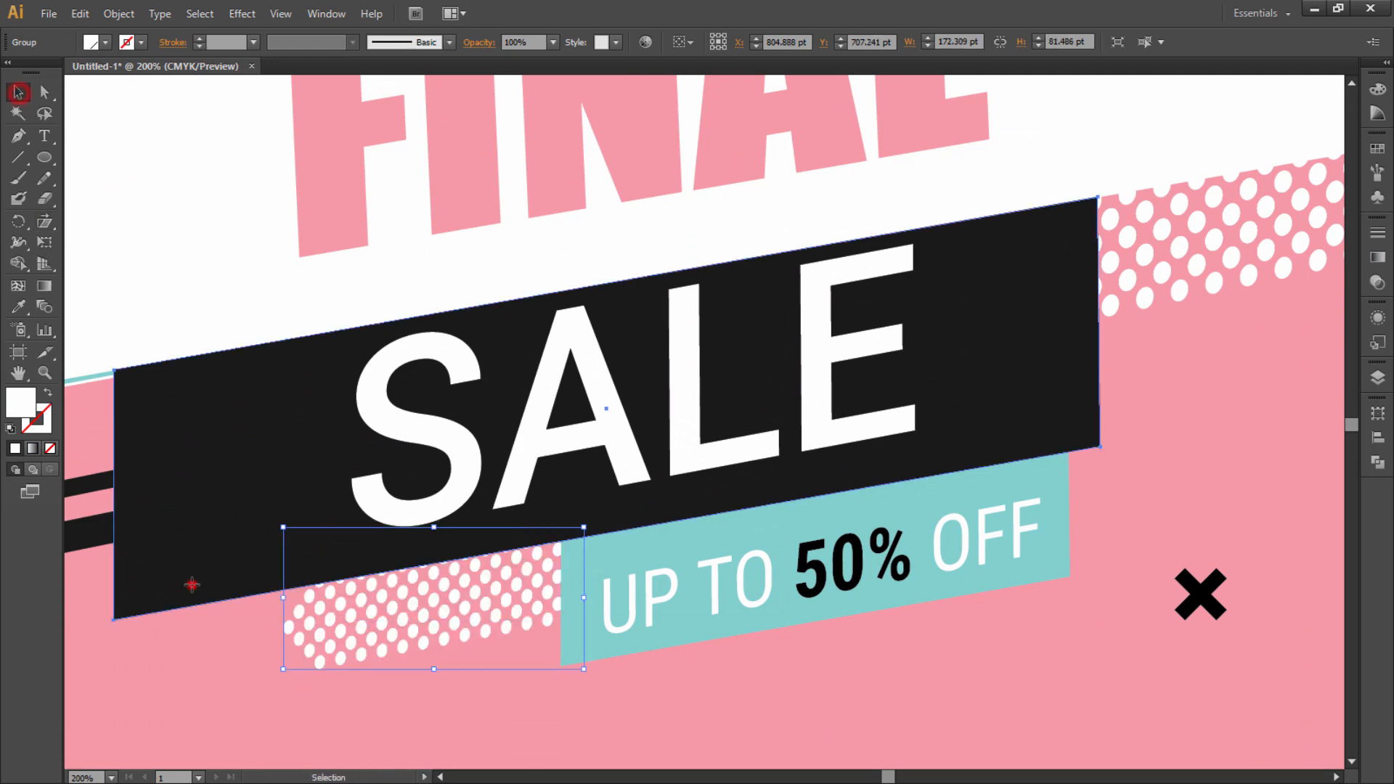
Step: Check the complete banner composition on the whole artboard with nothing selected
key("ctrl+0")
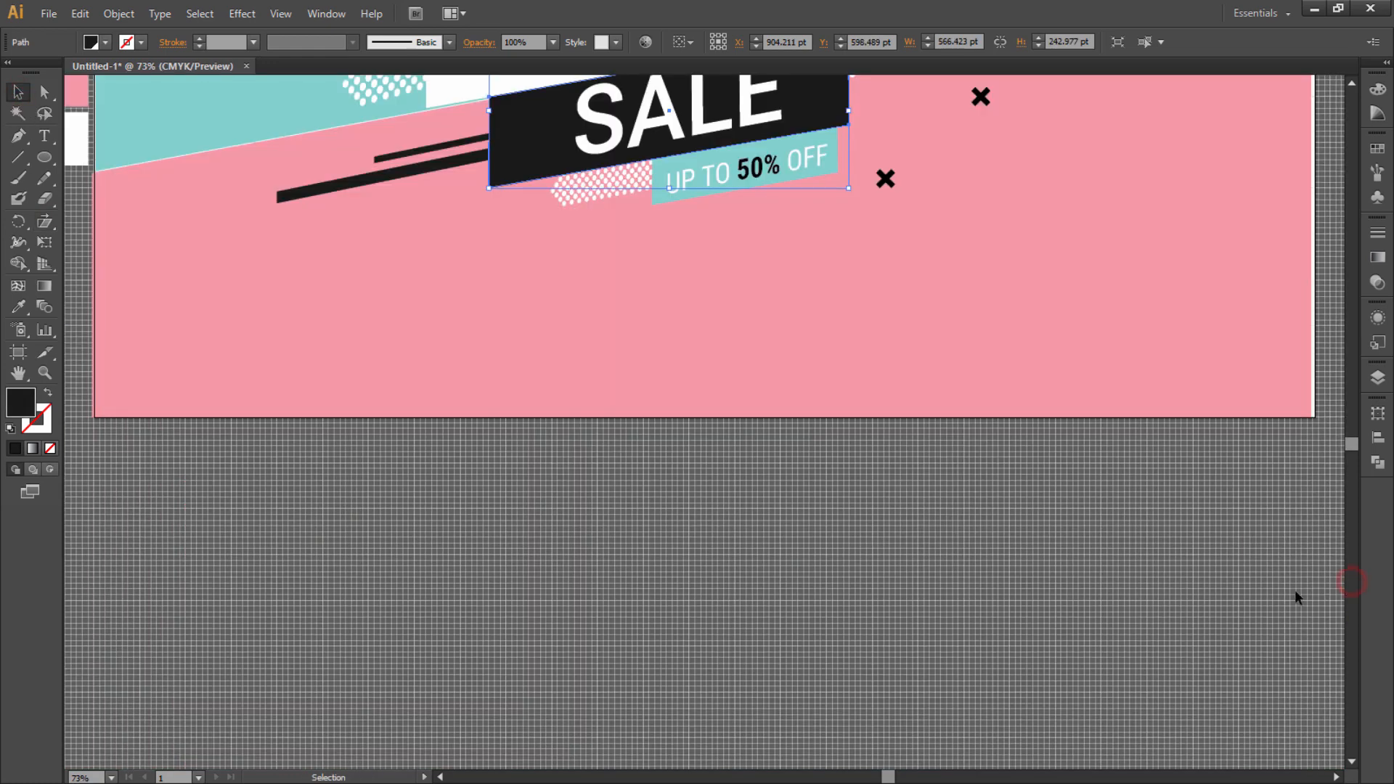
left_click(1296, 589)
key("ctrl+0")
left_click(1299, 597)
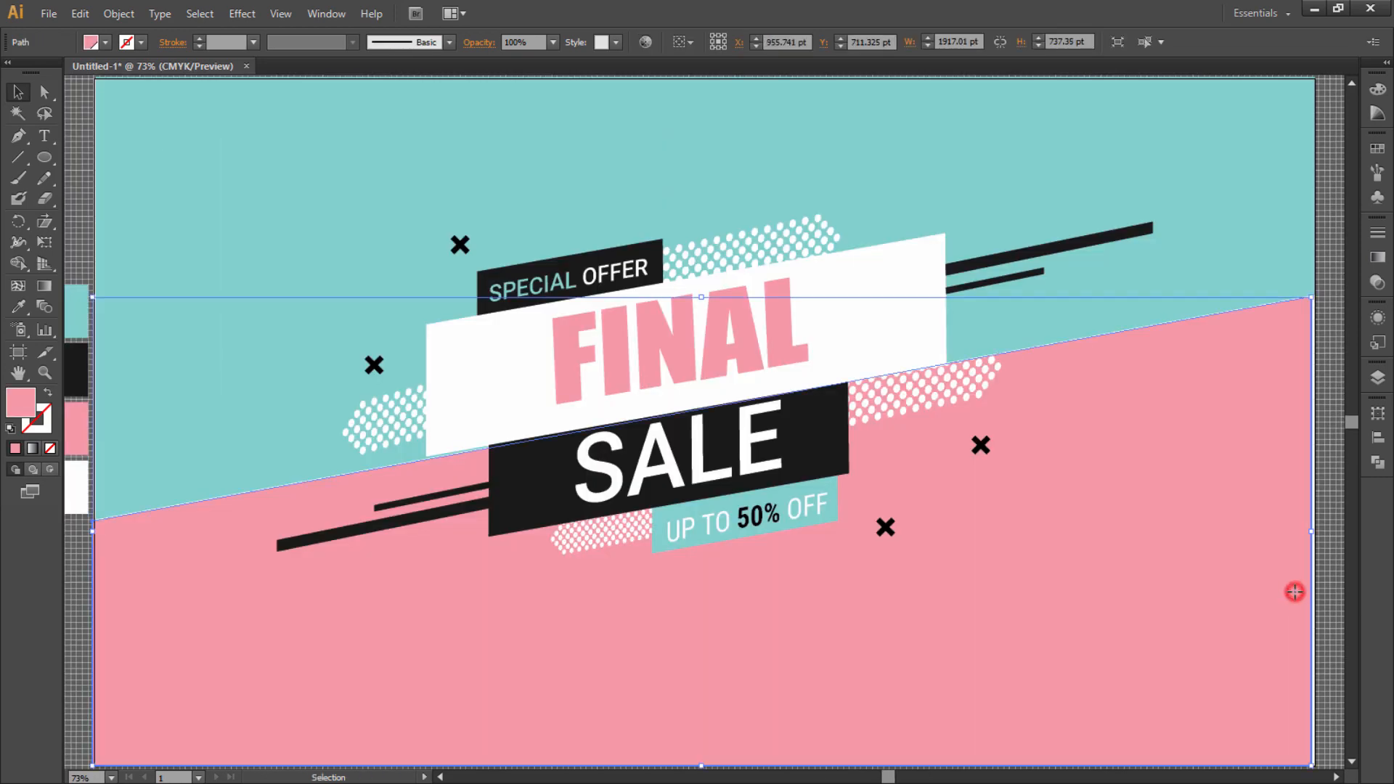
left_click(1332, 622)
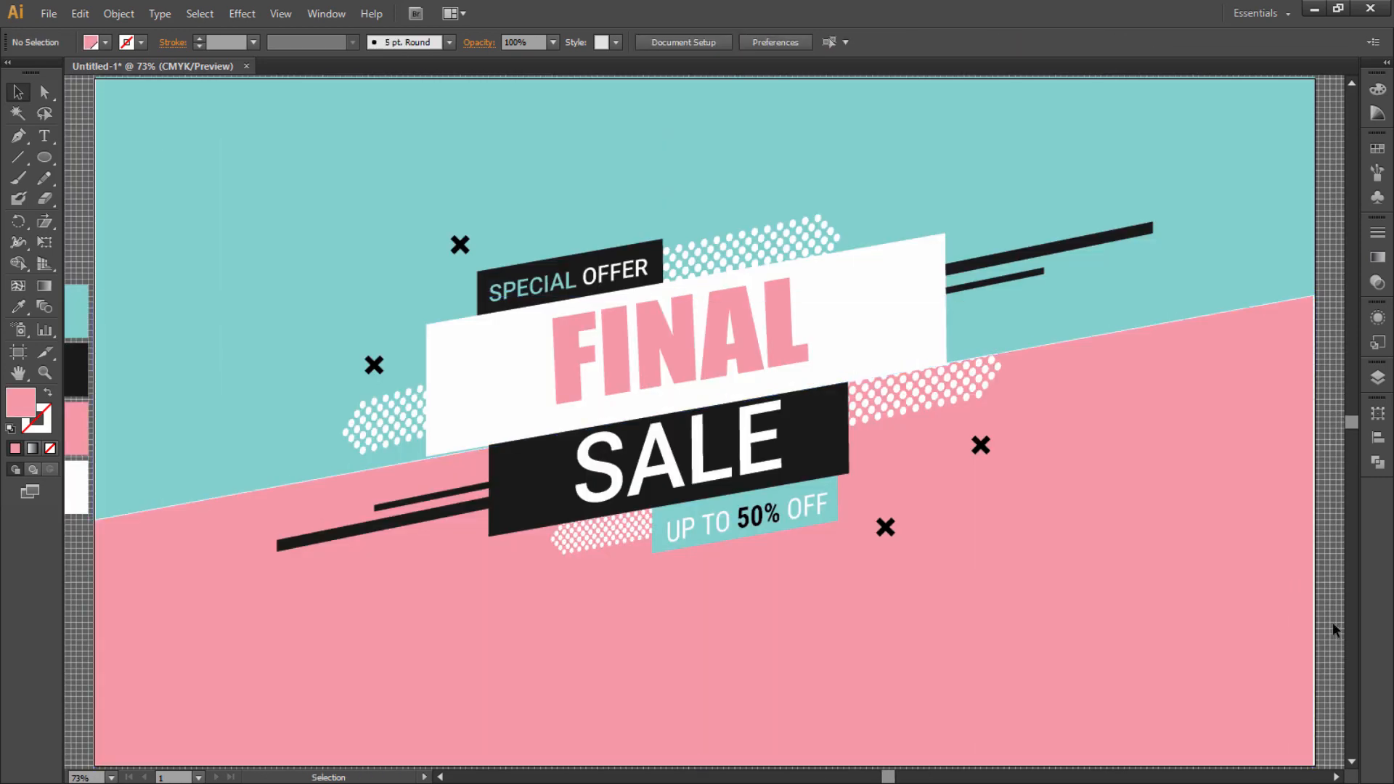
key("ctrl+minus")
key("ctrl+minus")
key("ctrl+minus")
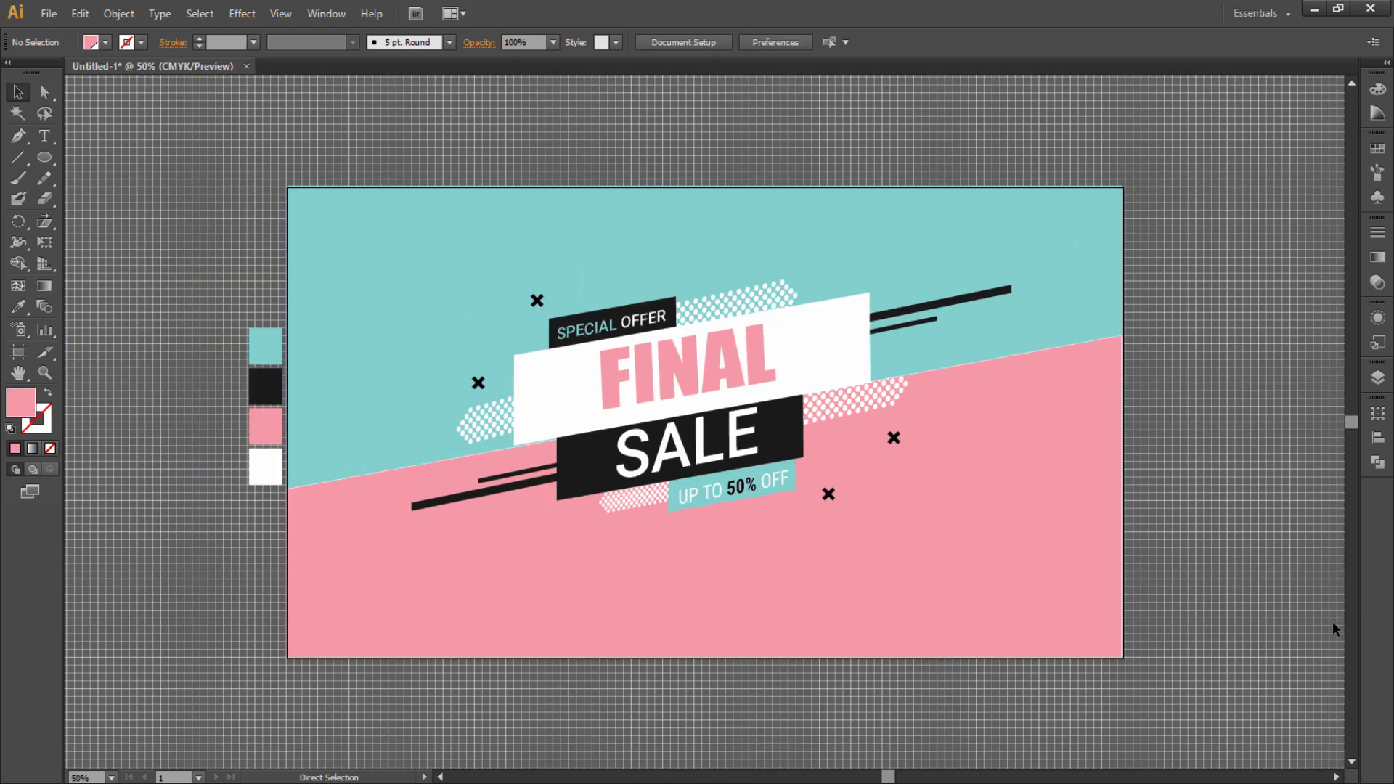